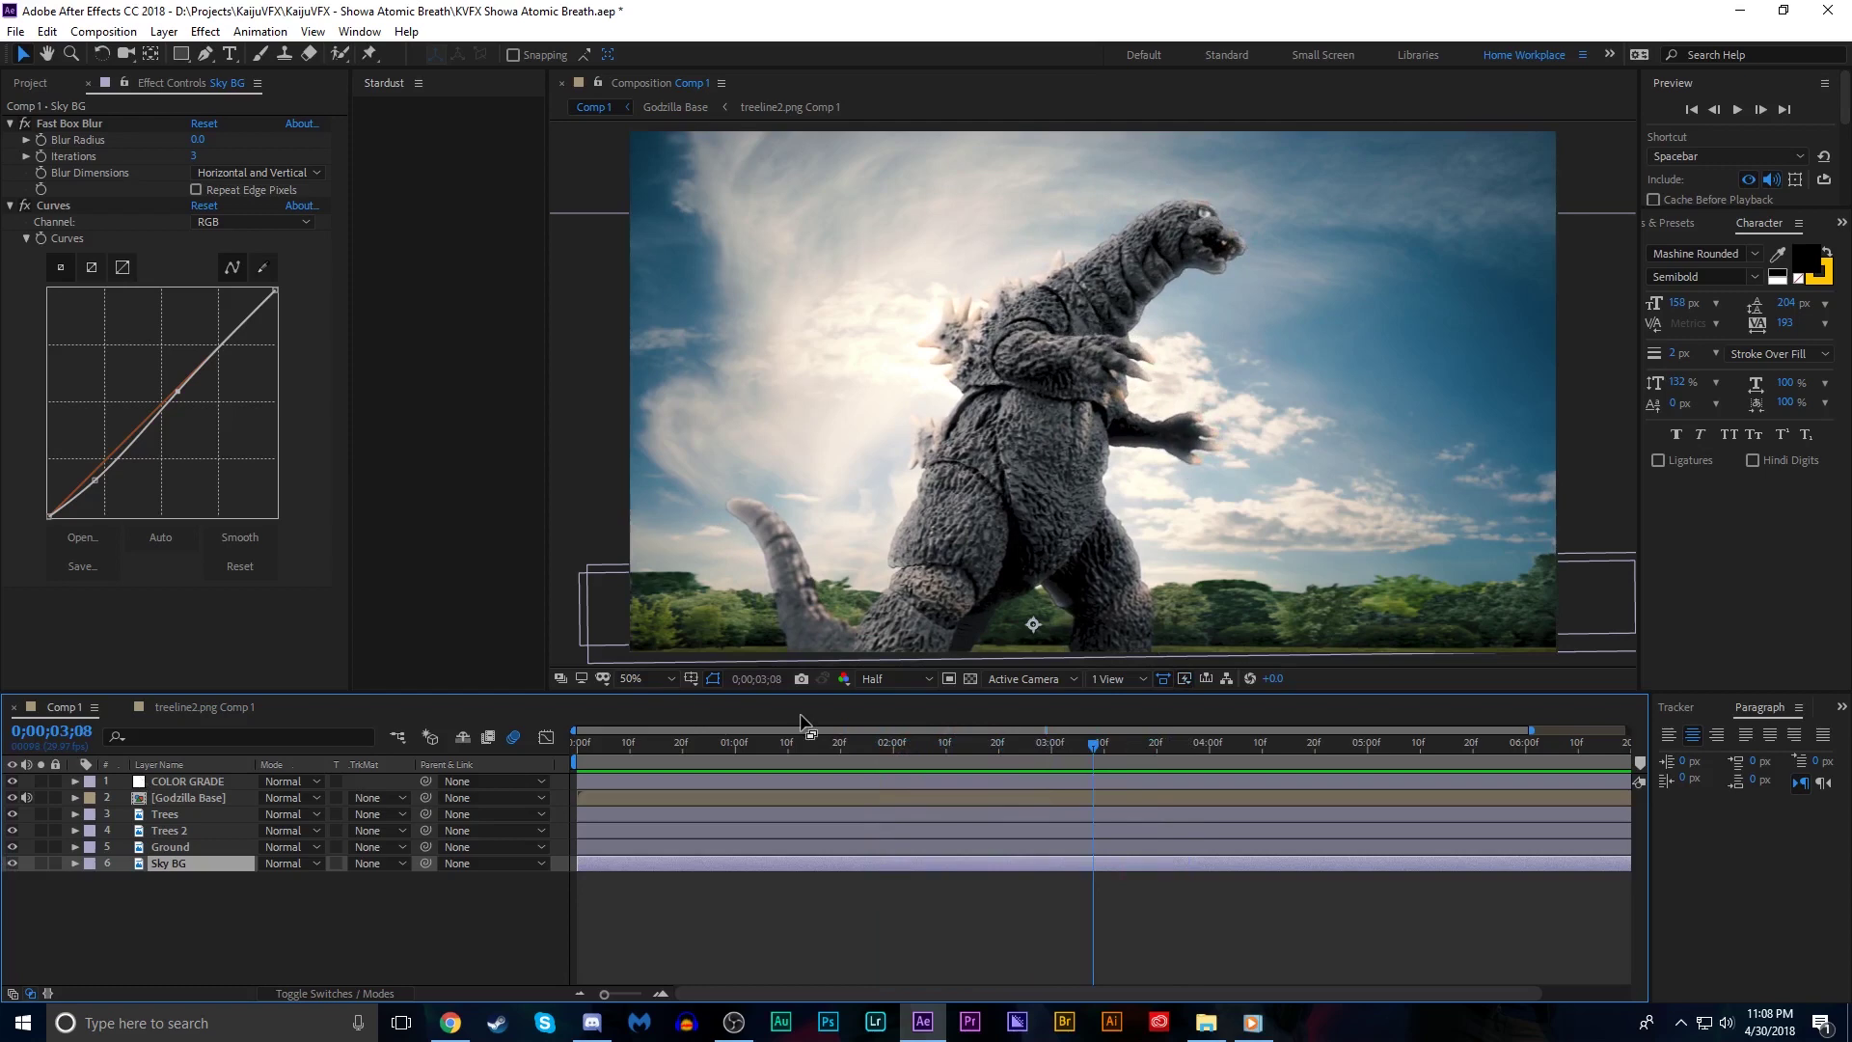
# Toggle the COLOR GRADE layer off and back on to compare the graded and ungraded shot
pyautogui.click(714, 679)
pyautogui.click(13, 782)
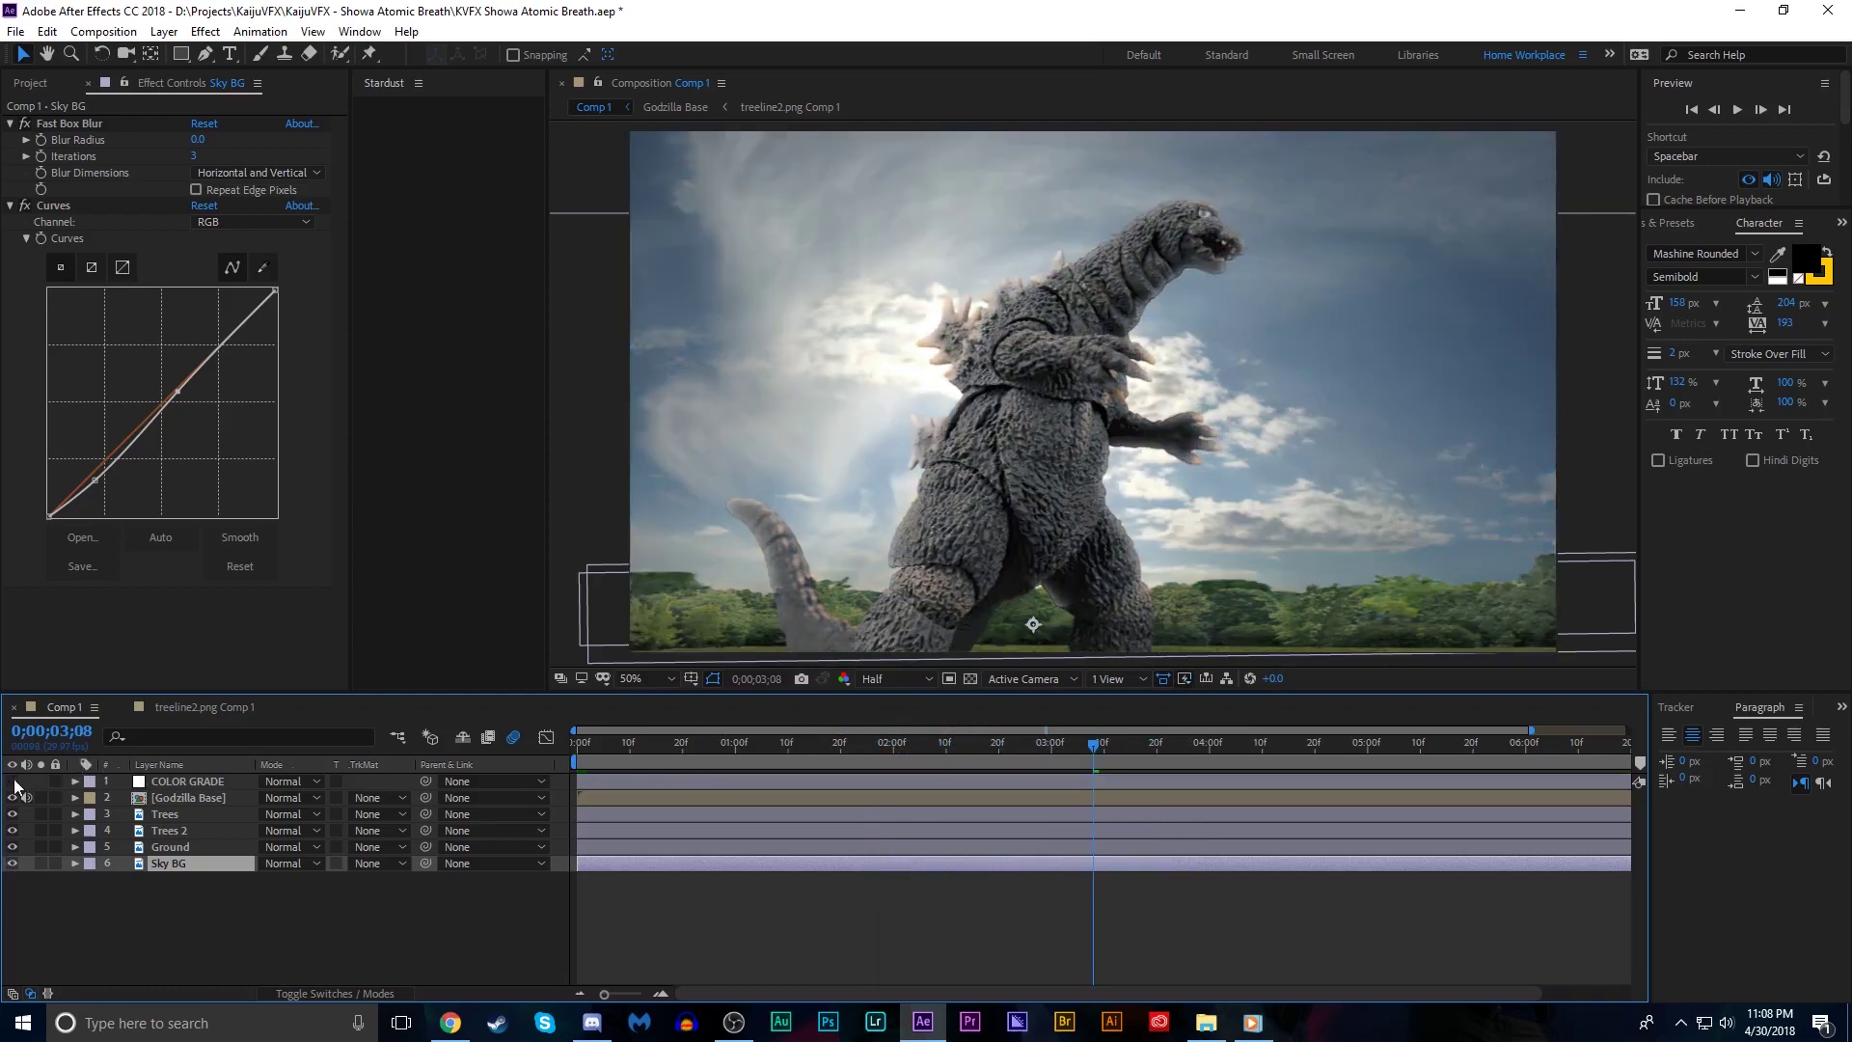
pyautogui.click(14, 782)
pyautogui.click(13, 781)
pyautogui.press('pageup')
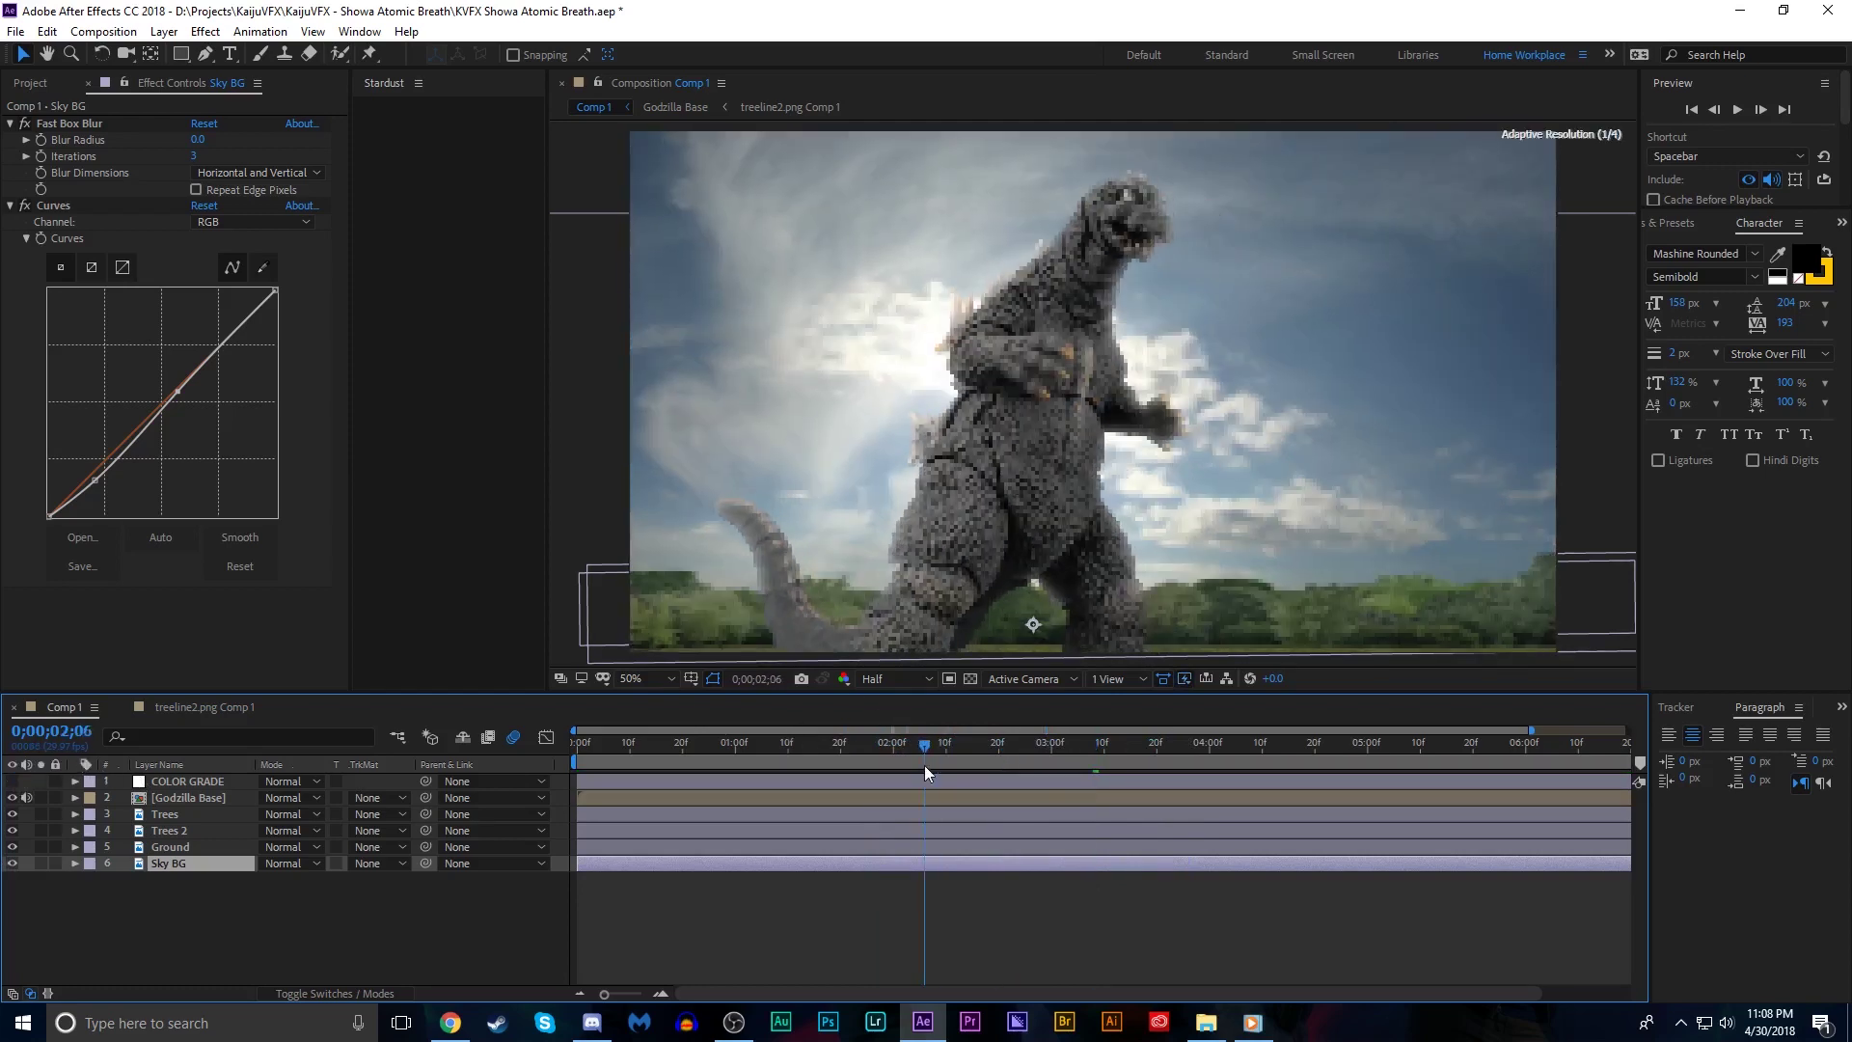
pyautogui.click(13, 781)
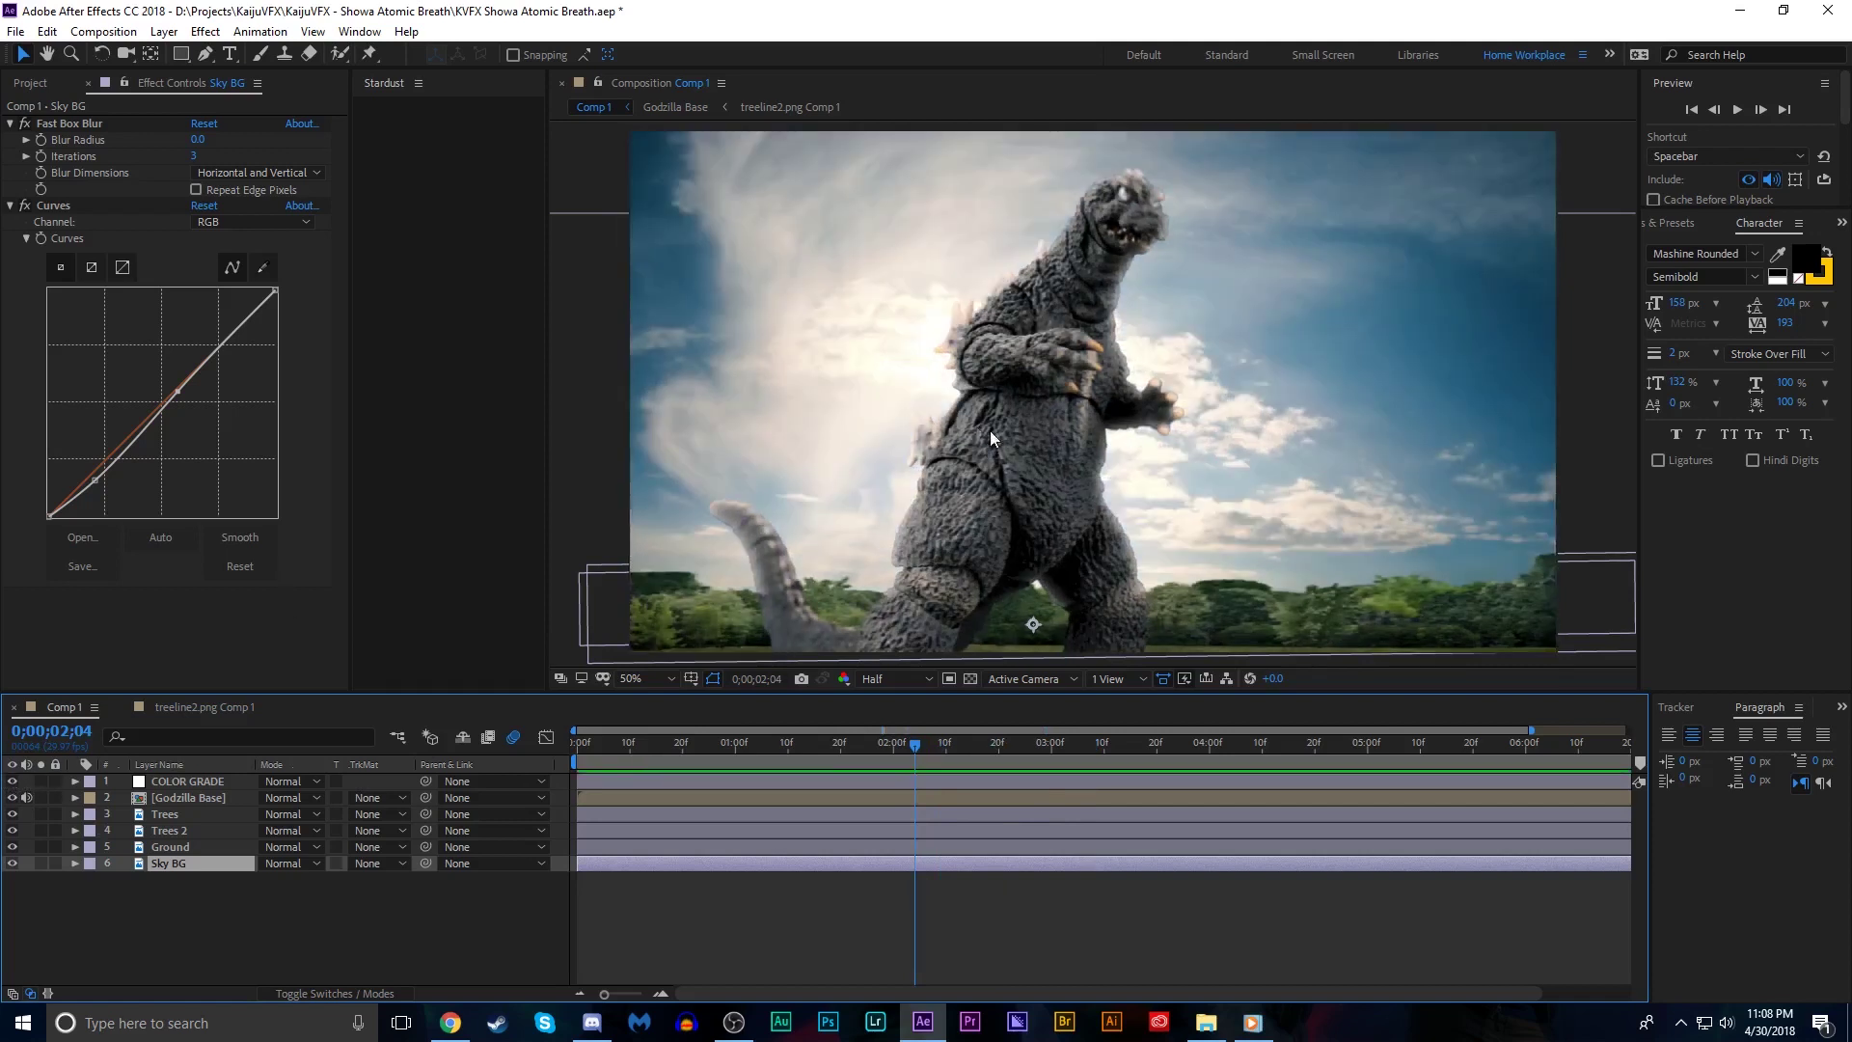
# Select the Pen tool and park the playhead at 0;00;02;05, where Godzilla rears up
pyautogui.moveTo(802, 739); pyautogui.dragTo(1104, 721)
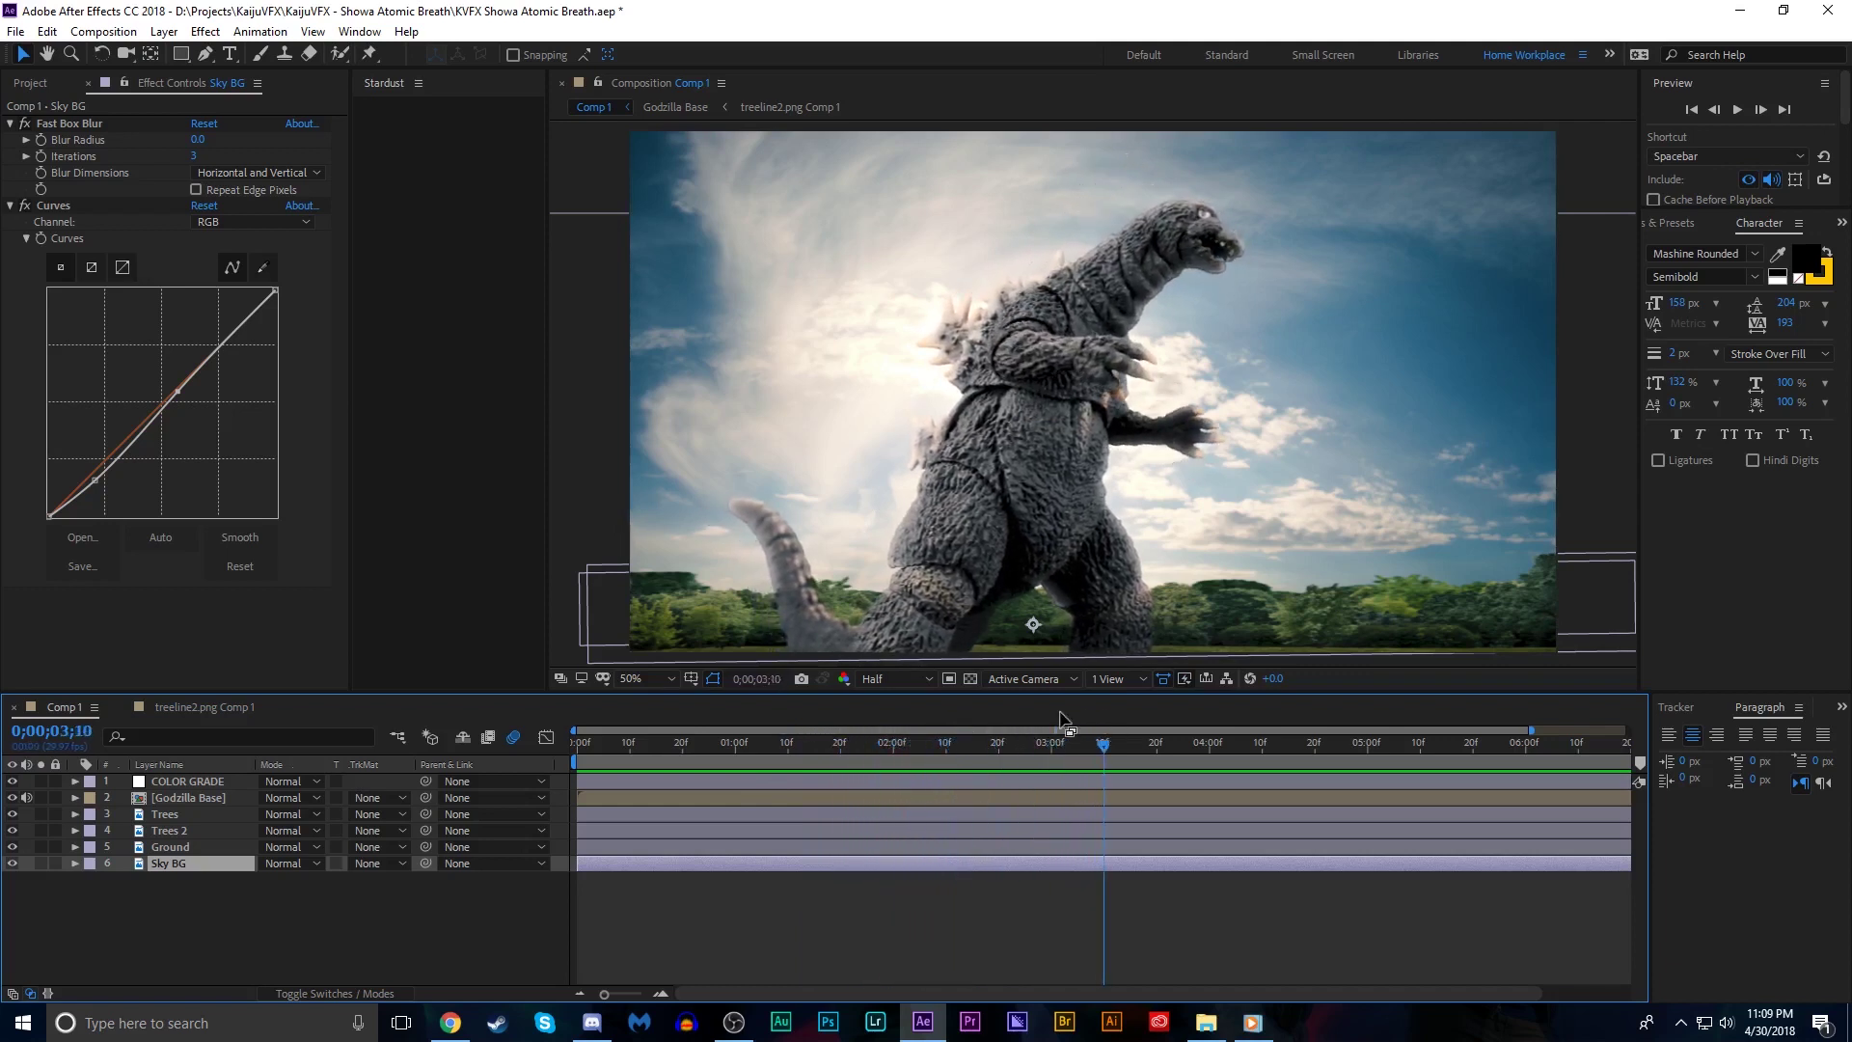
pyautogui.click(206, 55)
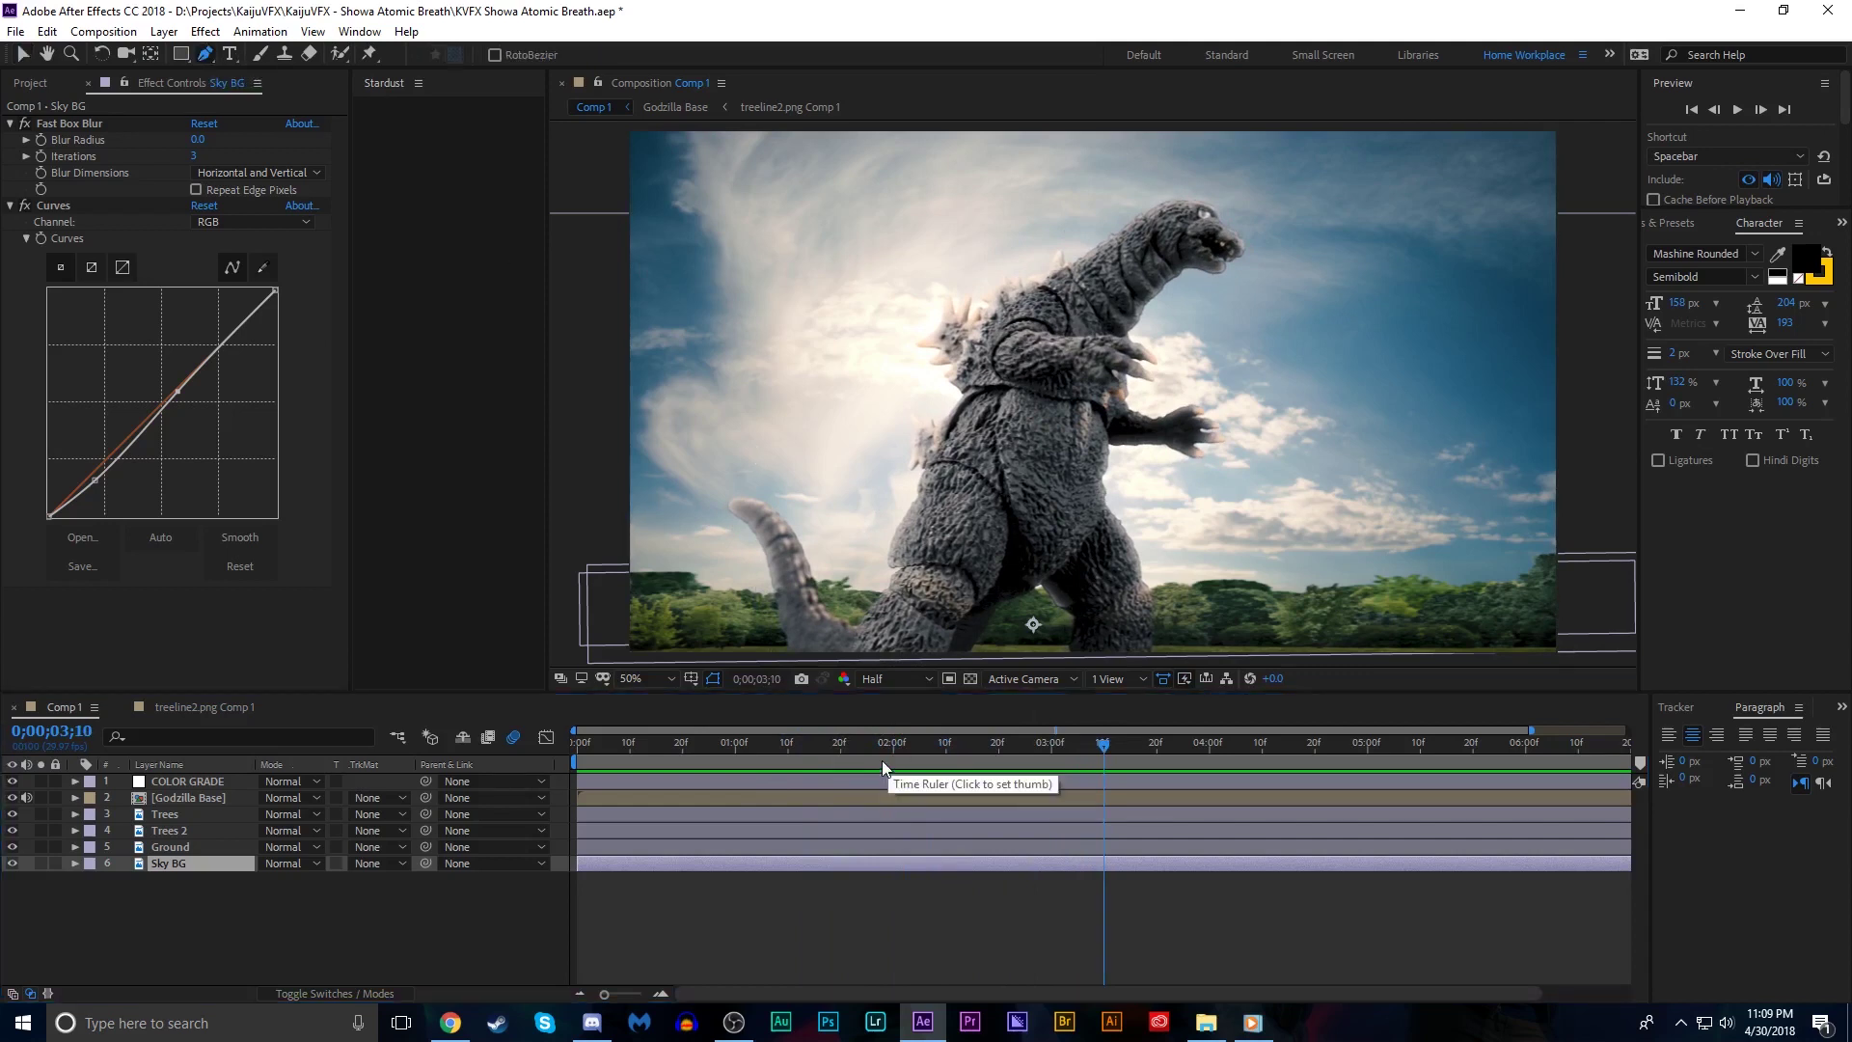
pyautogui.moveTo(878, 744)
pyautogui.mouseDown()
pyautogui.moveTo(846, 743)
pyautogui.moveTo(919, 743)
pyautogui.mouseUp()
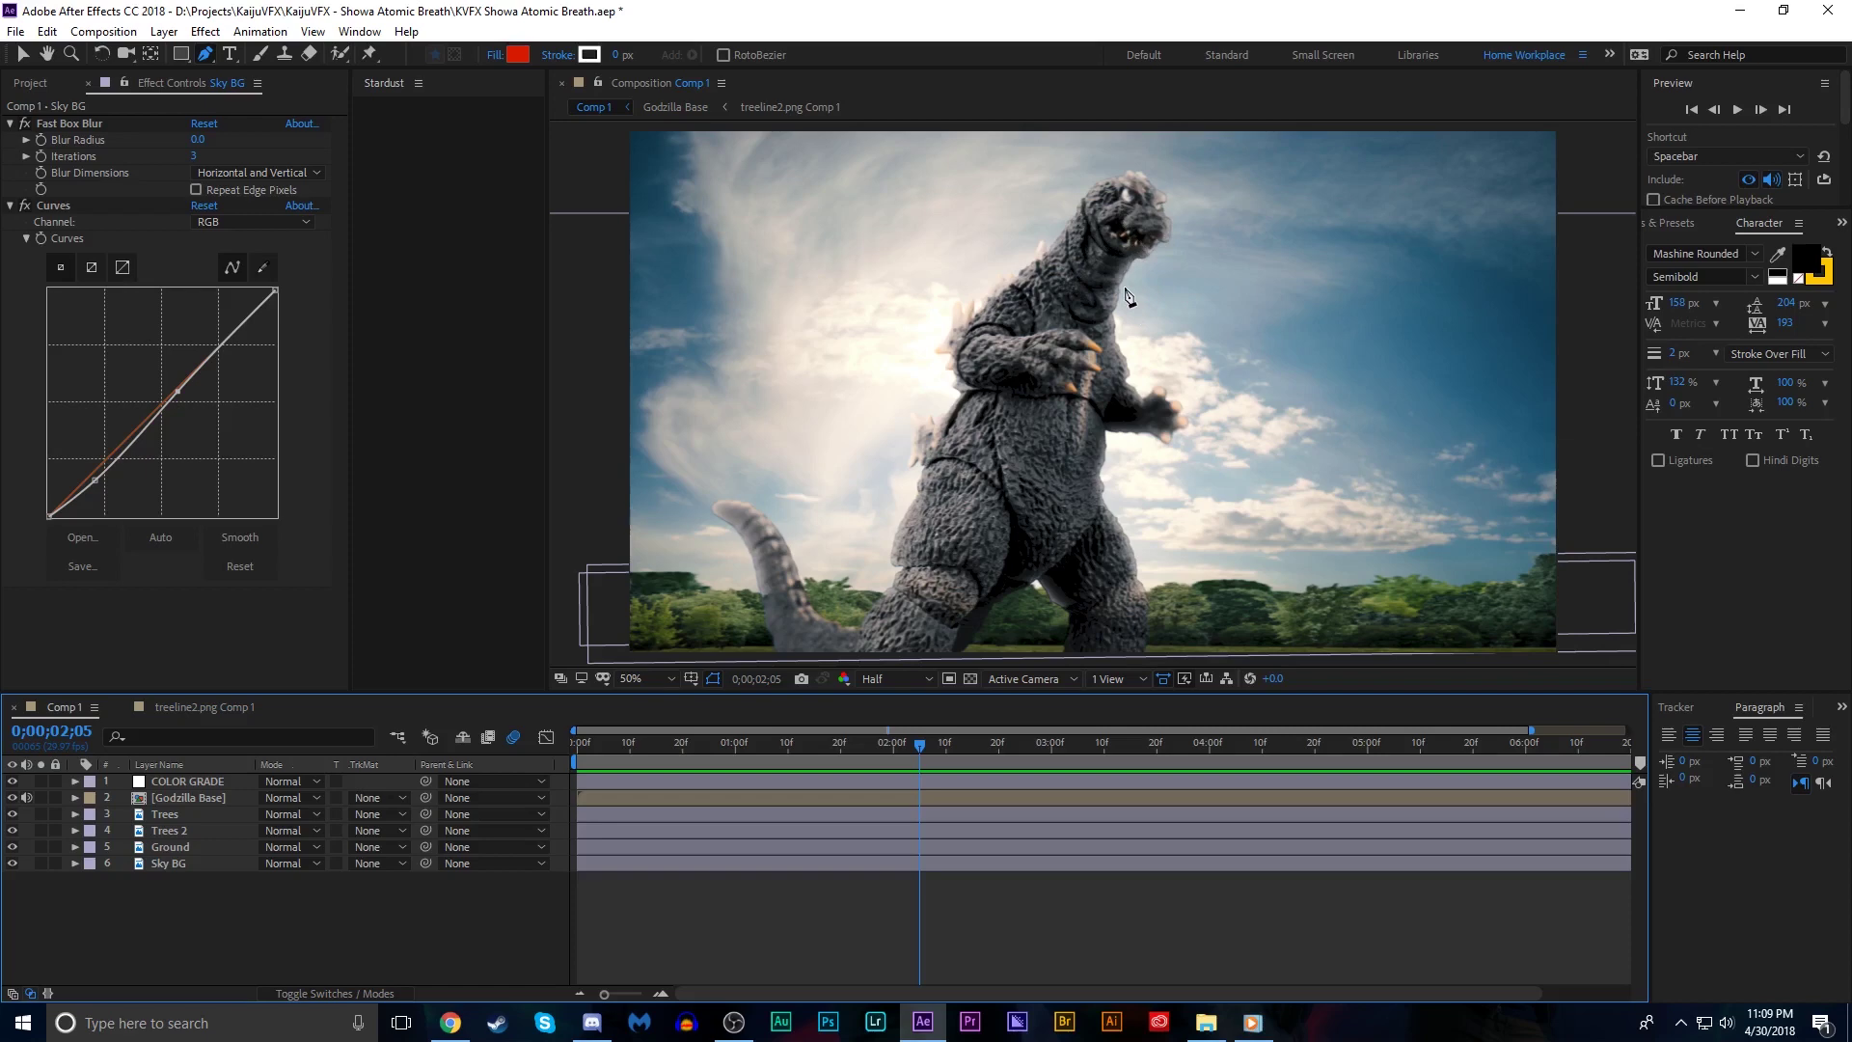
# Create a black solid named Breath with Ctrl+Y and hide it
pyautogui.hotkey('ctrl', 'y')
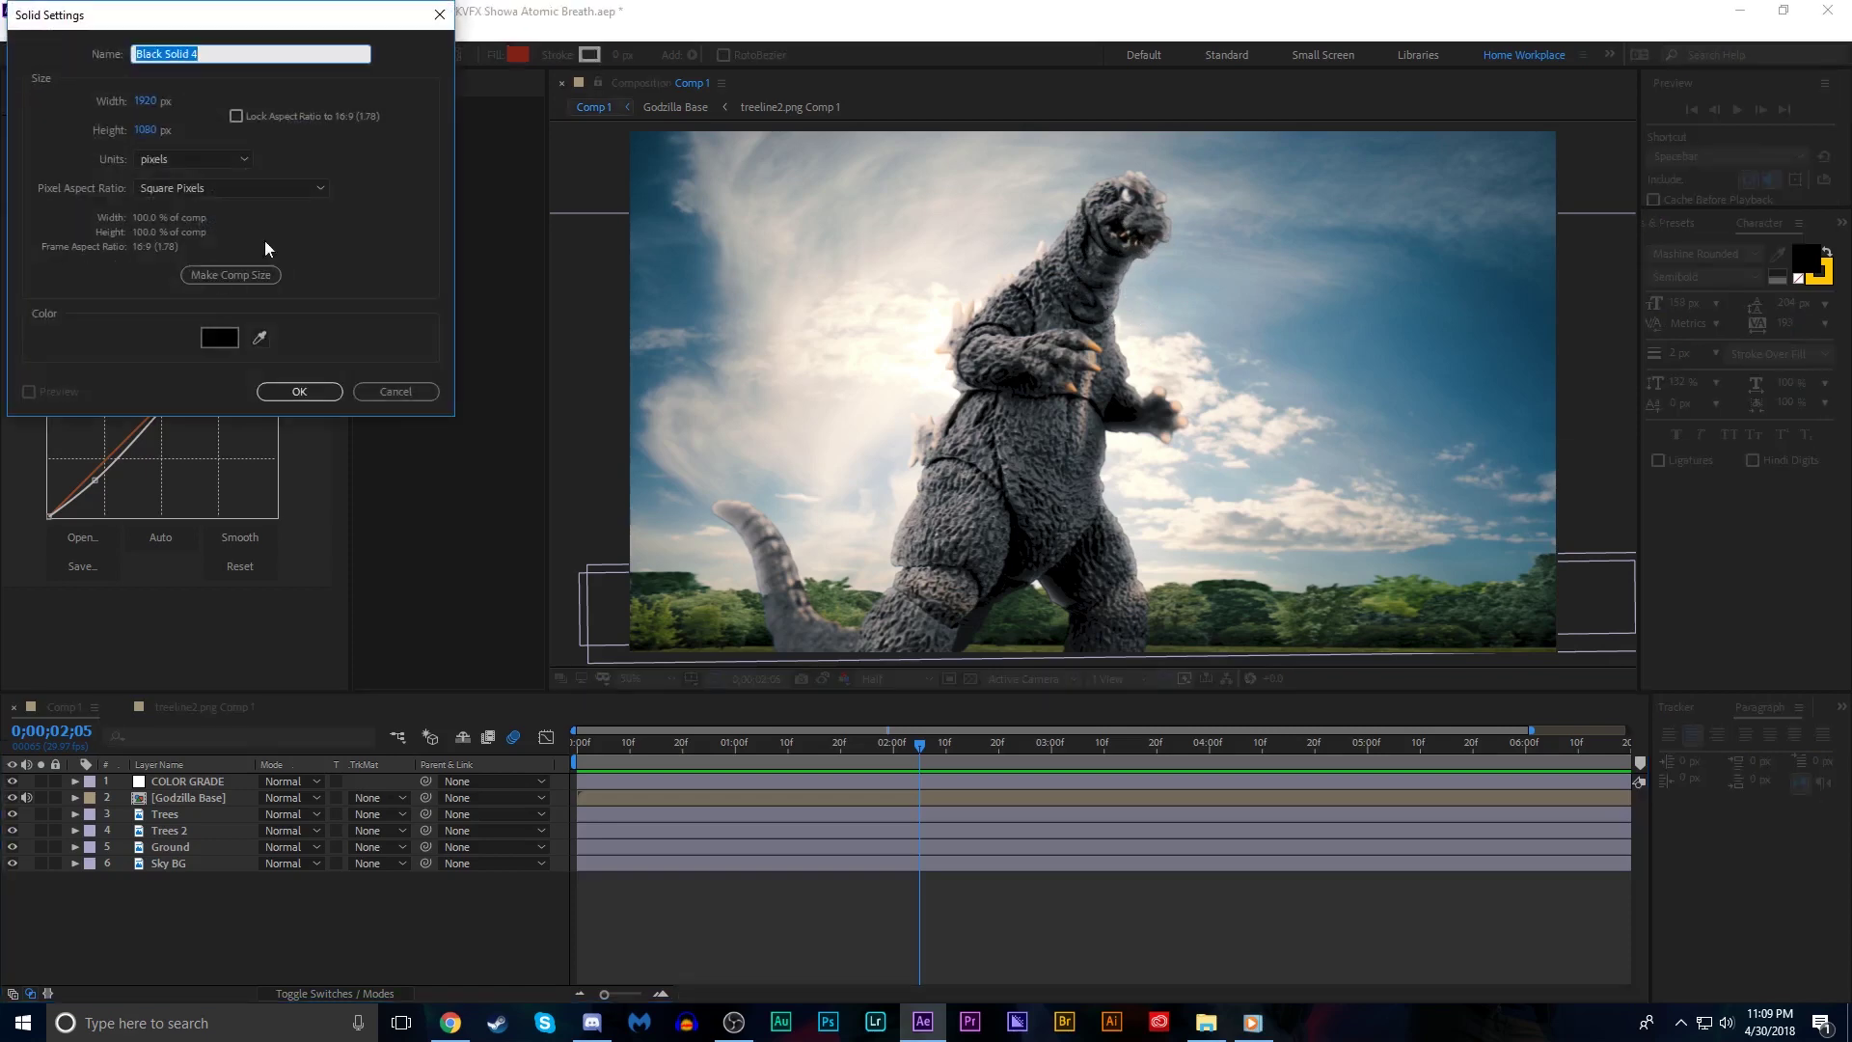
pyautogui.write('Breath')
pyautogui.press('Return')
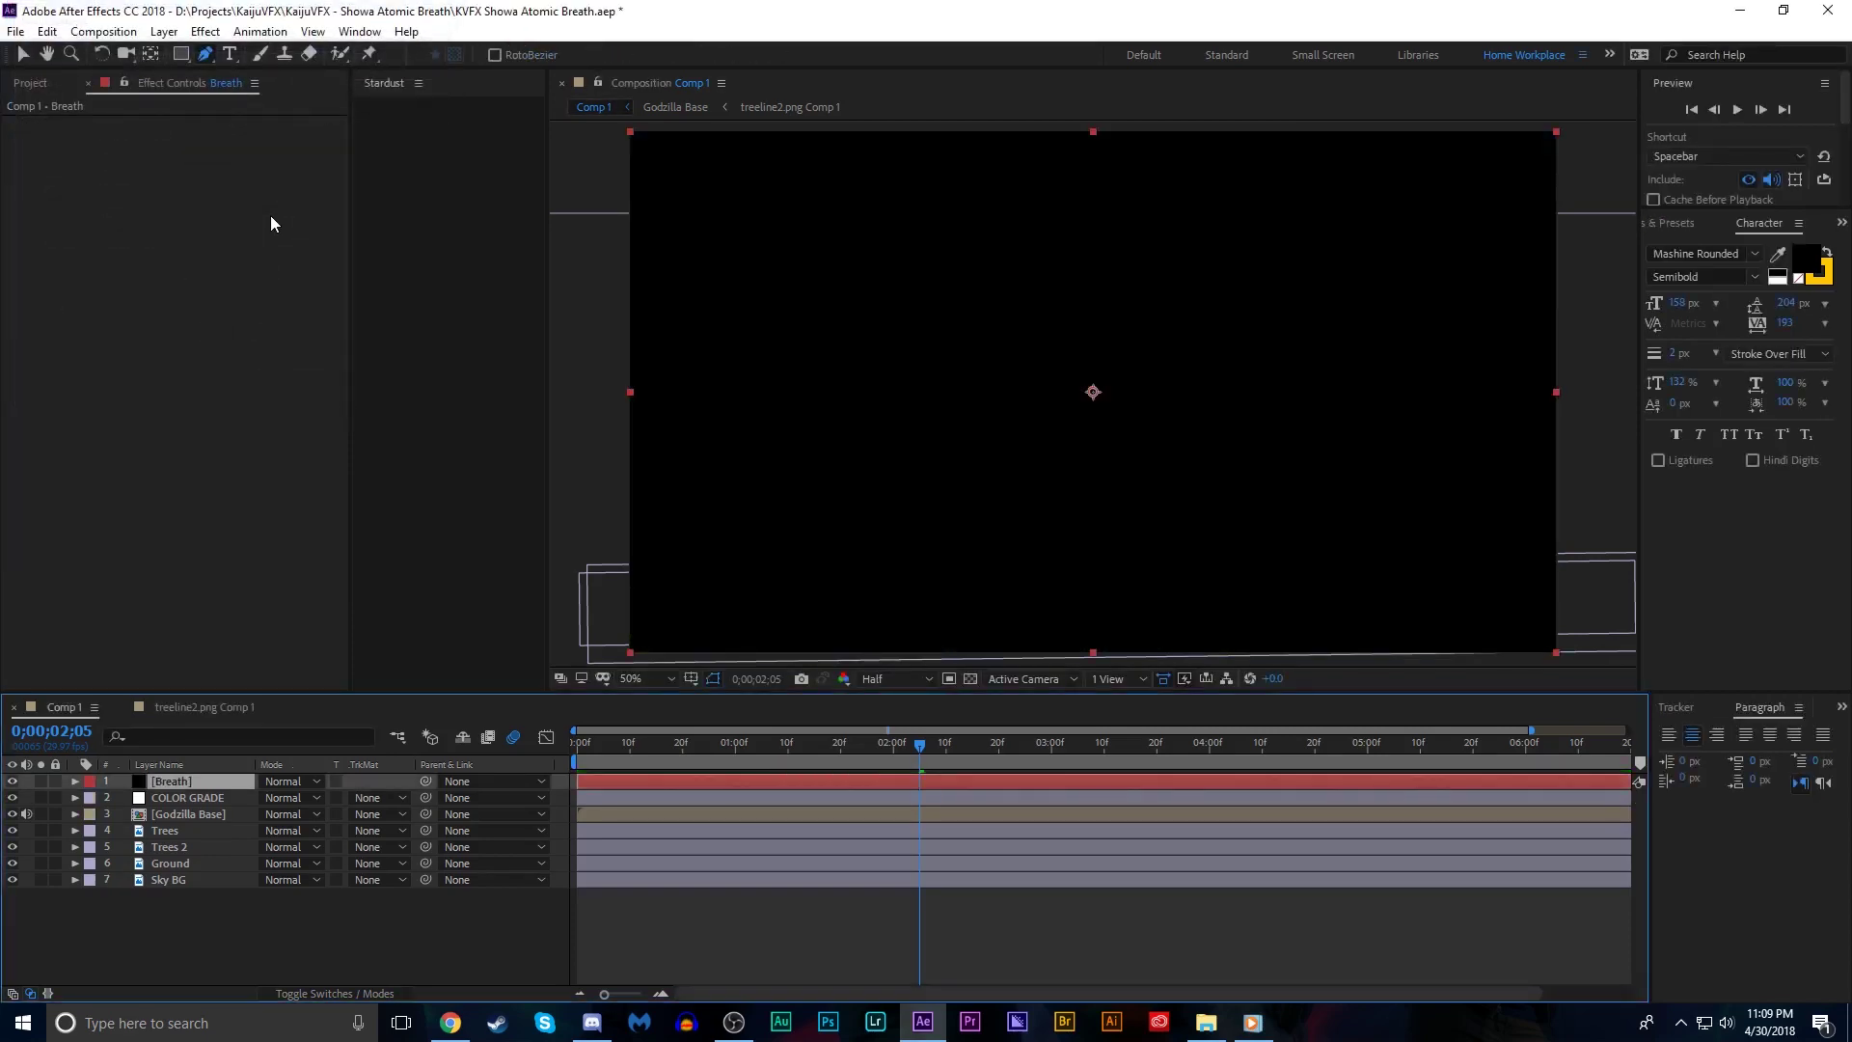
pyautogui.click(13, 781)
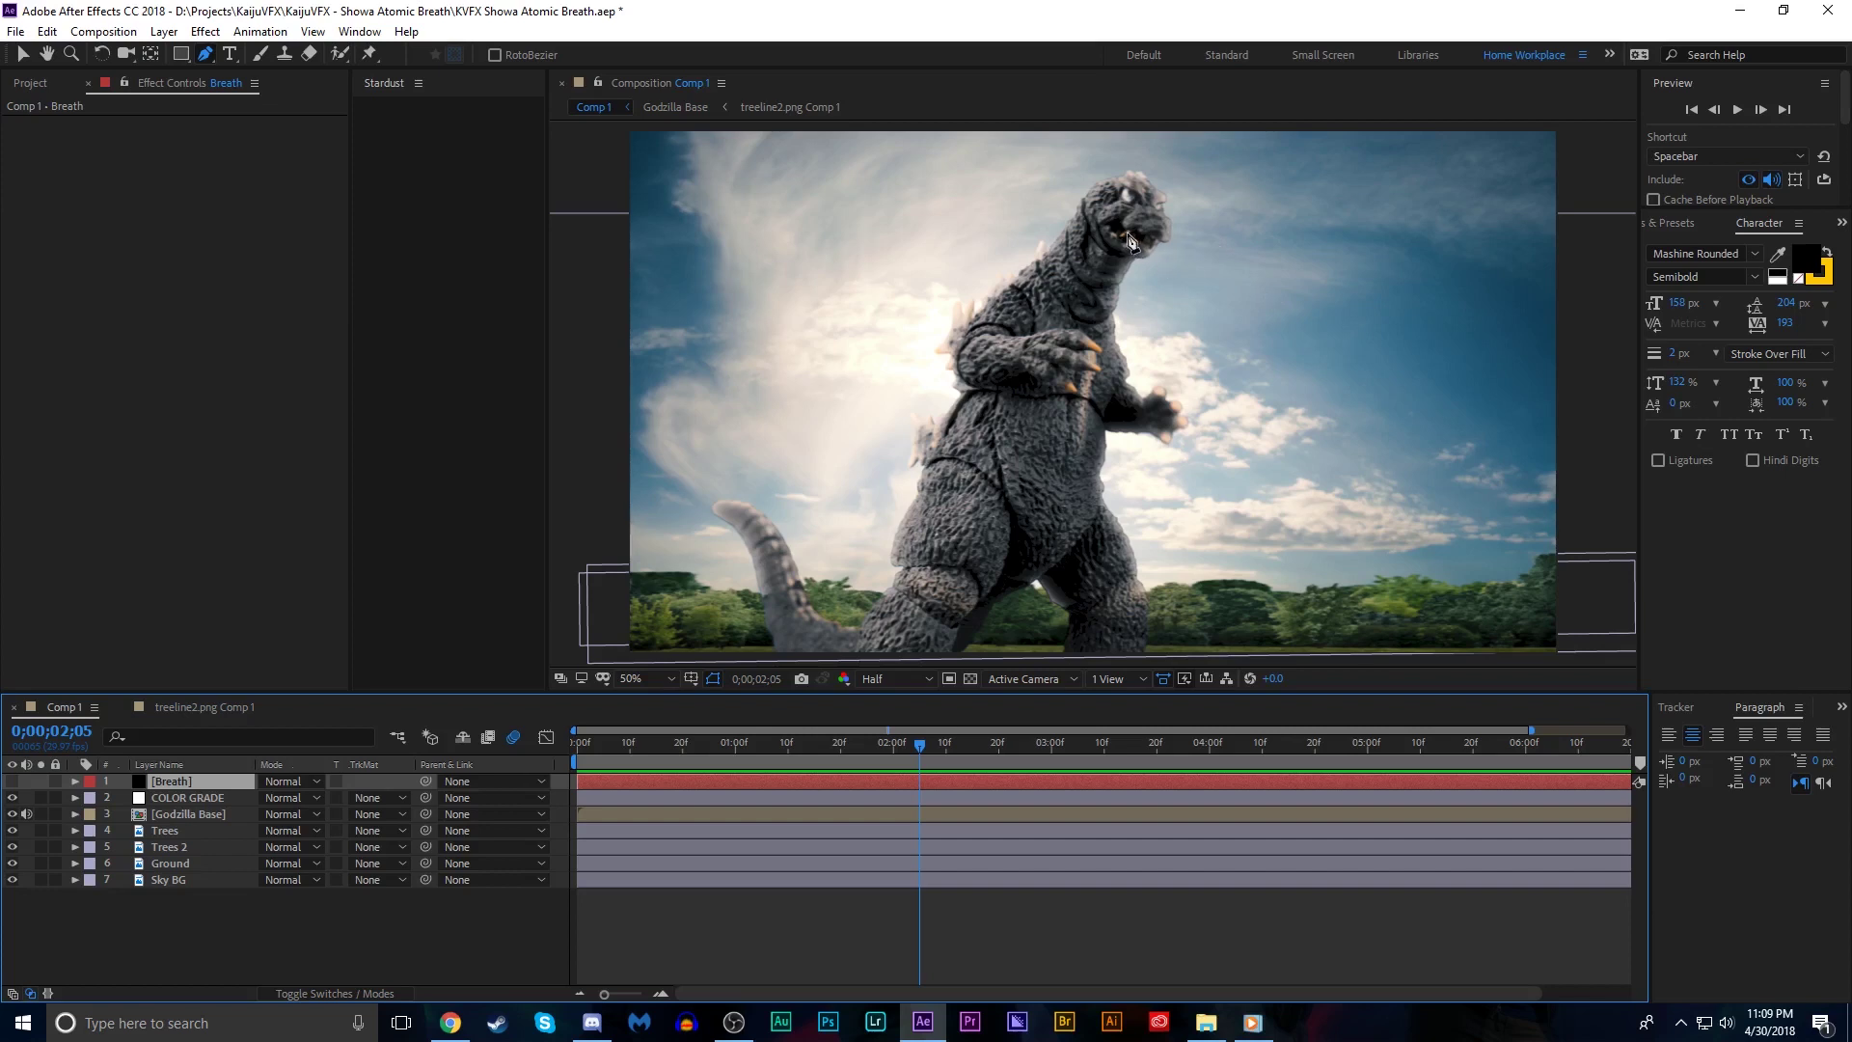
# Draw the first mask points at Godzilla's mouth and trim Breath to start at 0;00;02;05
pyautogui.moveTo(1124, 233); pyautogui.dragTo(1121, 268)
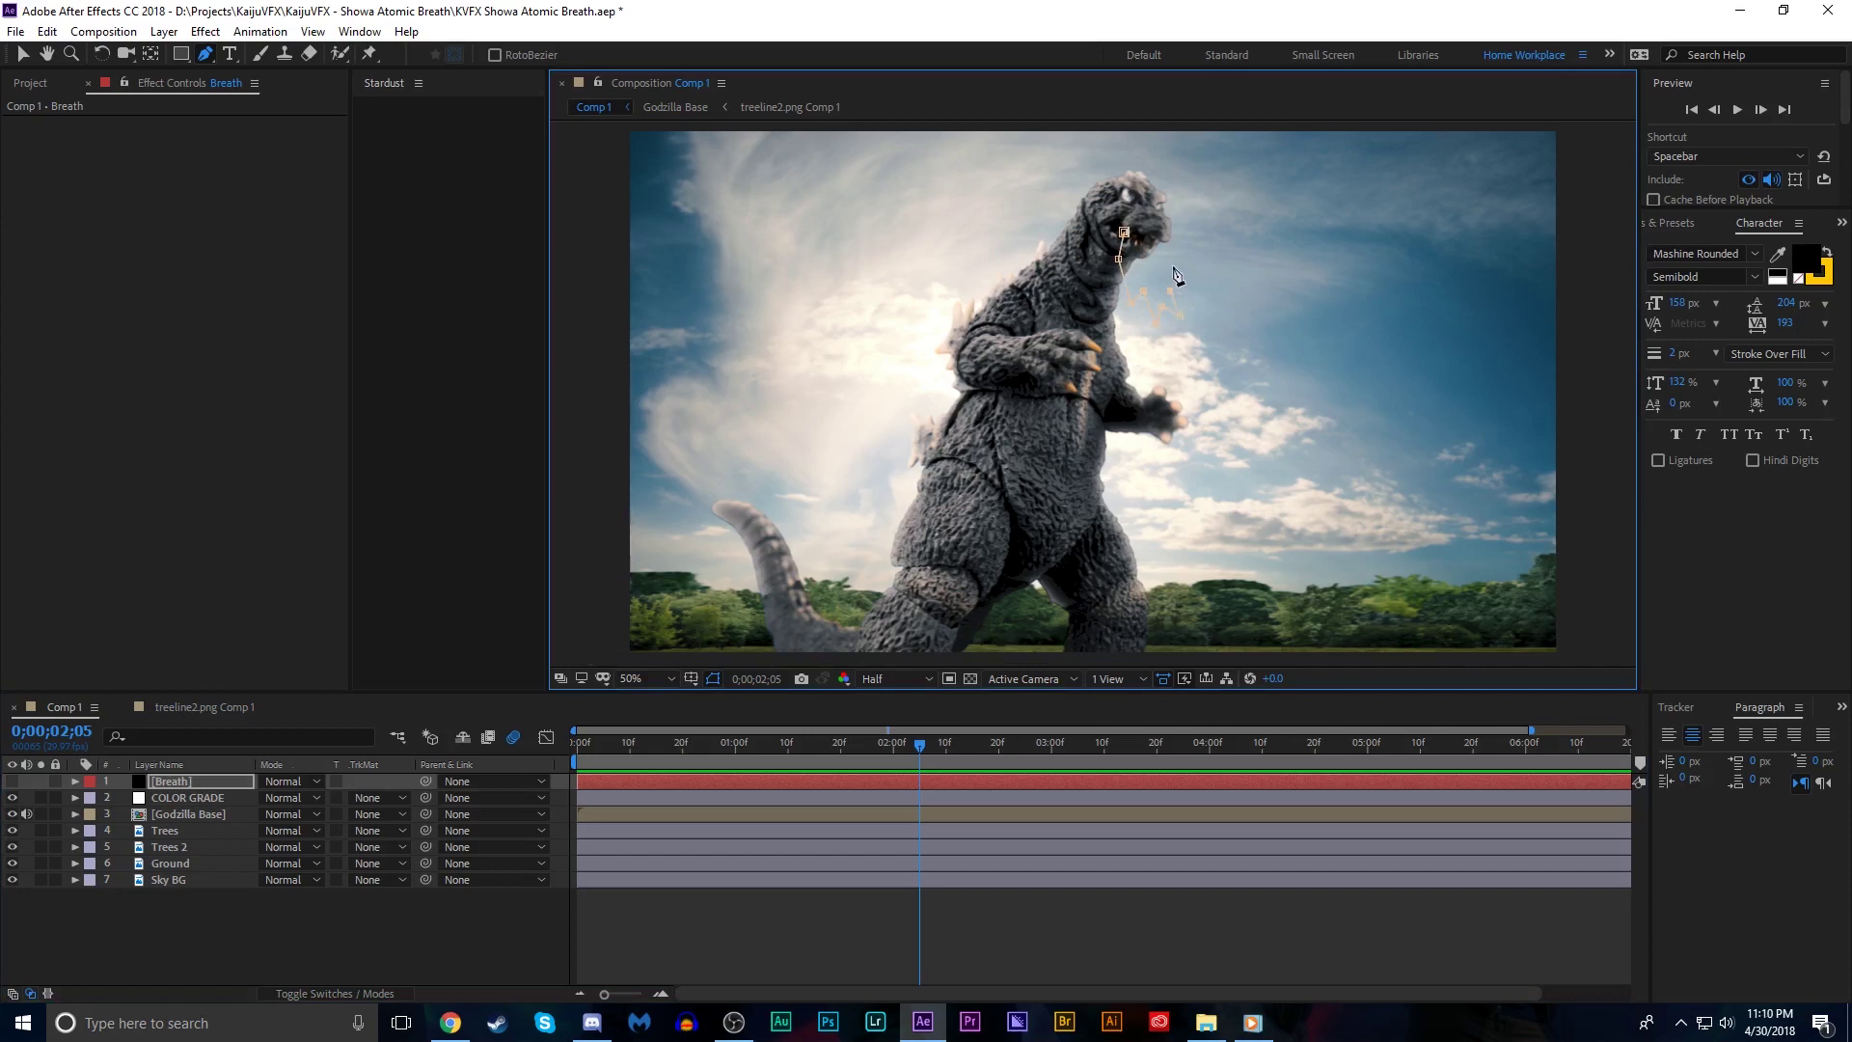
pyautogui.click(1150, 237)
pyautogui.click(17, 781)
pyautogui.click(17, 781)
pyautogui.click(16, 781)
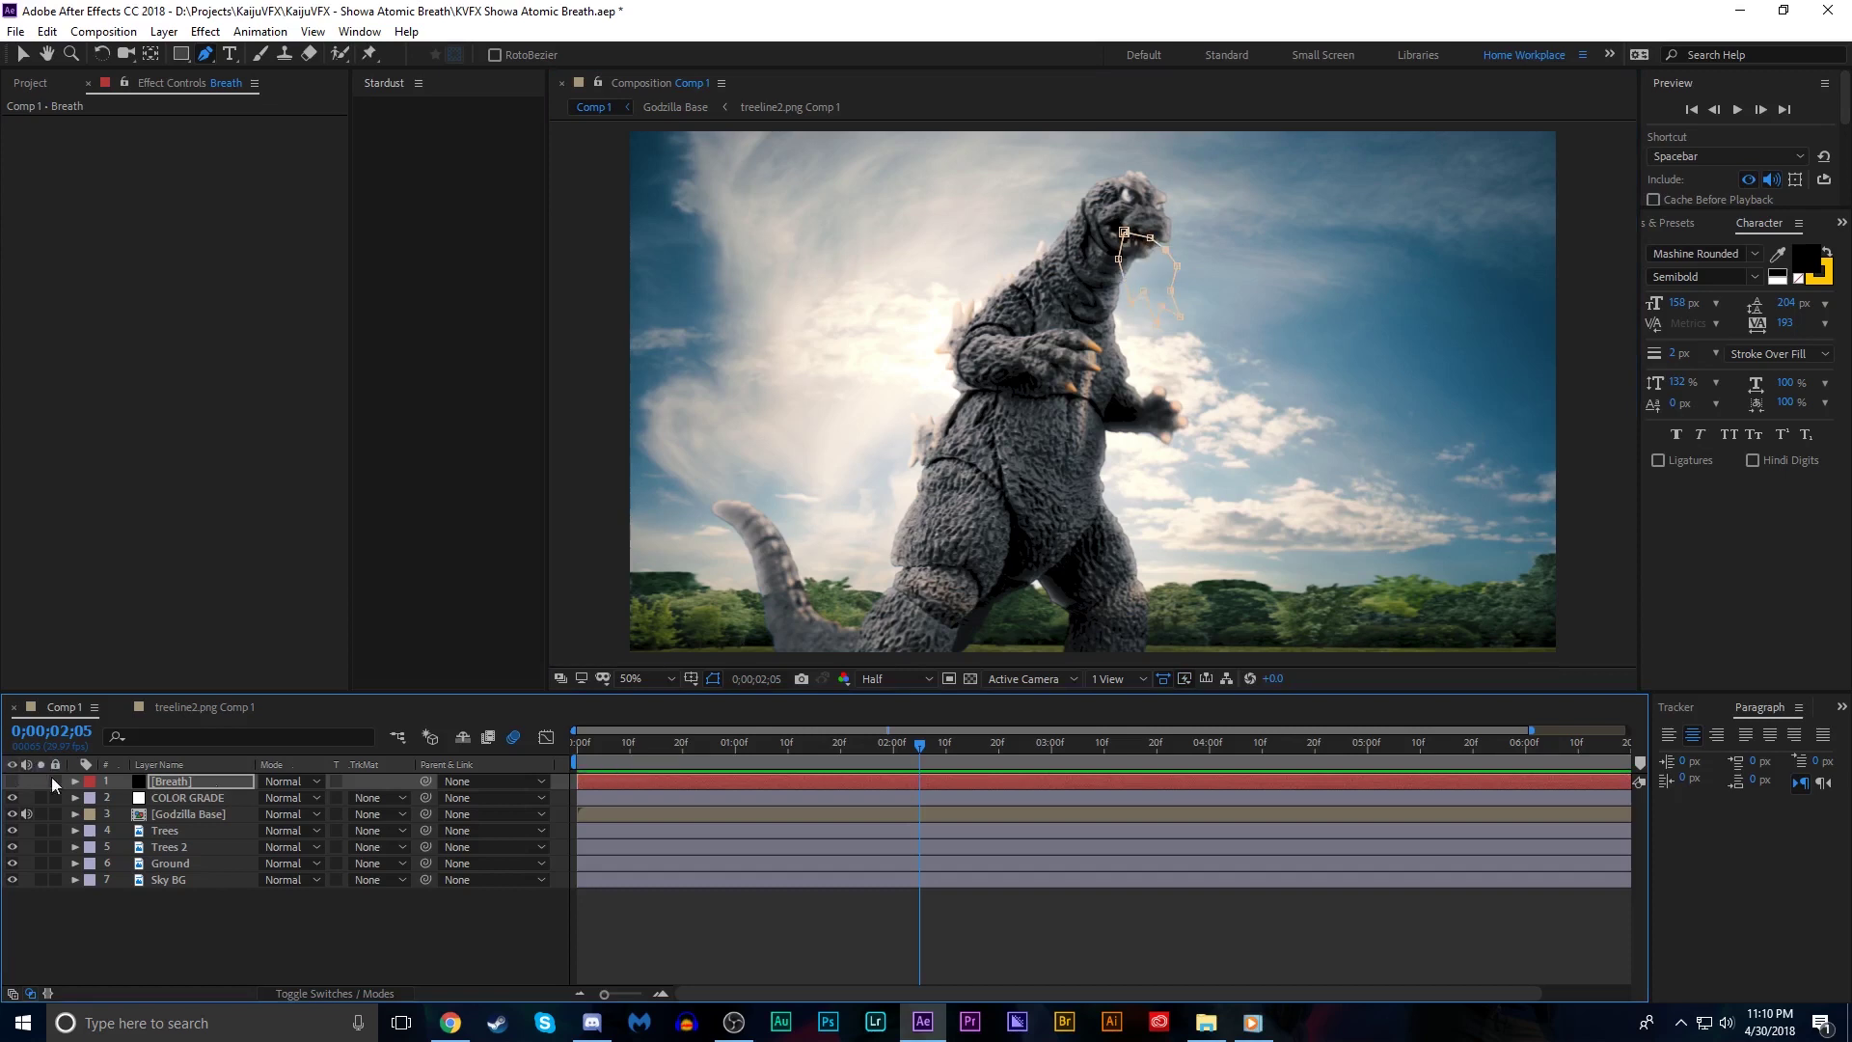
pyautogui.hotkey('alt', '[')
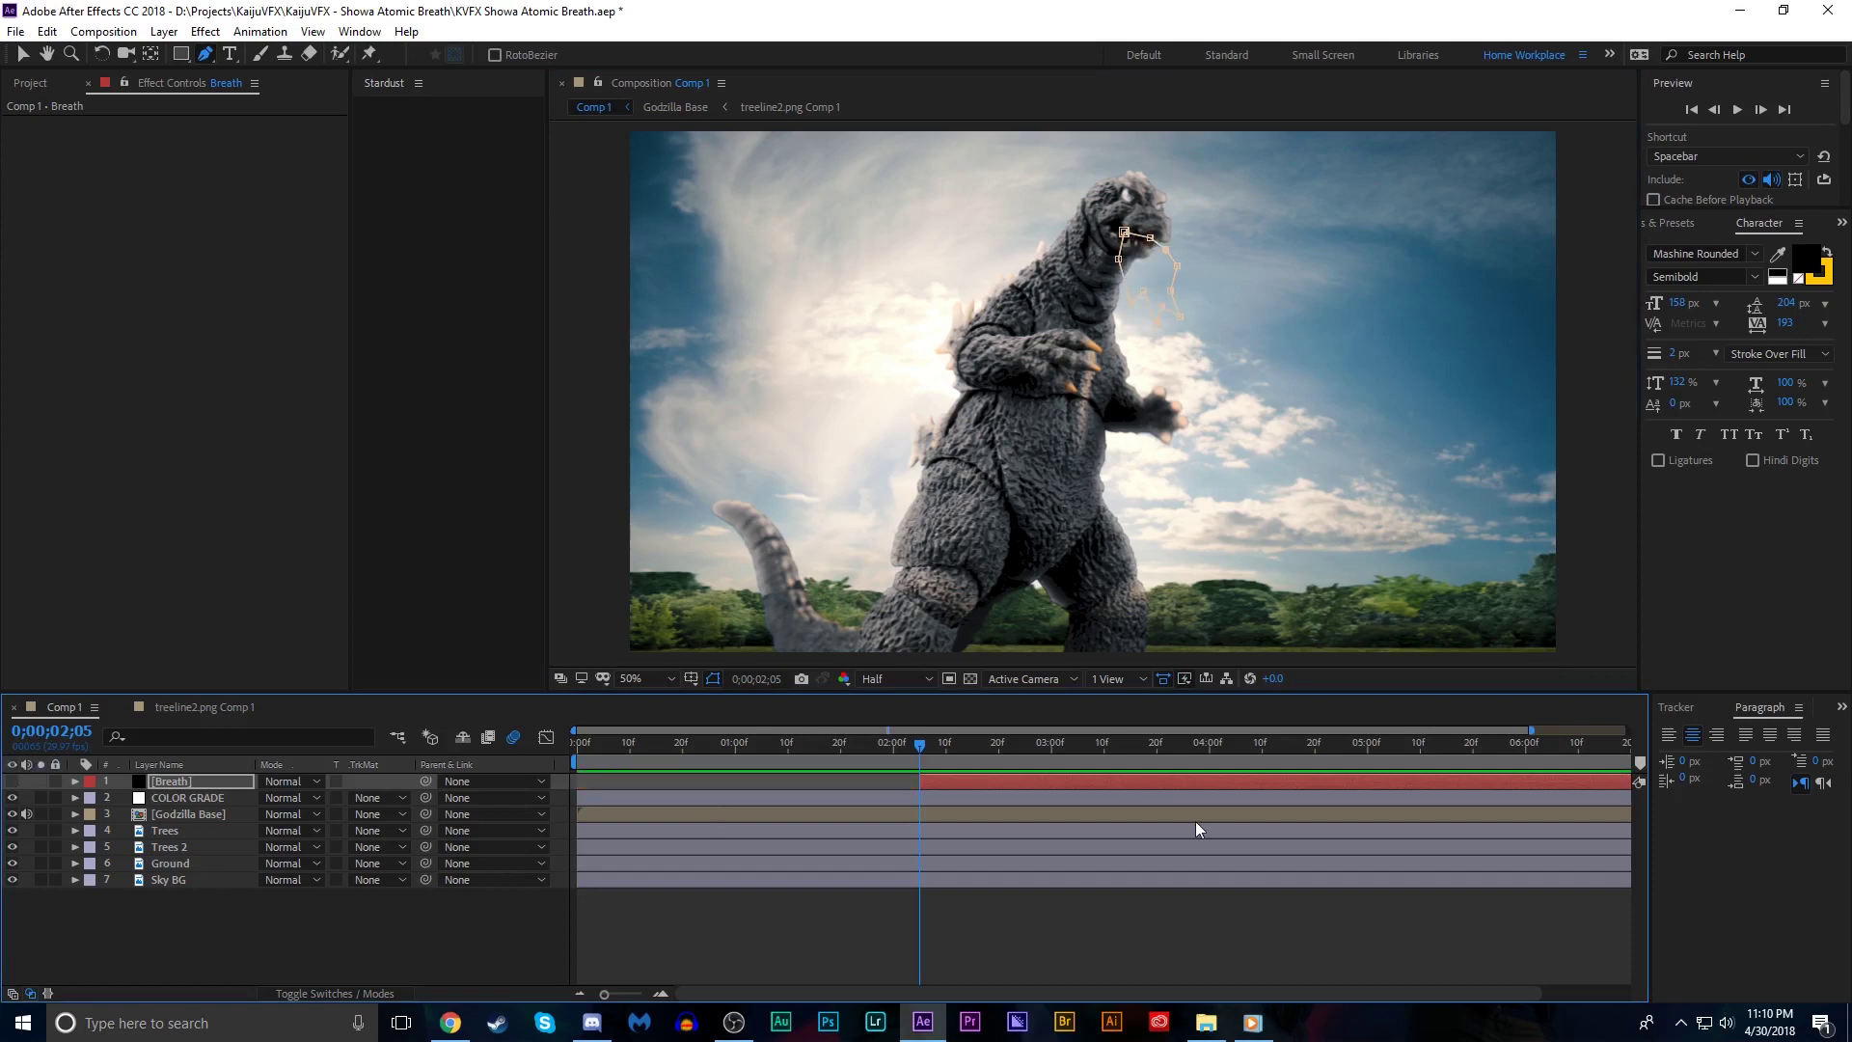
# Keyframe Breath's Mask Path at 0;00;02;05, then move to 0;00;02;09
pyautogui.press('m')
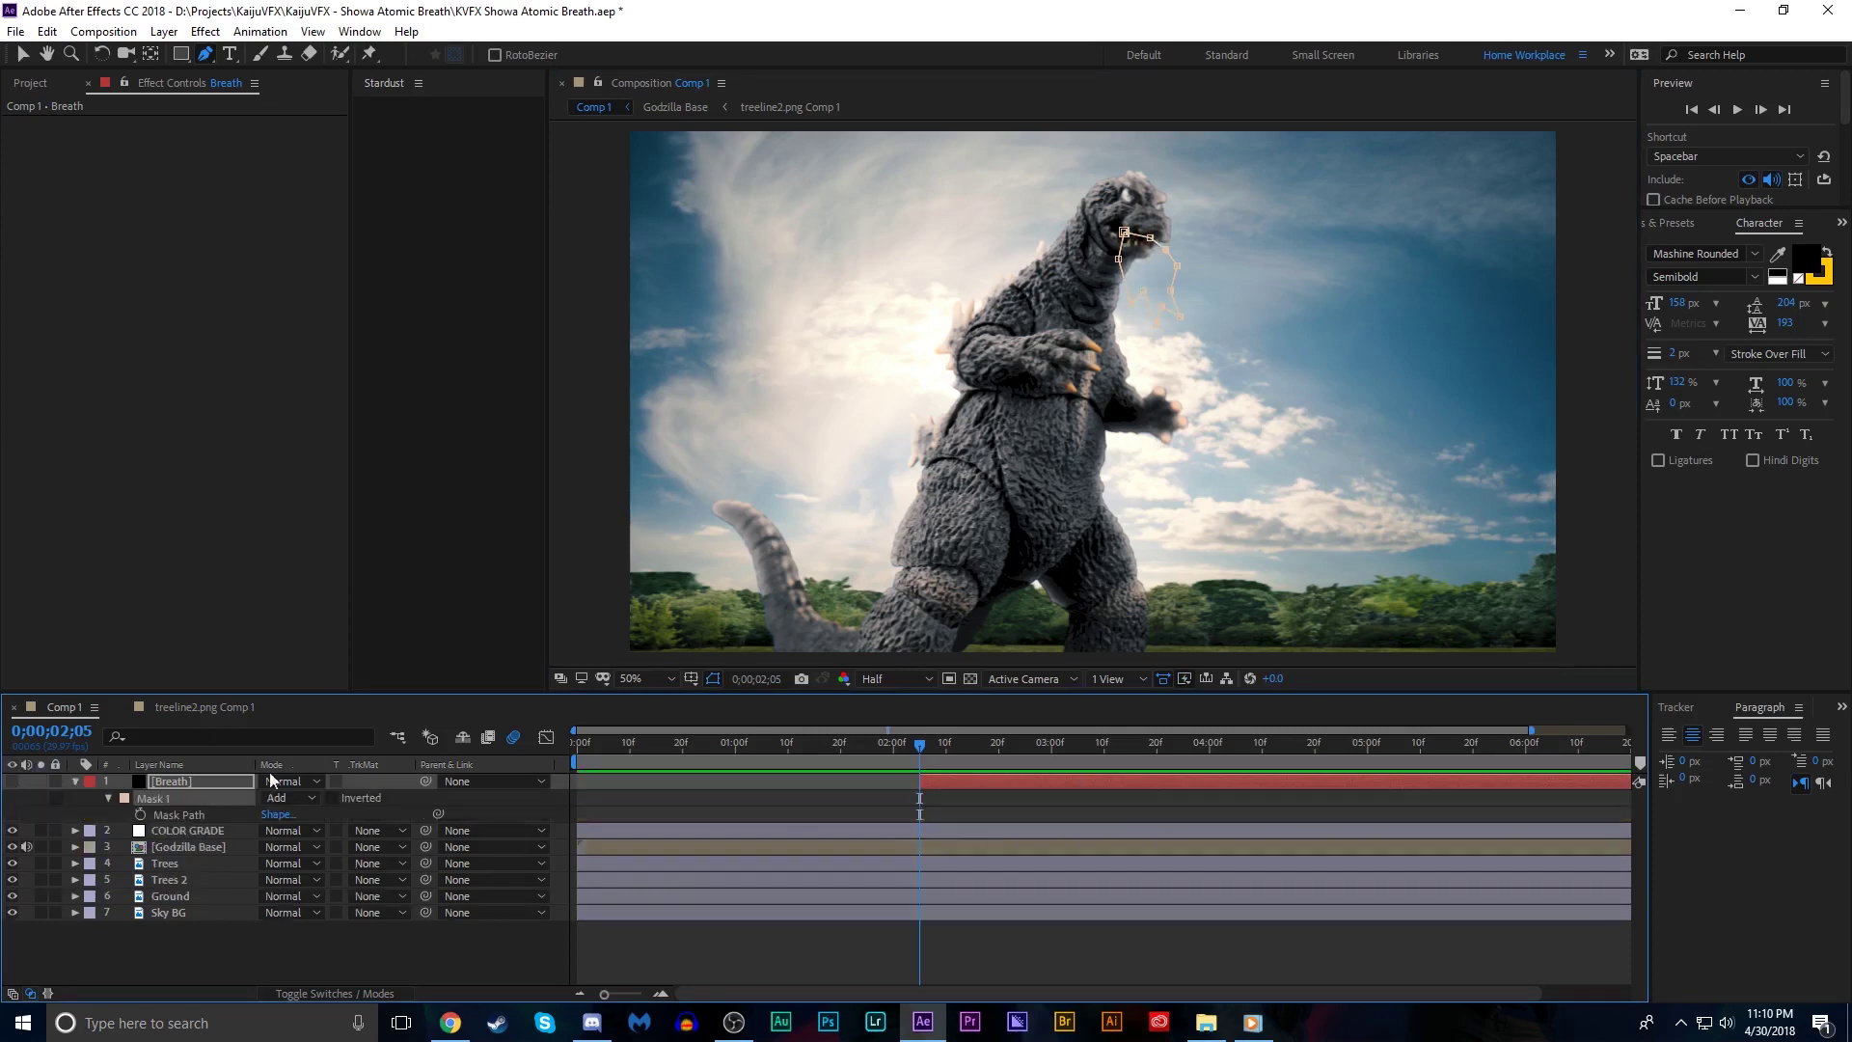
pyautogui.click(141, 814)
pyautogui.moveTo(916, 743); pyautogui.dragTo(940, 745)
pyautogui.click(951, 784)
# Stretch the mask down and to the right toward the bottom of the frame
pyautogui.moveTo(1164, 320); pyautogui.dragTo(1174, 495)
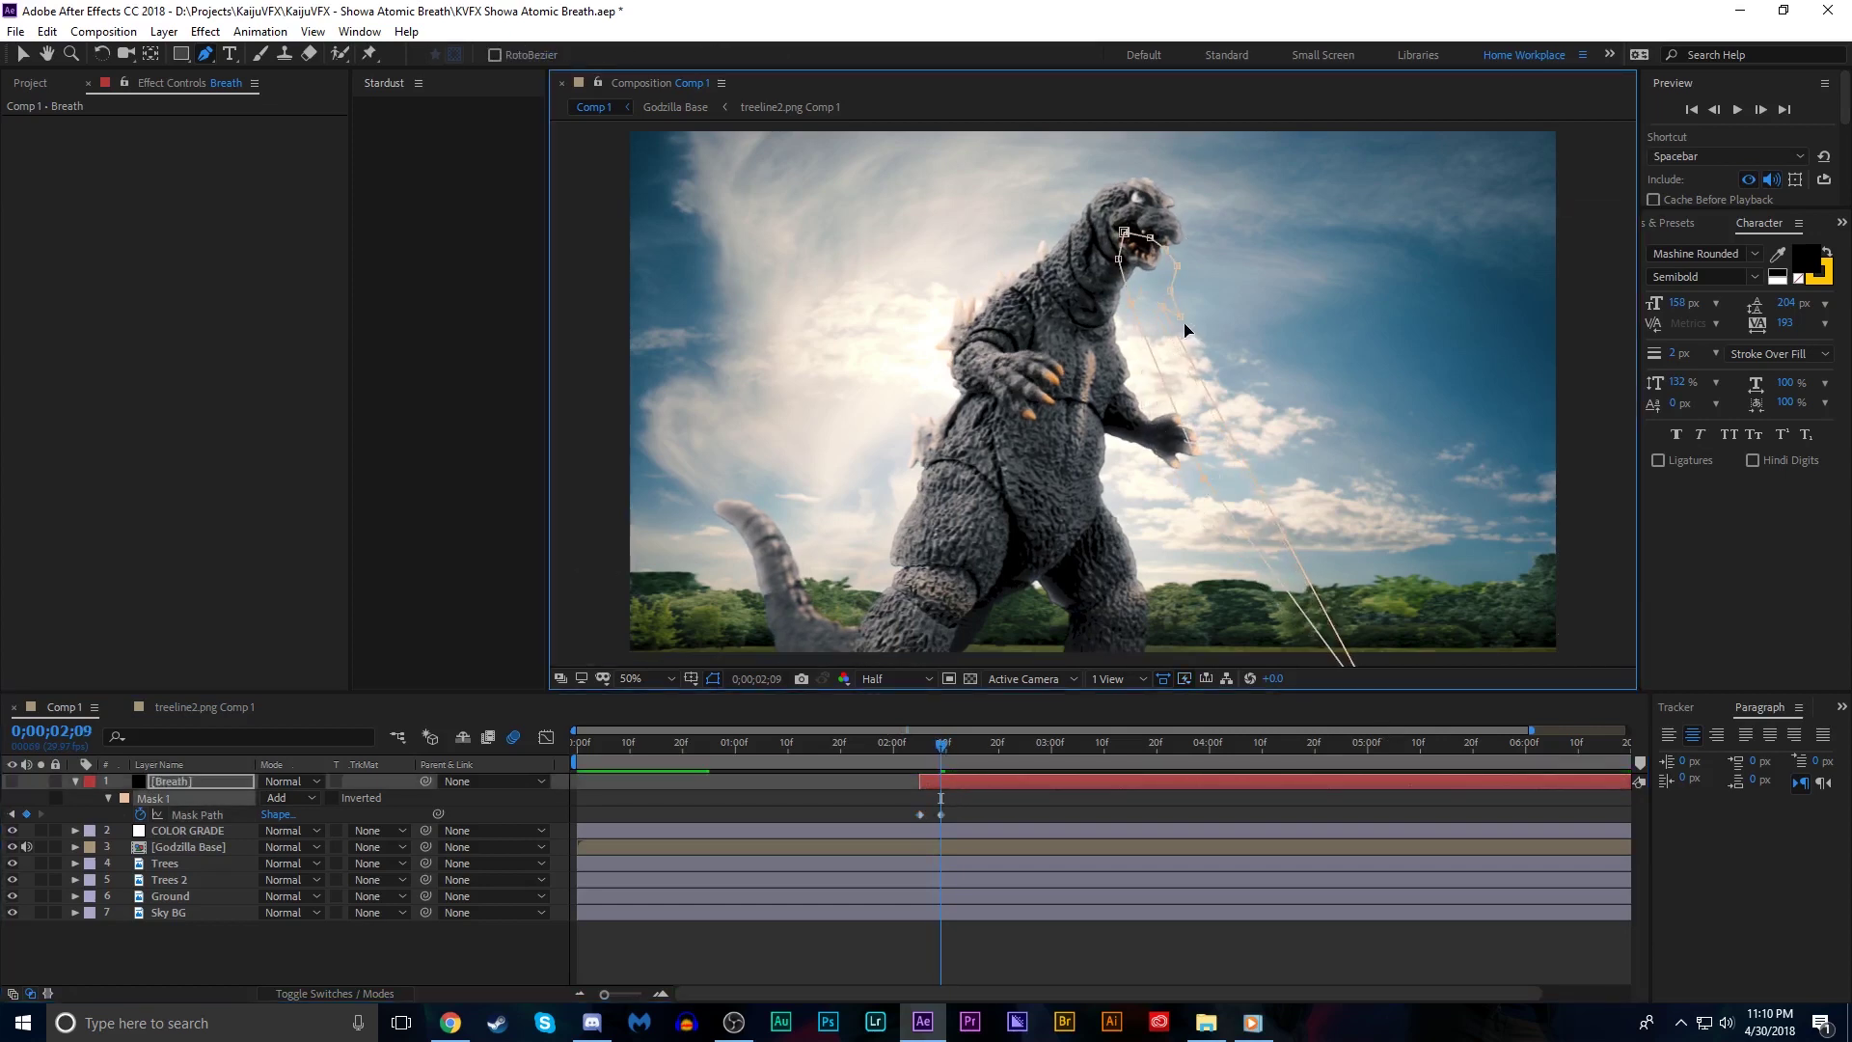
pyautogui.moveTo(1194, 331); pyautogui.dragTo(1405, 634)
pyautogui.moveTo(1190, 321); pyautogui.dragTo(1271, 314)
pyautogui.moveTo(1141, 316); pyautogui.dragTo(1168, 305)
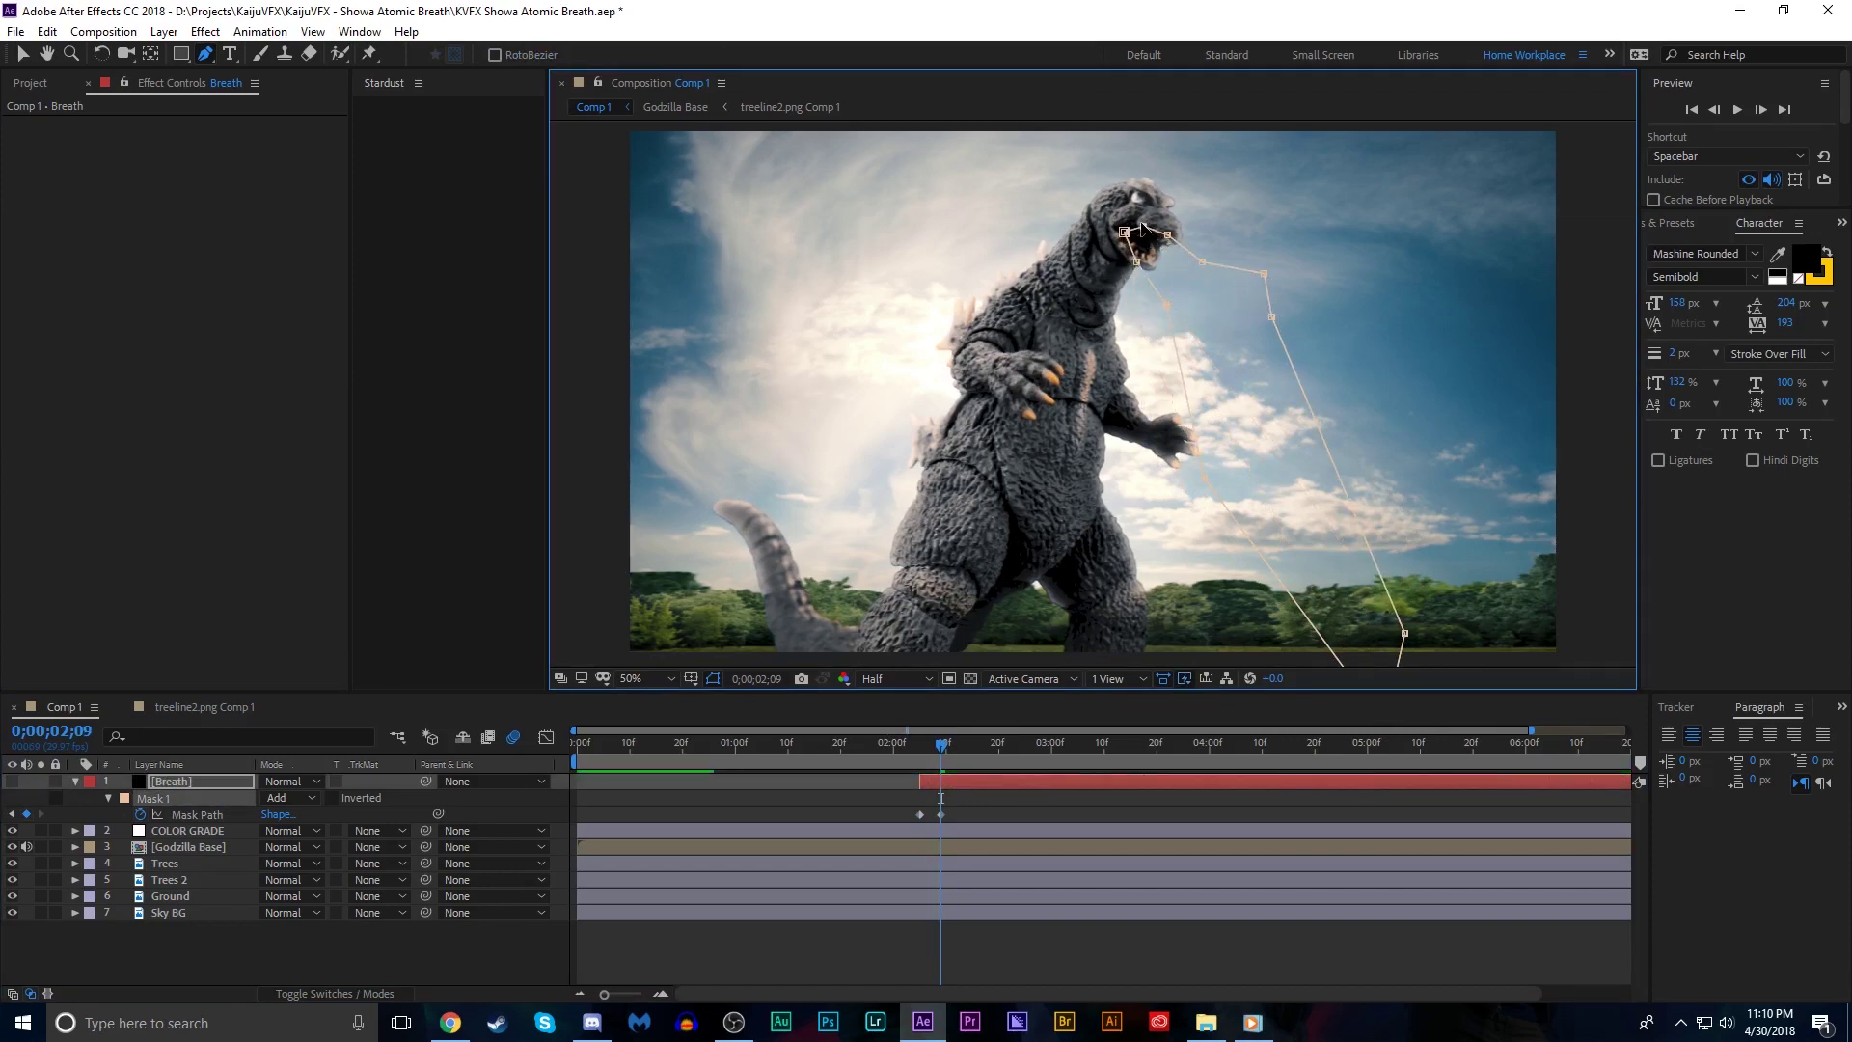
pyautogui.moveTo(1150, 238); pyautogui.dragTo(1143, 232)
pyautogui.moveTo(1264, 274); pyautogui.dragTo(1269, 334)
pyautogui.hotkey('ctrl', 'z')
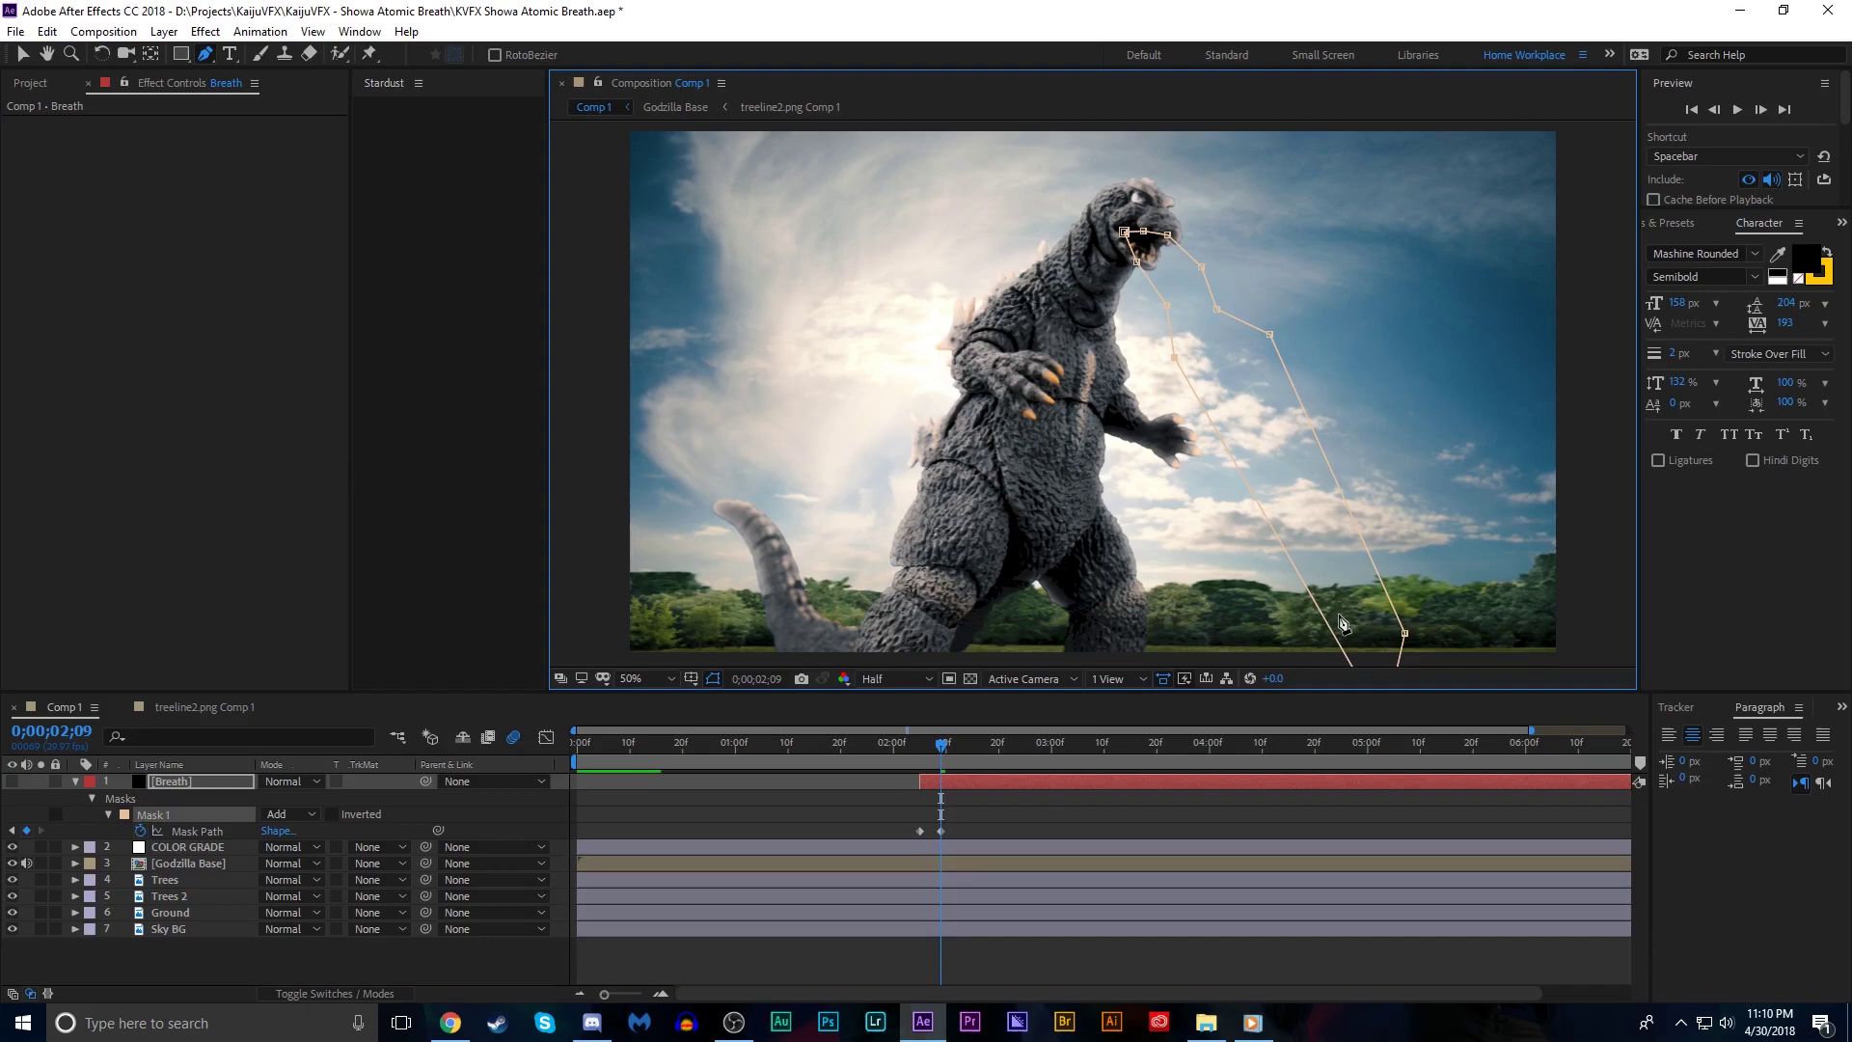
pyautogui.press(',')
pyautogui.moveTo(1239, 557); pyautogui.dragTo(1204, 535)
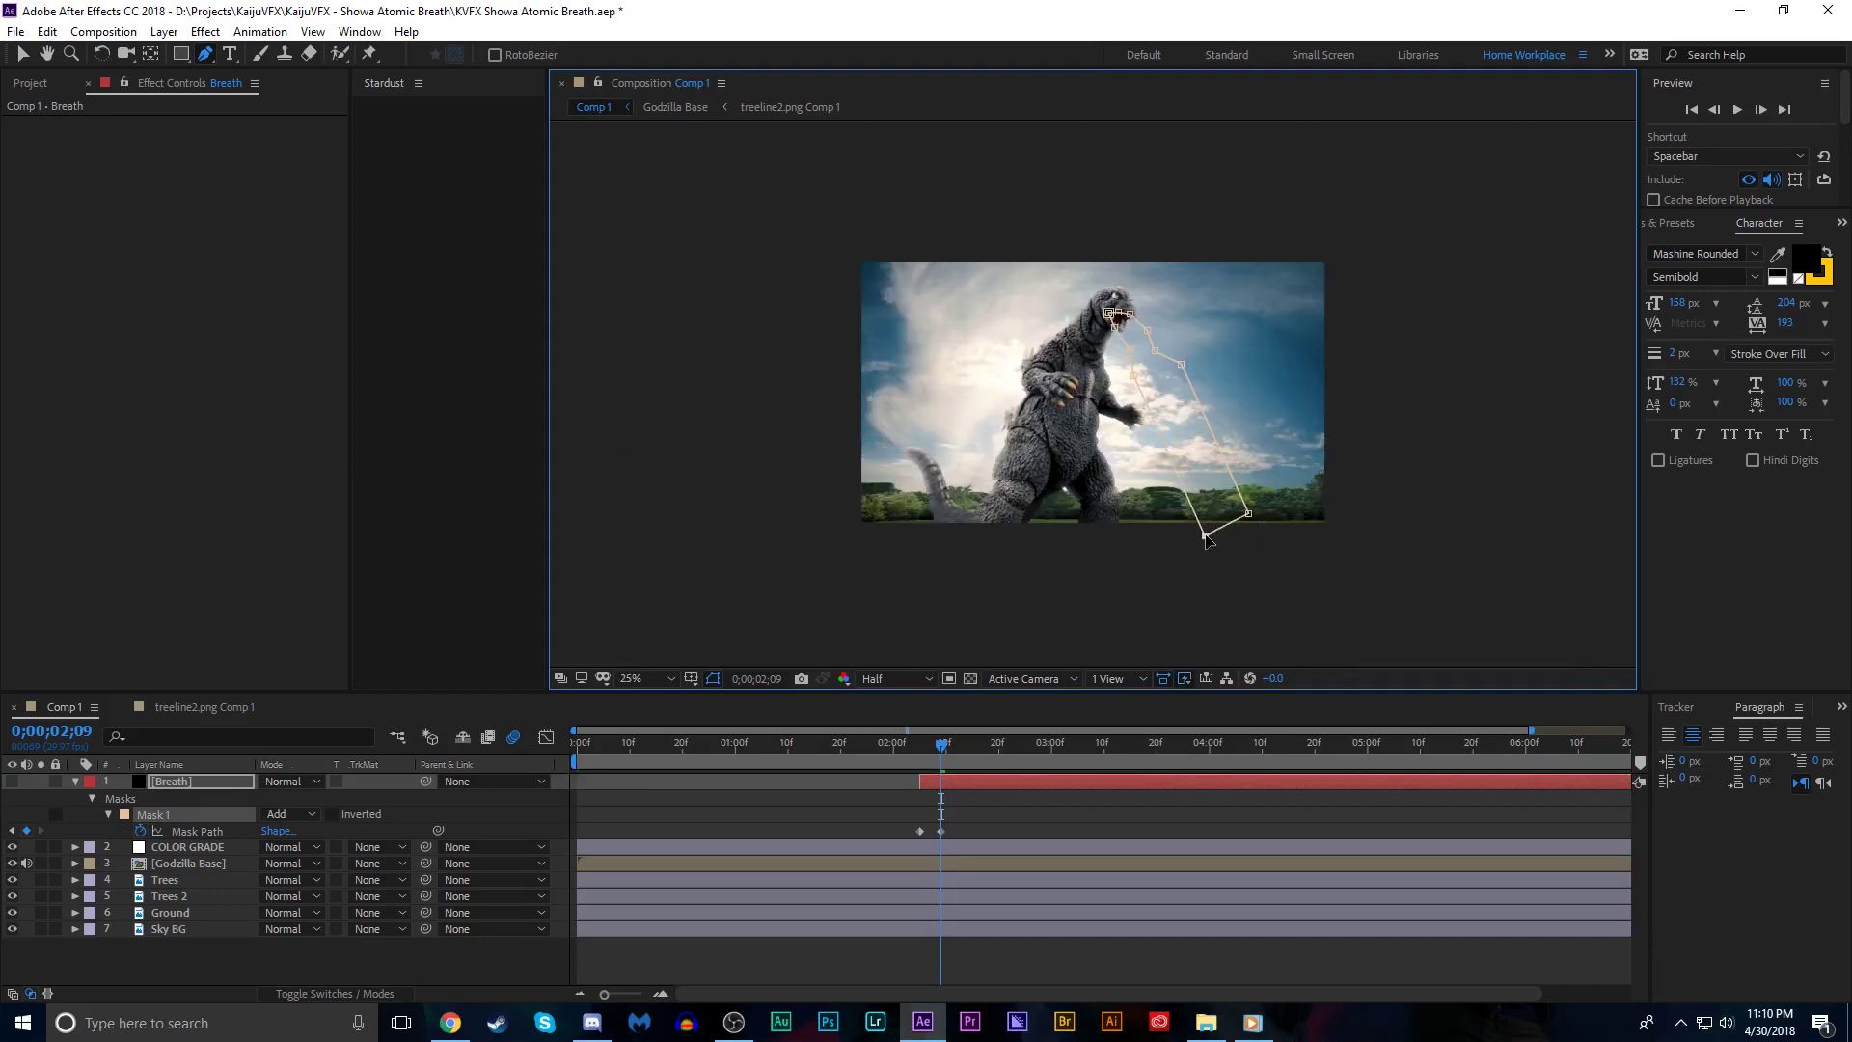
pyautogui.press('.')
# Add and adjust beam edge vertices, then show Breath and scrub to check the shape
pyautogui.click(1330, 467)
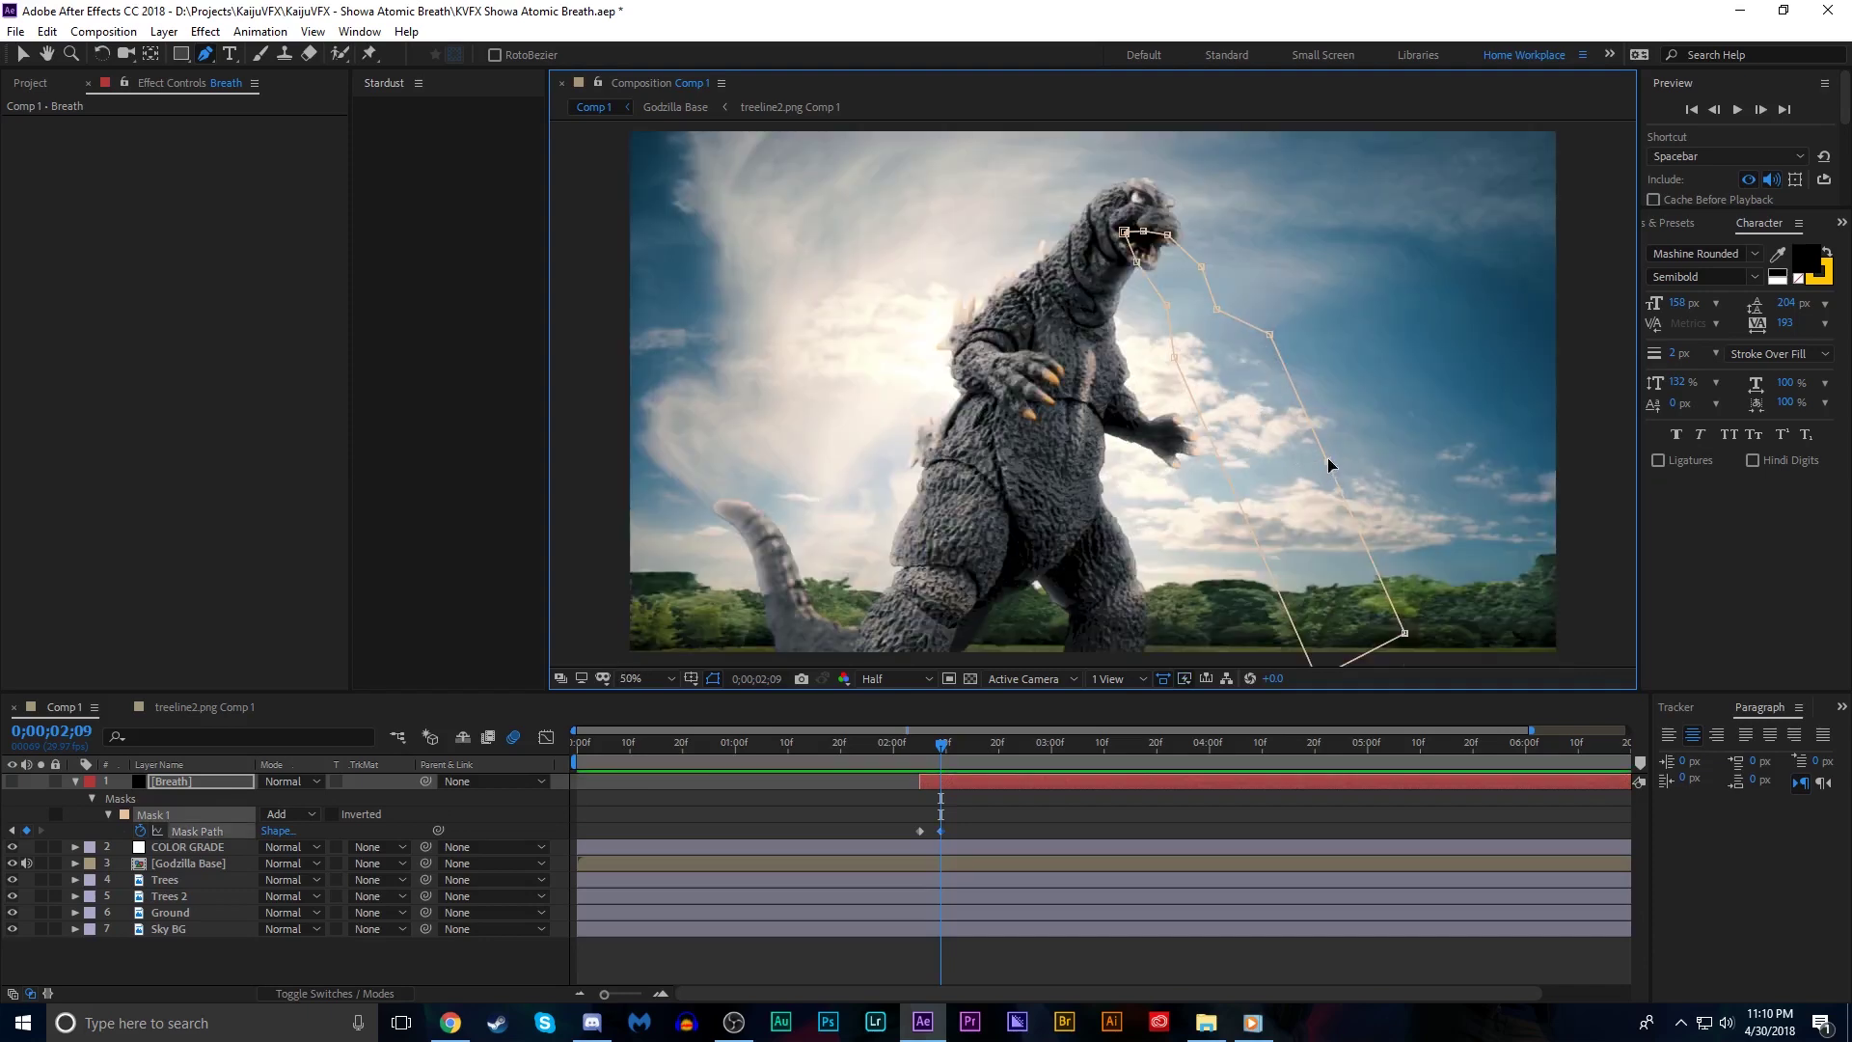
pyautogui.press('v')
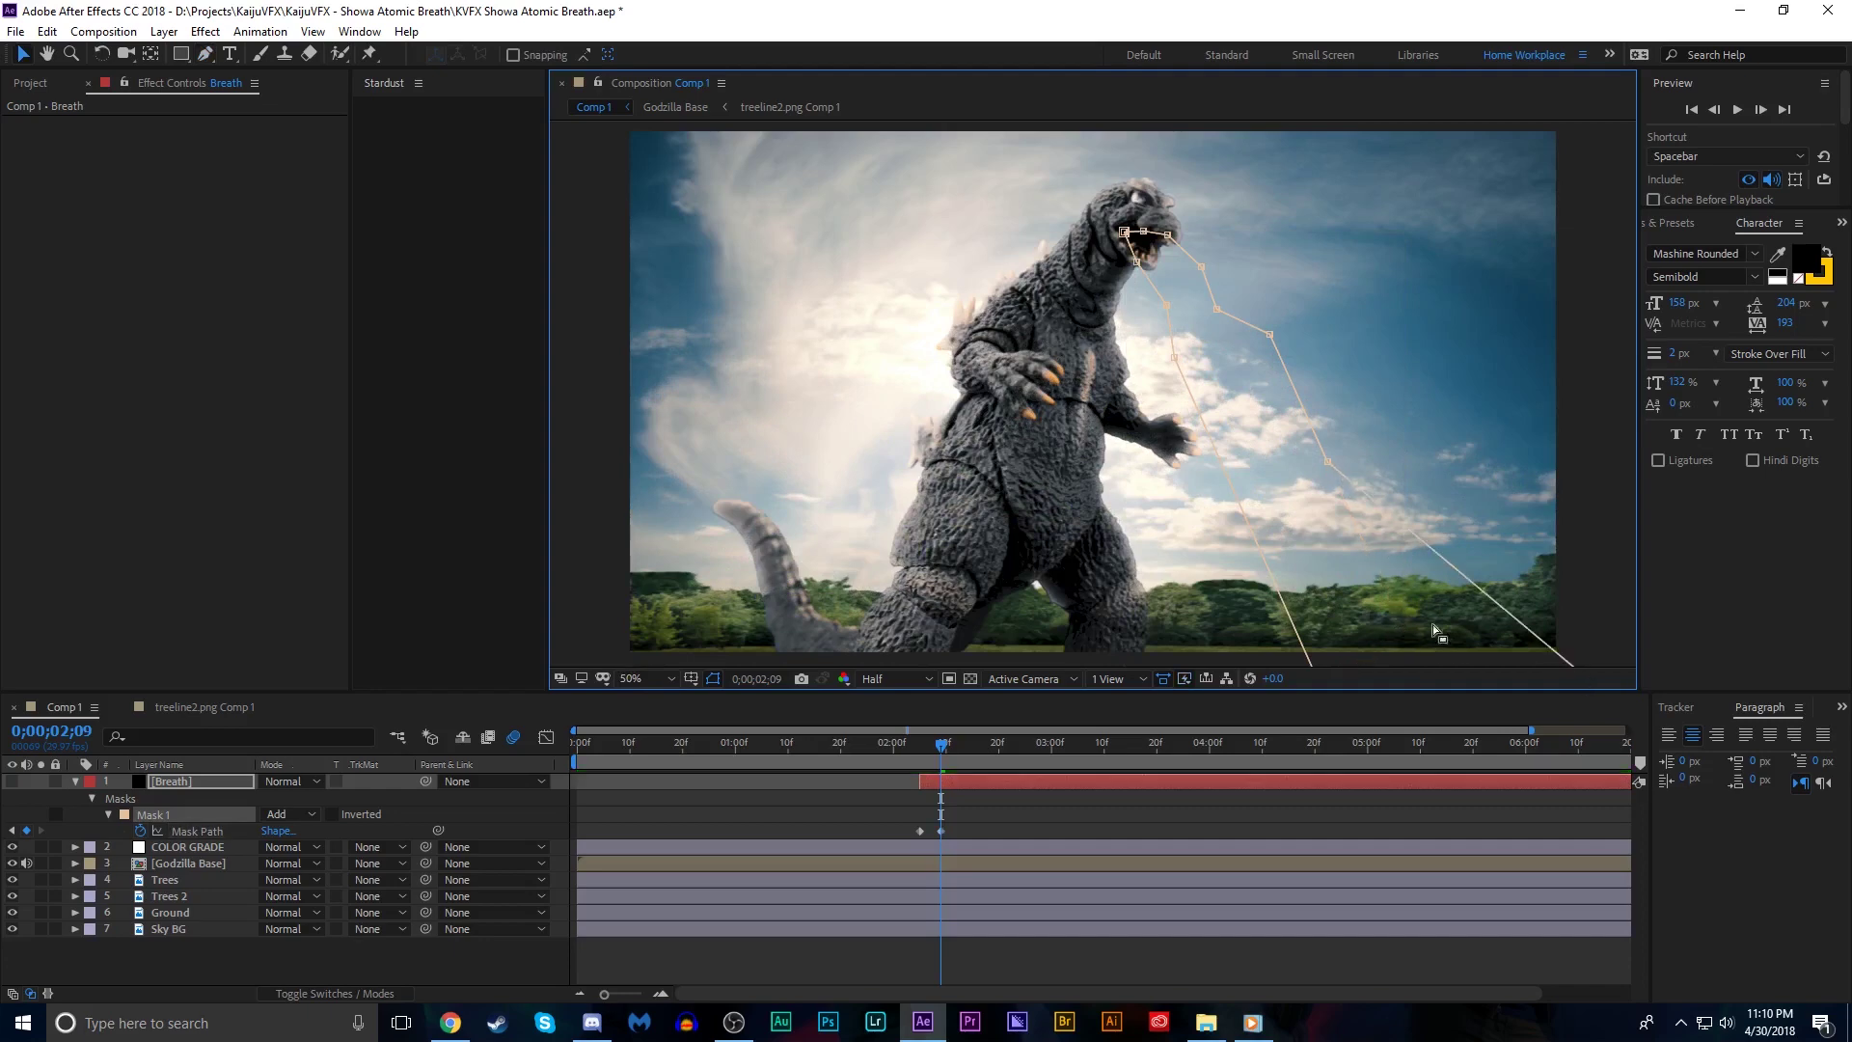
pyautogui.press(',')
pyautogui.press('.')
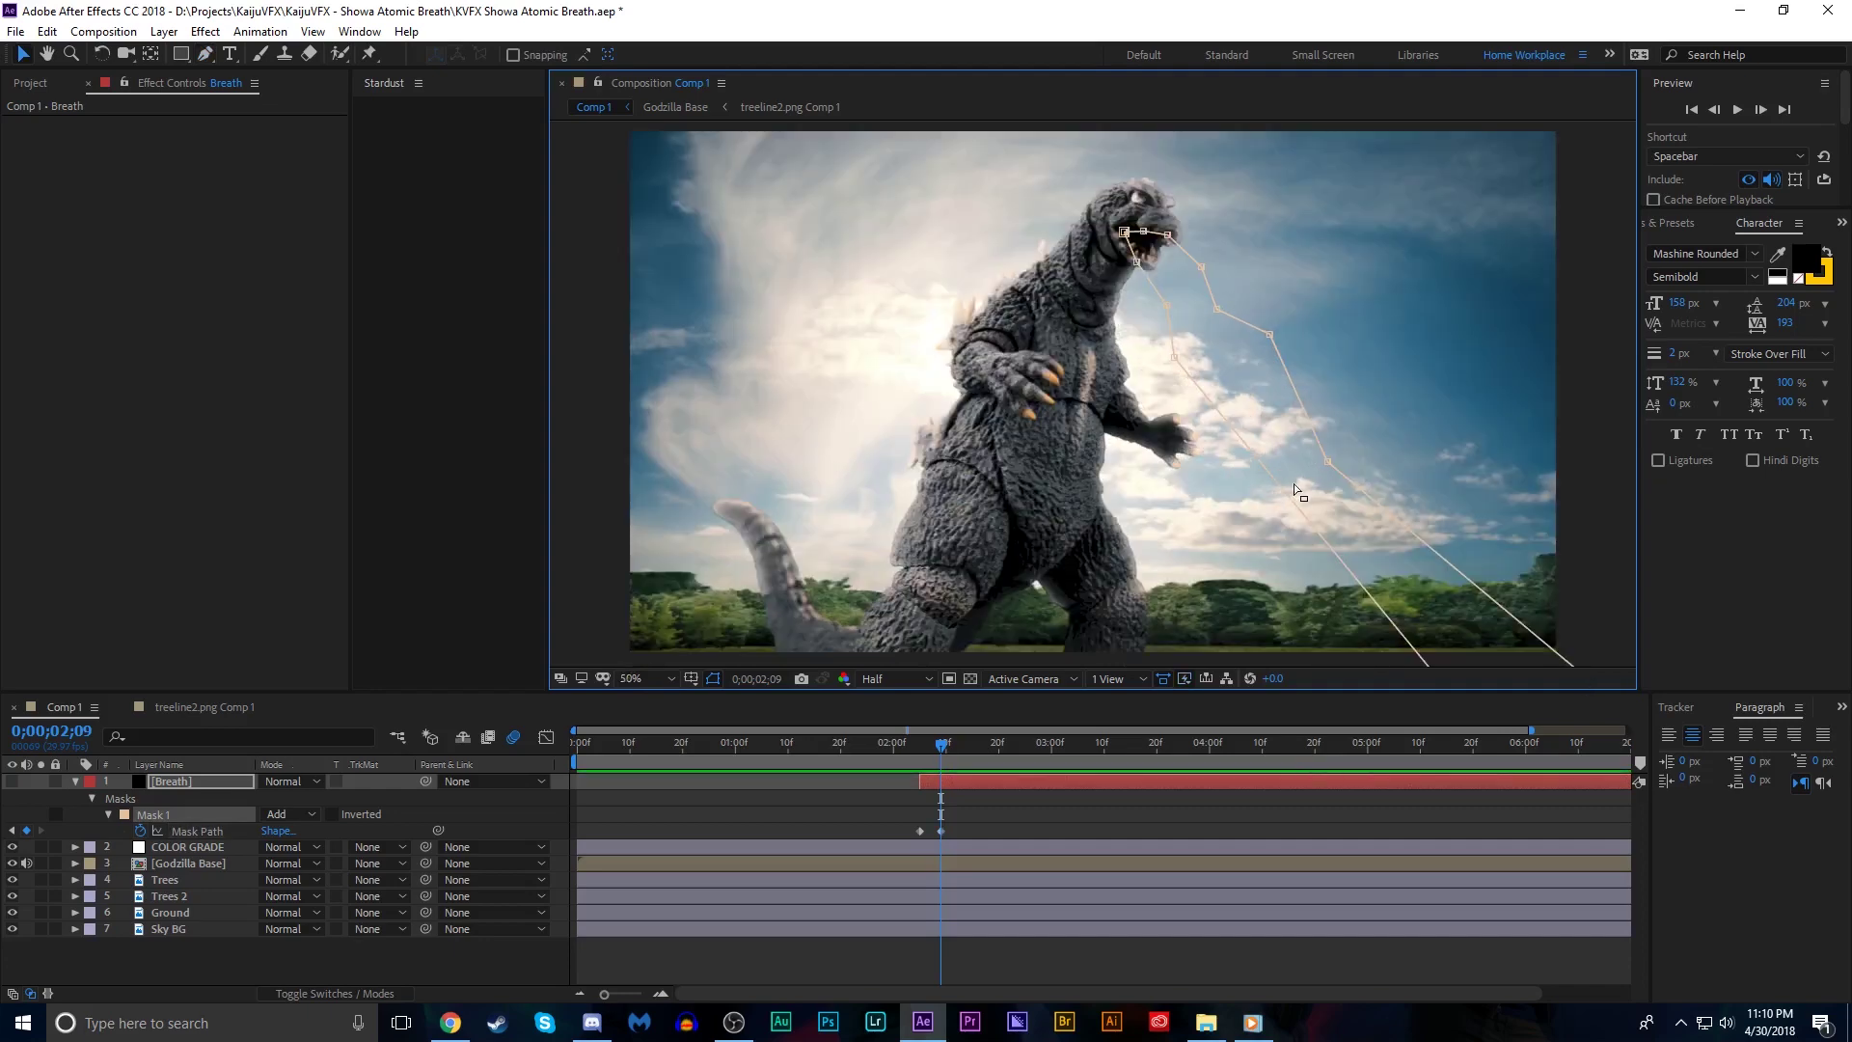
pyautogui.press('g')
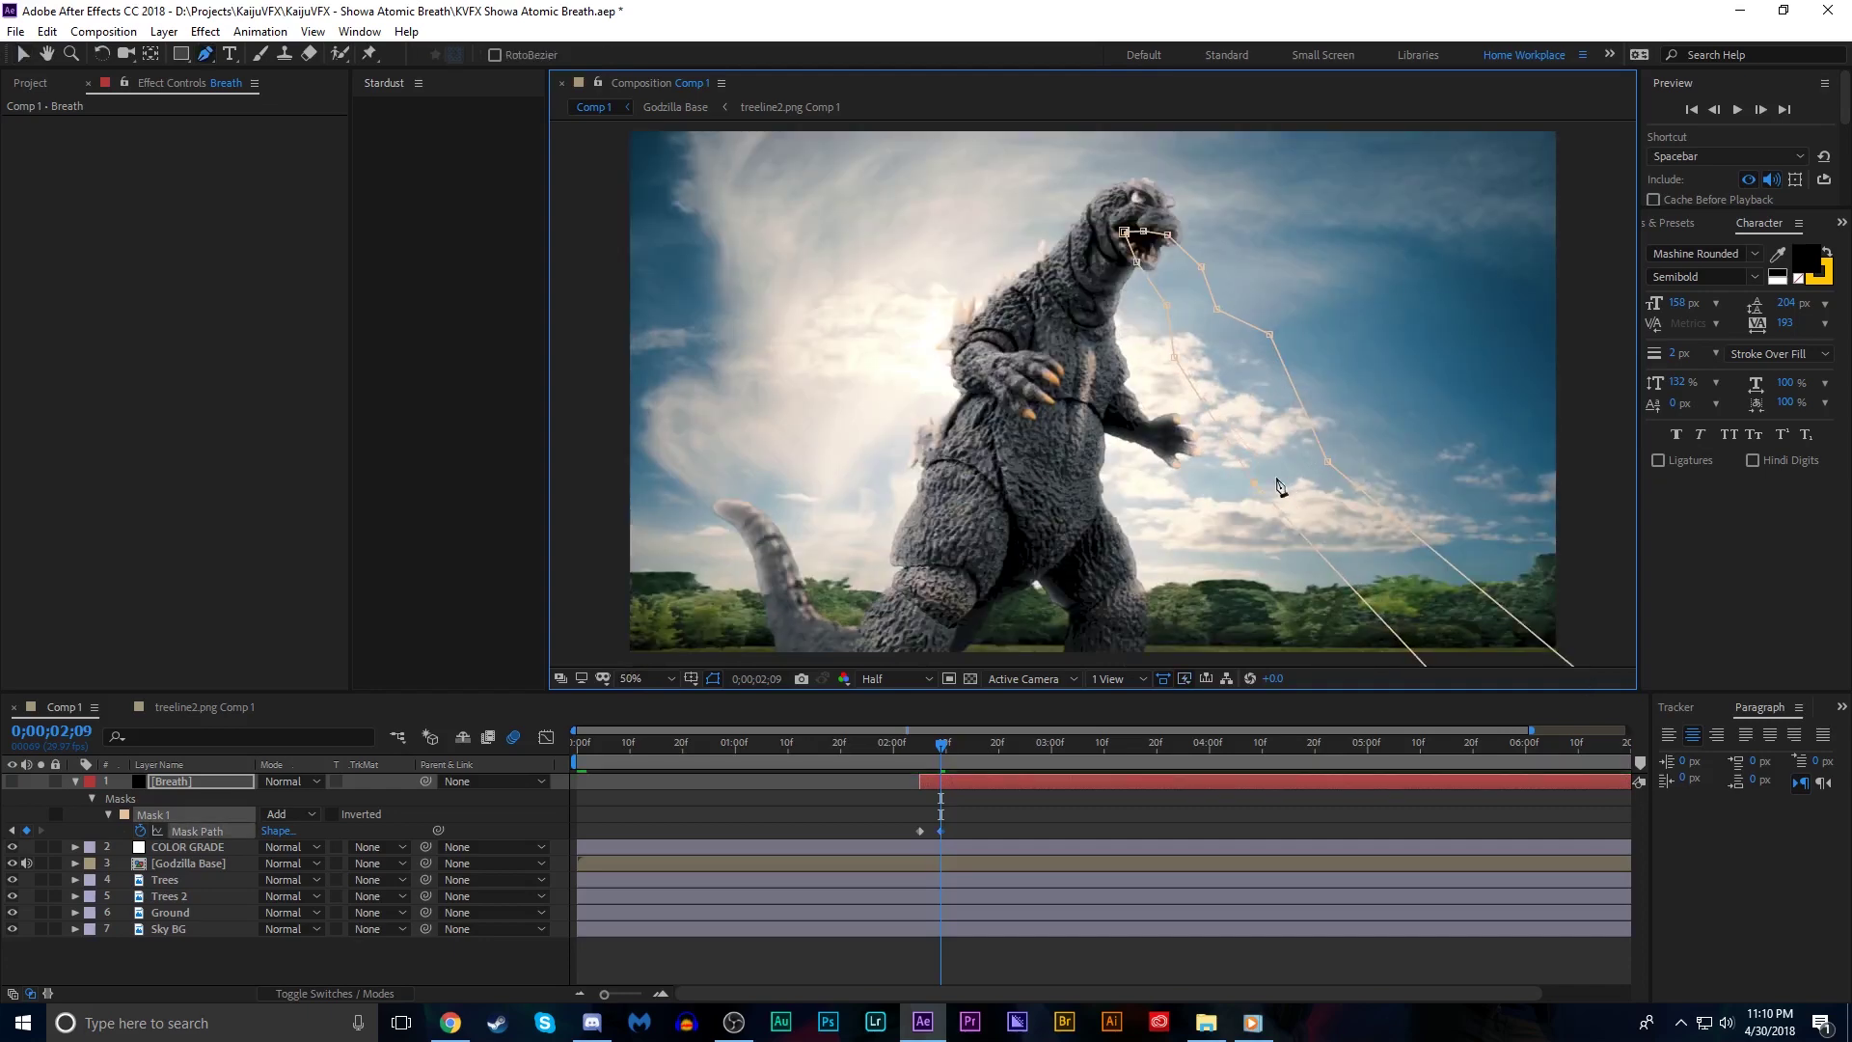
pyautogui.moveTo(1329, 461)
pyautogui.mouseDown()
pyautogui.moveTo(1379, 447)
pyautogui.moveTo(1323, 451)
pyautogui.mouseUp()
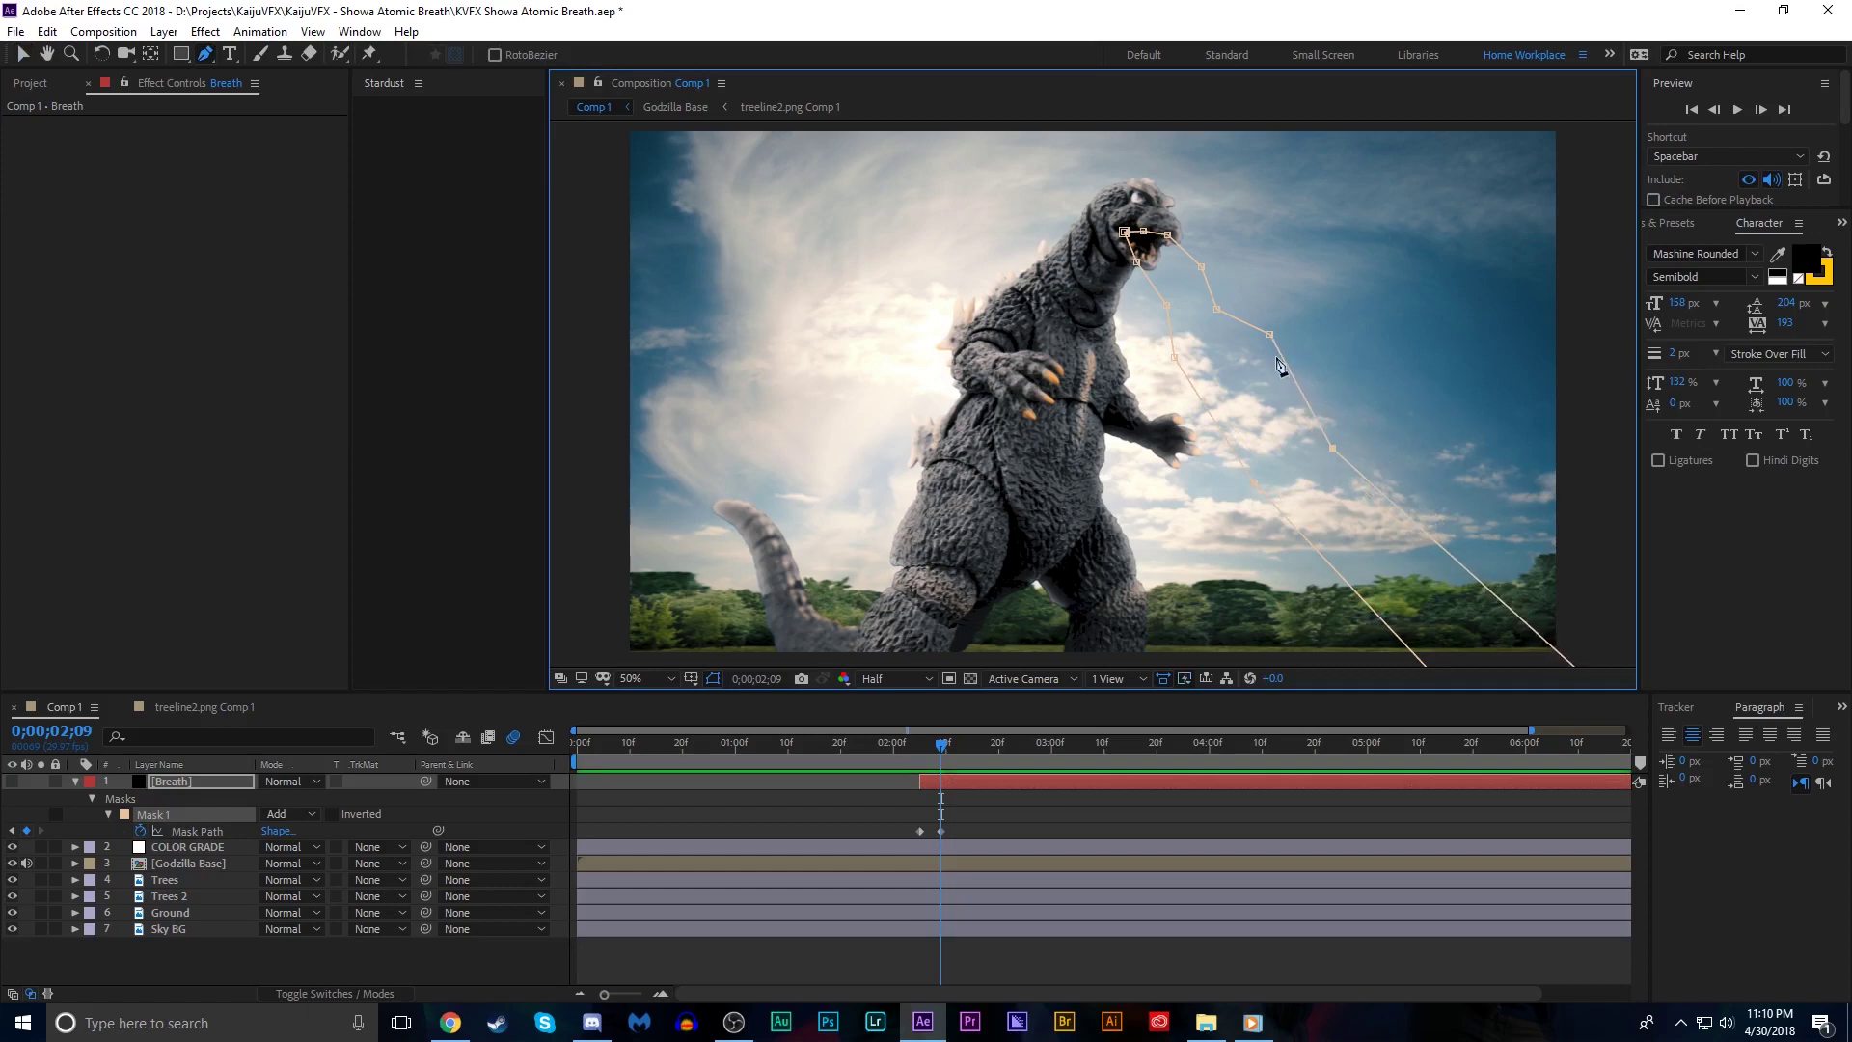
pyautogui.moveTo(1173, 356); pyautogui.dragTo(1208, 351)
pyautogui.moveTo(1256, 482); pyautogui.dragTo(1351, 427)
pyautogui.moveTo(1405, 634); pyautogui.dragTo(1401, 601)
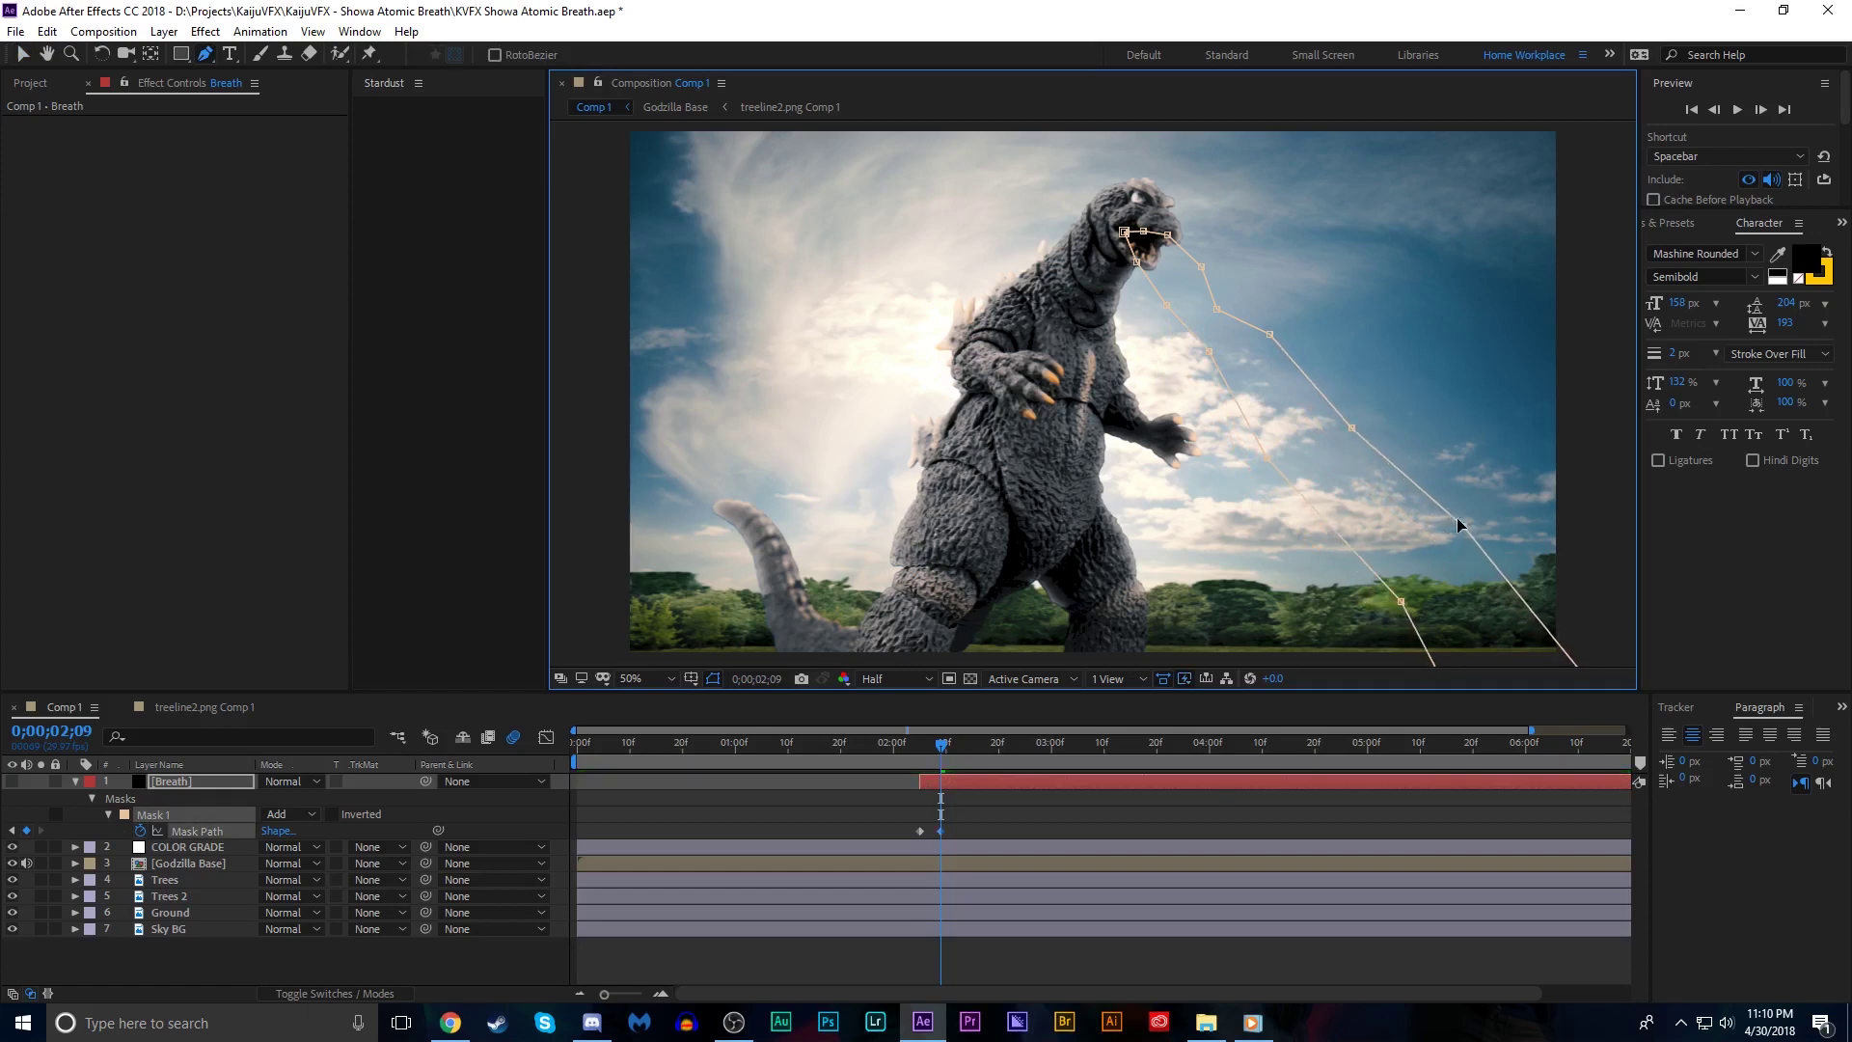
pyautogui.moveTo(1424, 502); pyautogui.dragTo(1421, 509)
pyautogui.click(11, 781)
pyautogui.moveTo(941, 741); pyautogui.dragTo(997, 692)
# On a later frame, move the Breath mask back onto the mouth and adjust its points
pyautogui.click(991, 783)
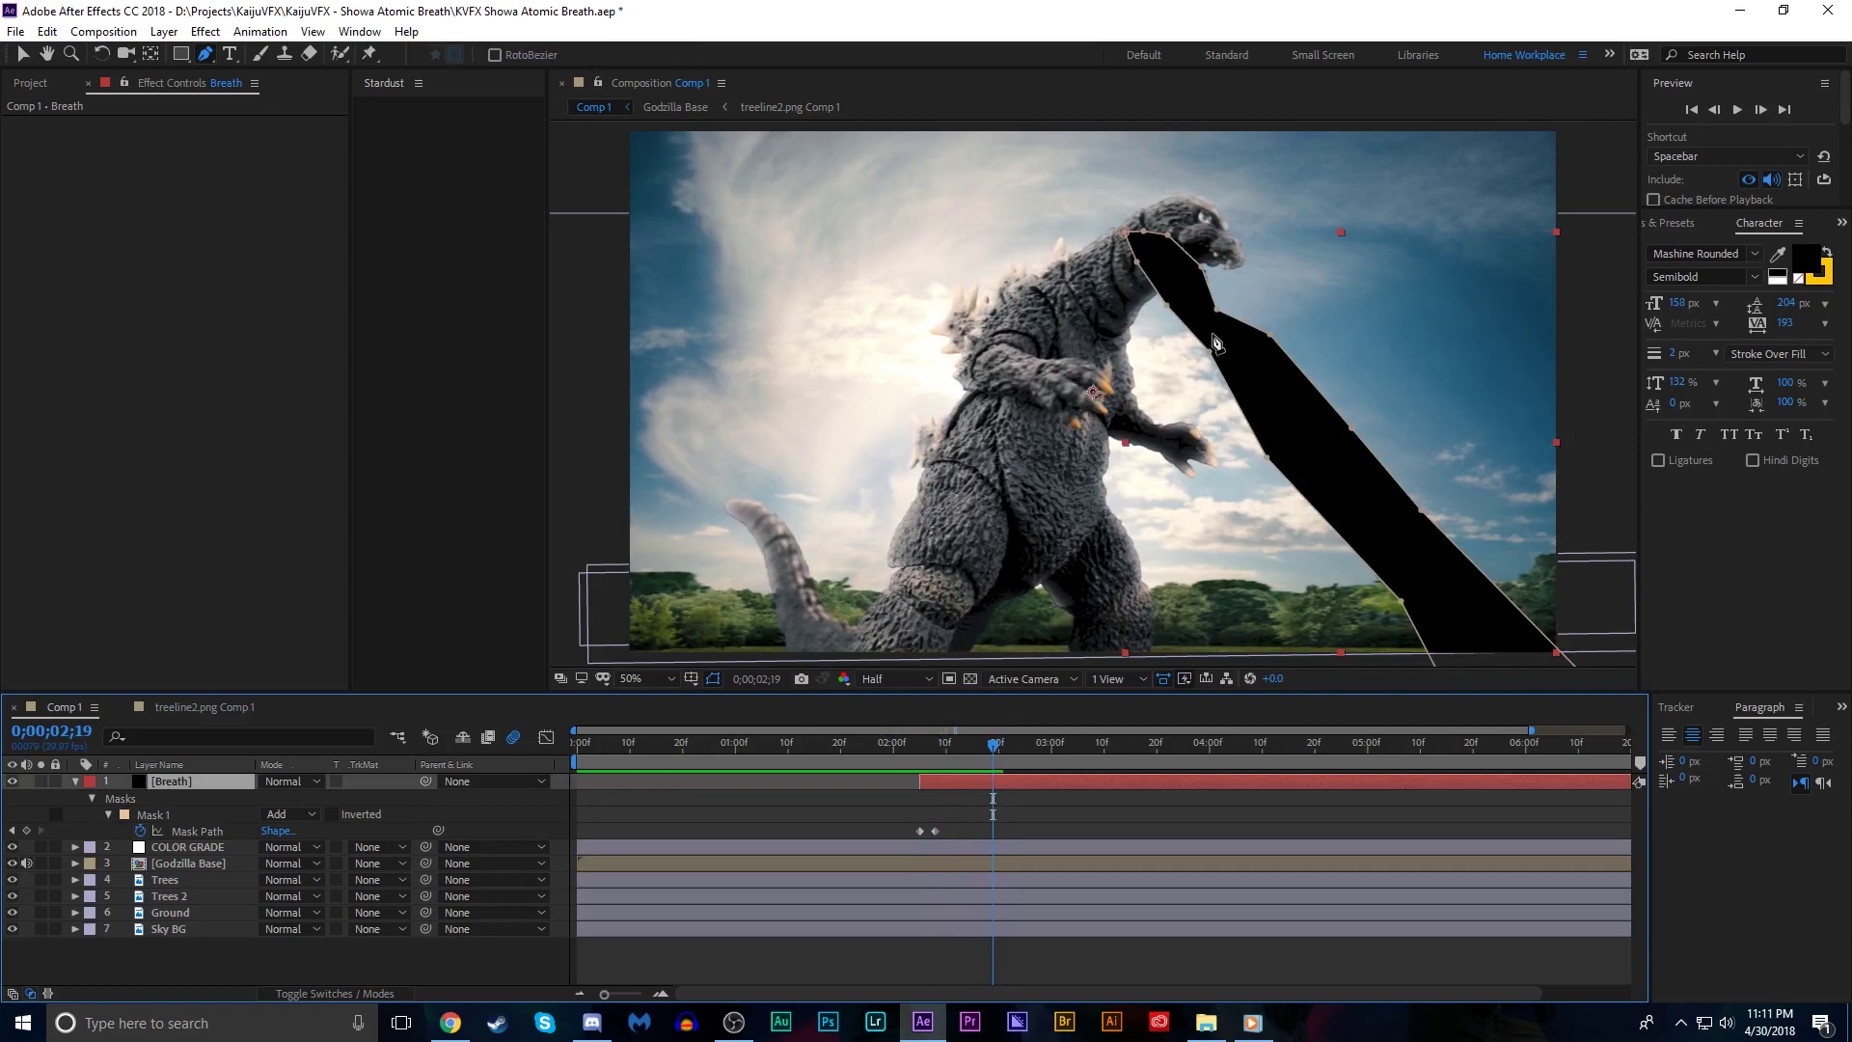
pyautogui.click(1213, 321)
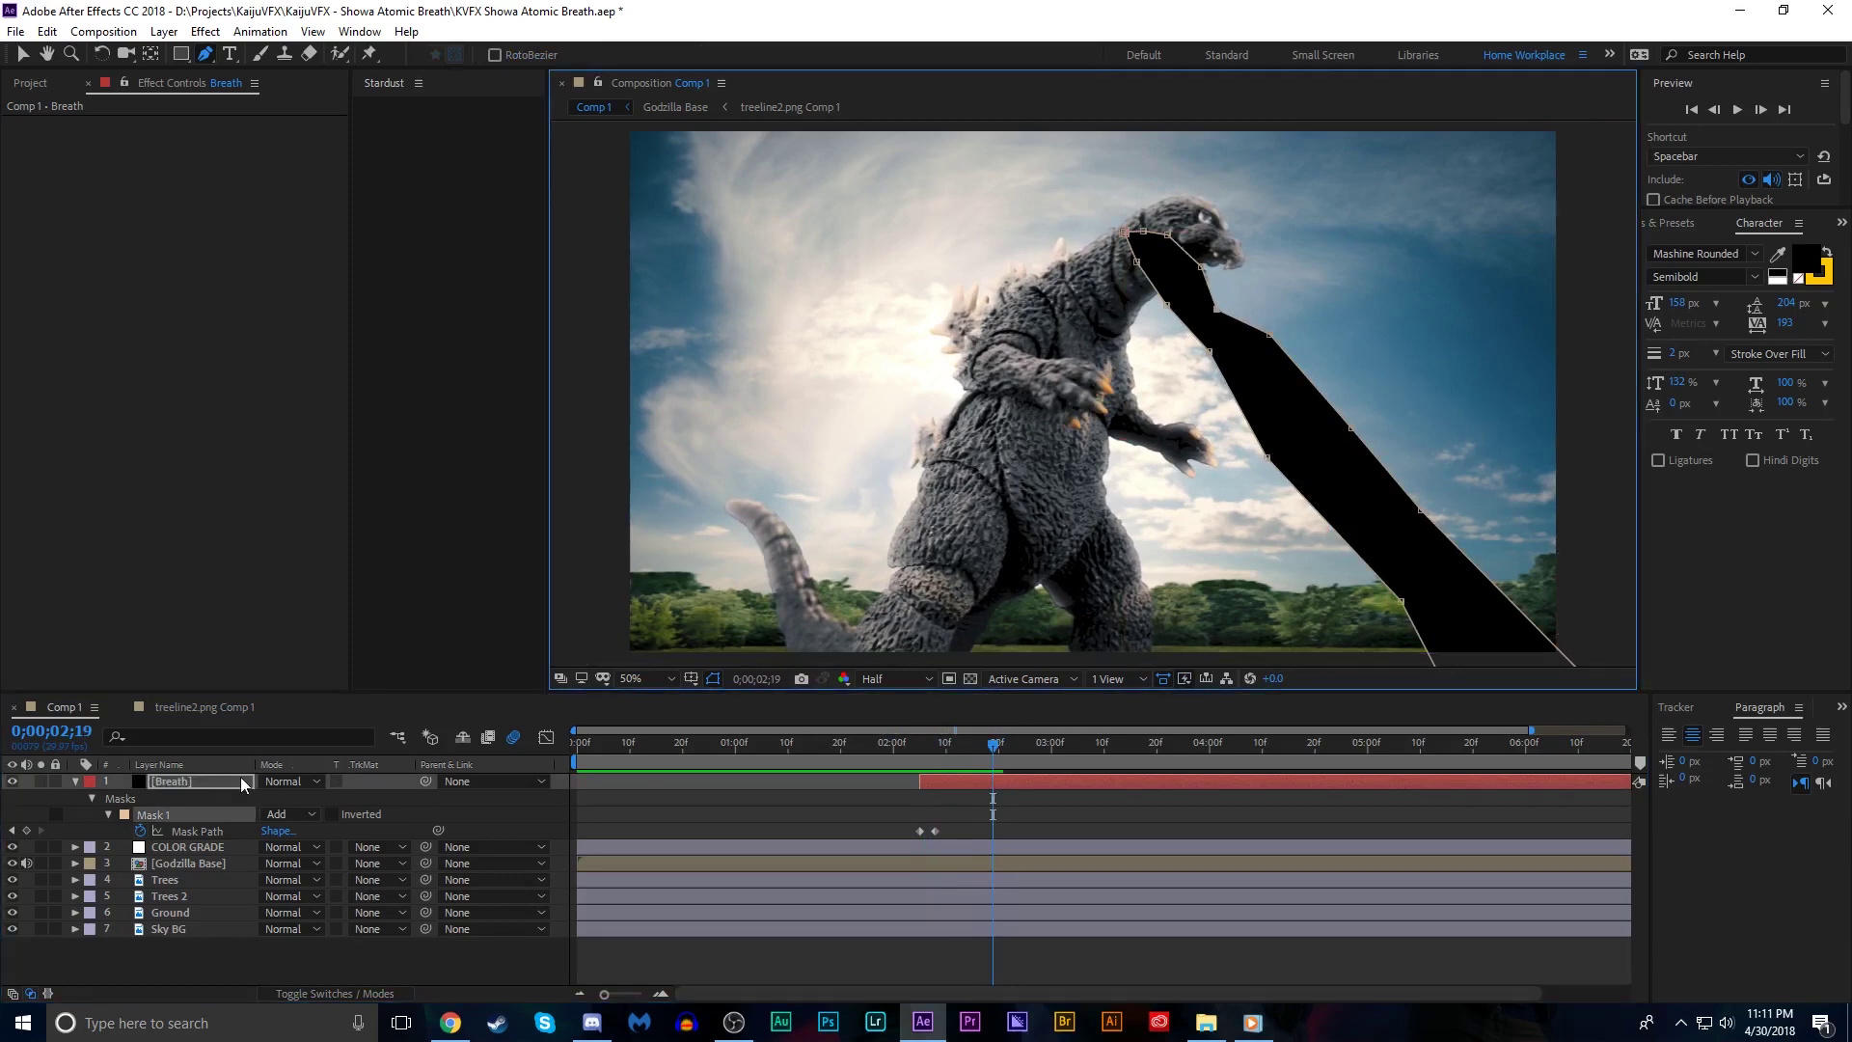
pyautogui.moveTo(1164, 259)
pyautogui.mouseDown()
pyautogui.moveTo(1221, 286)
pyautogui.moveTo(1190, 253)
pyautogui.mouseUp()
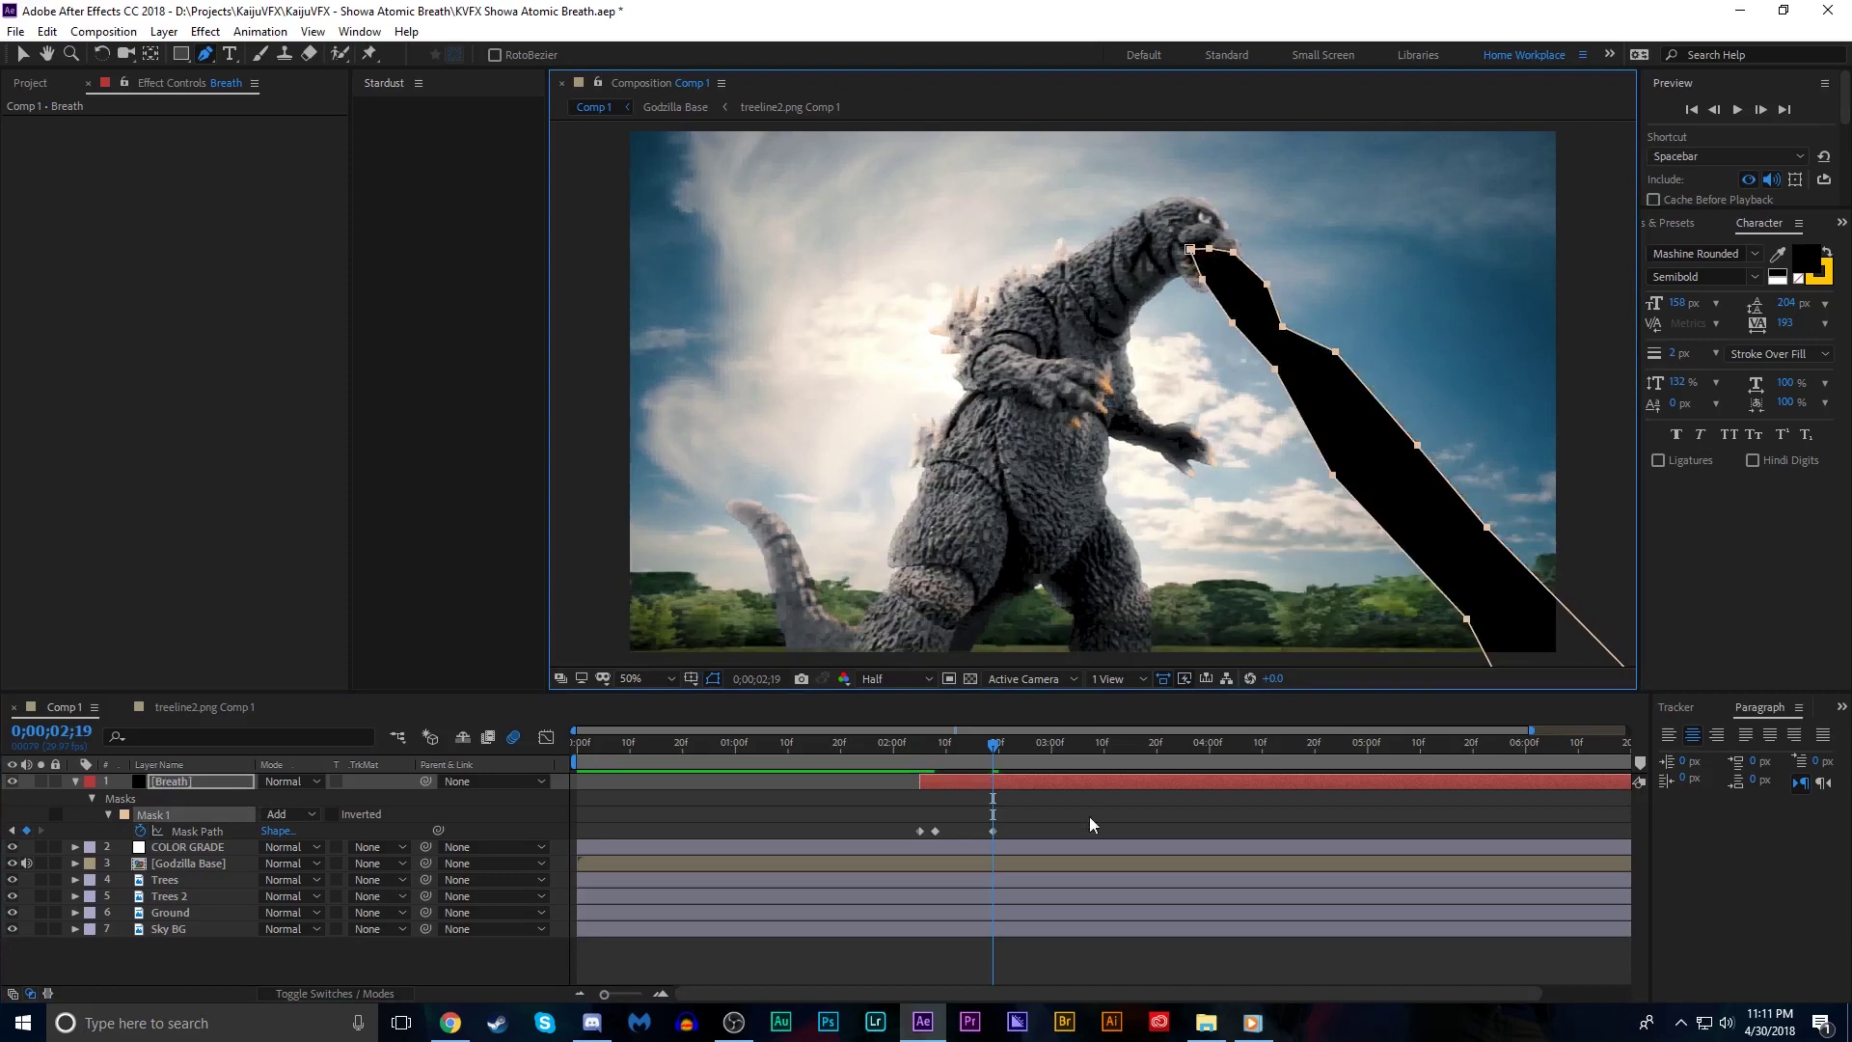
pyautogui.moveTo(1335, 351); pyautogui.dragTo(1287, 361)
pyautogui.moveTo(1332, 474); pyautogui.dragTo(1353, 459)
pyautogui.moveTo(1465, 632); pyautogui.dragTo(1331, 533)
# Reshape the beam's far-end vertices, then preview and scrub to check the sweep
pyautogui.press(',')
pyautogui.press('.')
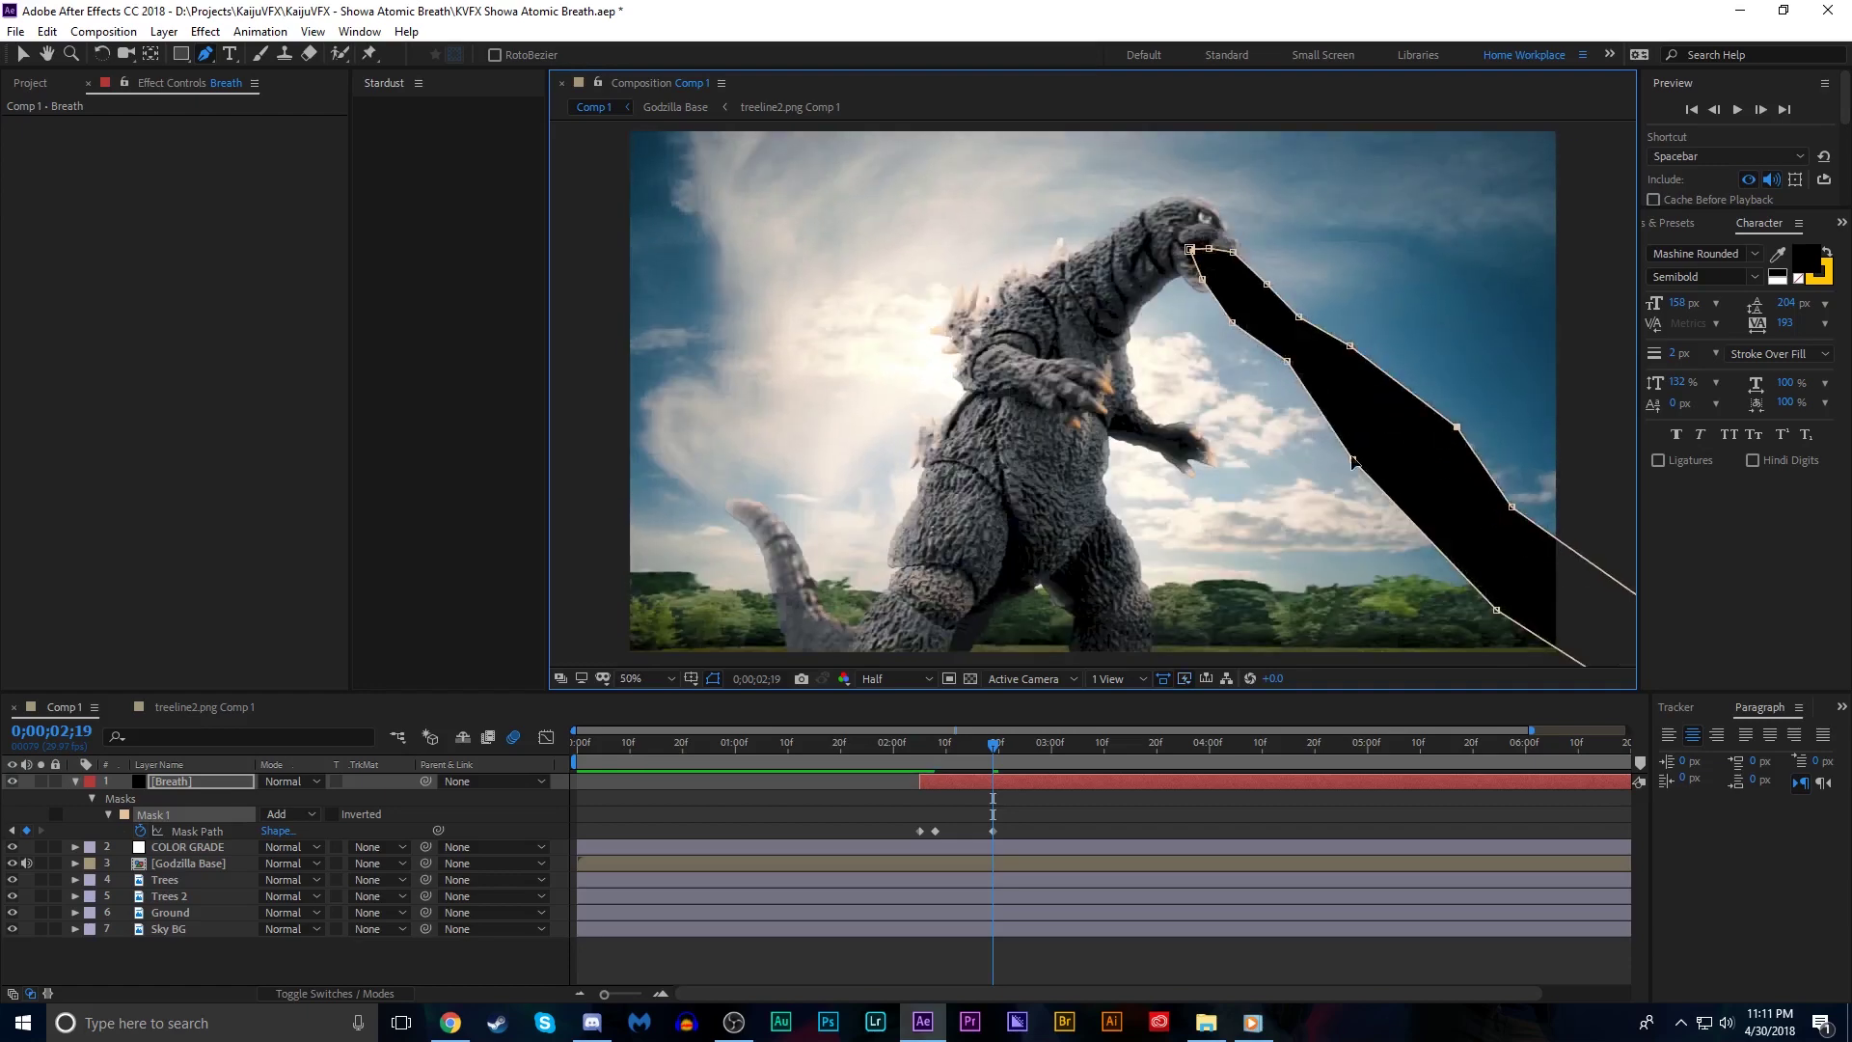
pyautogui.moveTo(1354, 459); pyautogui.dragTo(1370, 448)
pyautogui.moveTo(1496, 610); pyautogui.dragTo(1562, 506)
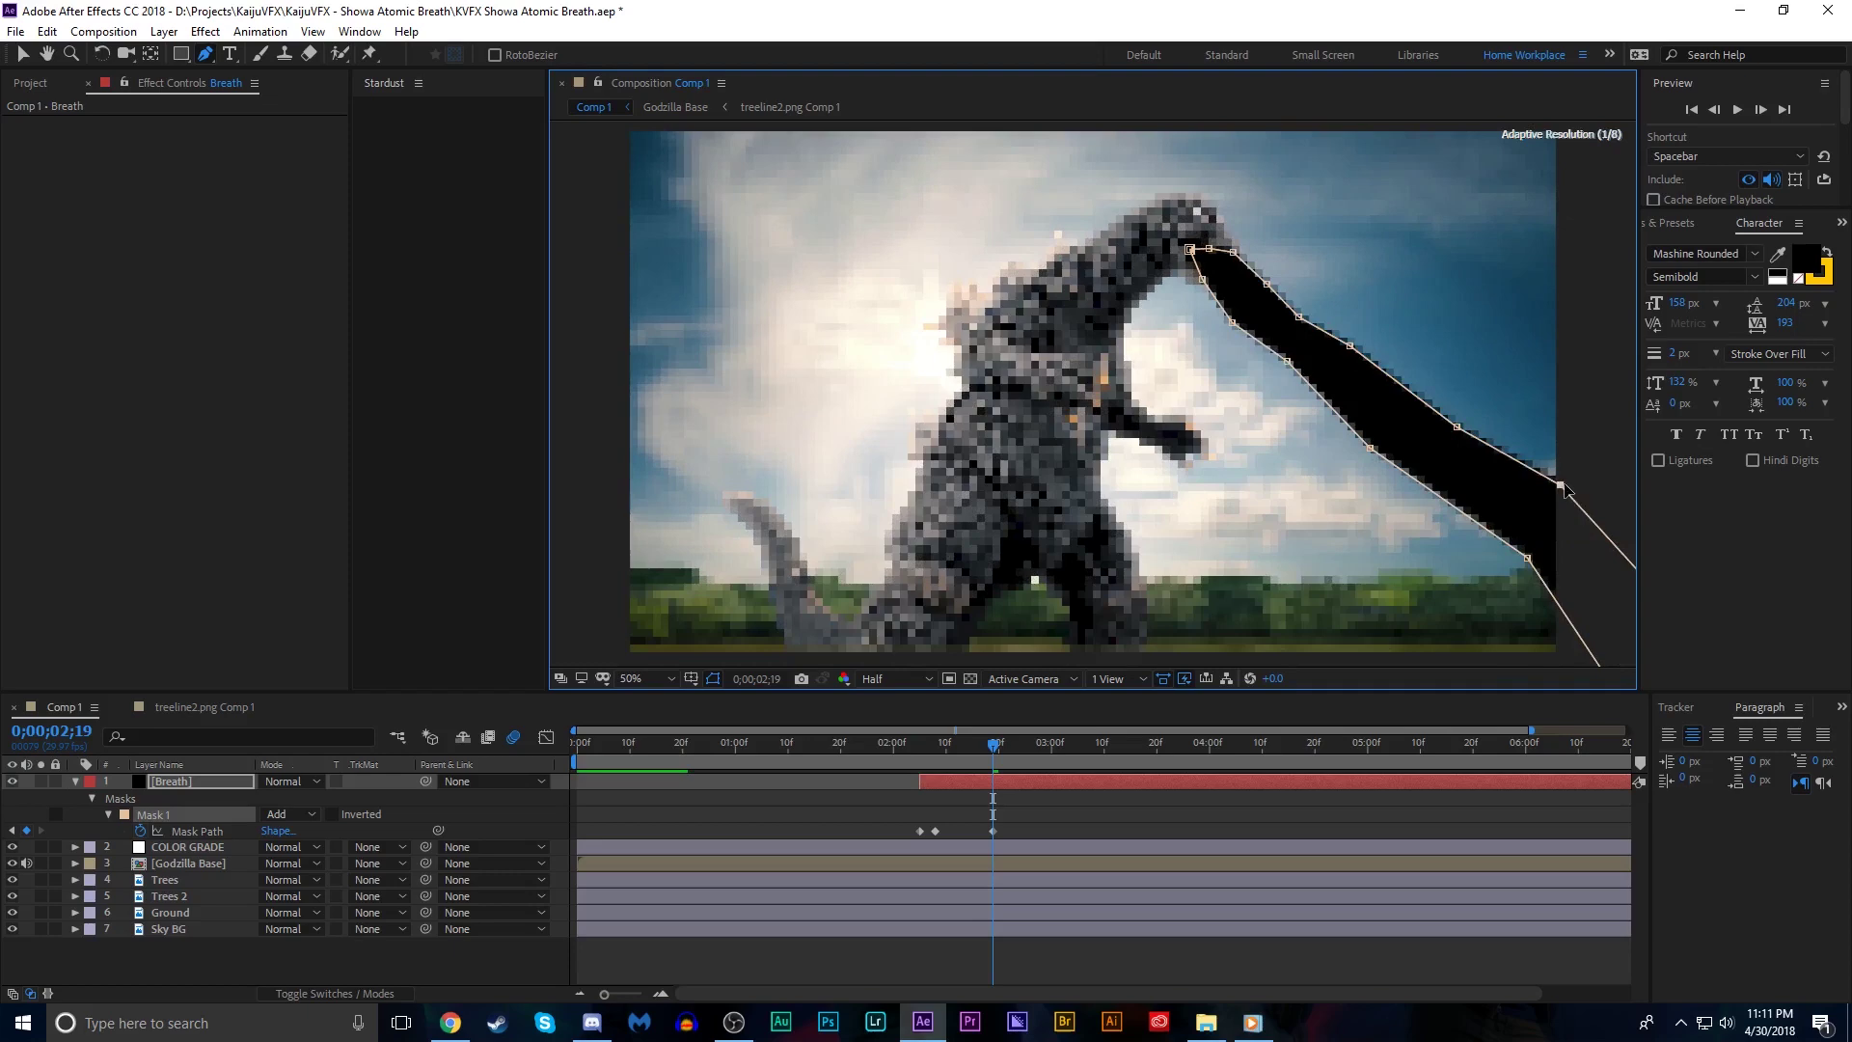
pyautogui.press(',')
pyautogui.moveTo(1364, 546); pyautogui.dragTo(1396, 538)
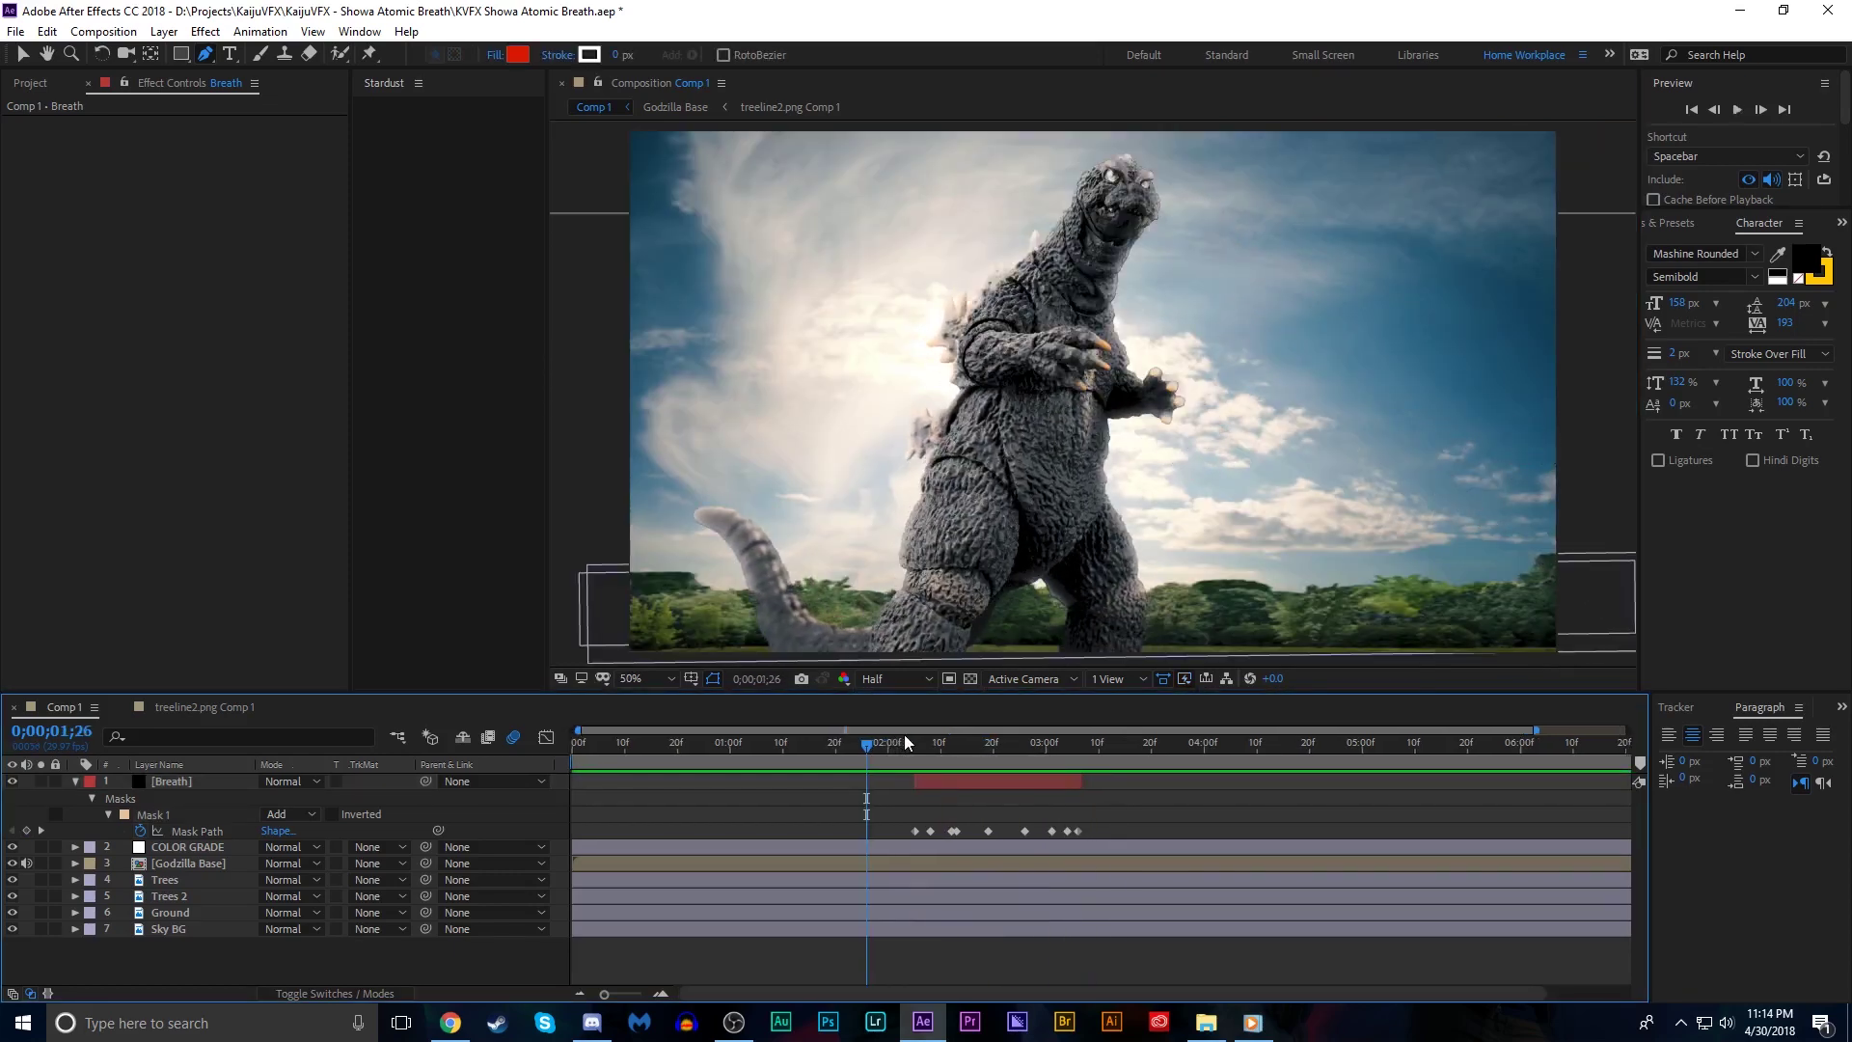
pyautogui.click(906, 742)
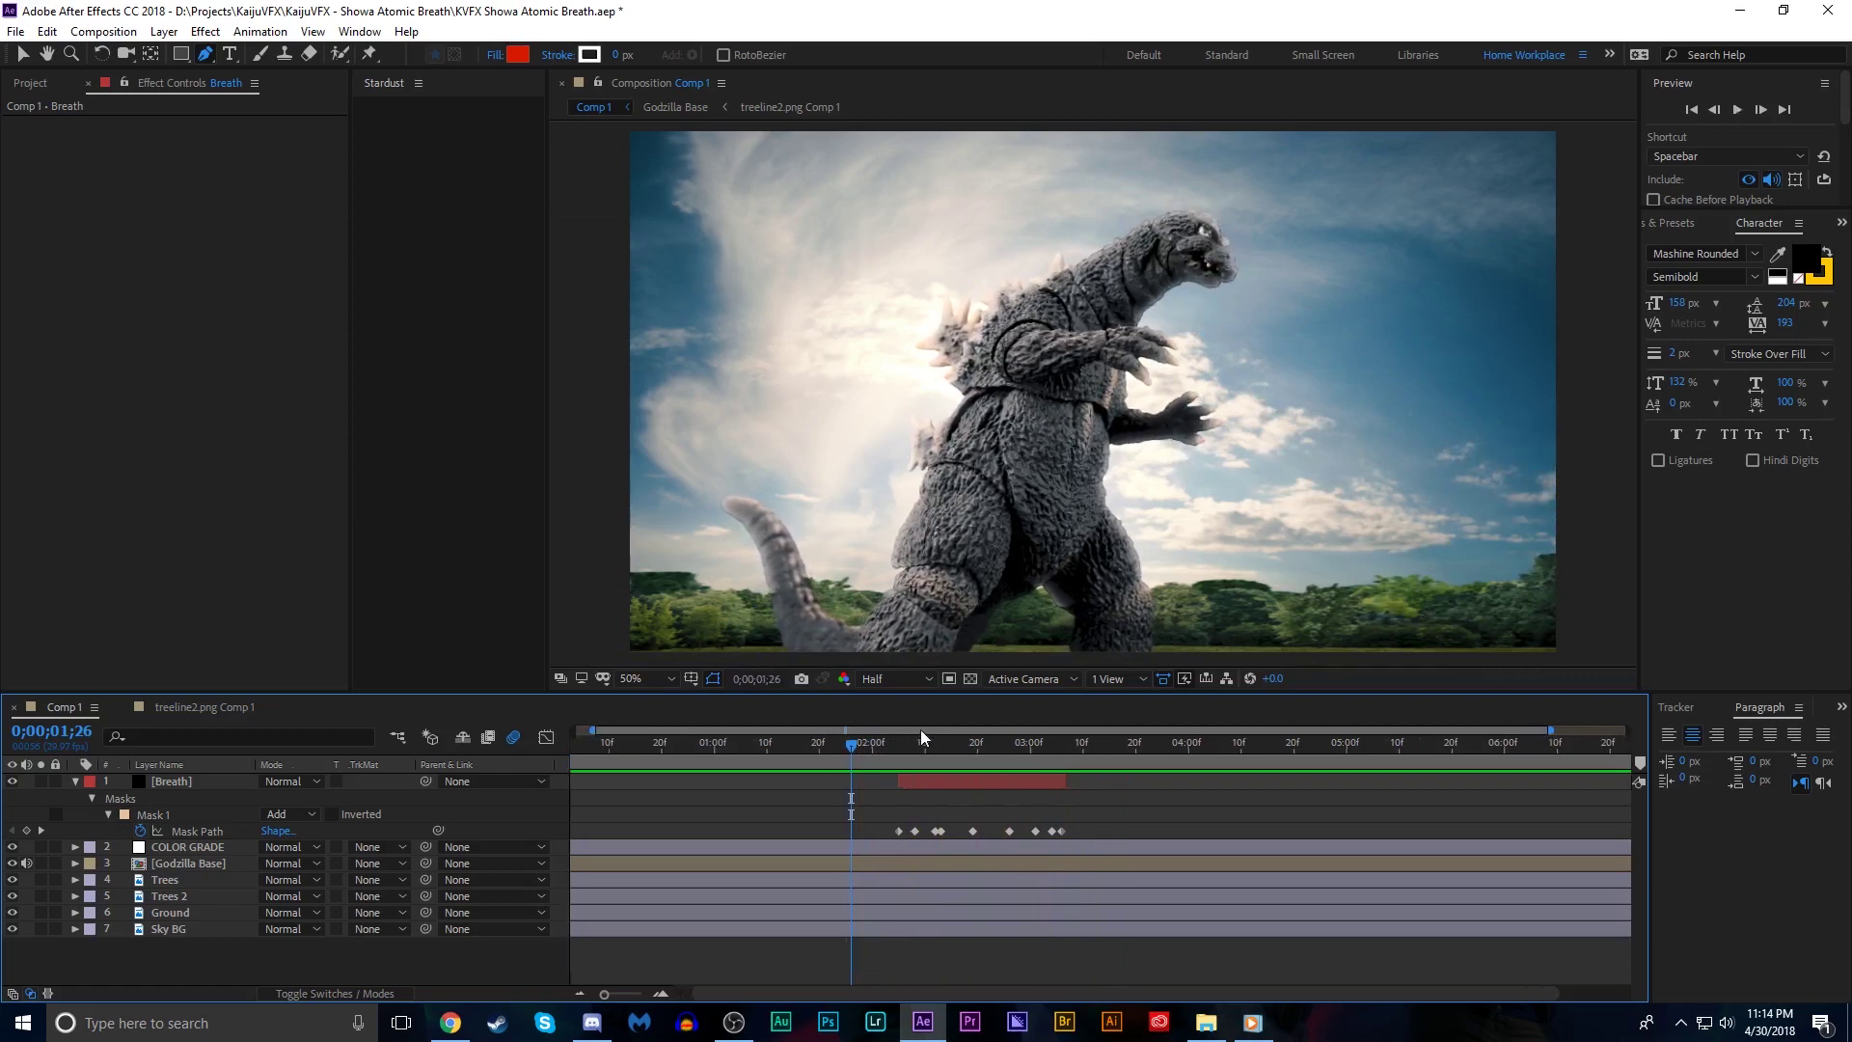
pyautogui.moveTo(880, 753)
pyautogui.mouseDown()
pyautogui.moveTo(1066, 739)
pyautogui.moveTo(797, 743)
pyautogui.moveTo(943, 741)
pyautogui.moveTo(909, 741)
pyautogui.mouseUp()
# Apply Fractal Noise to the Breath layer at 0;00;02;09, keeping the Basic fractal type
pyautogui.click(965, 782)
pyautogui.click(1669, 223)
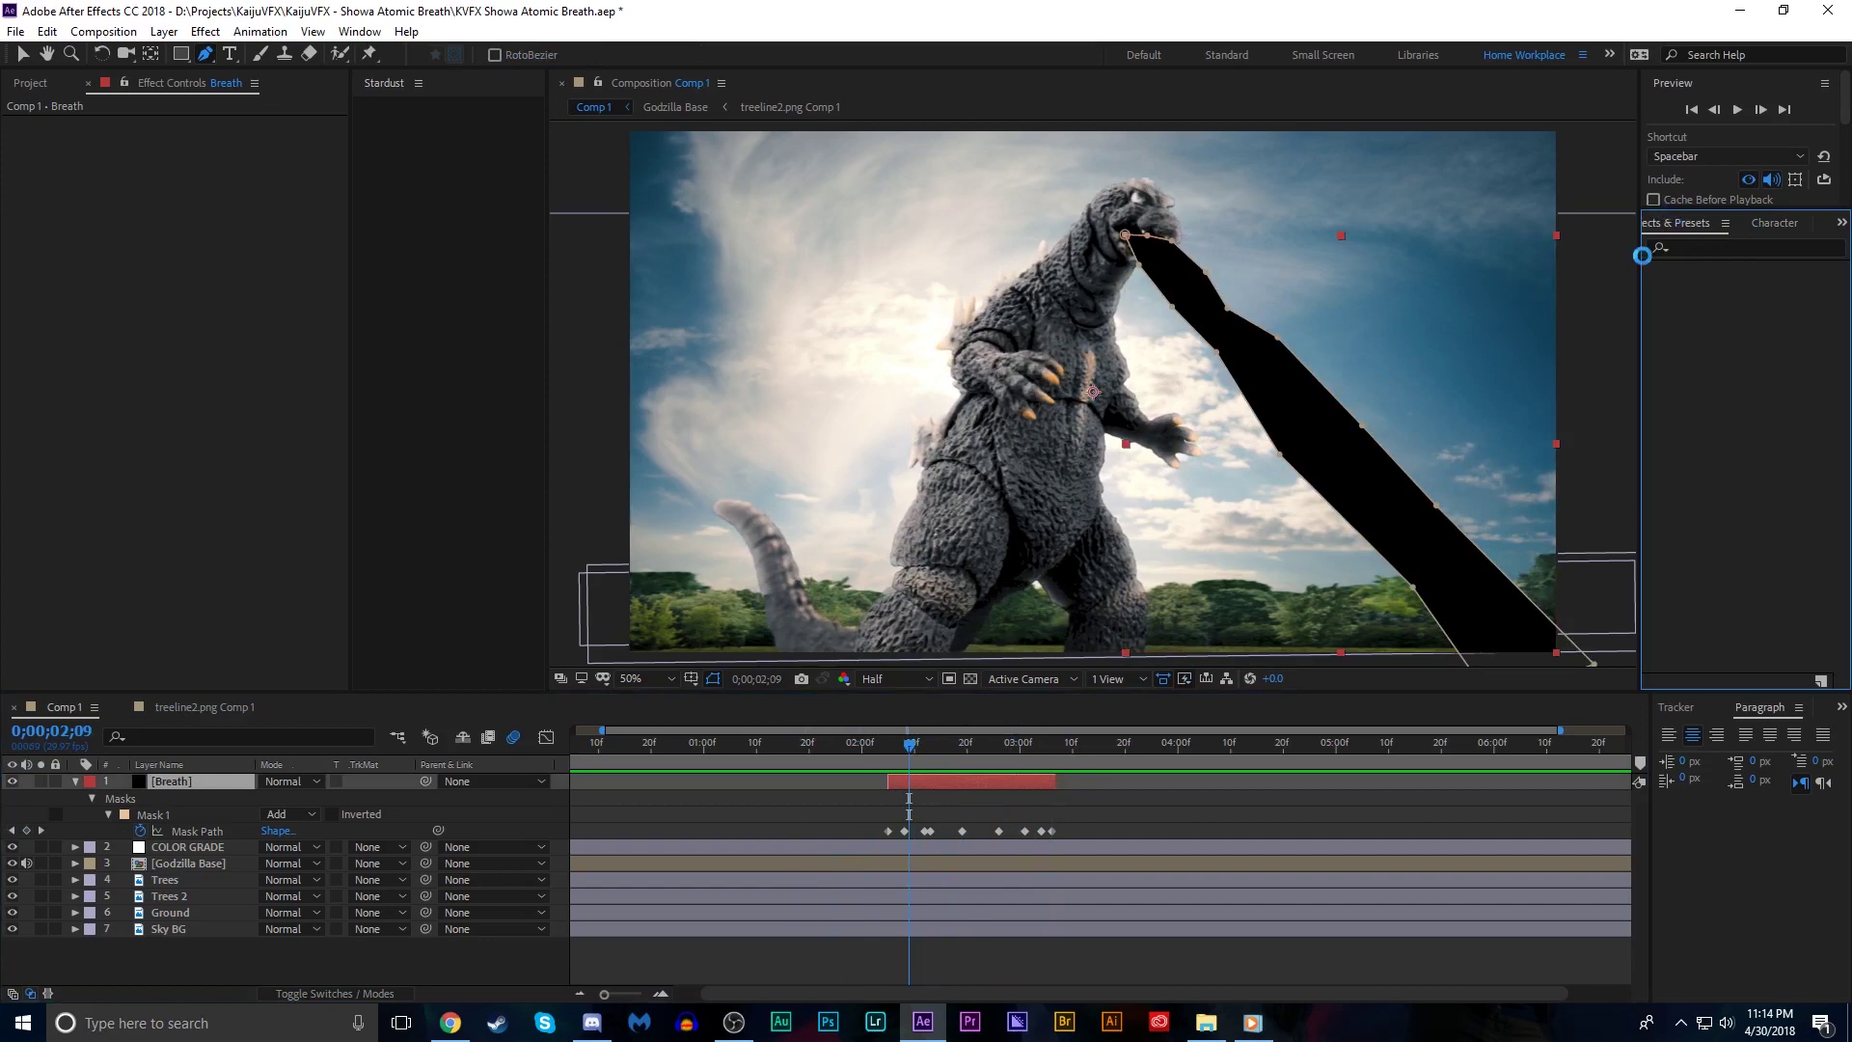
pyautogui.click(1725, 241)
pyautogui.write('fract')
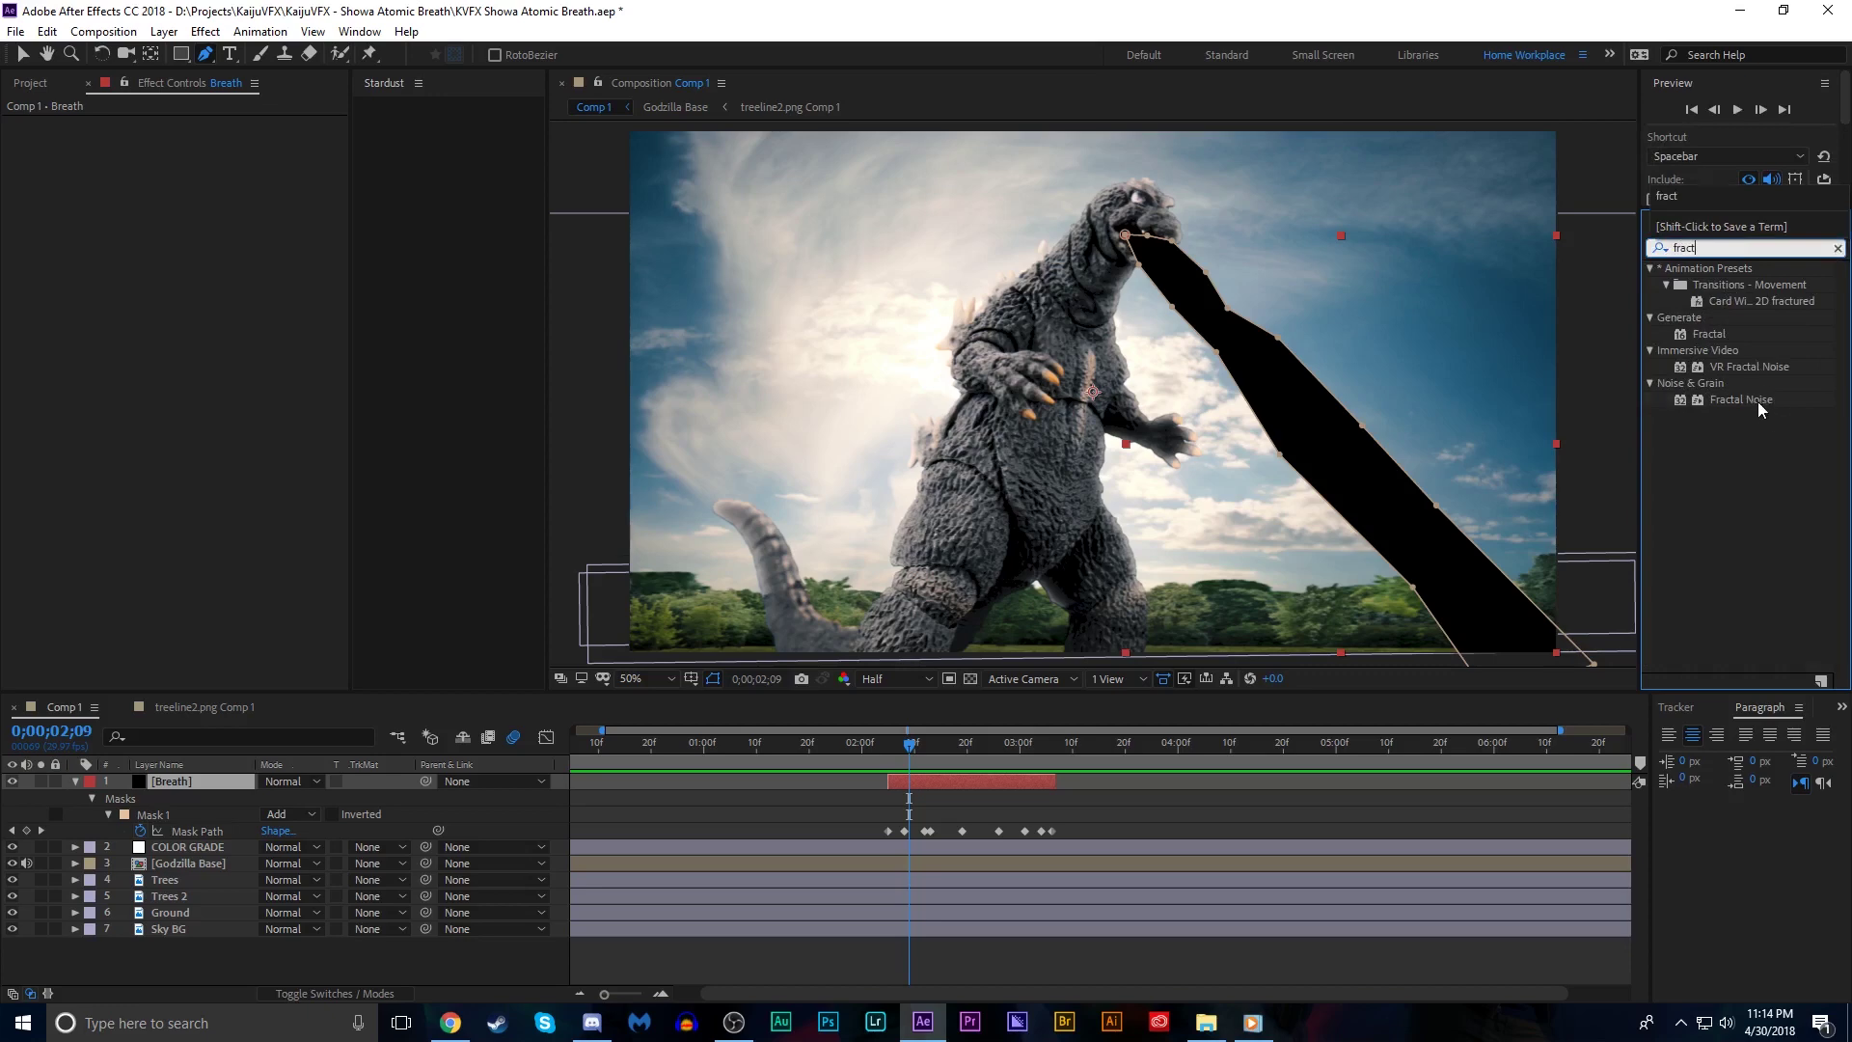
pyautogui.doubleClick(1758, 404)
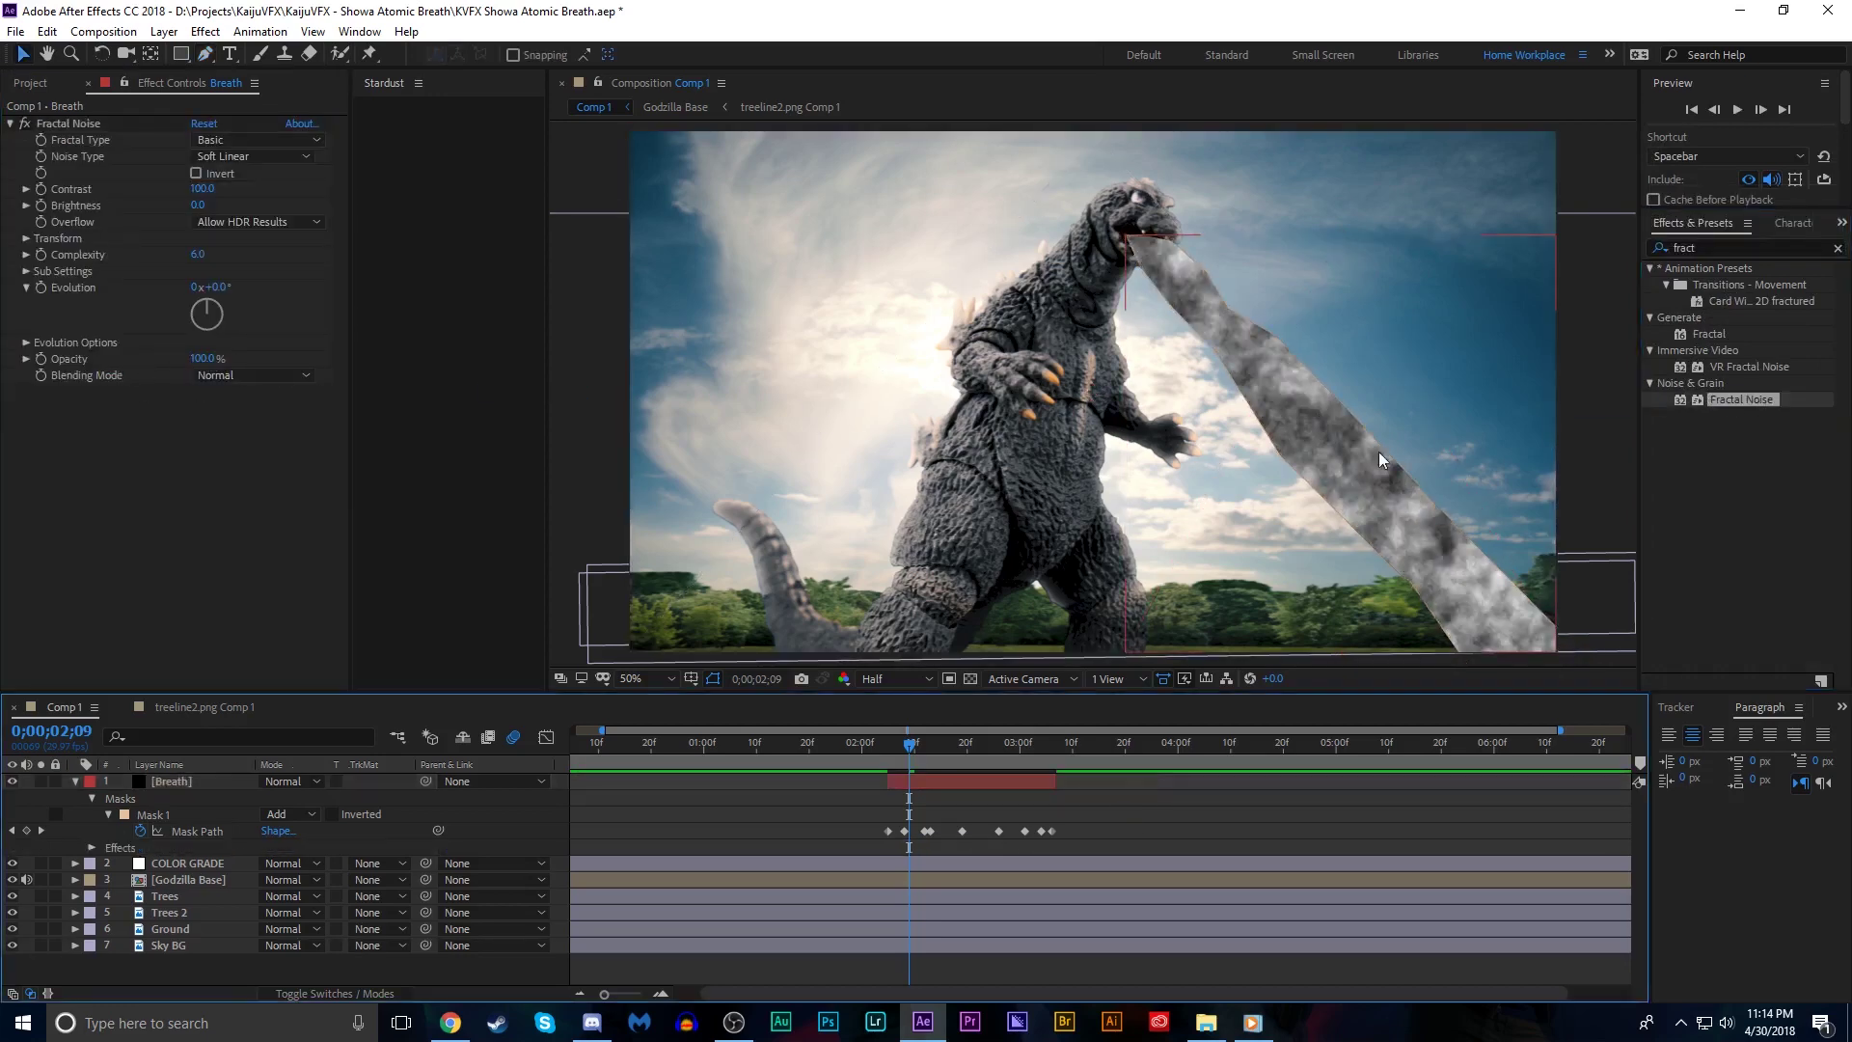
pyautogui.hotkey('ctrl', 'z')
pyautogui.click(247, 142)
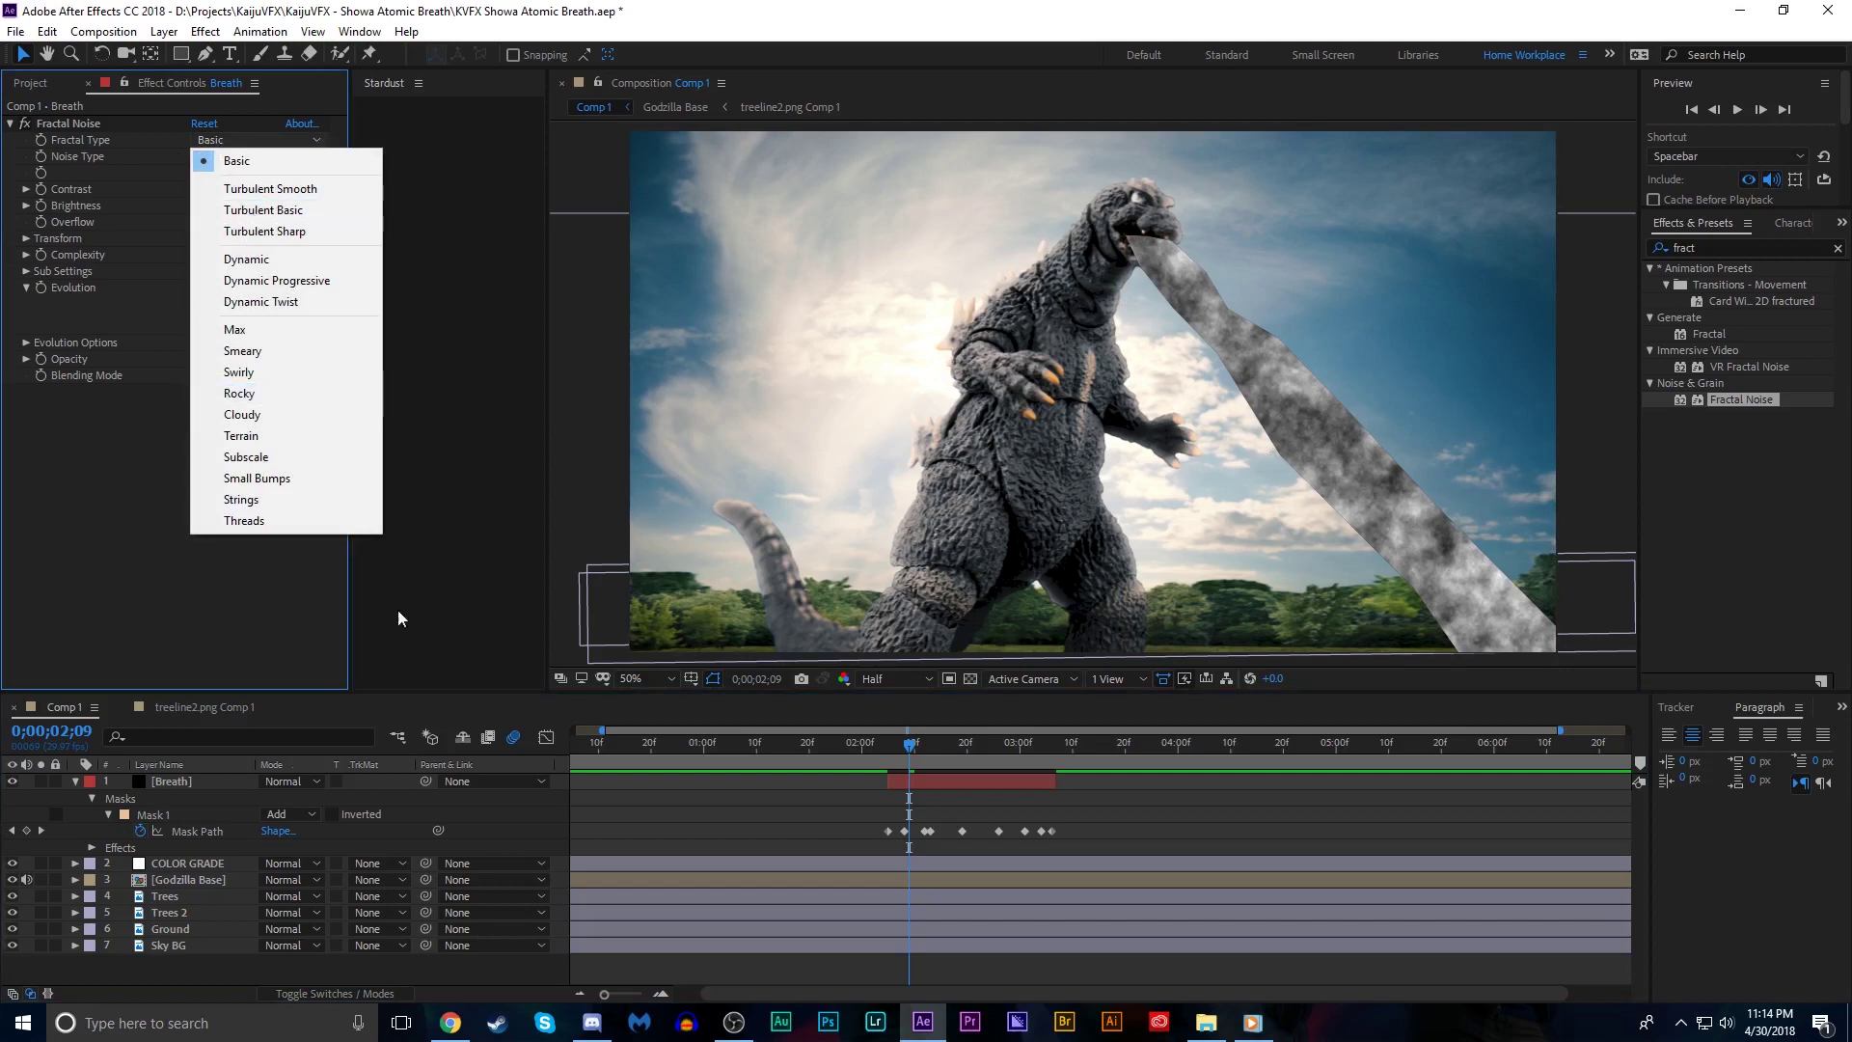
pyautogui.click(249, 619)
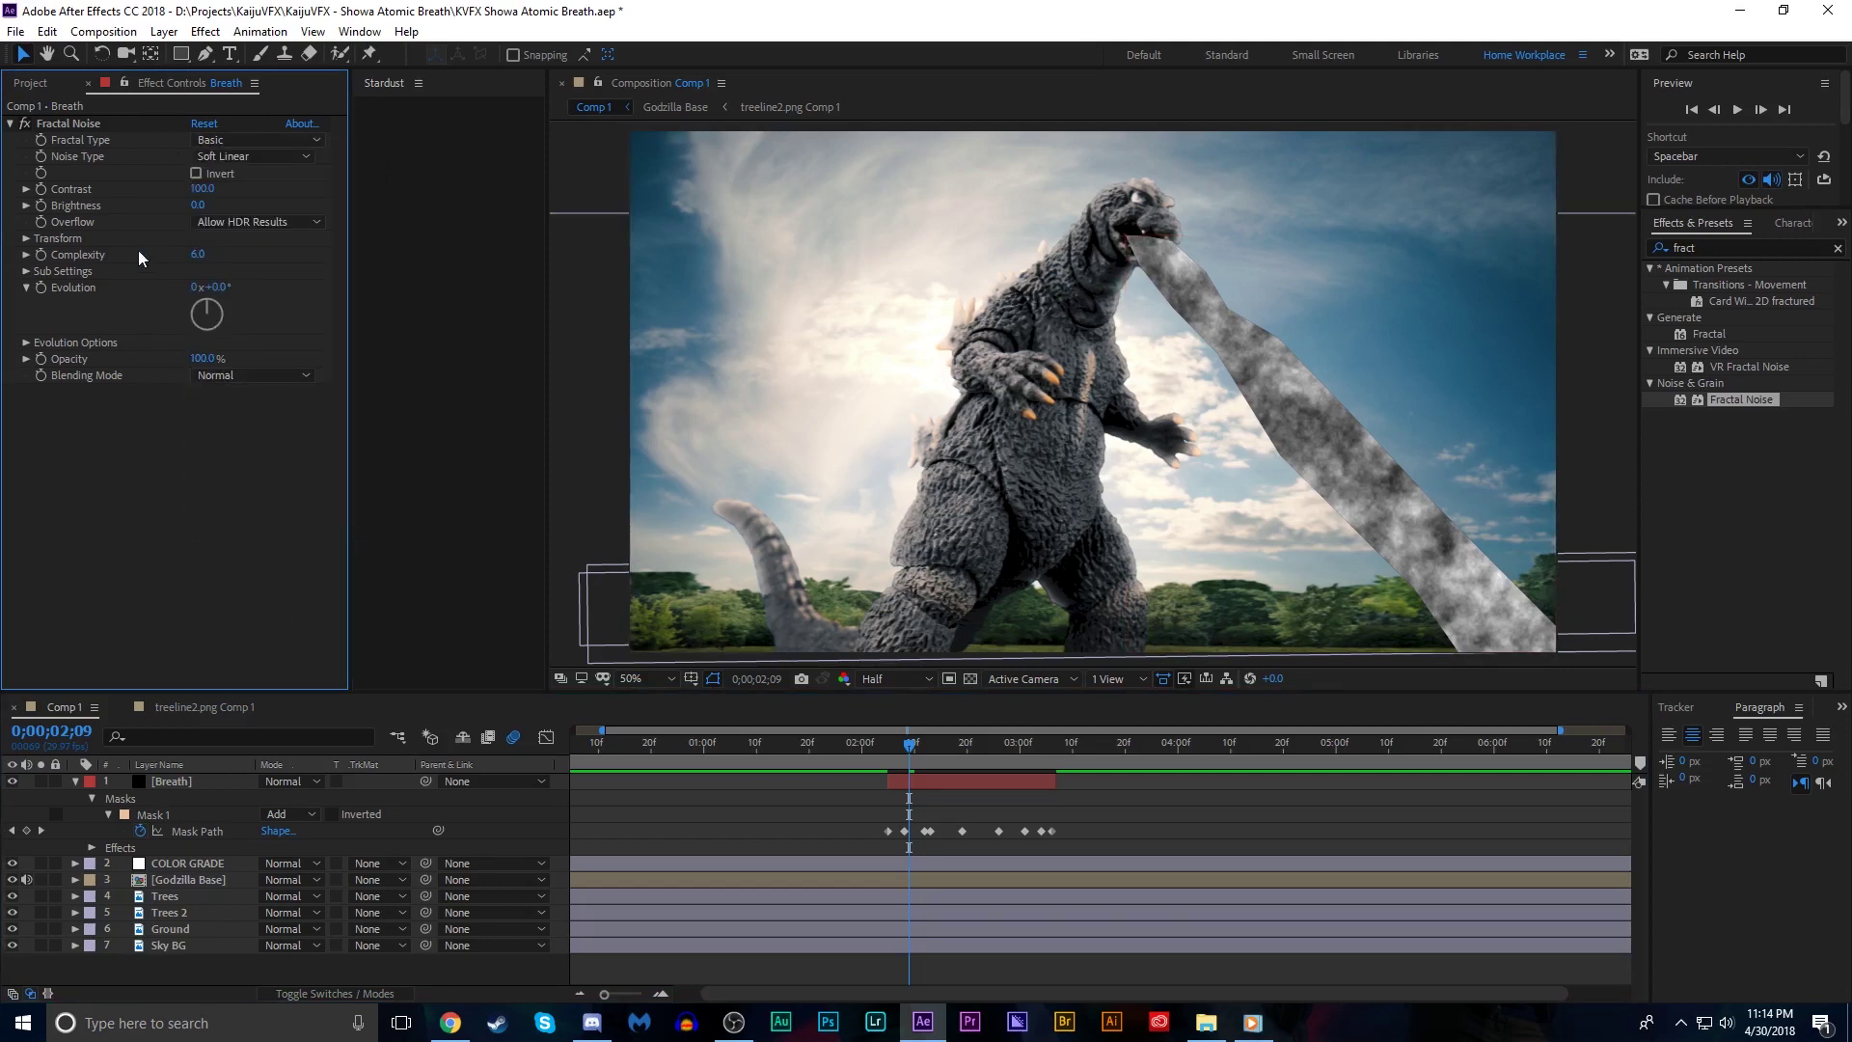
# Set Fractal Noise Contrast 193, Brightness 21, Scale 199 and Offset Turbulence 1046,234
pyautogui.moveTo(203, 188)
pyautogui.mouseDown()
pyautogui.moveTo(275, 186)
pyautogui.moveTo(212, 199)
pyautogui.mouseUp()
pyautogui.moveTo(202, 188); pyautogui.dragTo(210, 254)
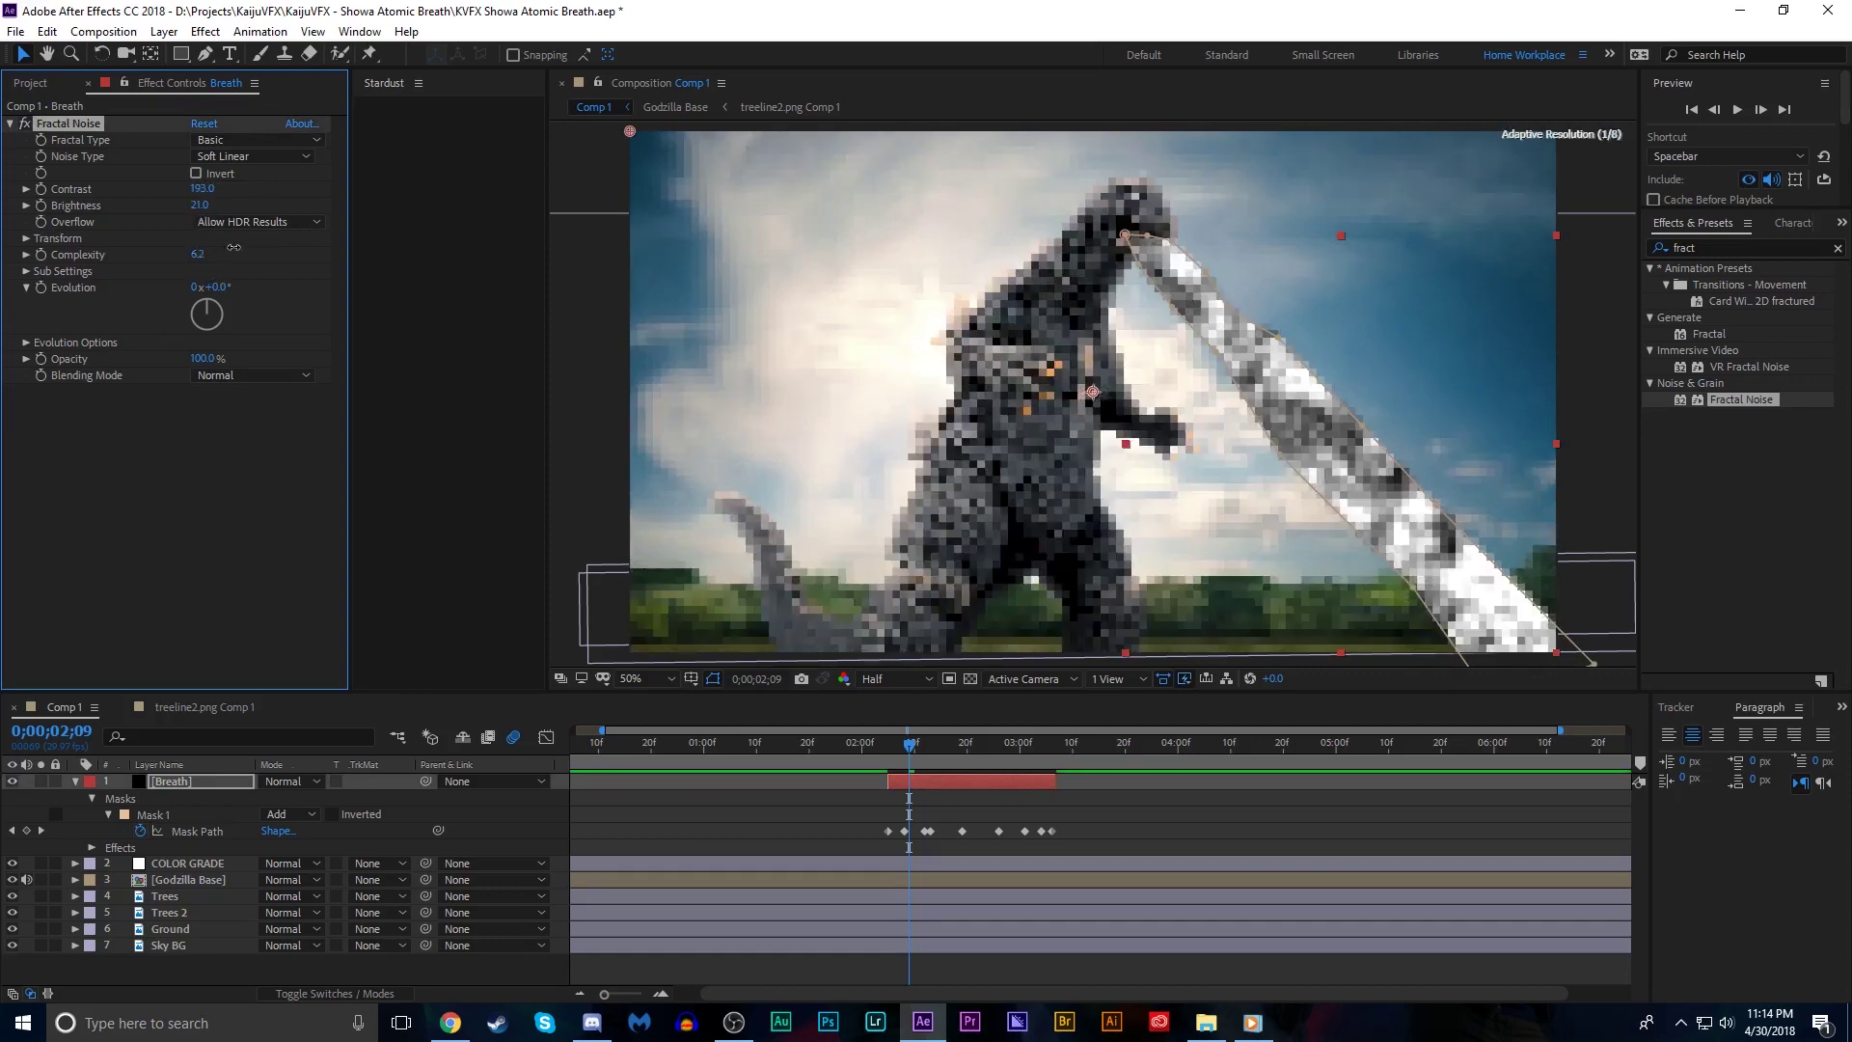
pyautogui.click(26, 239)
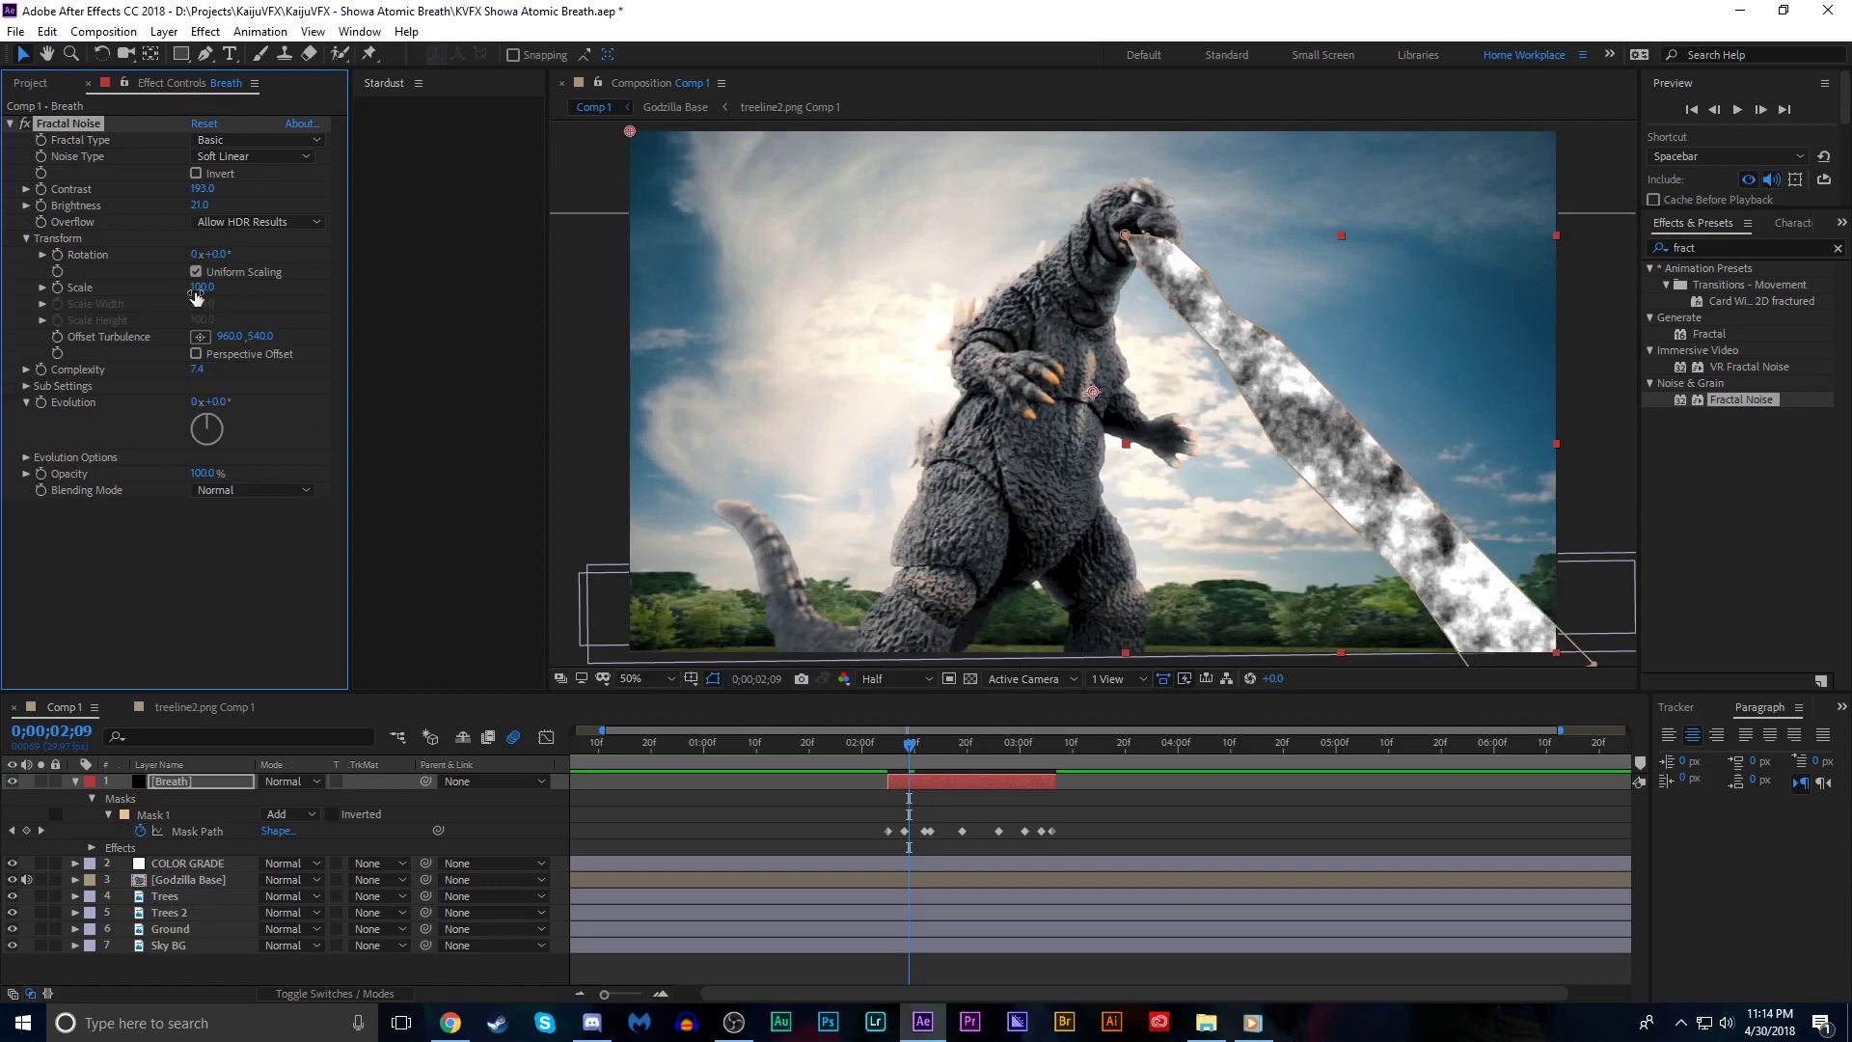
pyautogui.moveTo(202, 287)
pyautogui.mouseDown()
pyautogui.moveTo(272, 285)
pyautogui.moveTo(166, 295)
pyautogui.moveTo(183, 295)
pyautogui.mouseUp()
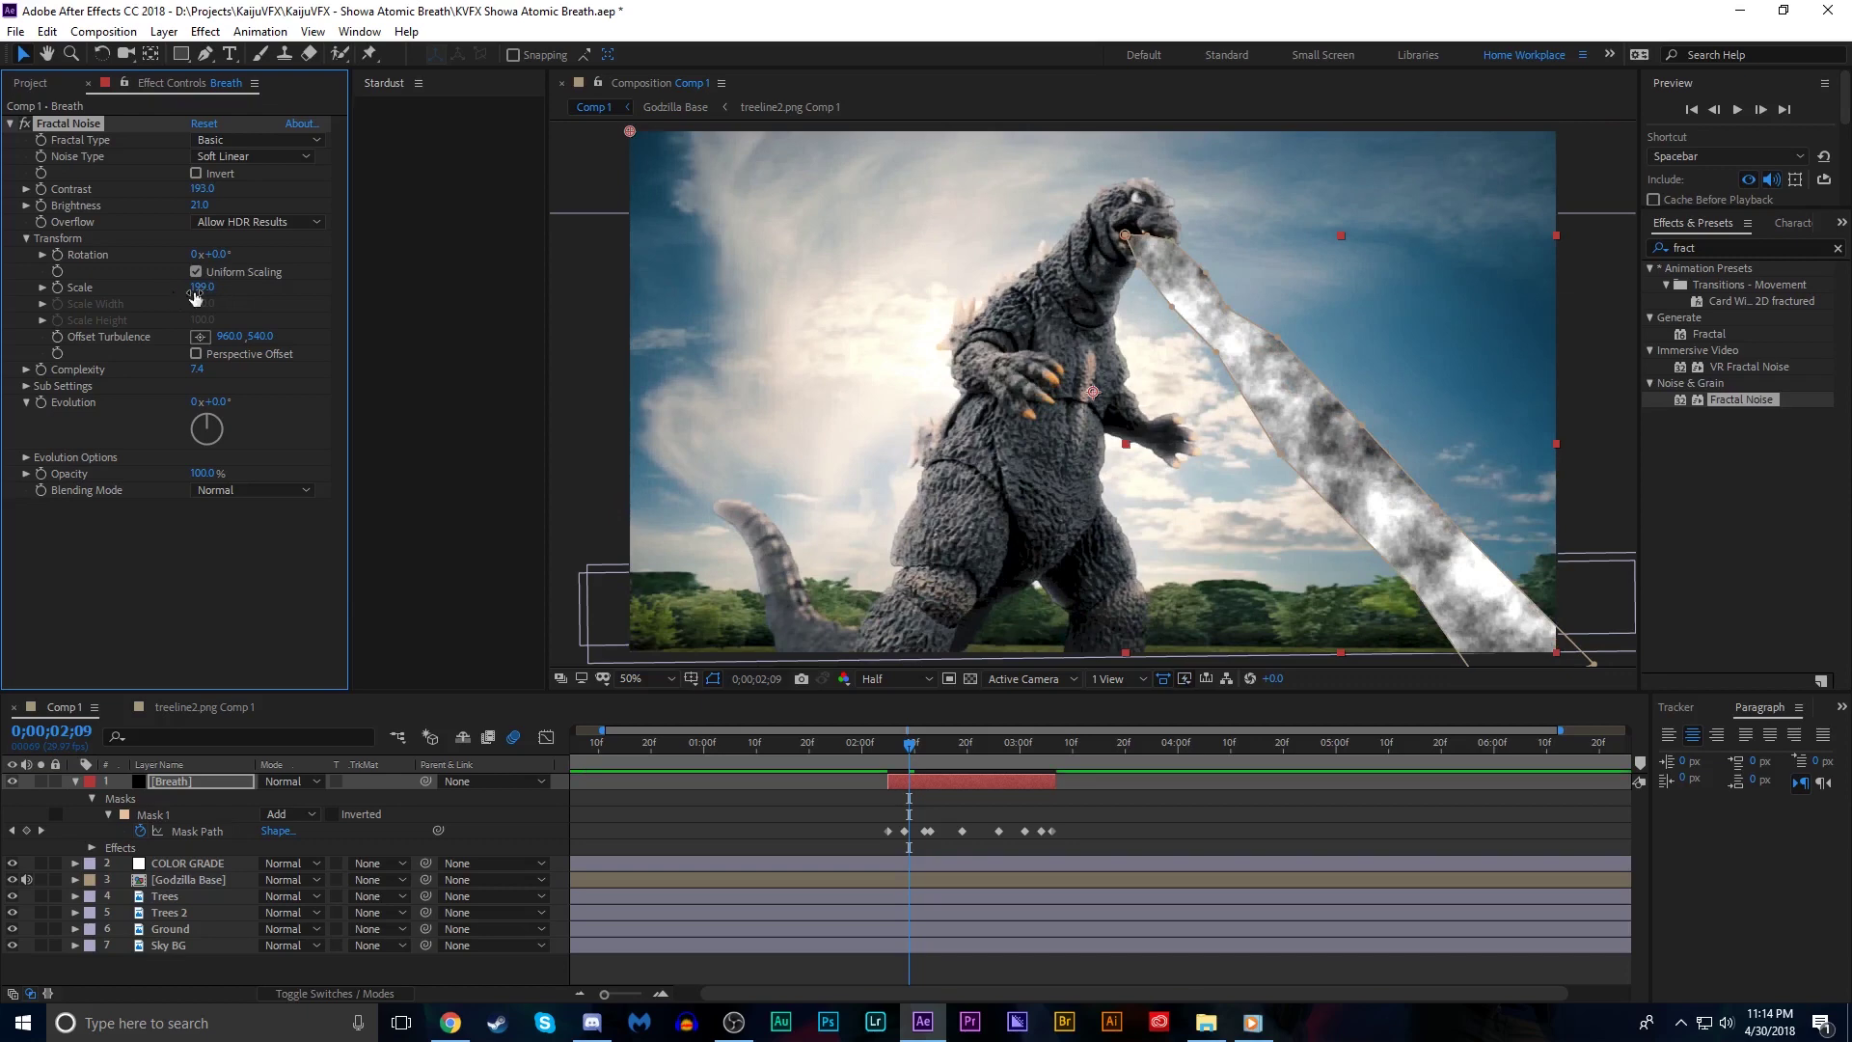
pyautogui.moveTo(1093, 391); pyautogui.dragTo(1134, 249)
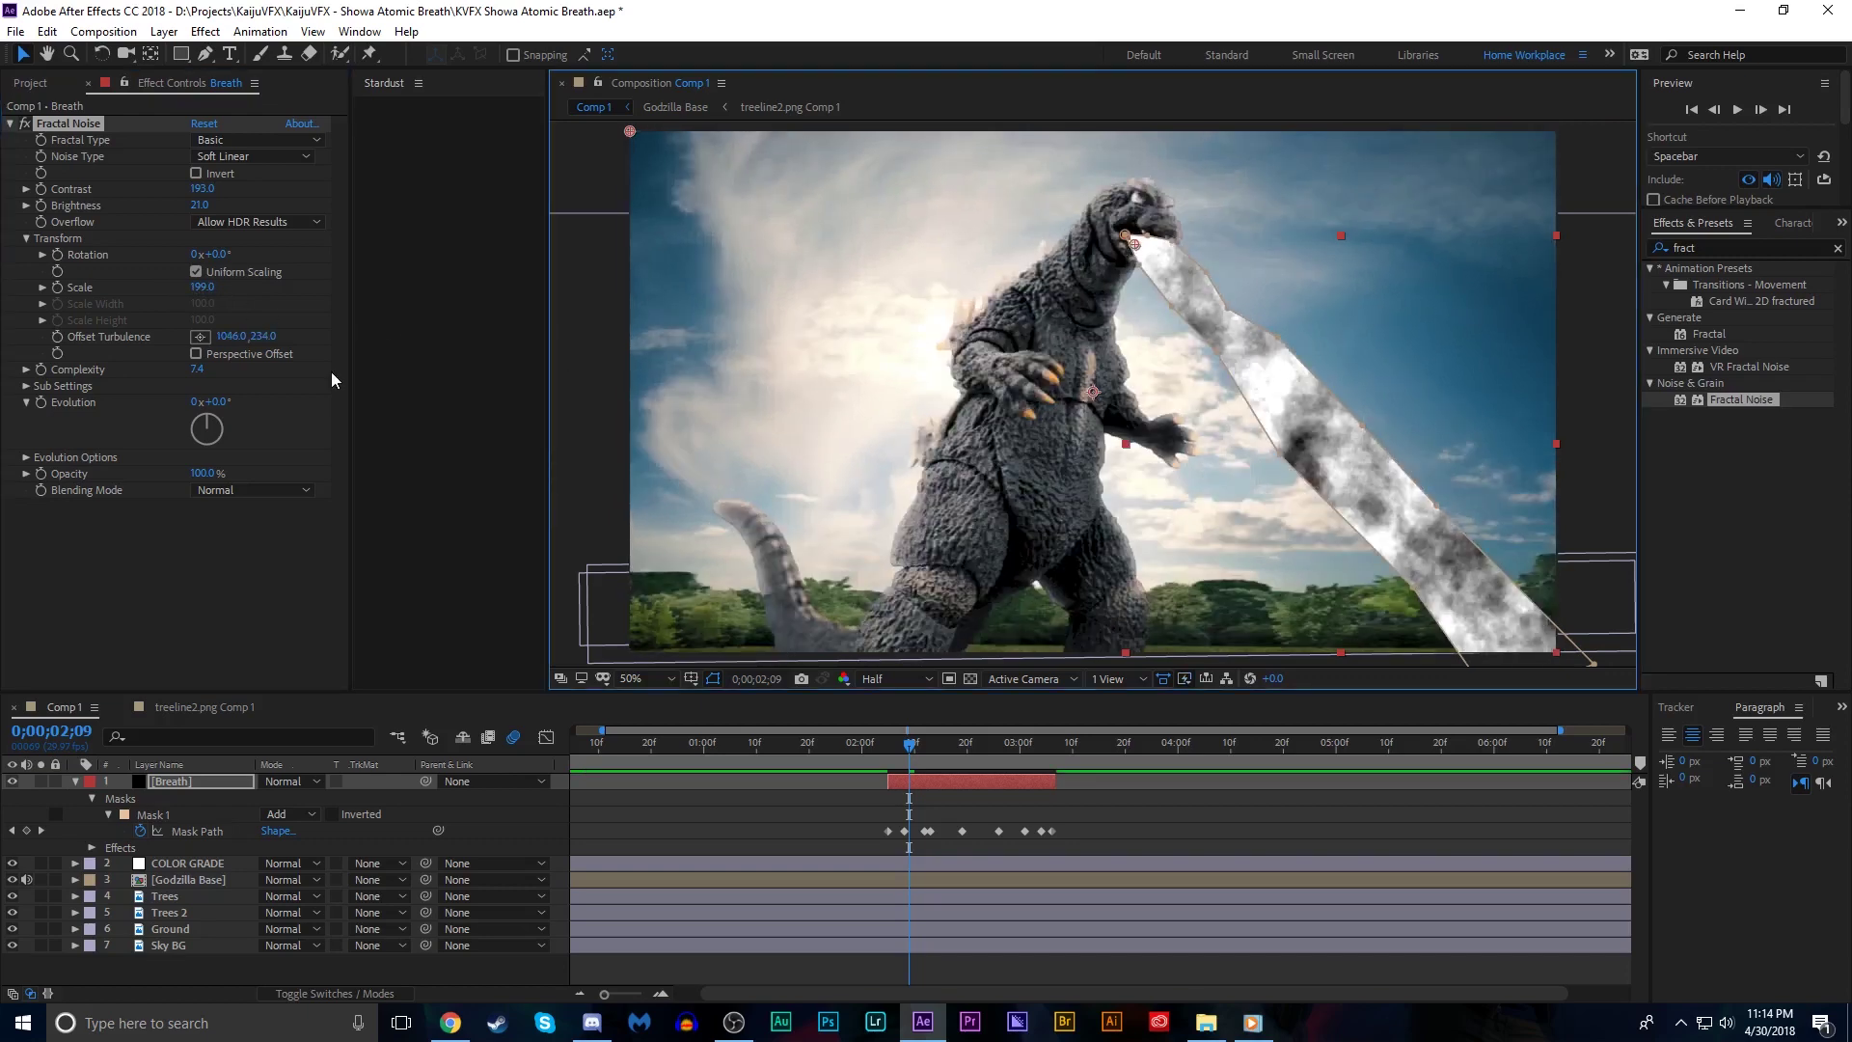
# Keyframe Fractal Noise Offset Turbulence at 0;00;02;05 and show only Breath's animated properties
pyautogui.click(888, 762)
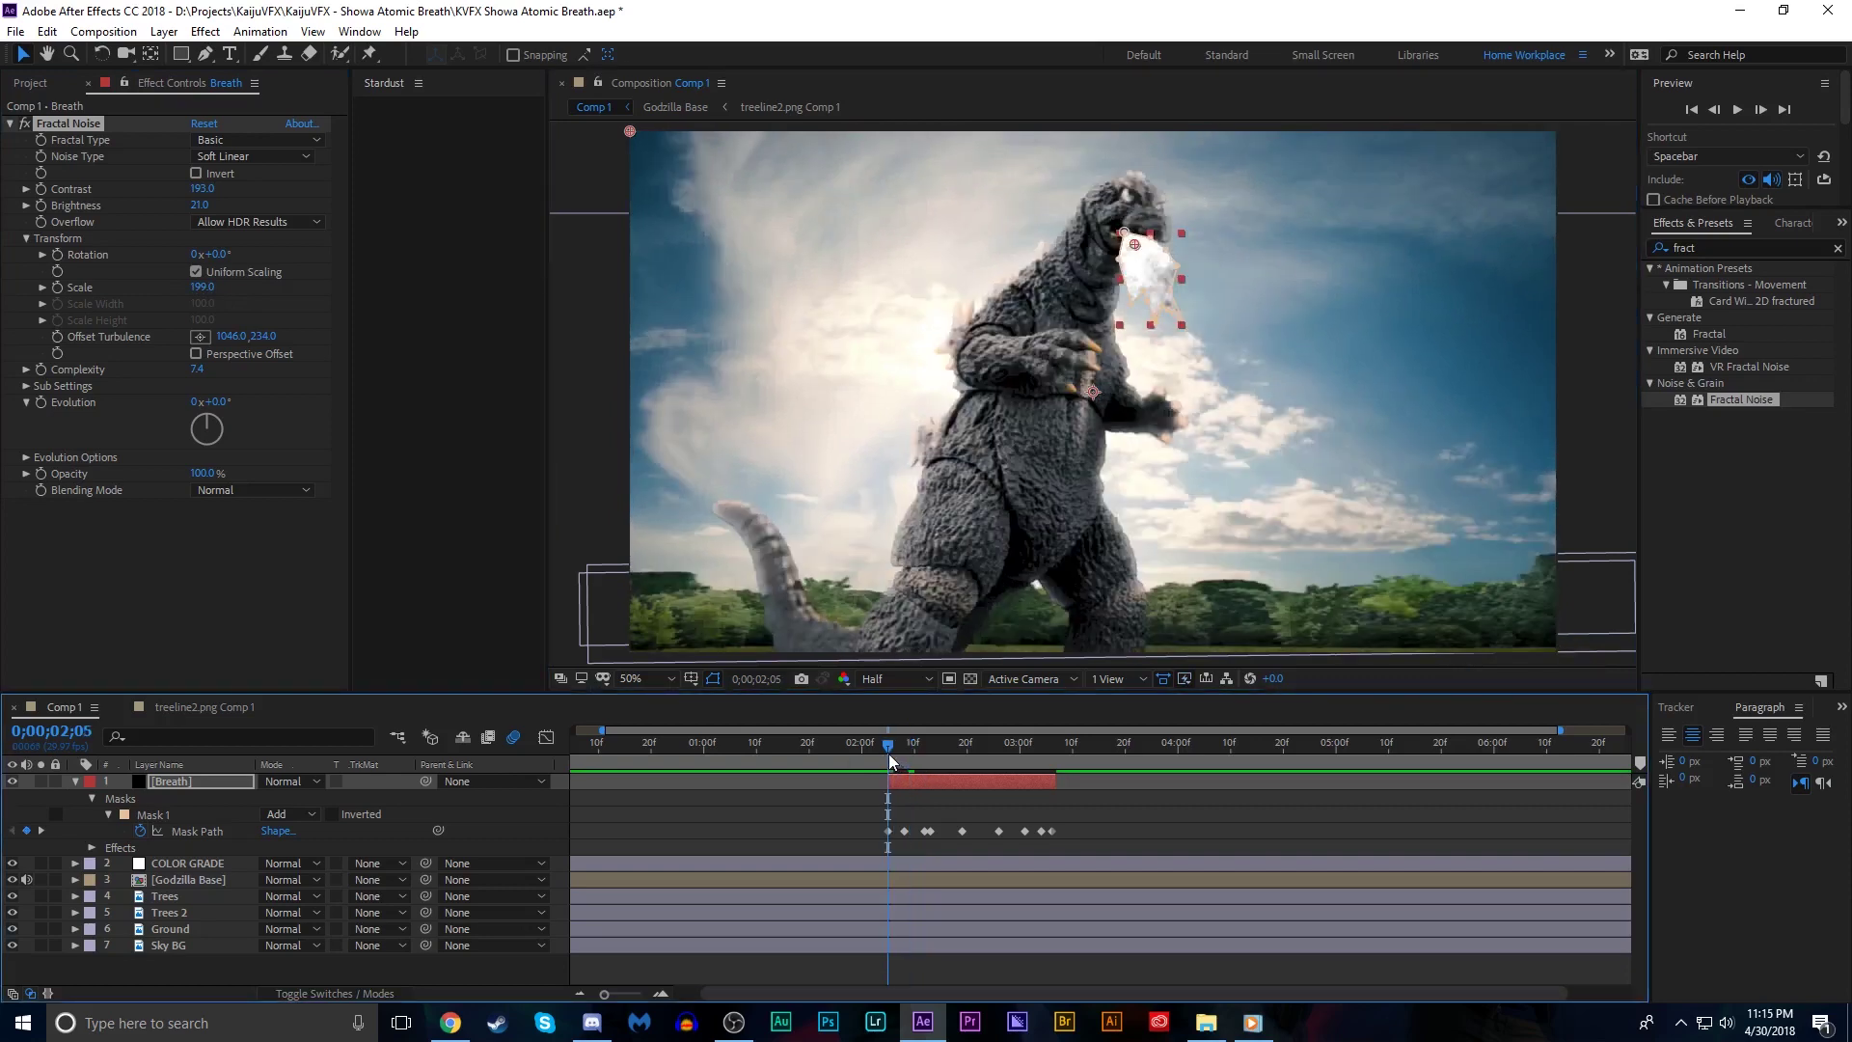
pyautogui.click(56, 335)
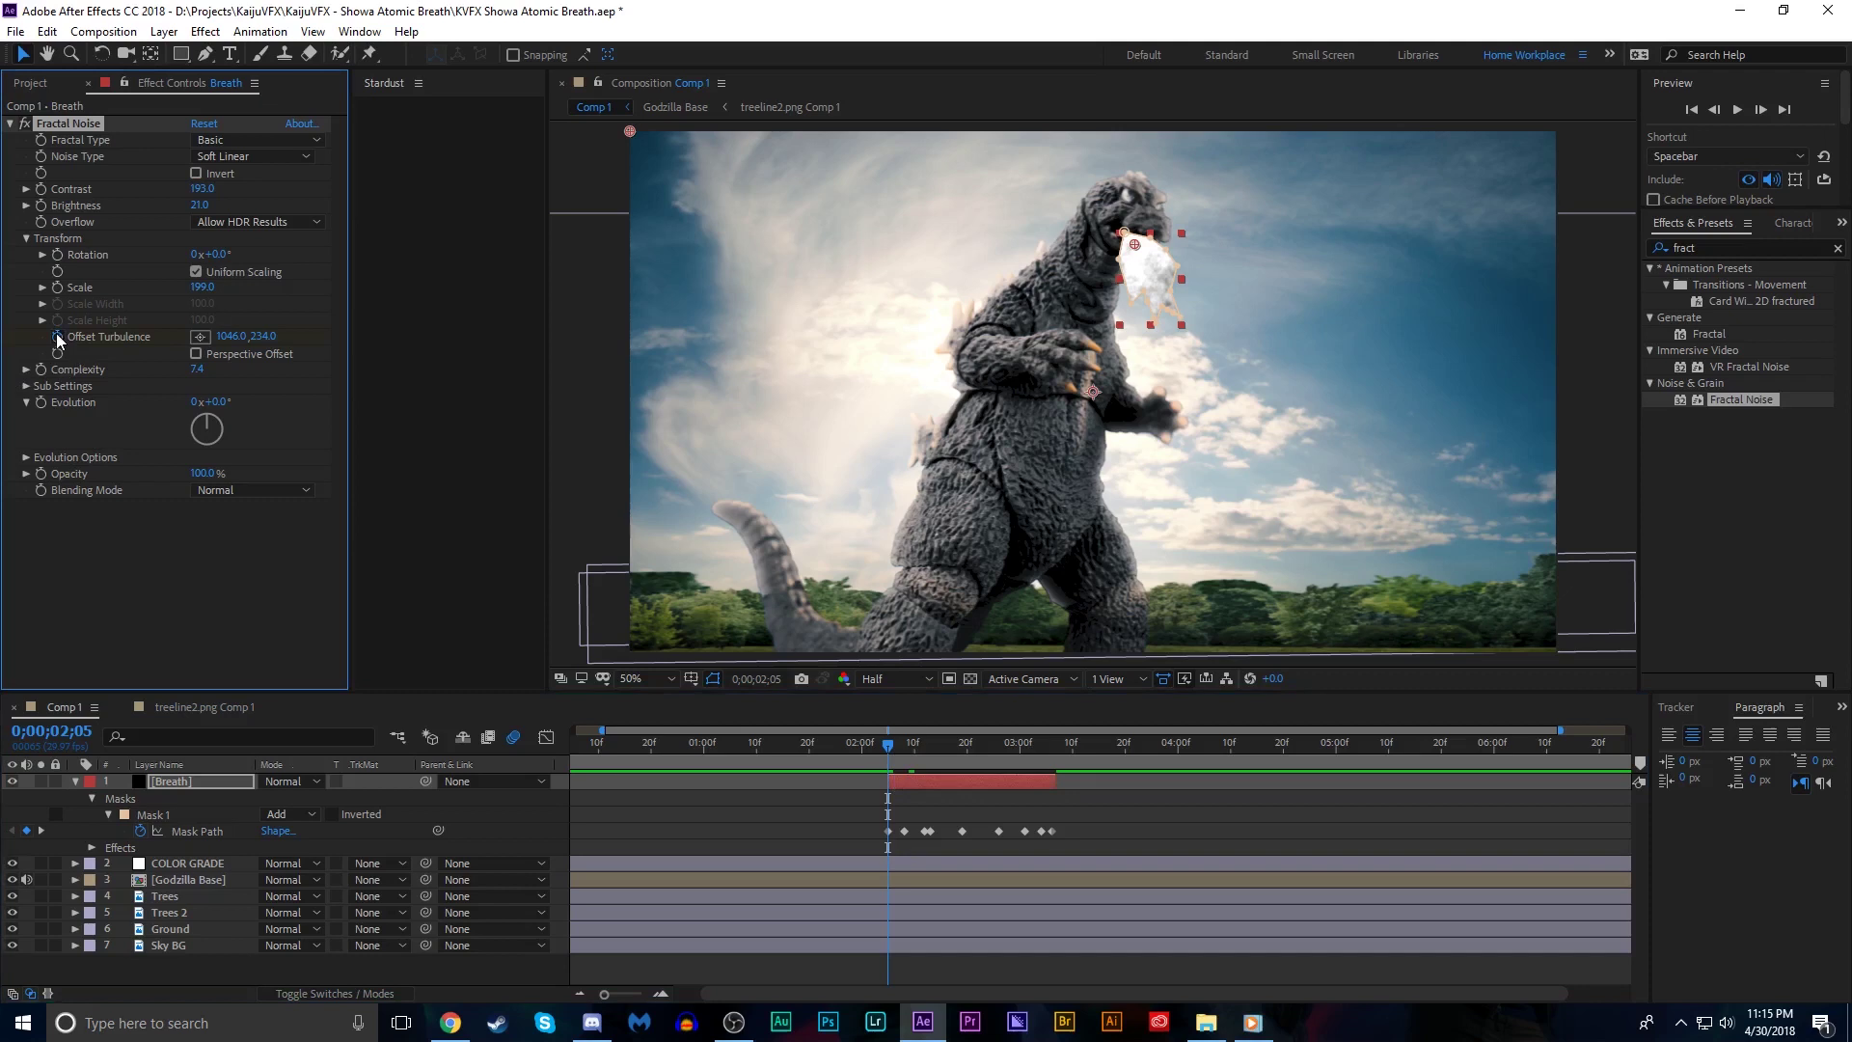
pyautogui.click(916, 783)
pyautogui.press('u')
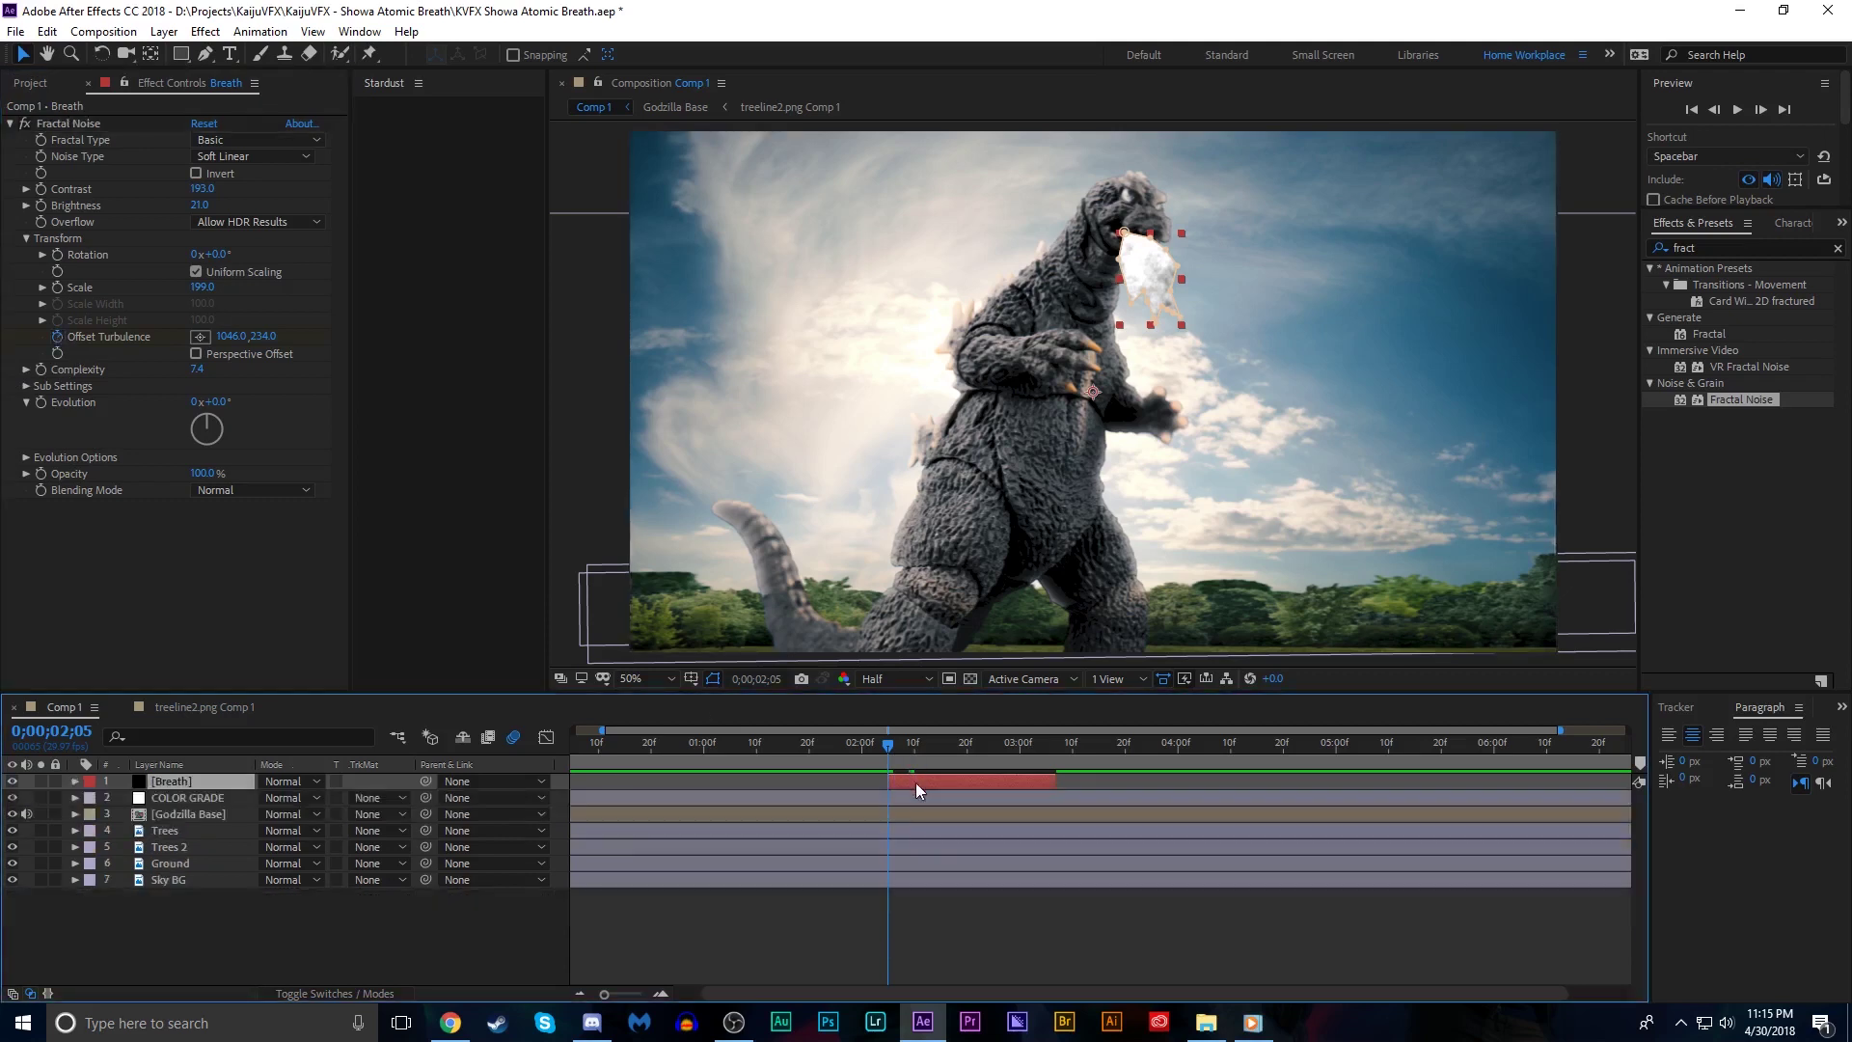
pyautogui.press('u')
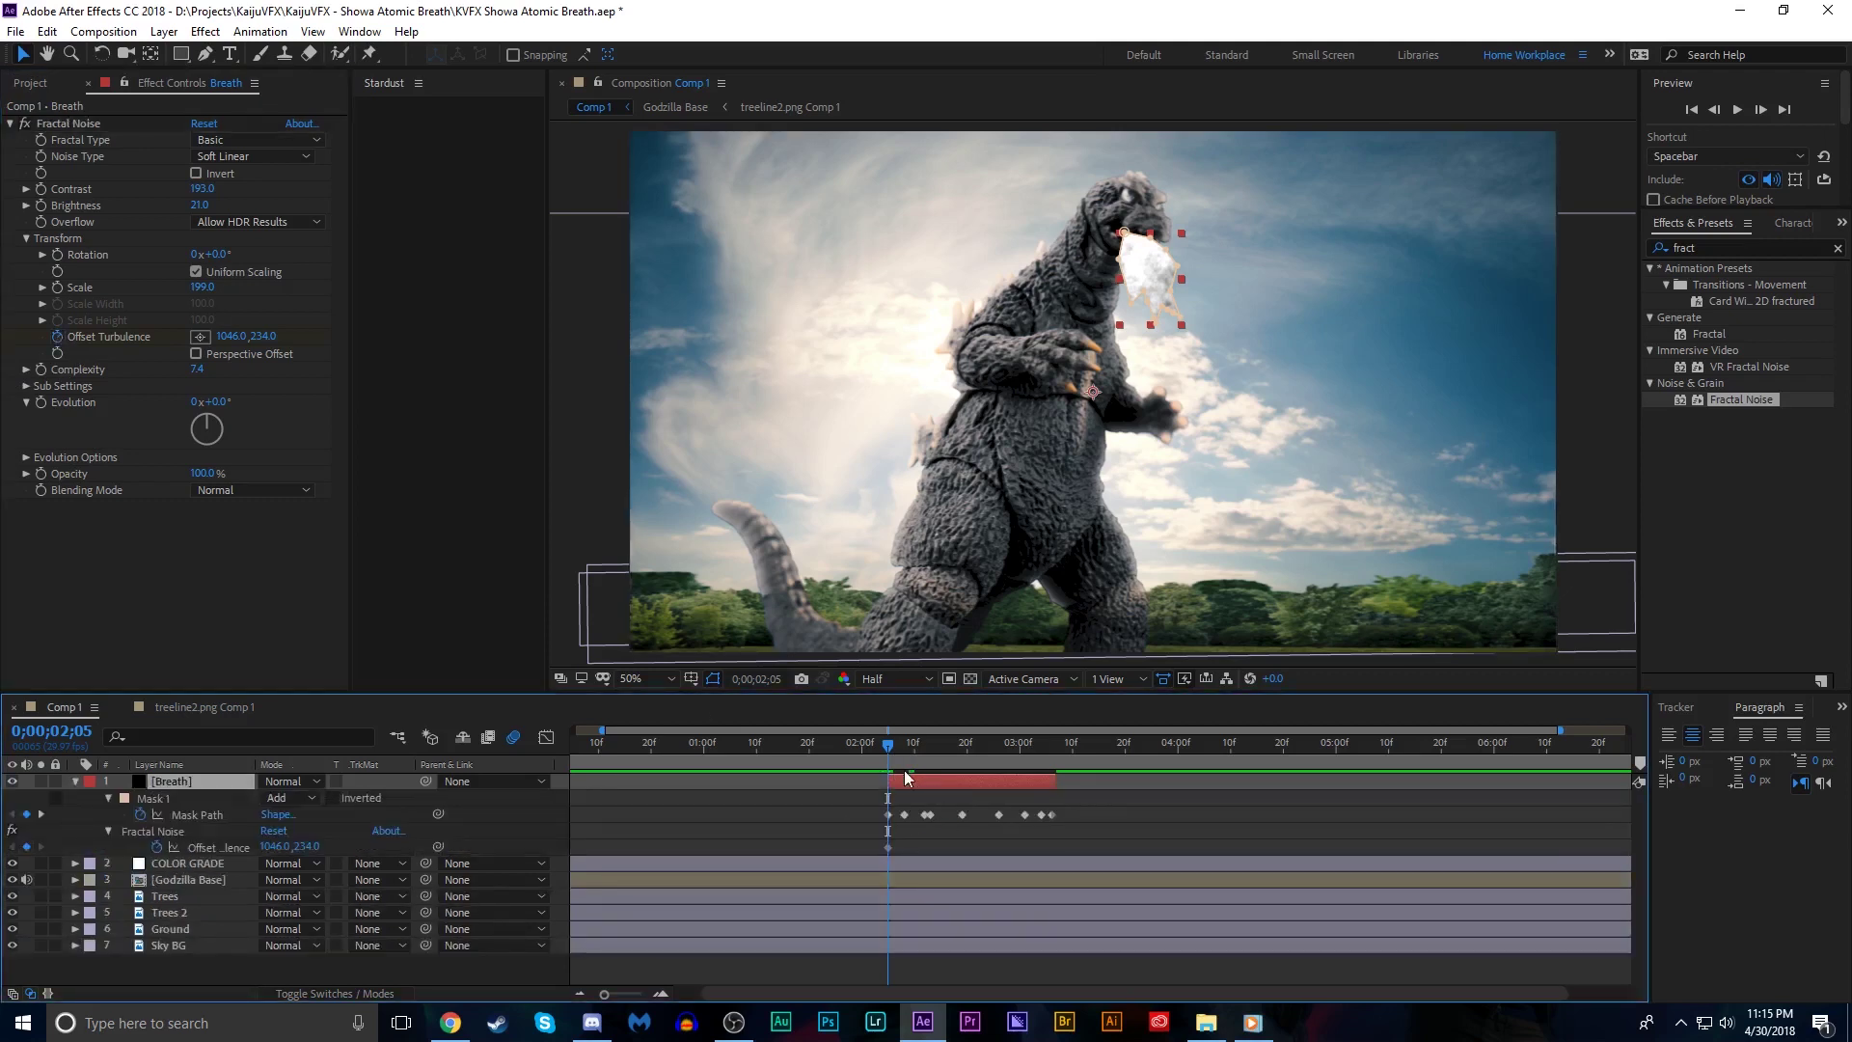
# At the breath's end, drag the turbulence offset far down and to the right
pyautogui.moveTo(880, 751); pyautogui.dragTo(1051, 750)
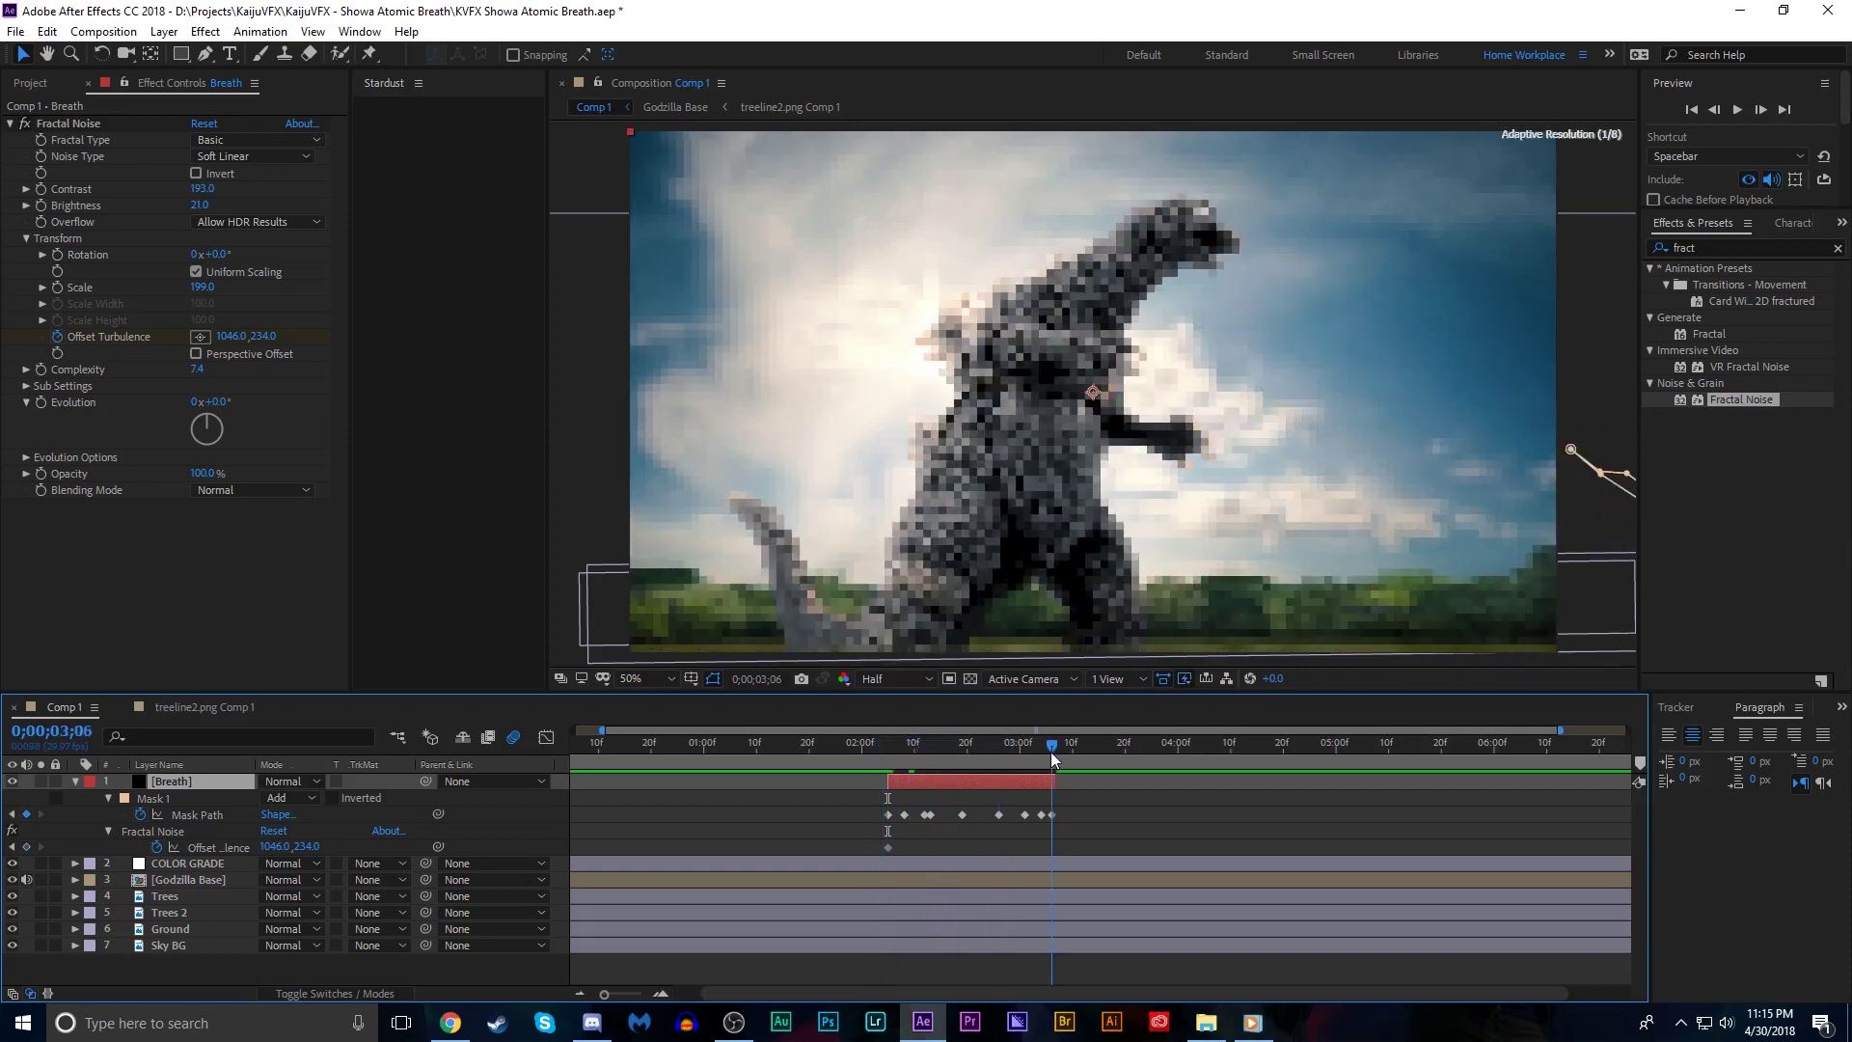
pyautogui.scroll(-4, 1080, 333)
pyautogui.scroll(2, 1080, 336)
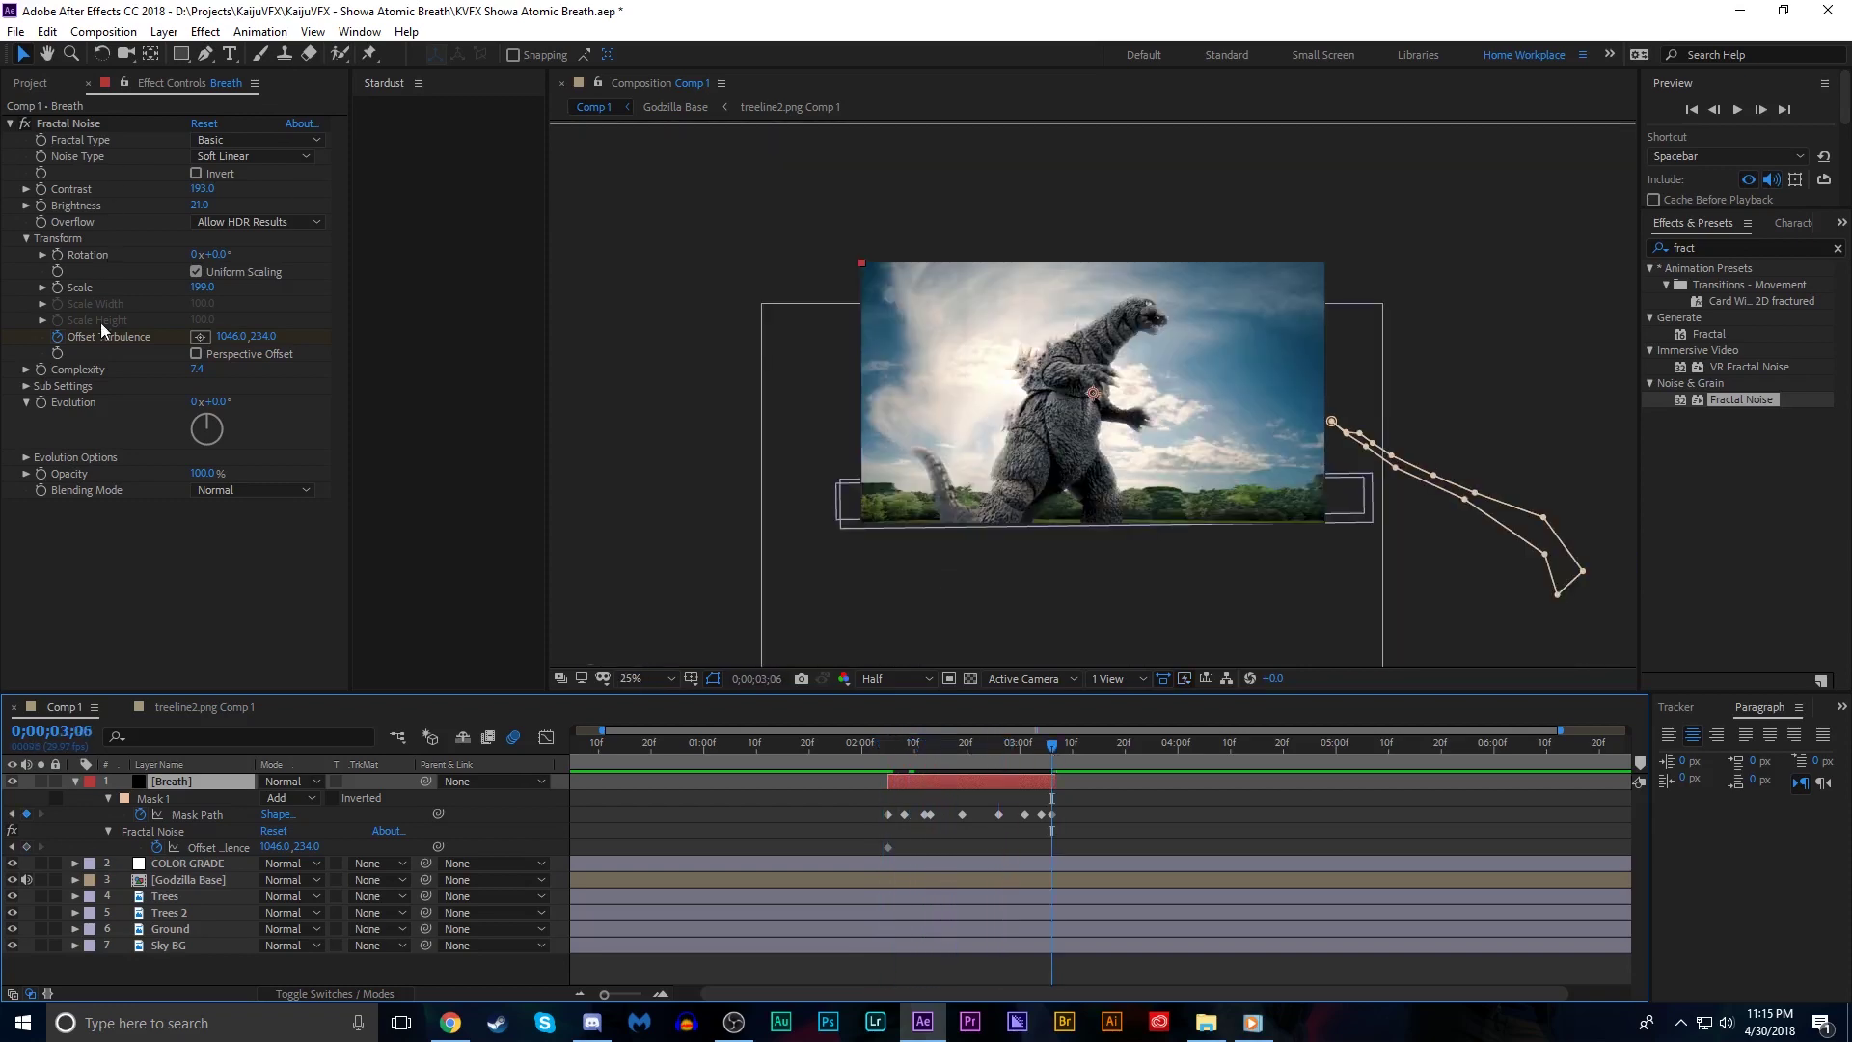
pyautogui.click(108, 131)
pyautogui.click(112, 125)
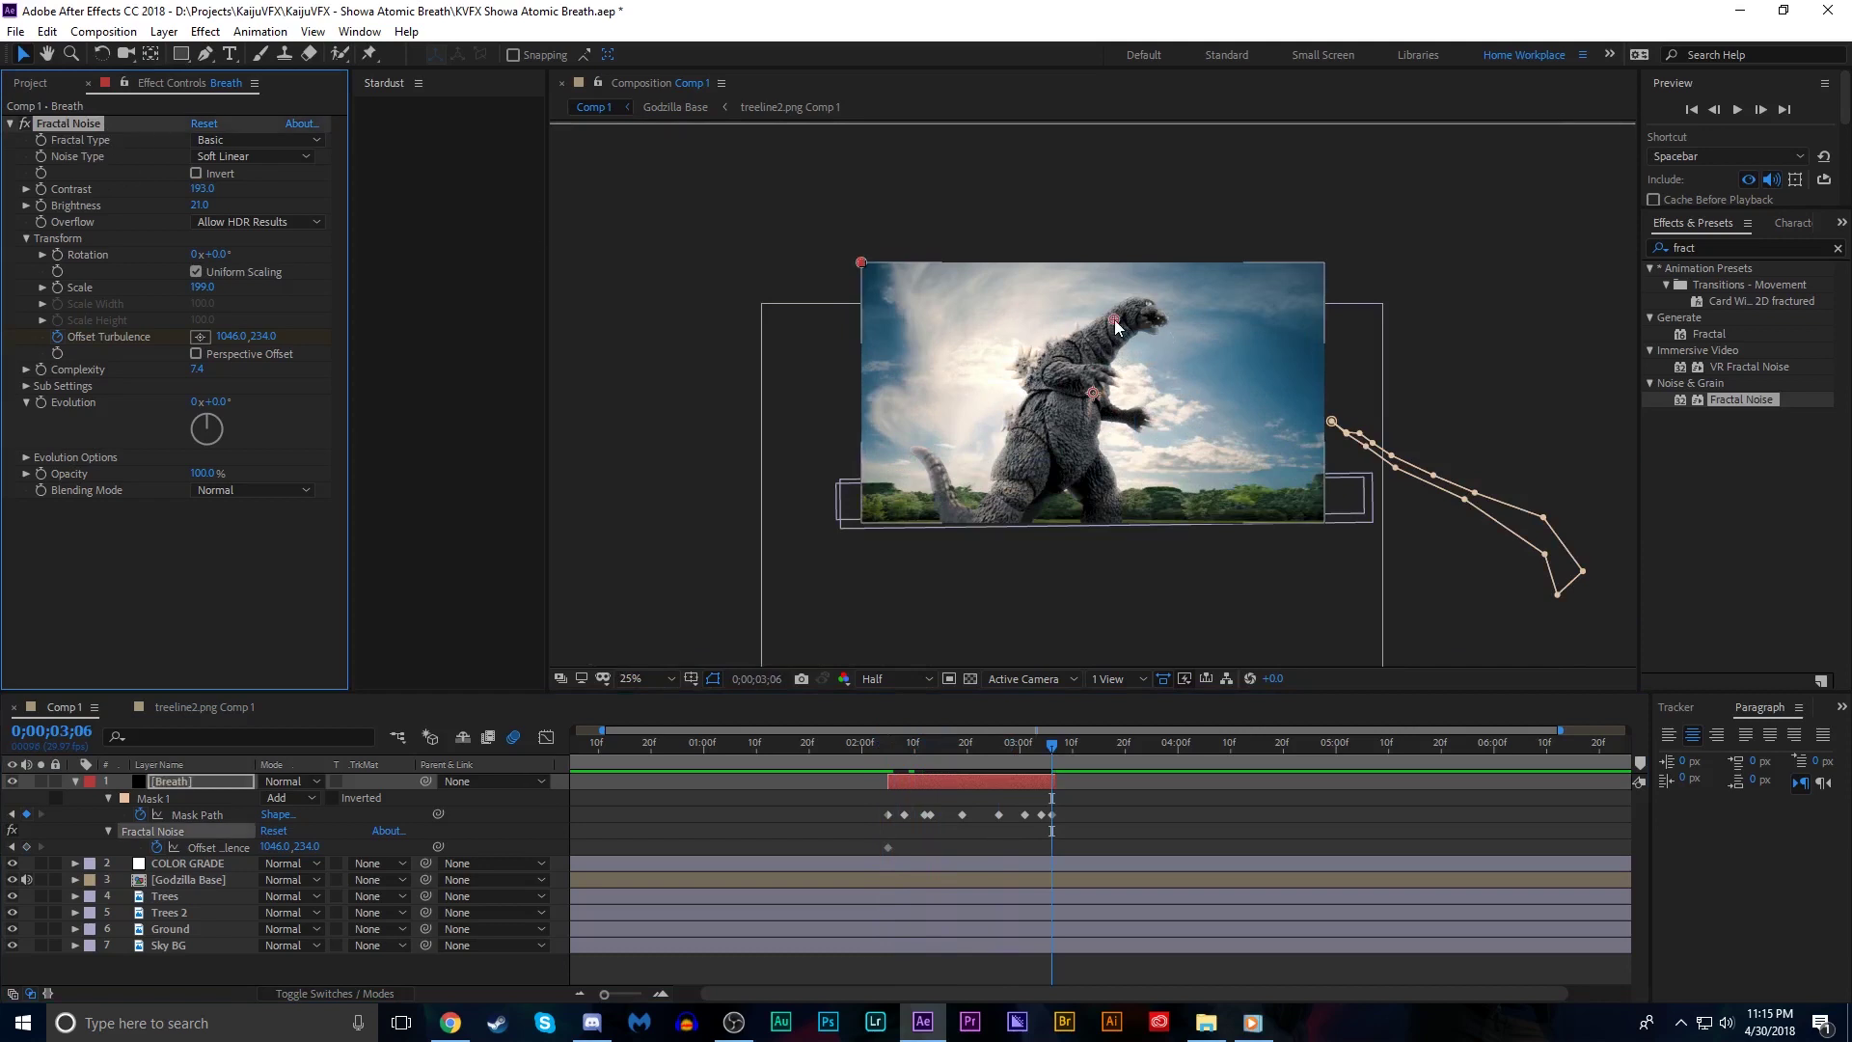
pyautogui.scroll(-4, 1116, 338)
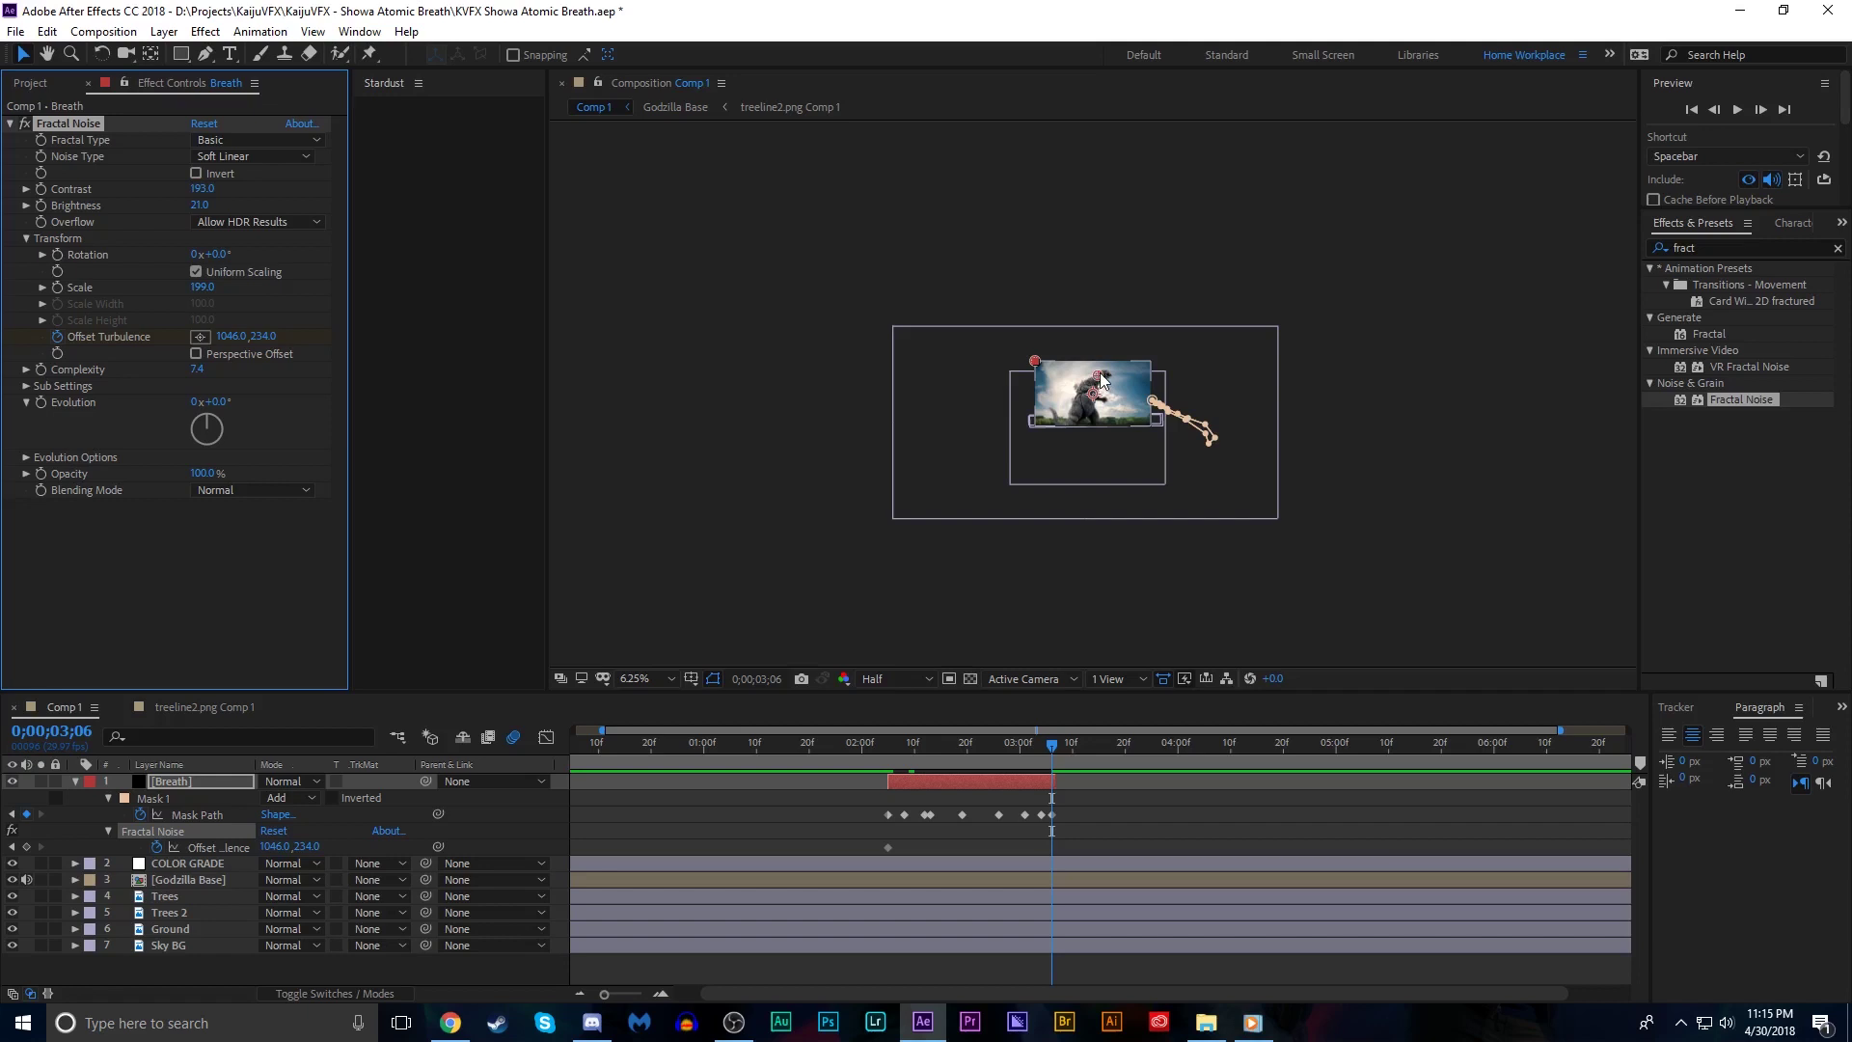
pyautogui.moveTo(1105, 383); pyautogui.dragTo(1851, 830)
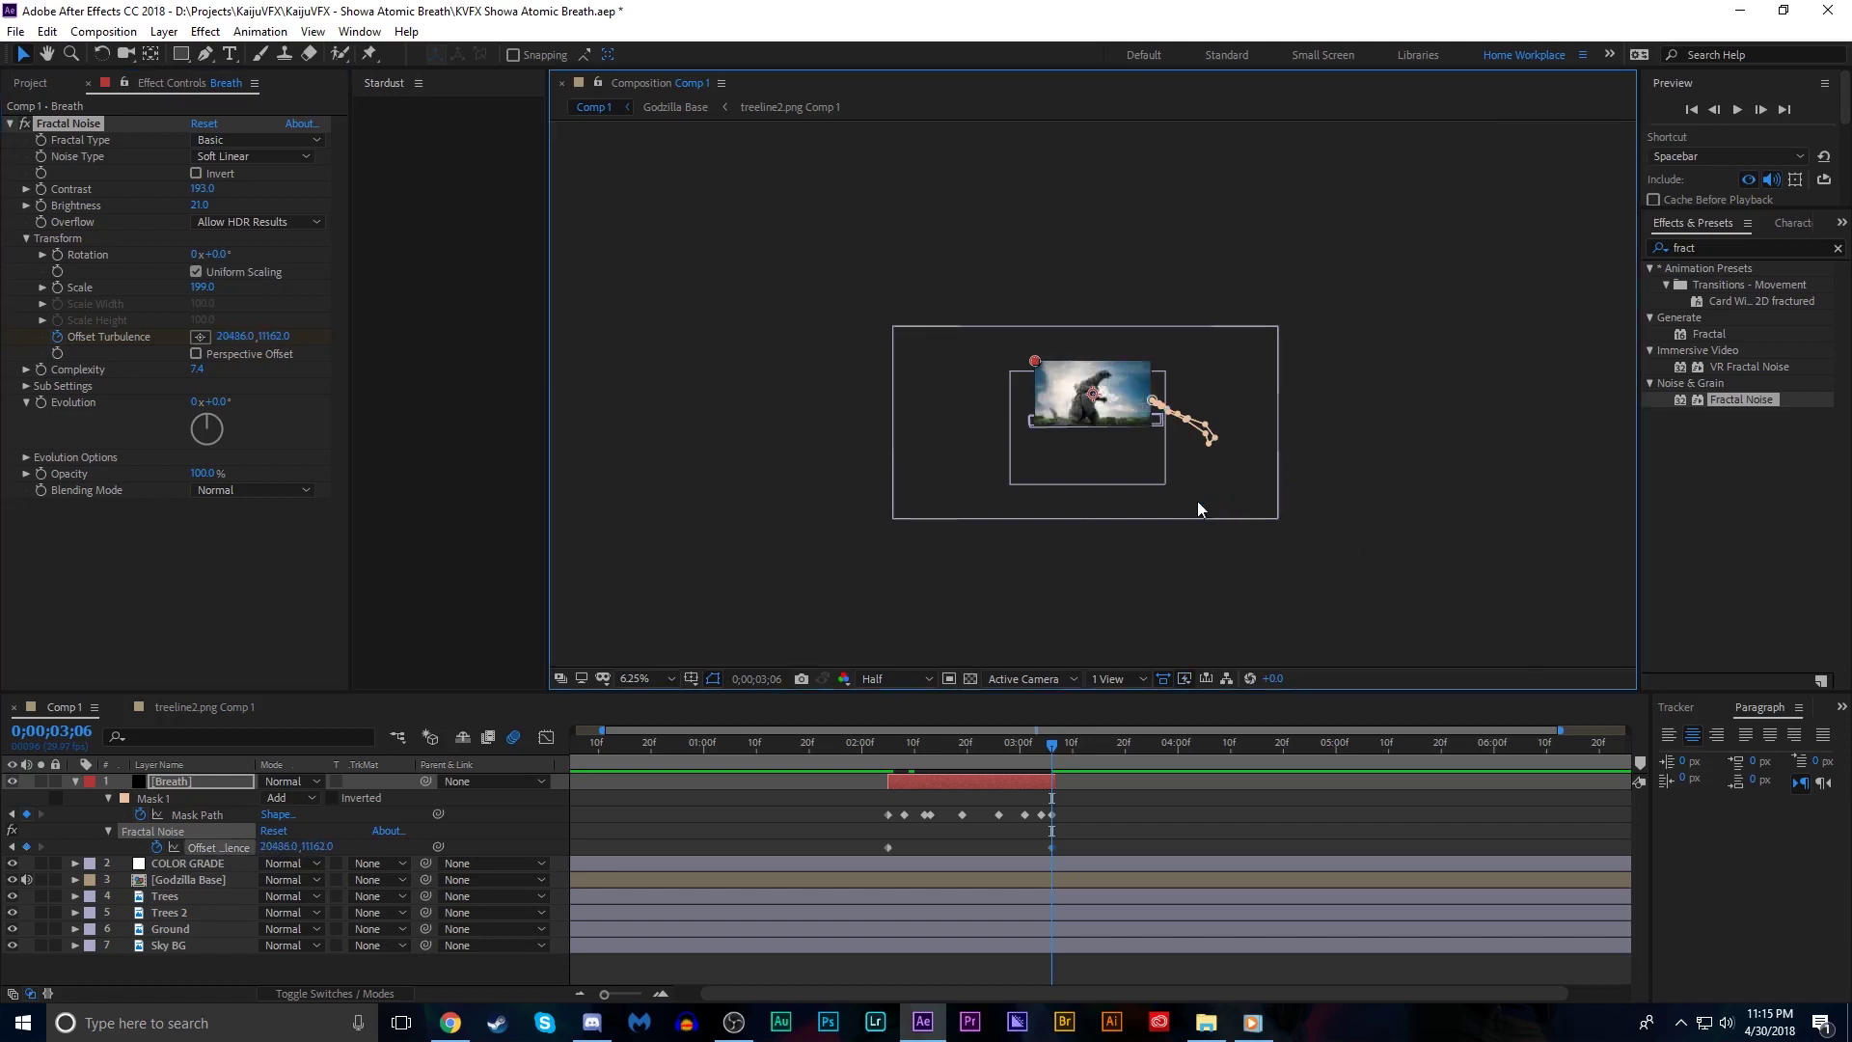
pyautogui.scroll(6, 1196, 500)
# Solo the Breath layer and preview the smoke drift from 0;00;02;05 to 0;00;03;06
pyautogui.moveTo(993, 749); pyautogui.dragTo(887, 749)
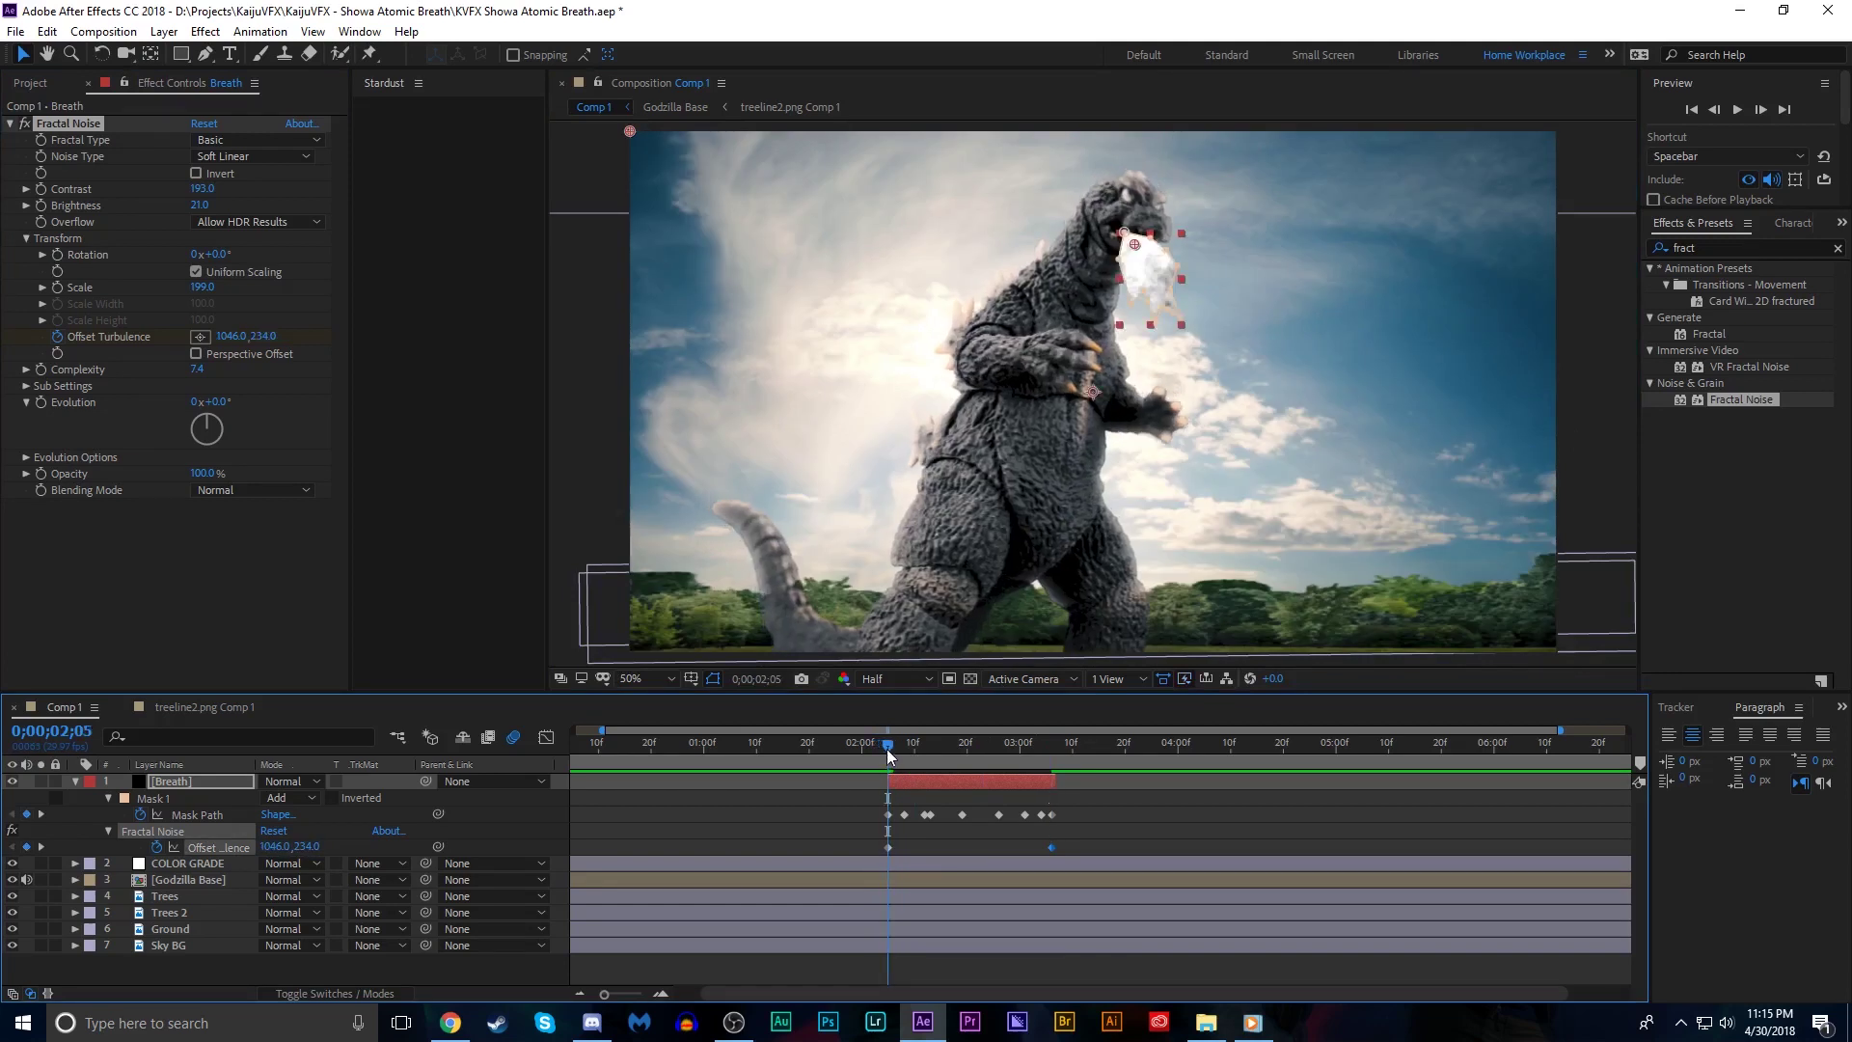
pyautogui.click(42, 781)
pyautogui.press('space')
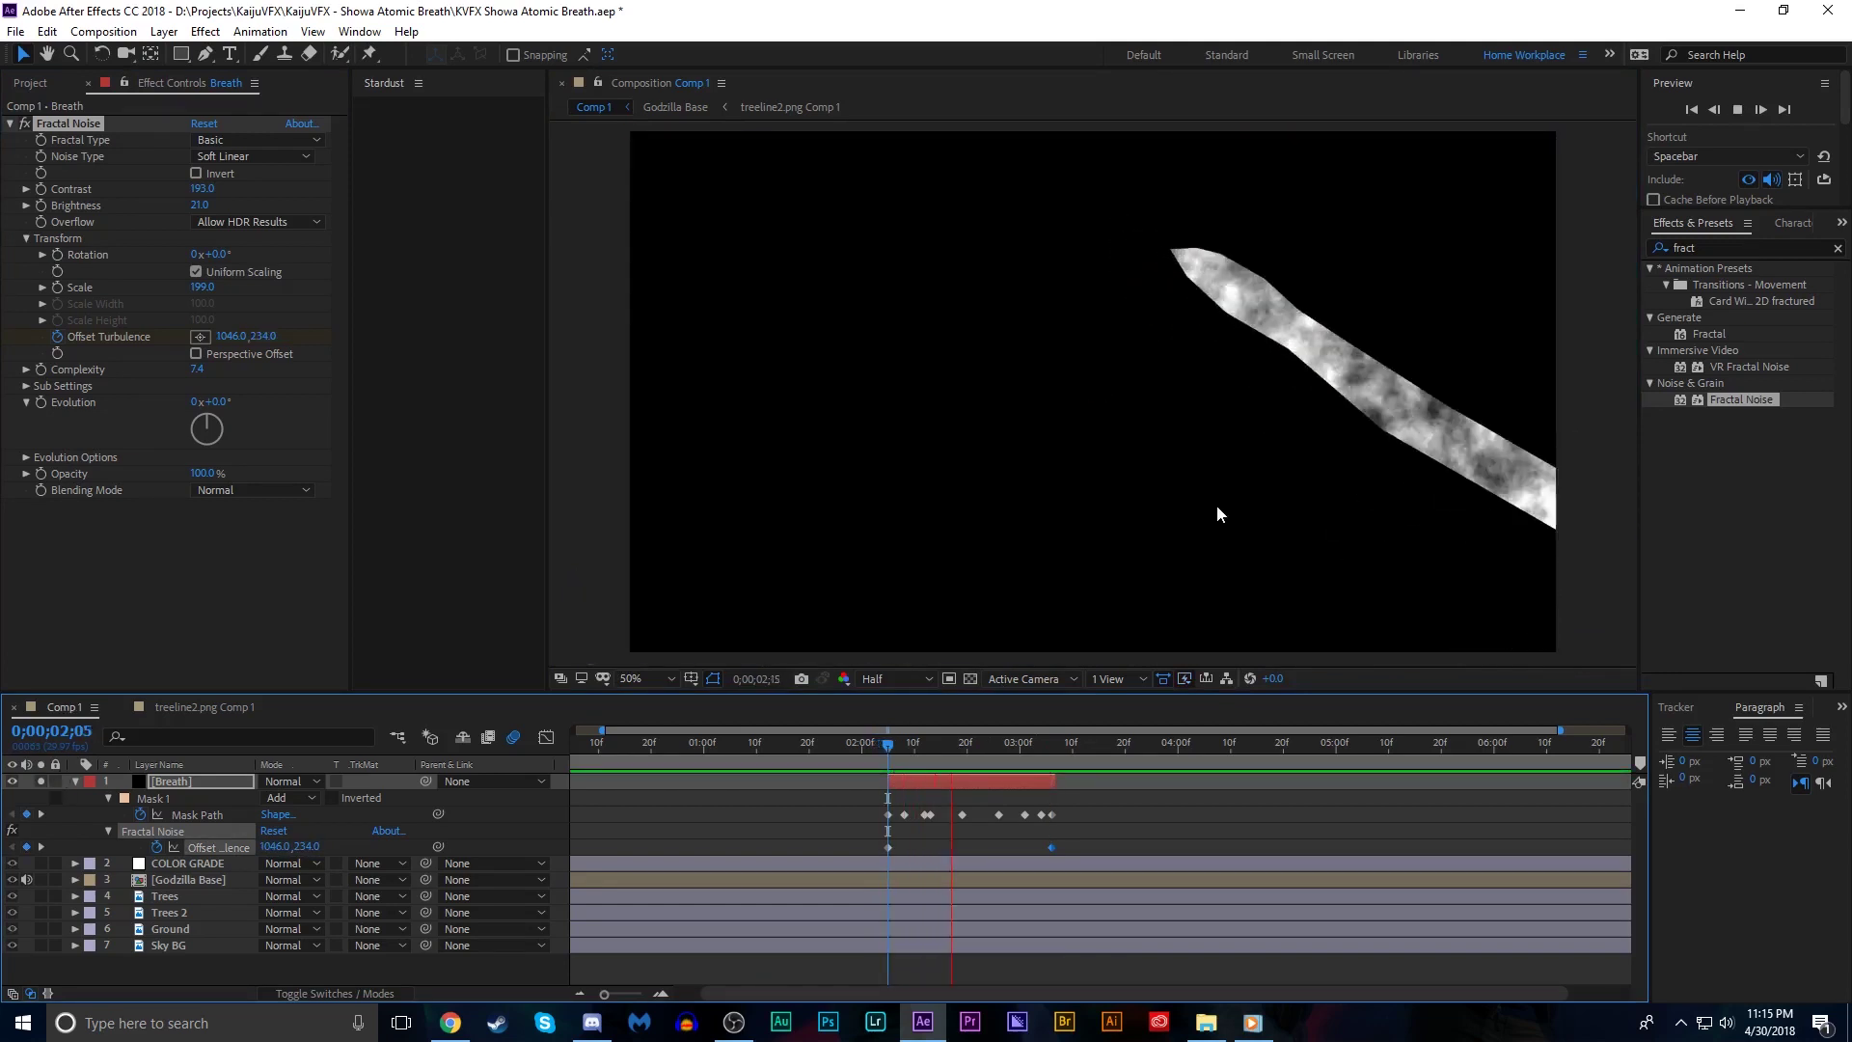
pyautogui.click(863, 757)
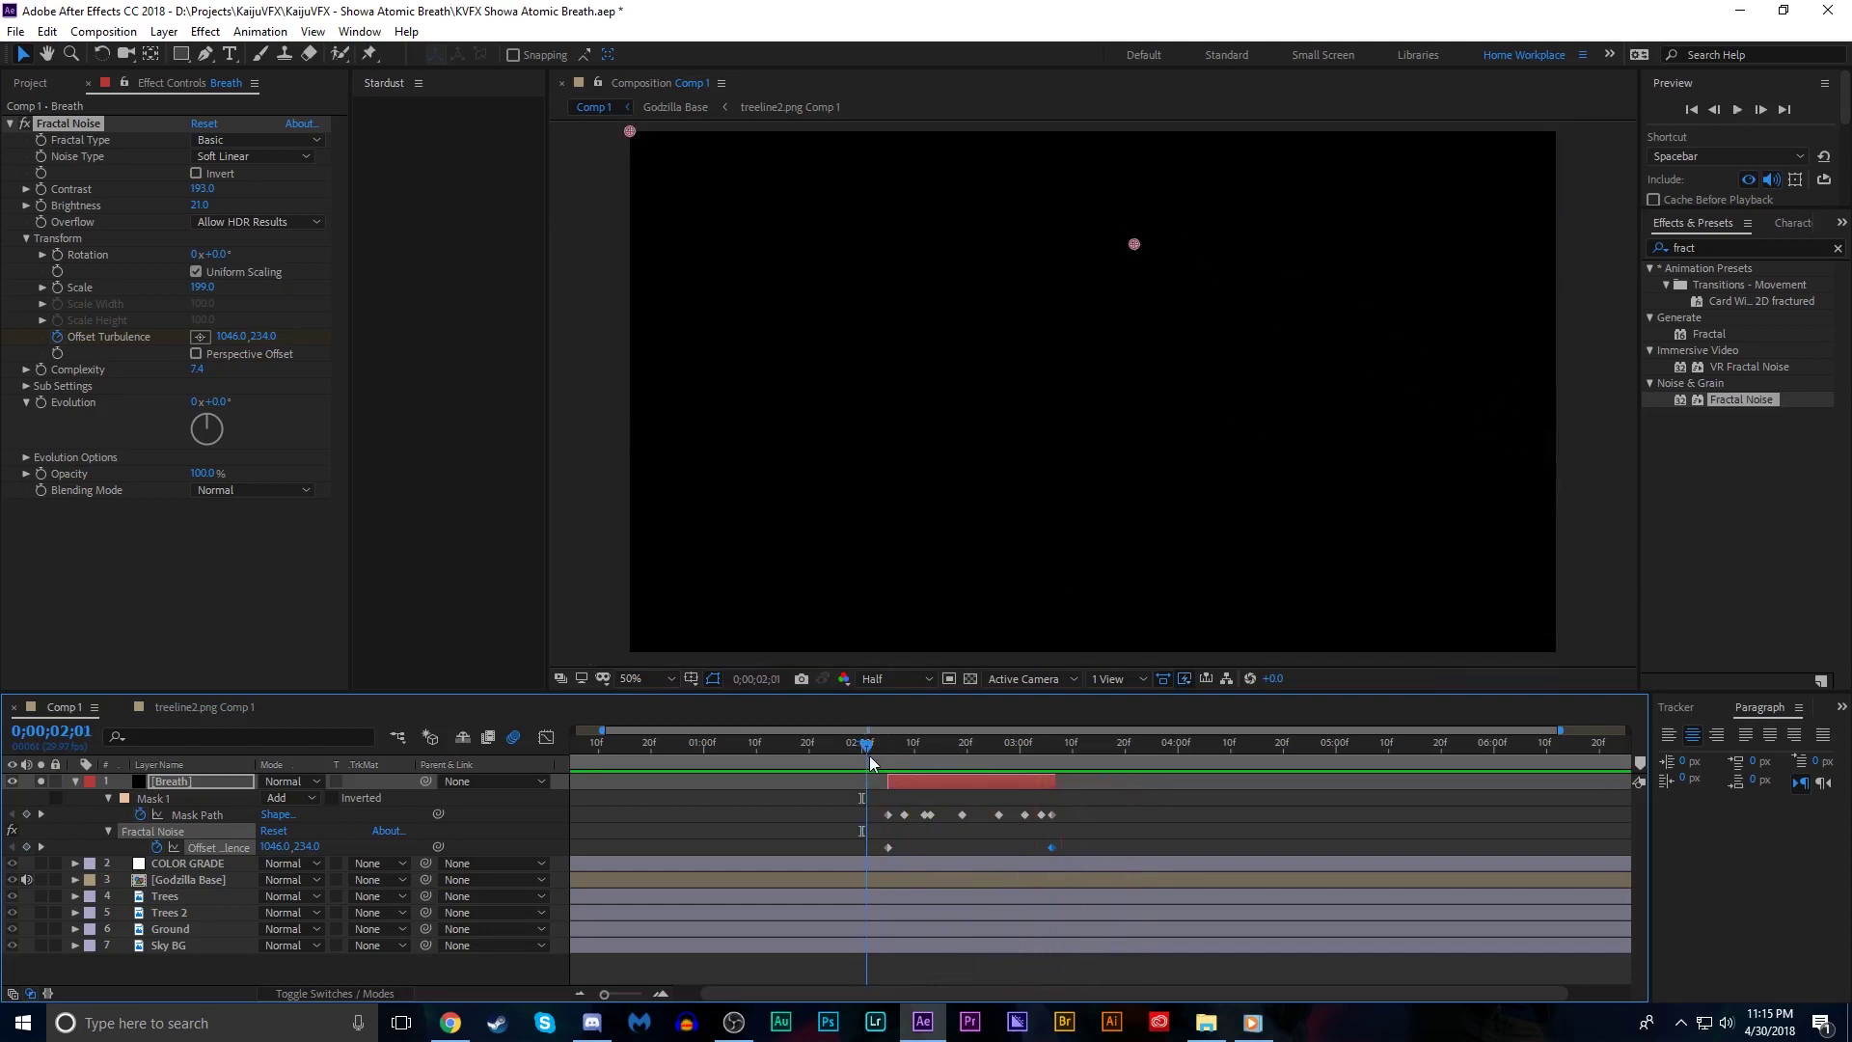
pyautogui.click(870, 755)
pyautogui.moveTo(870, 755); pyautogui.dragTo(1021, 748)
pyautogui.press('i')
pyautogui.click(1049, 742)
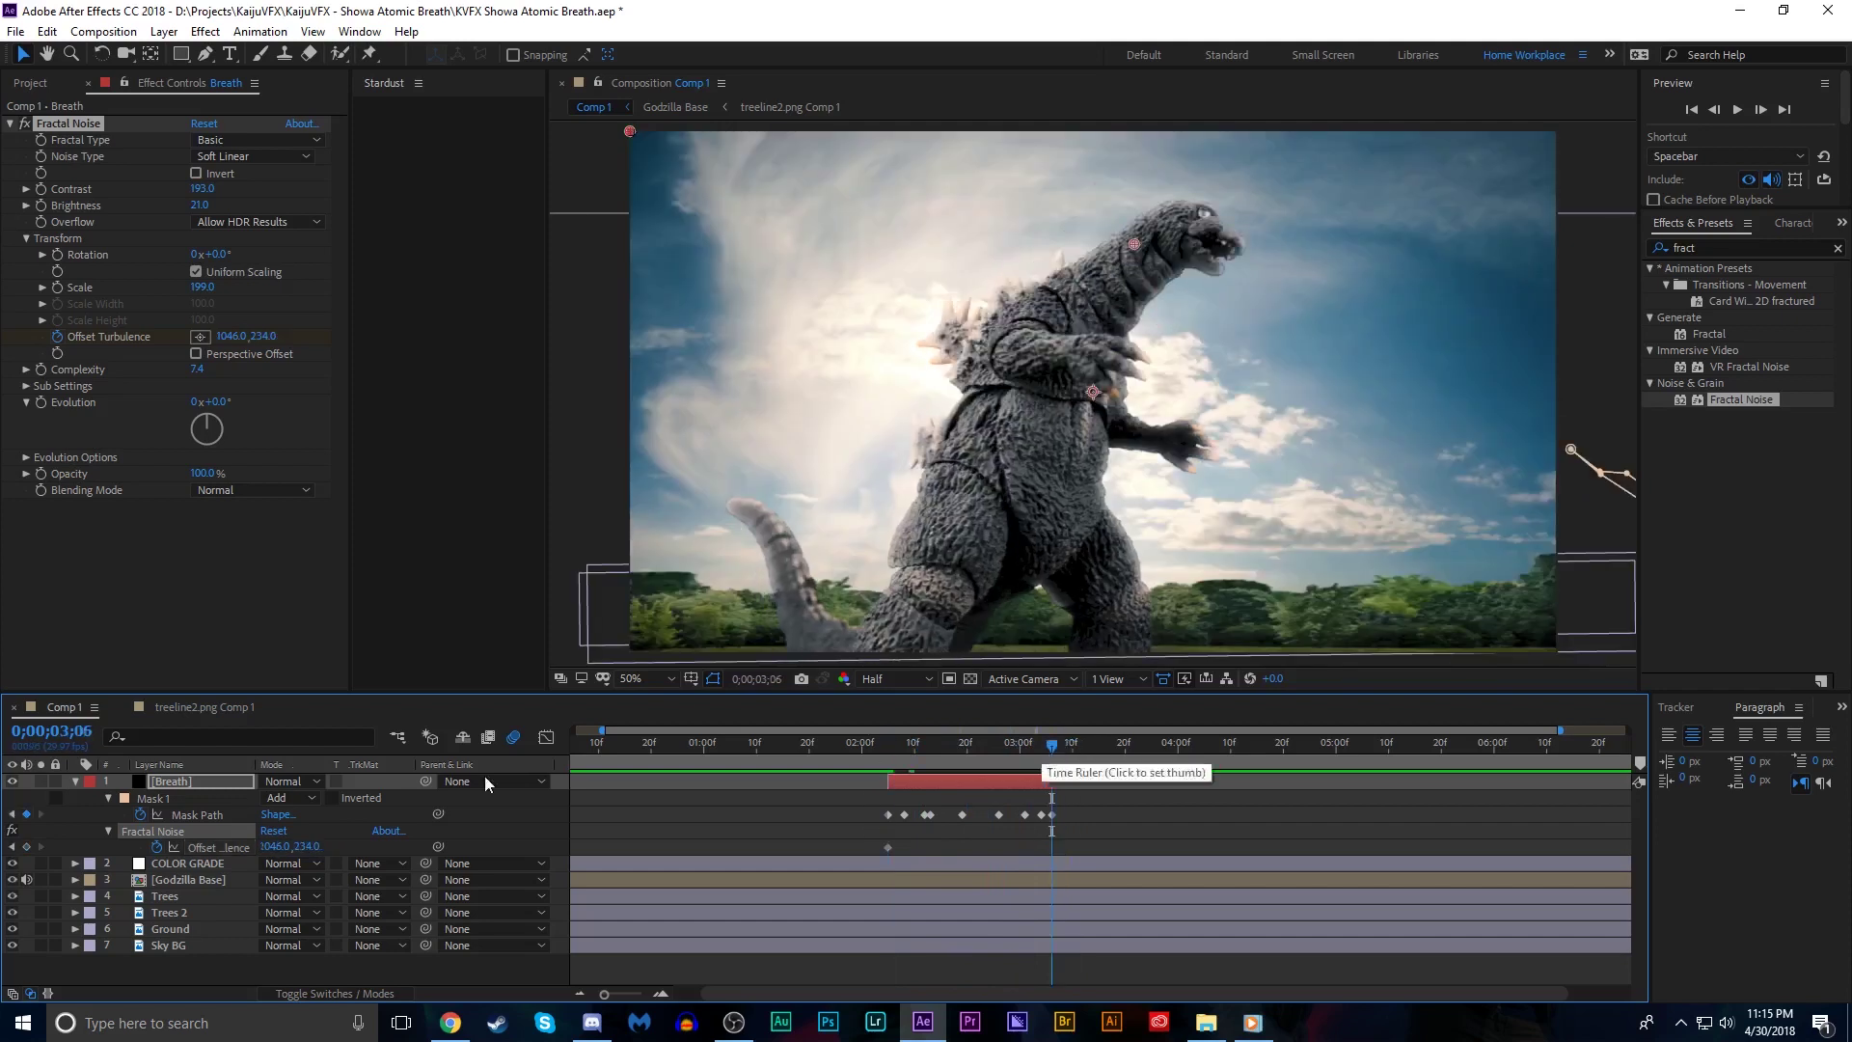
# Redo the 0;00;03;06 offset keyframe at 6766,3802 and preview the breath again
pyautogui.click(26, 846)
pyautogui.click(40, 781)
pyautogui.press(',')
pyautogui.press(',')
pyautogui.press(',')
pyautogui.press(',')
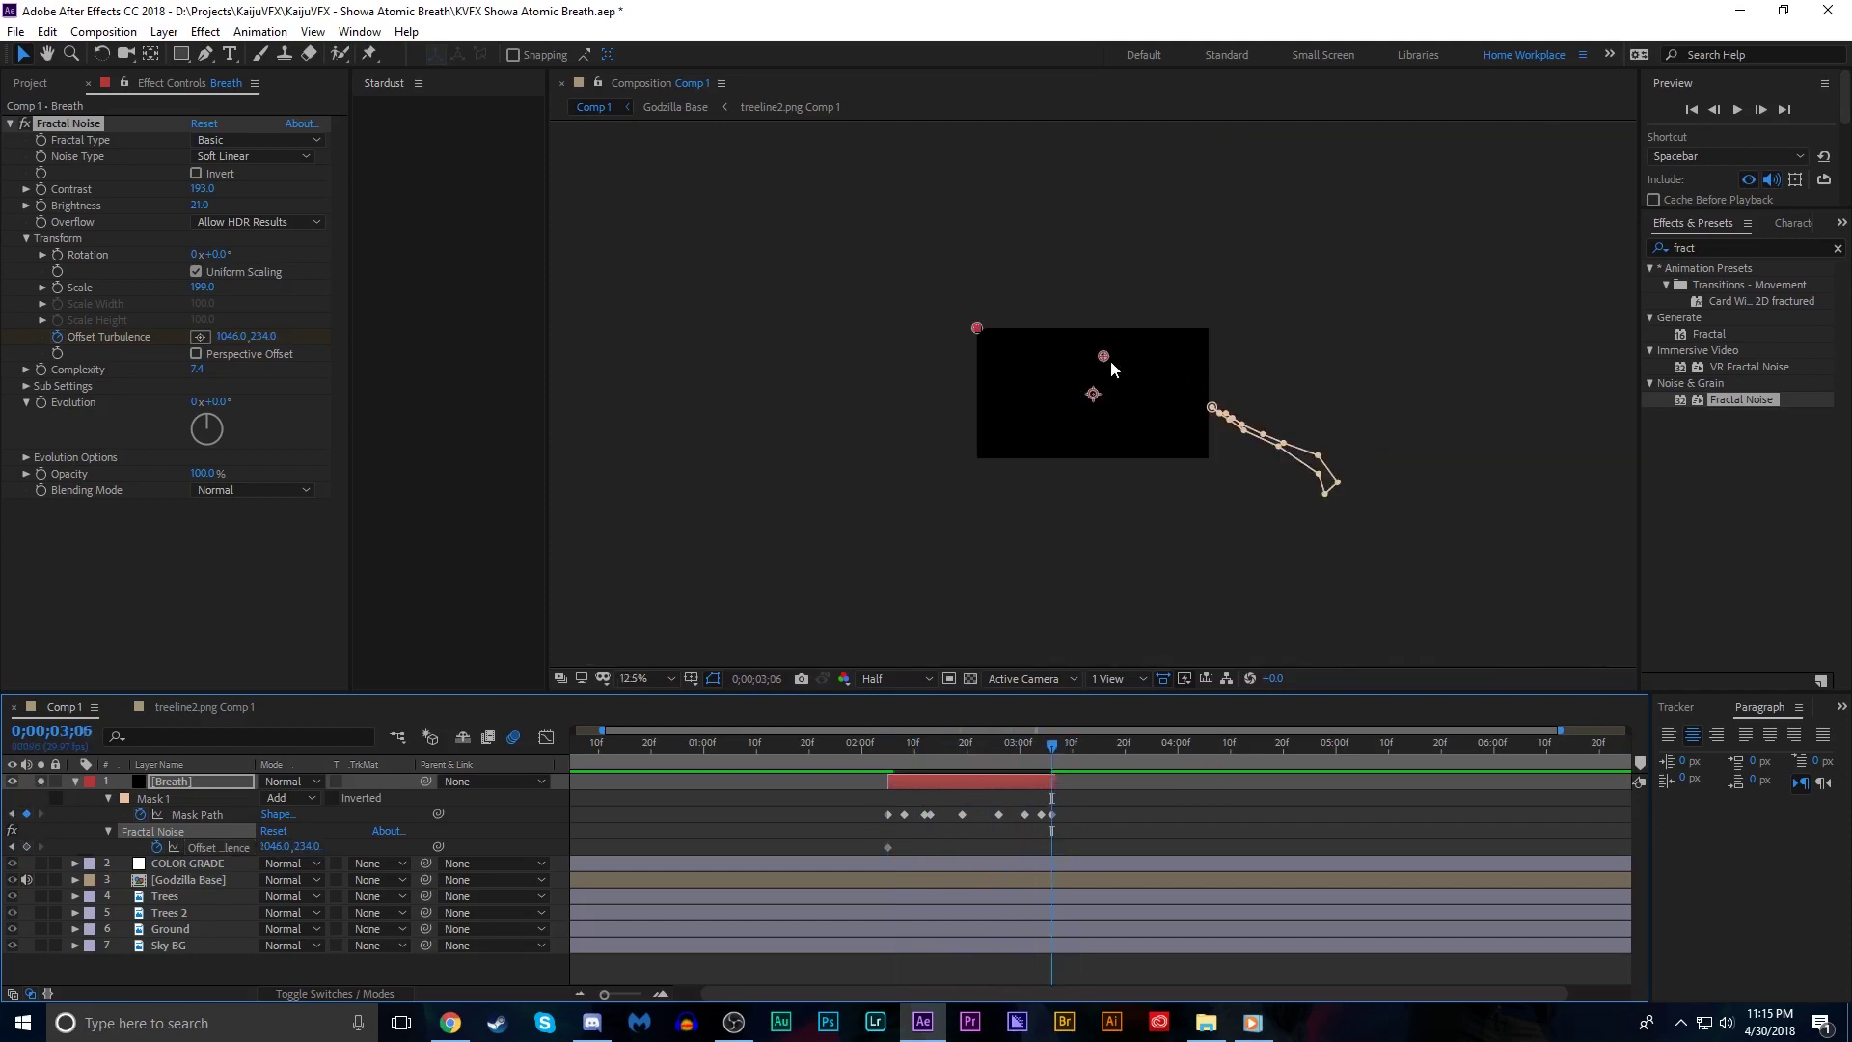
pyautogui.moveTo(1105, 357); pyautogui.dragTo(1845, 831)
pyautogui.press('.')
pyautogui.press('.')
pyautogui.press('.')
pyautogui.press('.')
pyautogui.click(887, 743)
pyautogui.press('space')
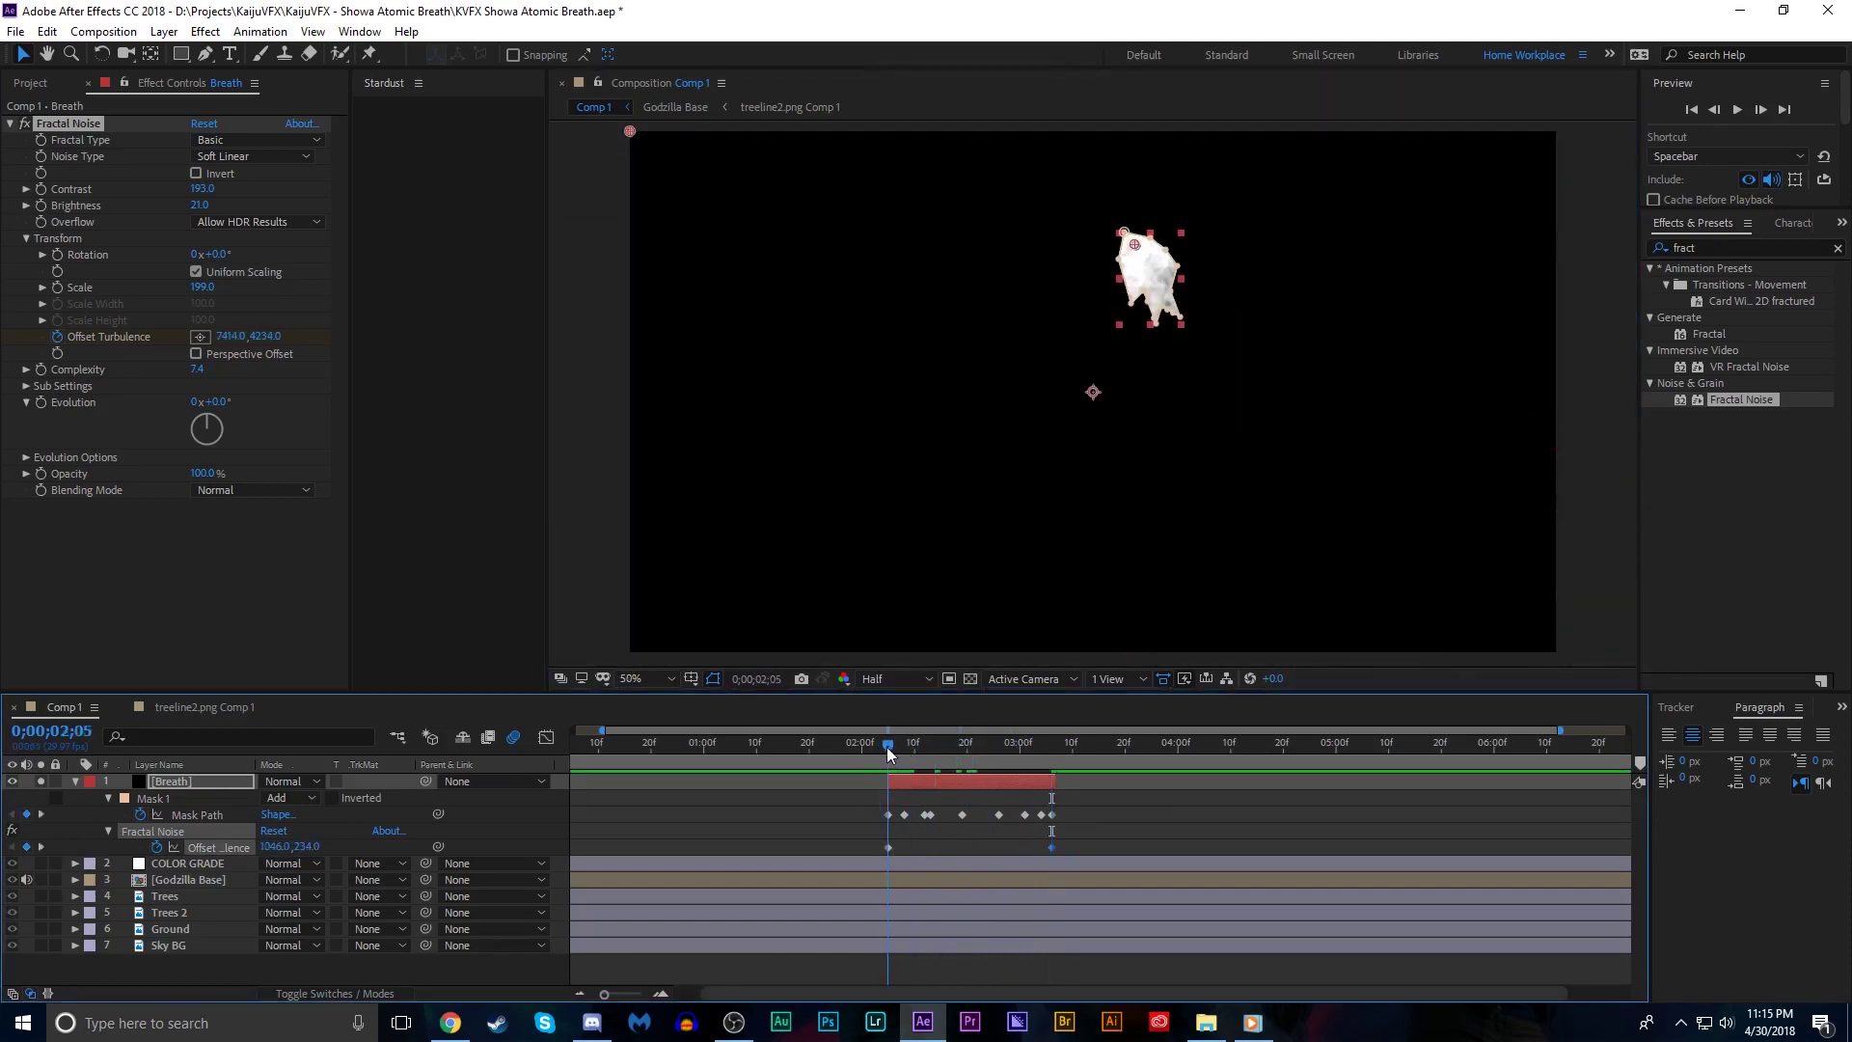
pyautogui.moveTo(887, 744)
pyautogui.mouseDown()
pyautogui.moveTo(1044, 741)
pyautogui.moveTo(882, 735)
pyautogui.moveTo(1021, 733)
pyautogui.moveTo(900, 727)
pyautogui.mouseUp()
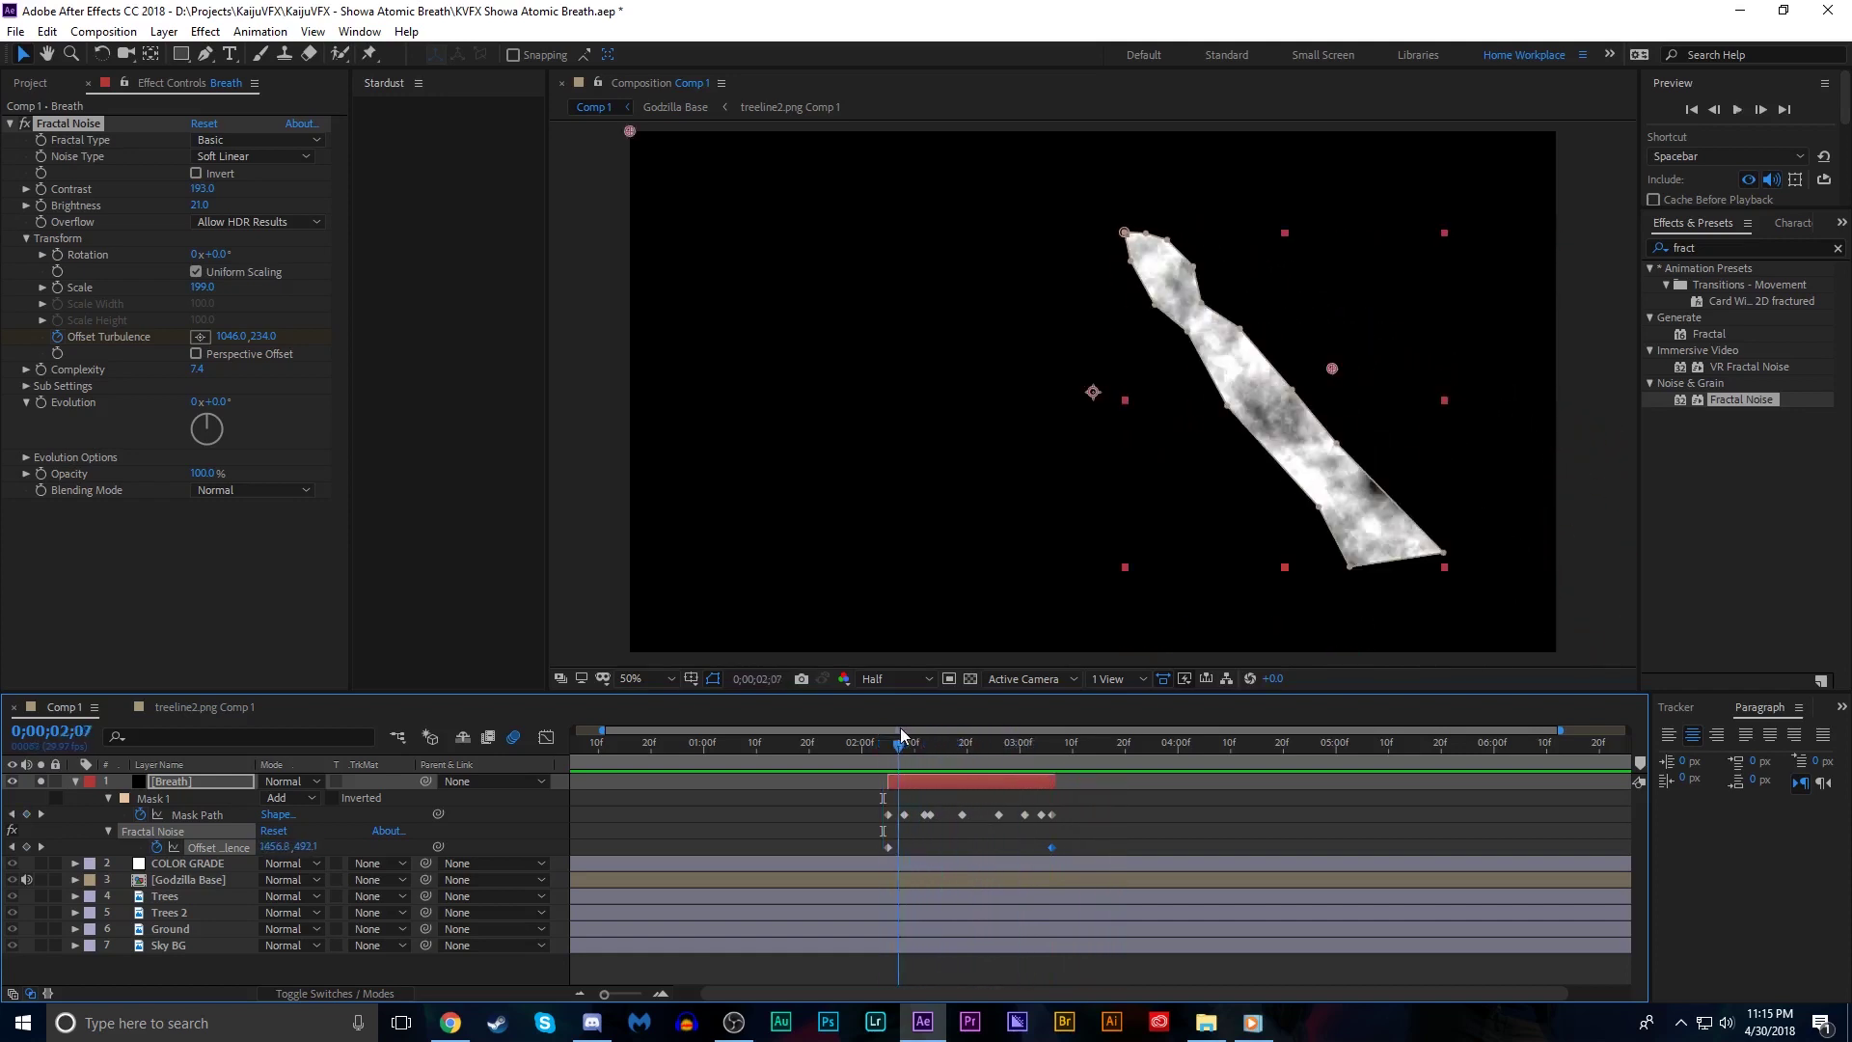
# Apply Turbulent Displace to the Breath layer and adjust its Amount
pyautogui.click(1739, 247)
pyautogui.write('turb')
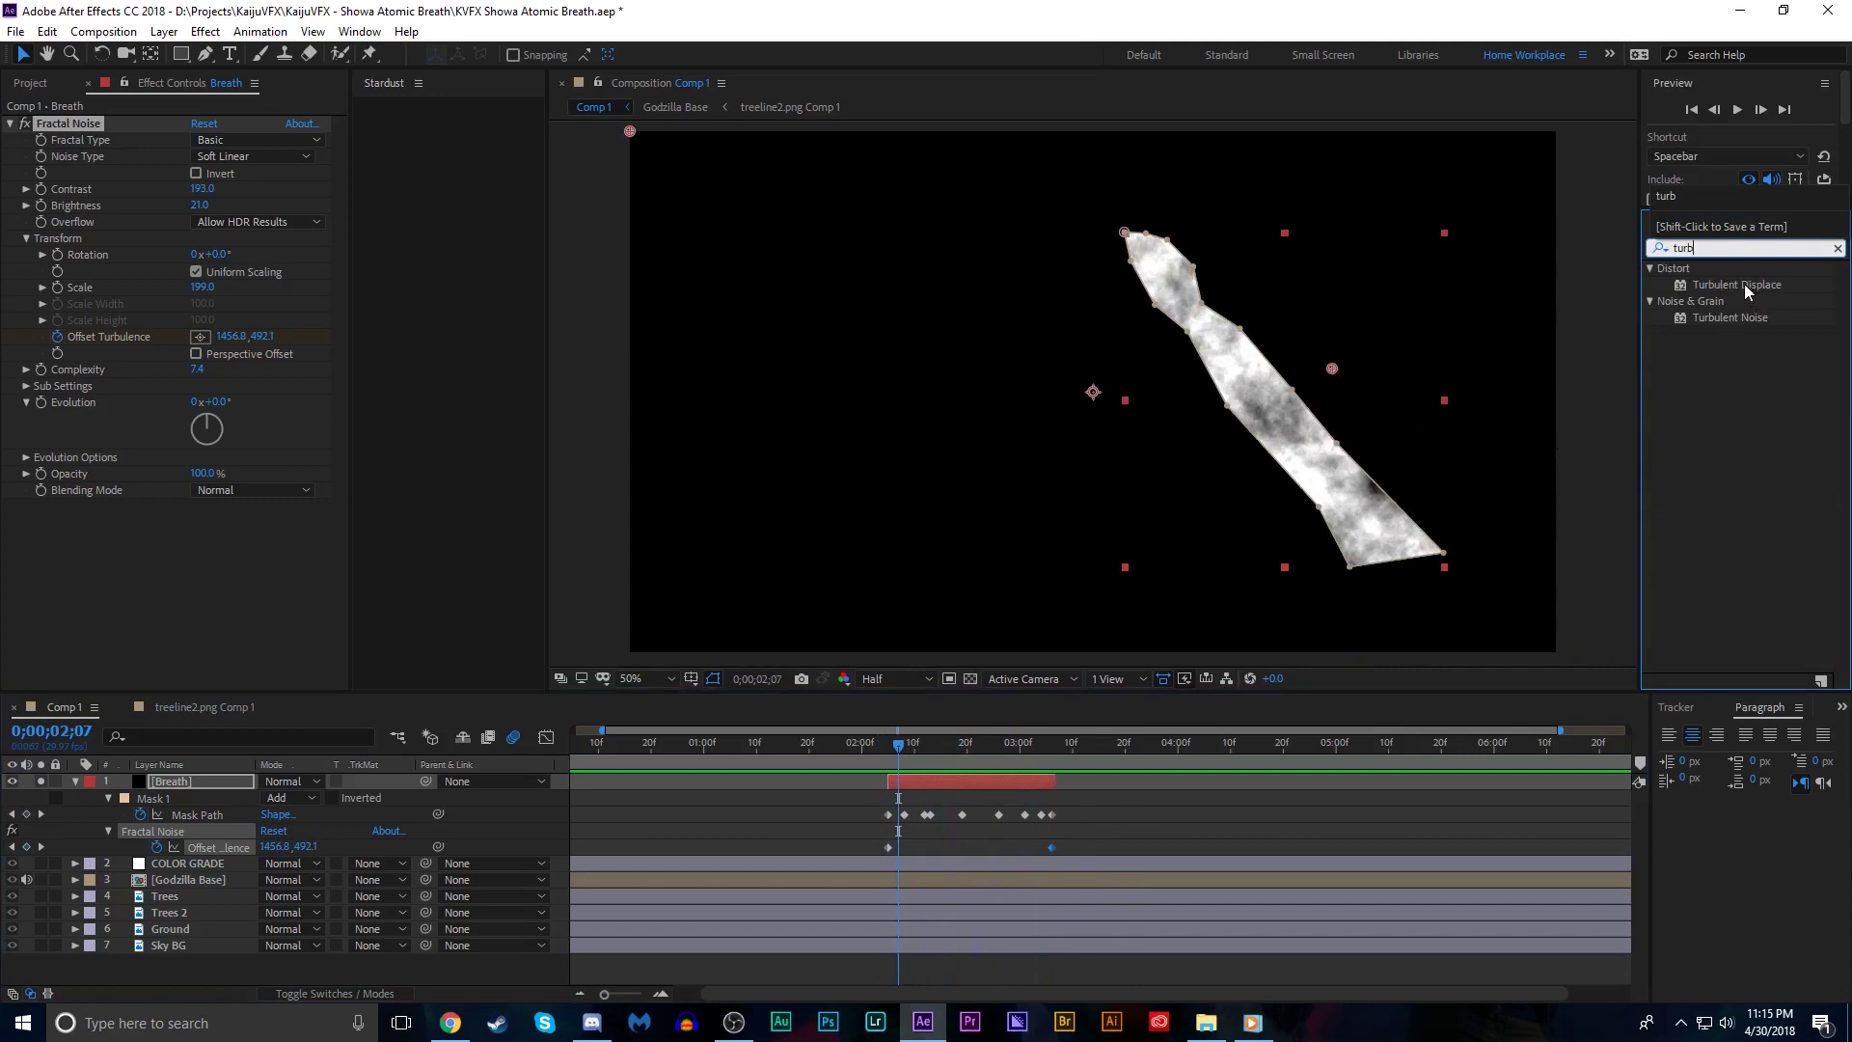
pyautogui.moveTo(1744, 284); pyautogui.dragTo(259, 508)
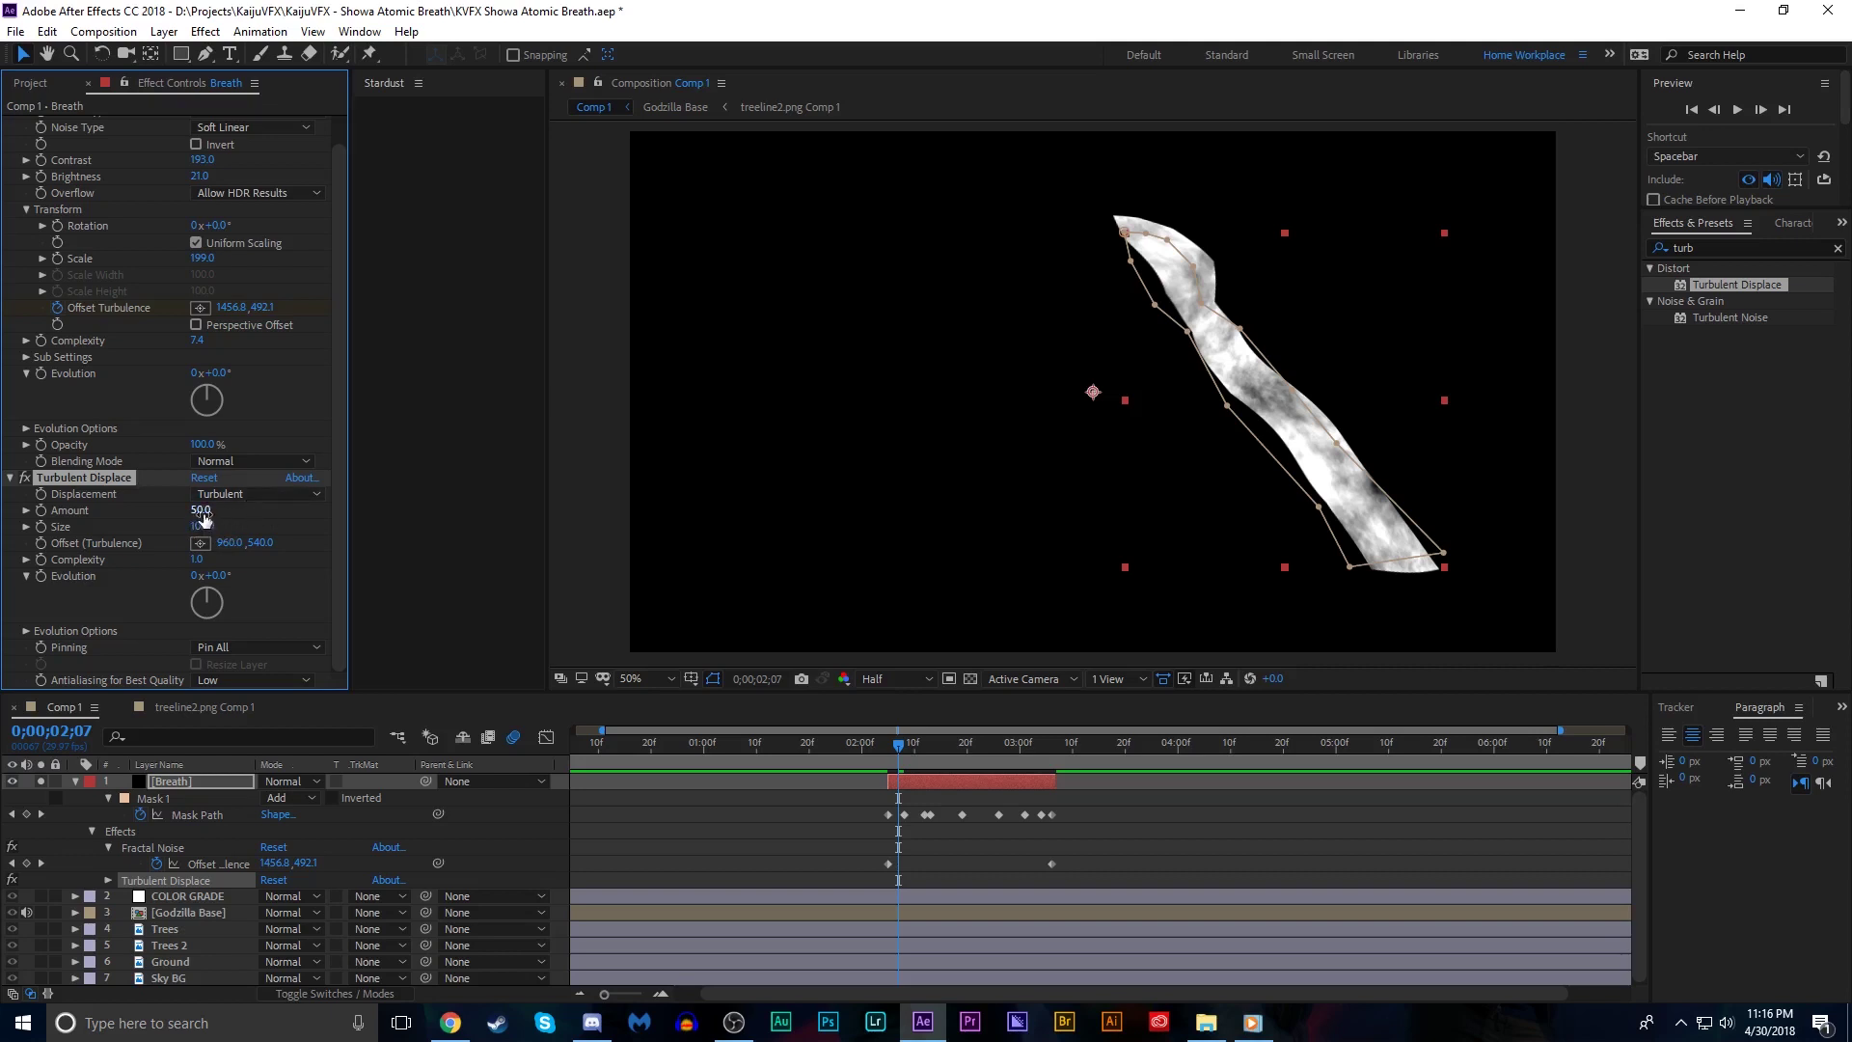
pyautogui.moveTo(201, 511); pyautogui.dragTo(96, 516)
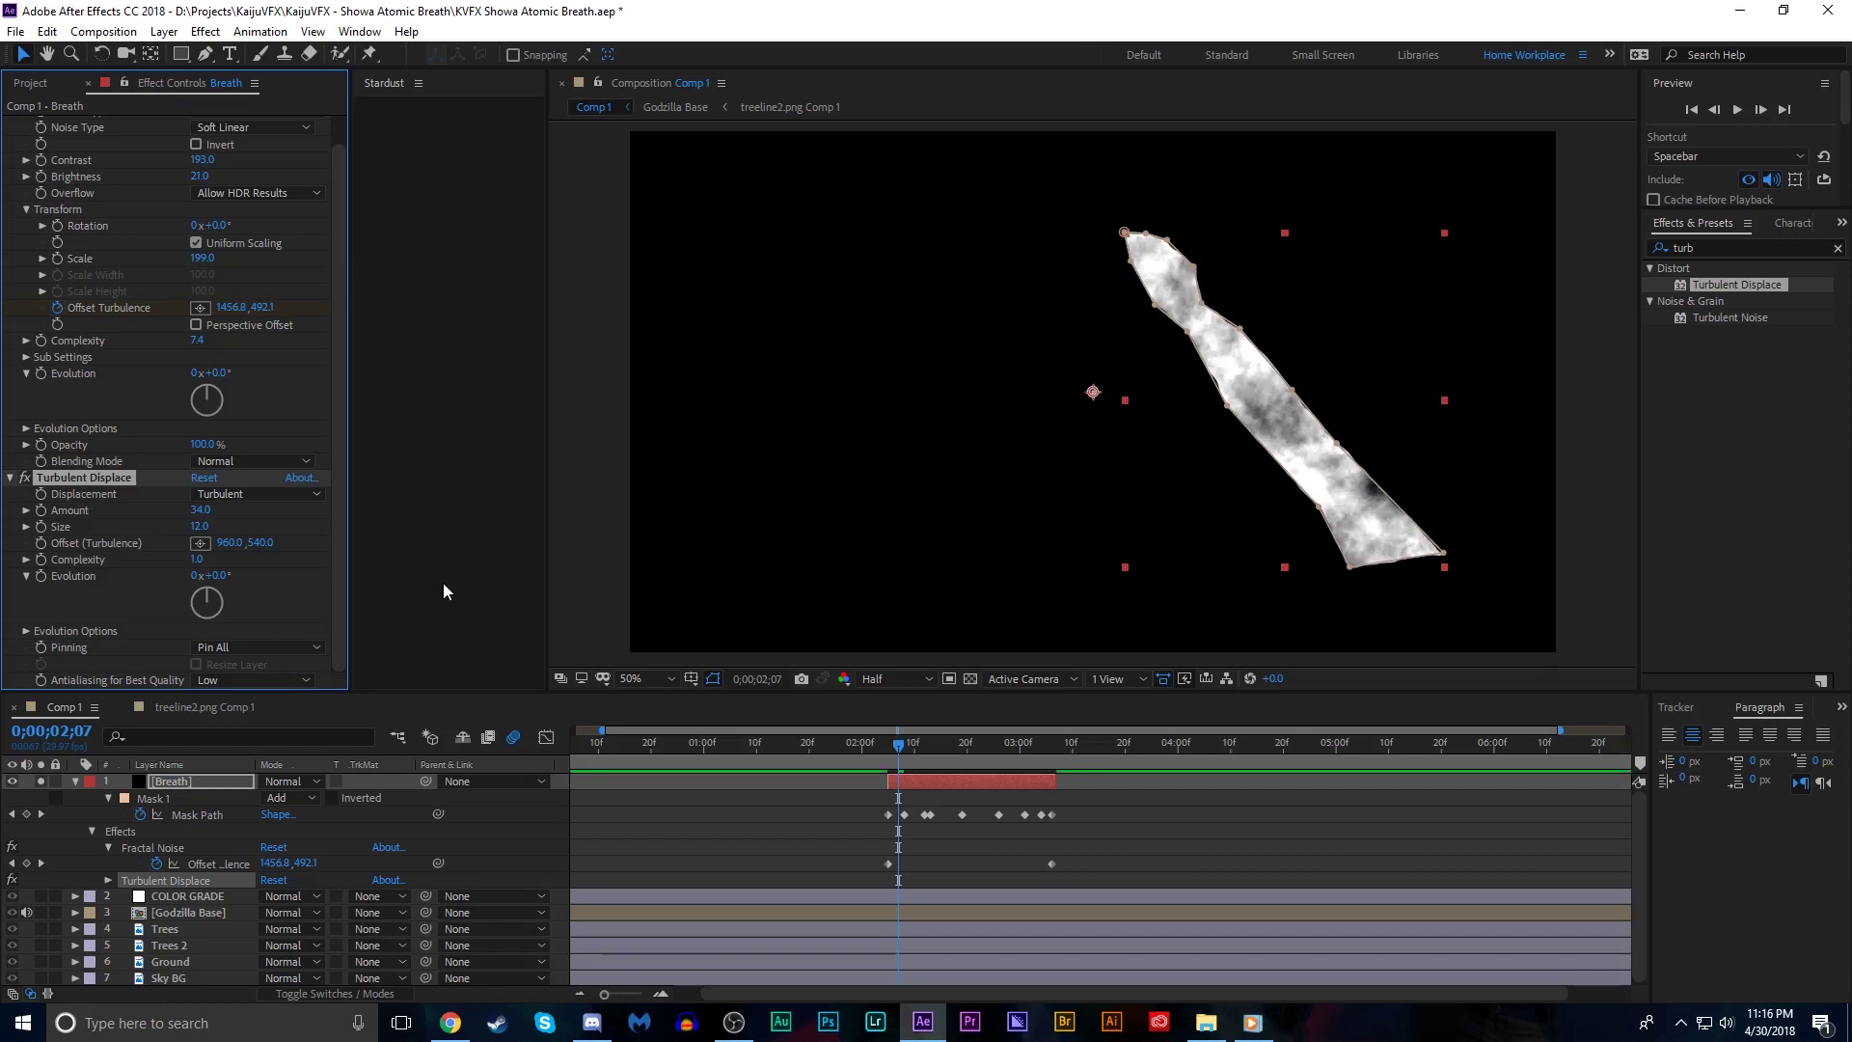
# Hide the mask outline and tune Turbulent Displace Complexity and Size to 20
pyautogui.hotkey('ctrl', 'shift', 'h')
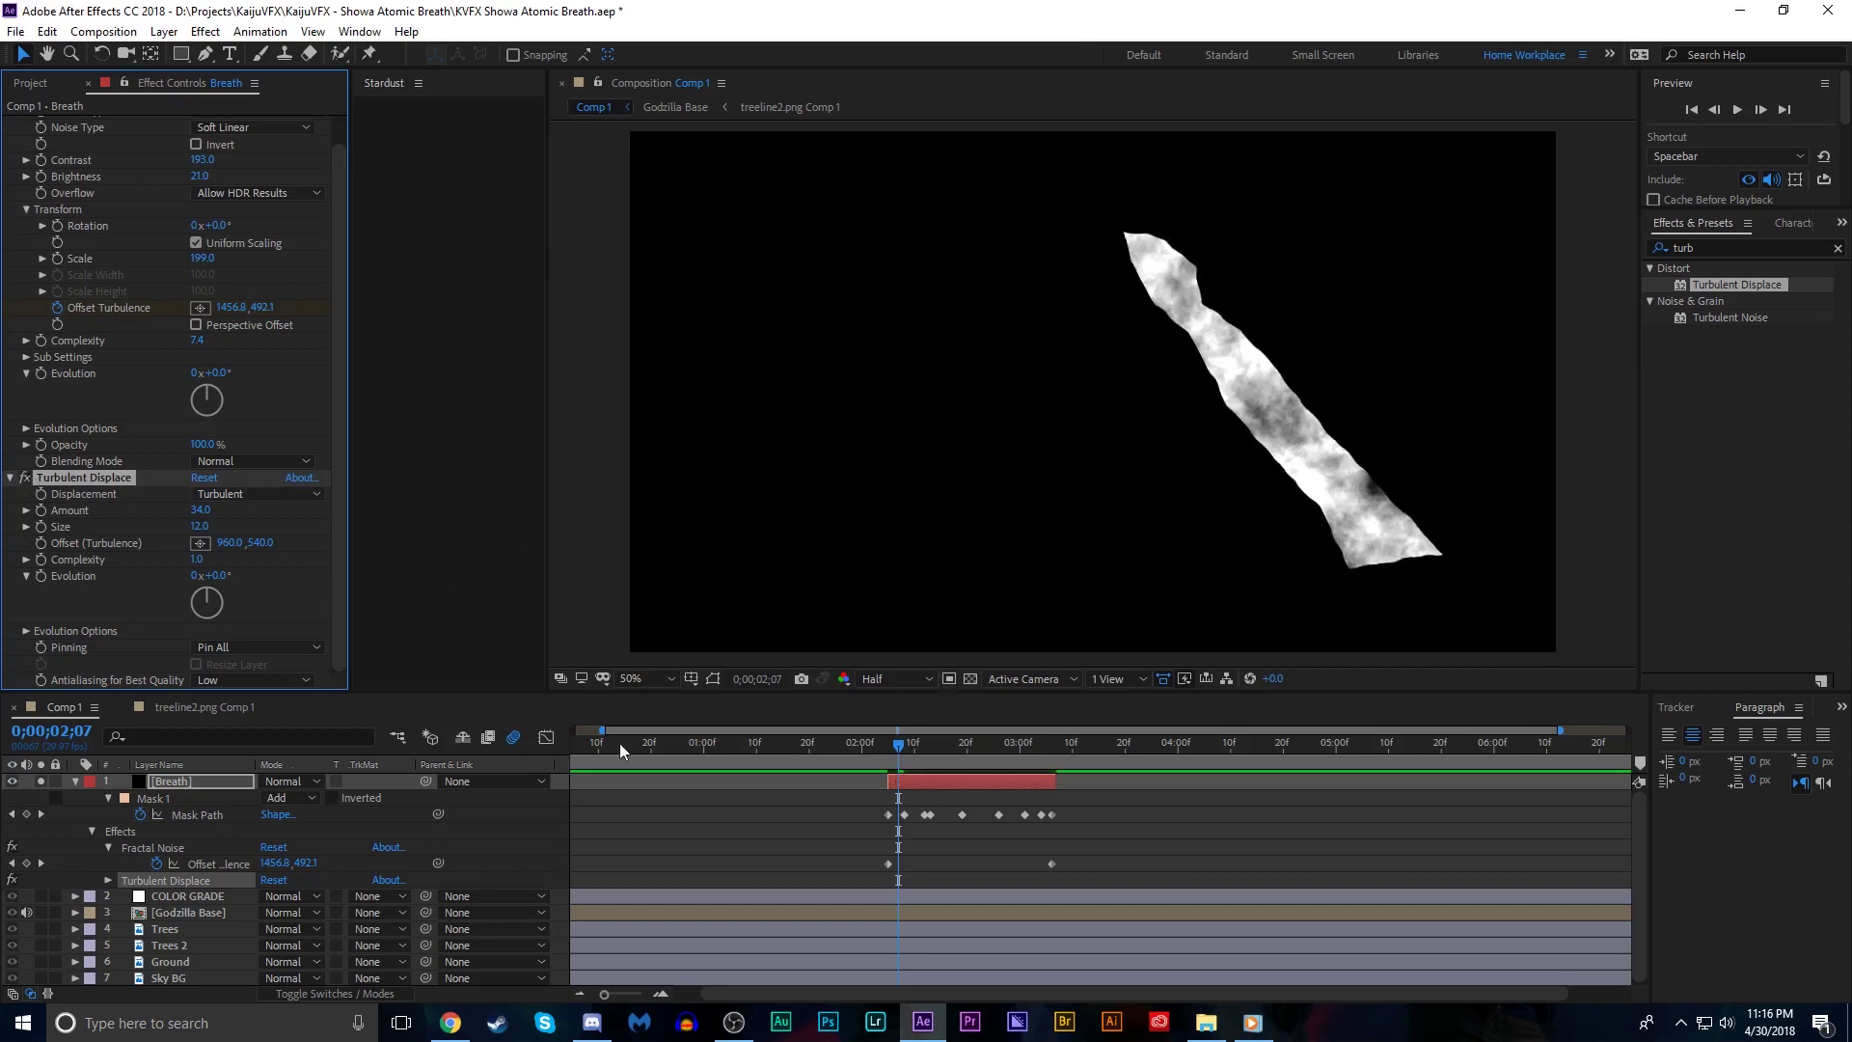
pyautogui.press('pagedown')
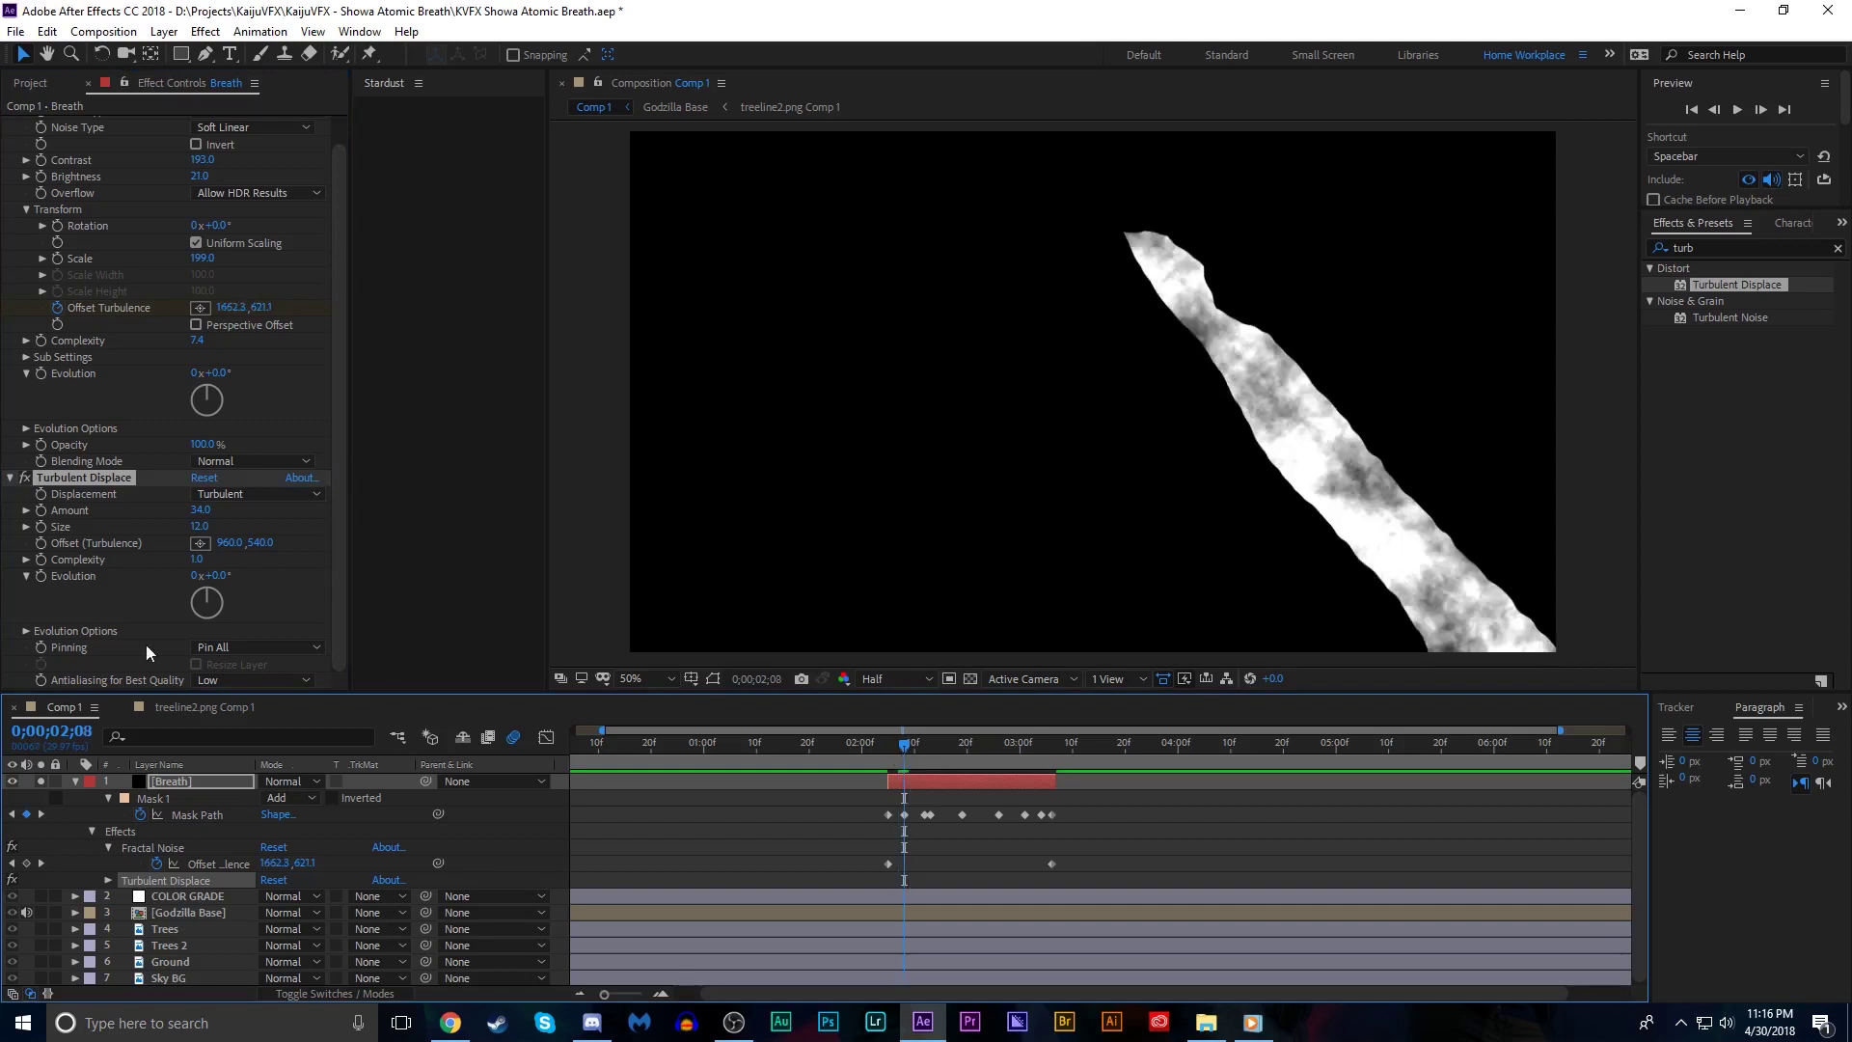
pyautogui.moveTo(199, 561); pyautogui.dragTo(806, 503)
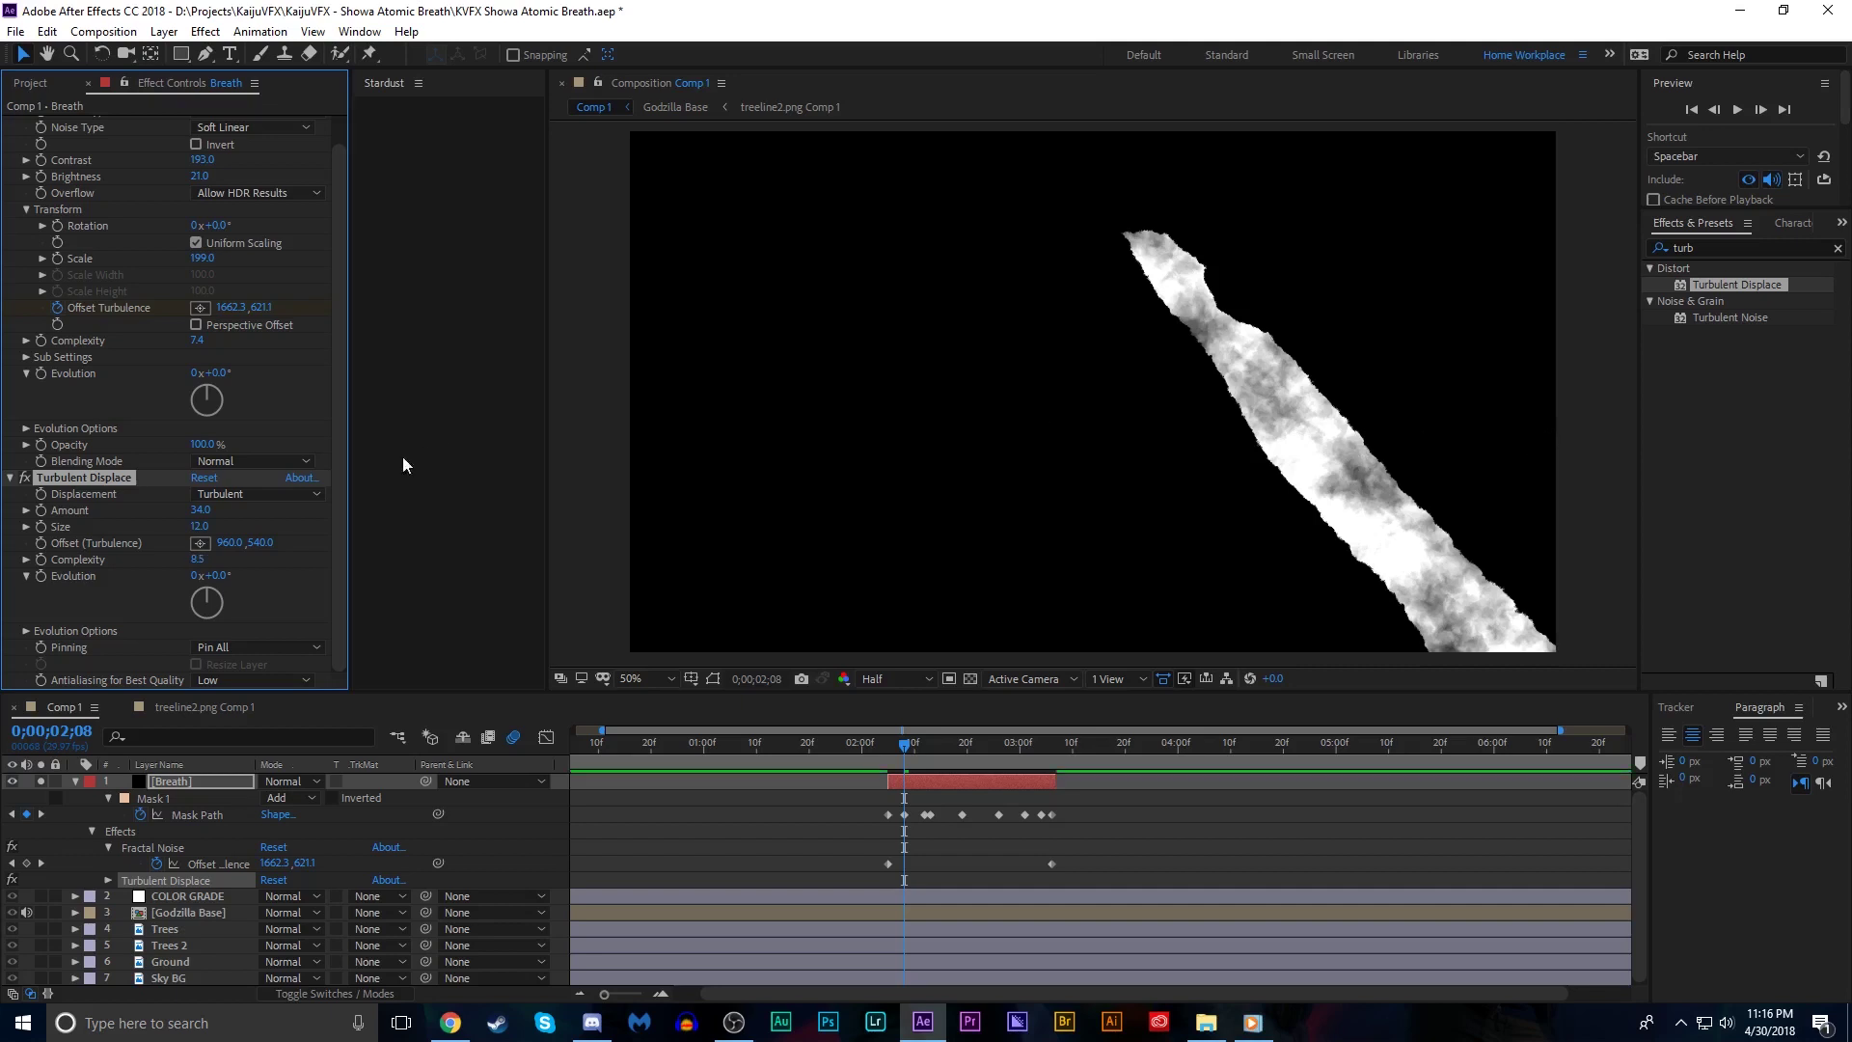
pyautogui.moveTo(204, 526)
pyautogui.mouseDown()
pyautogui.moveTo(250, 521)
pyautogui.moveTo(211, 519)
pyautogui.moveTo(225, 501)
pyautogui.moveTo(169, 518)
pyautogui.mouseUp()
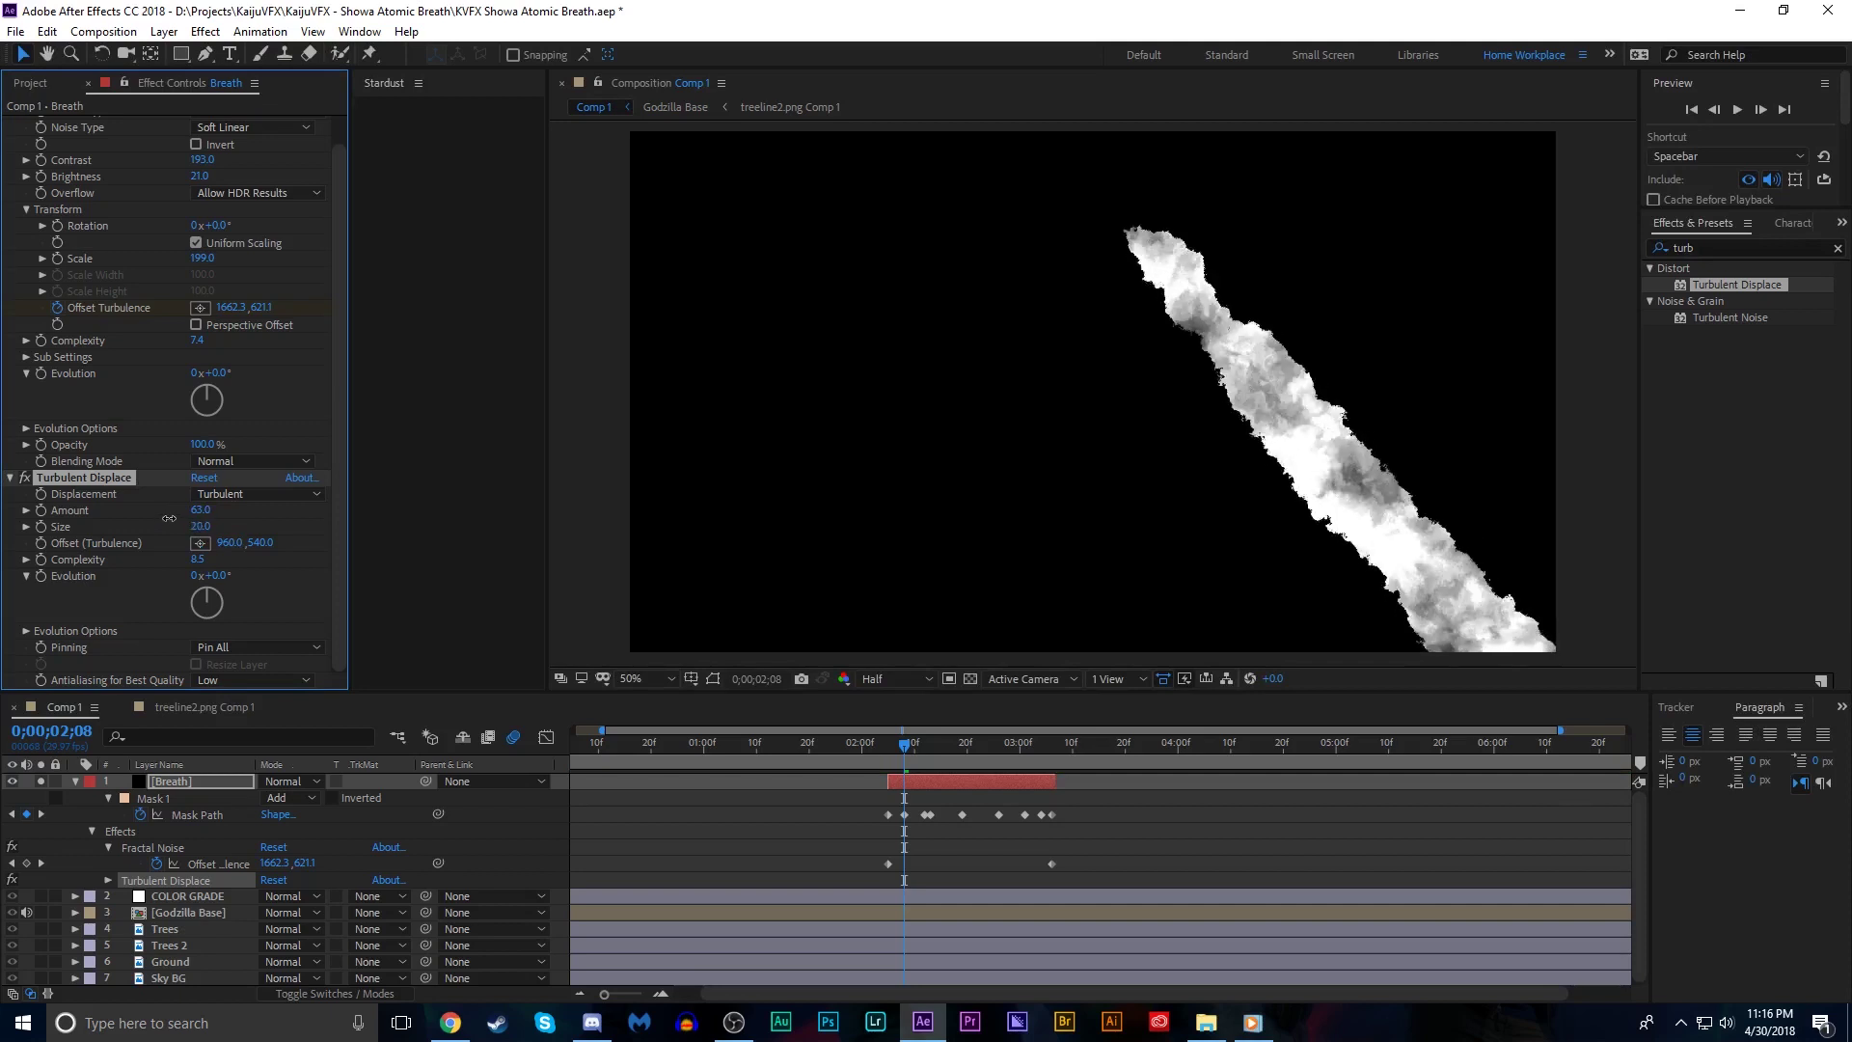
pyautogui.moveTo(905, 753)
pyautogui.mouseDown()
pyautogui.moveTo(888, 750)
pyautogui.moveTo(934, 752)
pyautogui.mouseUp()
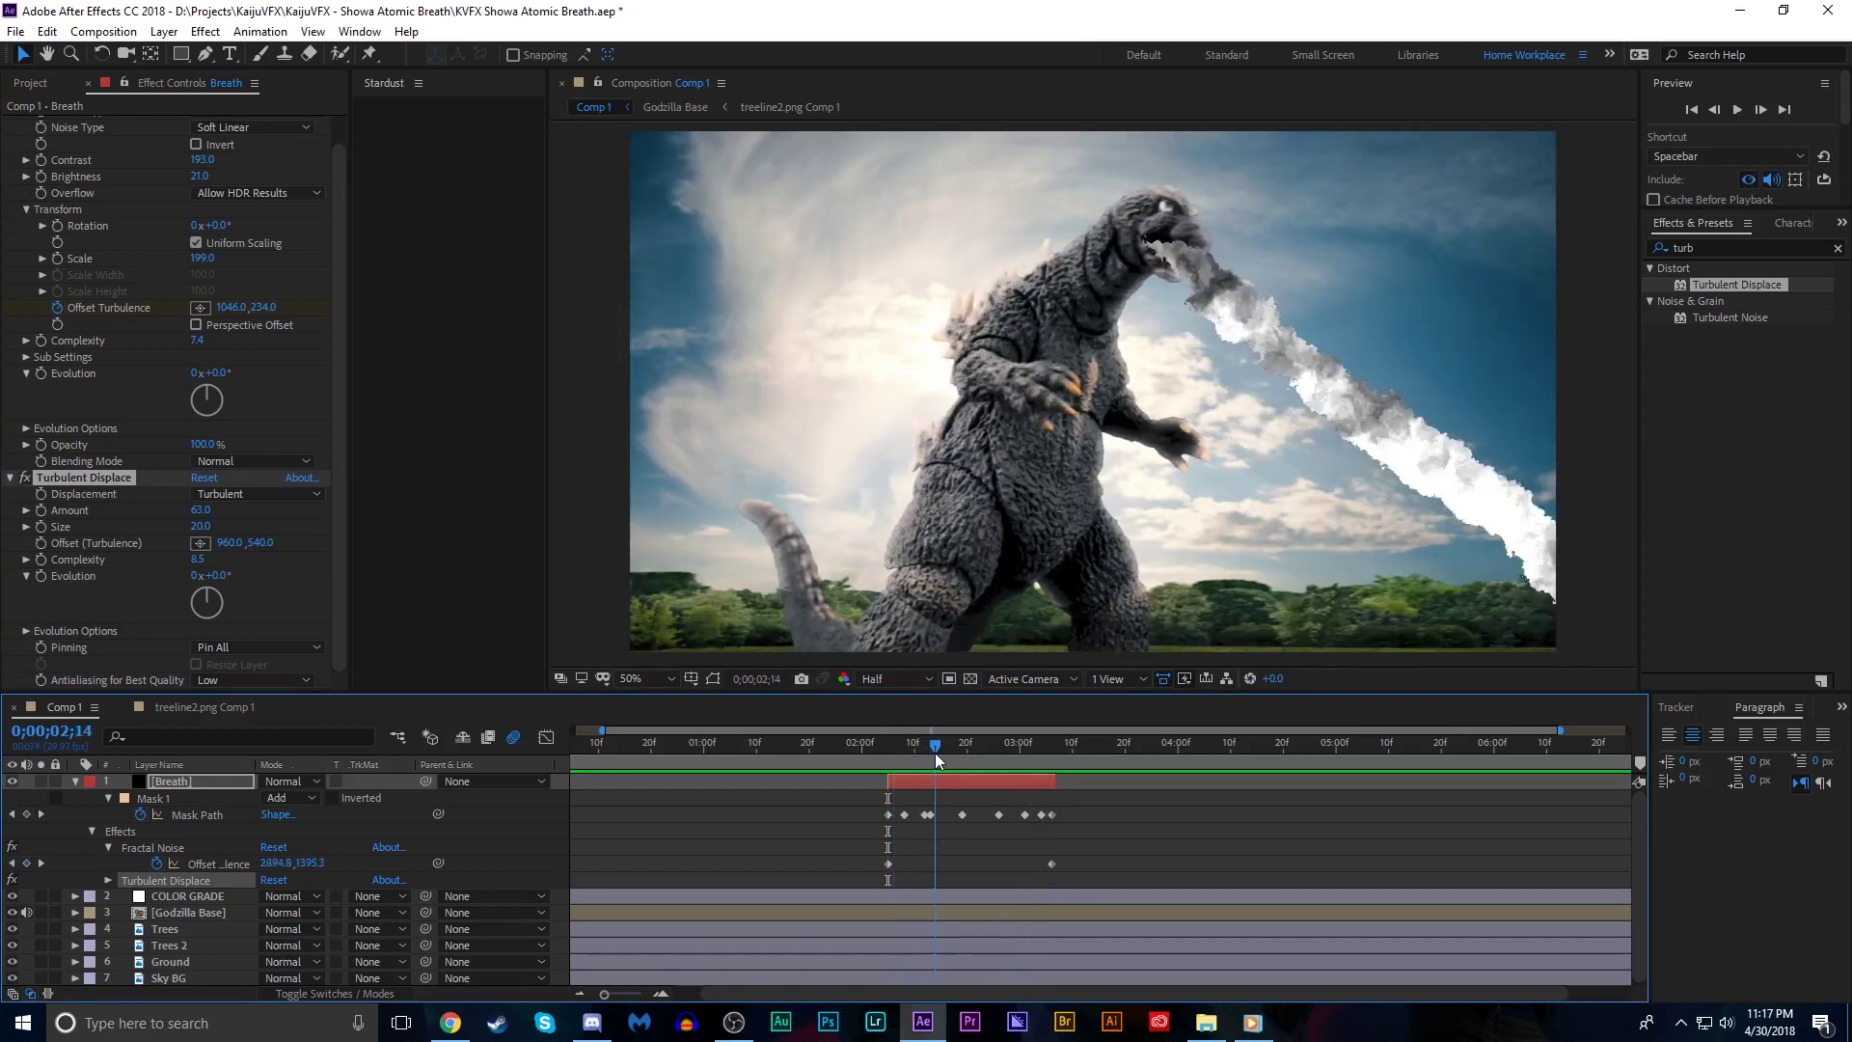
# Lower Turbulent Displace Complexity to 4.4 with the Breath layer soloed
pyautogui.moveTo(198, 559); pyautogui.dragTo(165, 557)
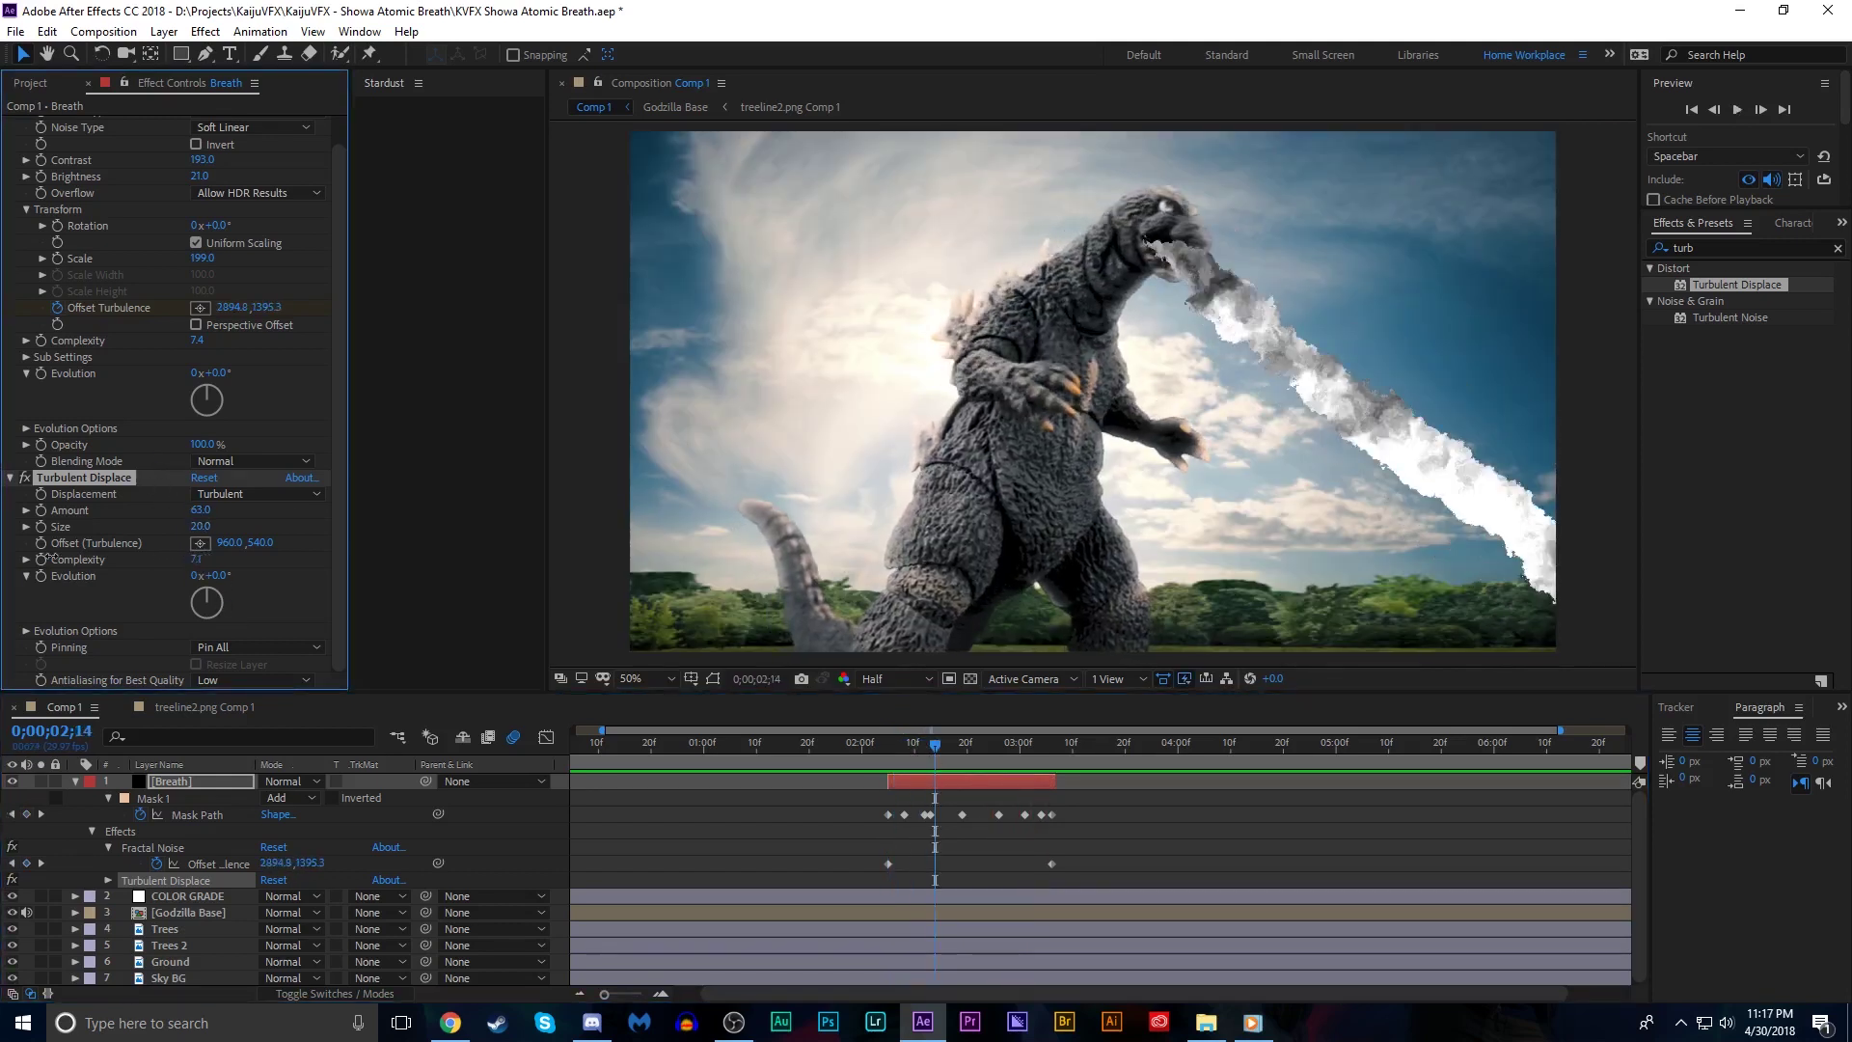
pyautogui.moveTo(53, 556); pyautogui.dragTo(29, 557)
pyautogui.click(41, 781)
pyautogui.moveTo(196, 559)
pyautogui.mouseDown()
pyautogui.moveTo(41, 564)
pyautogui.moveTo(223, 566)
pyautogui.mouseUp()
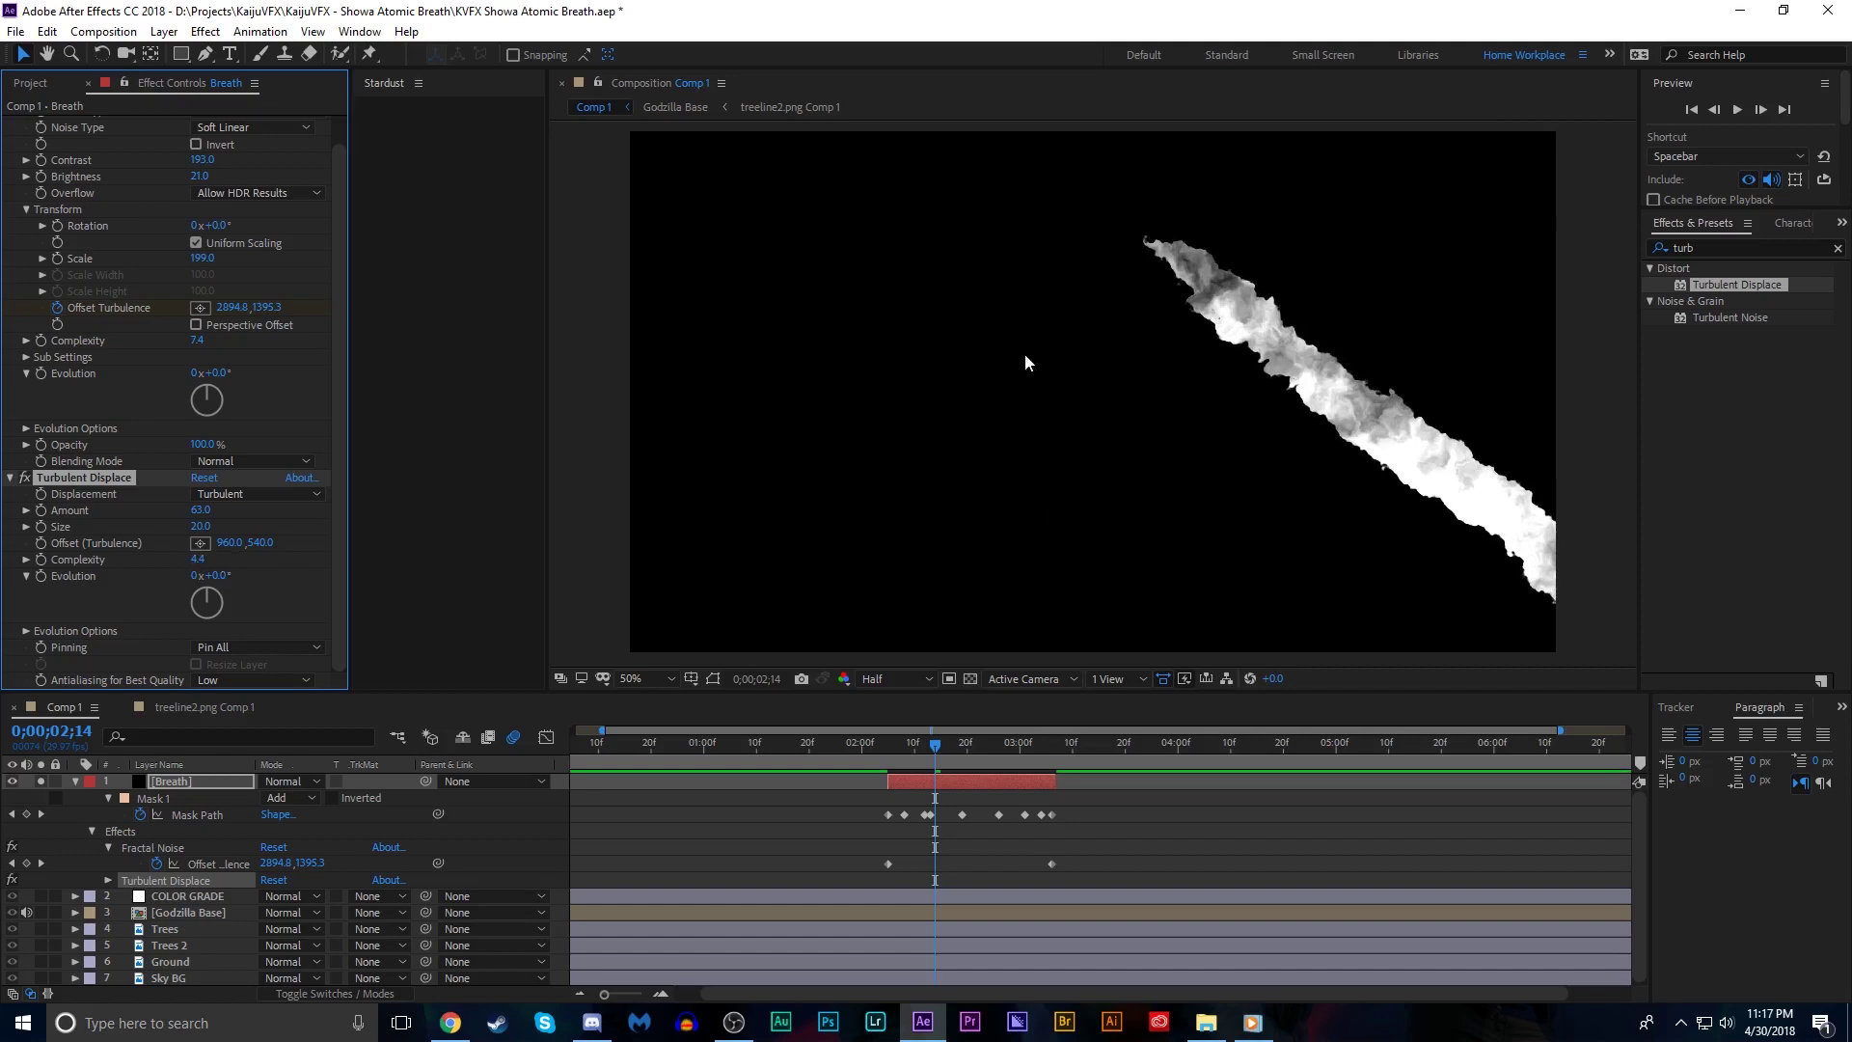
# Animate Turbulent Displace Offset from 960,540 at 02;05 to 5400,2924 at 03;06, then preview
pyautogui.press('i')
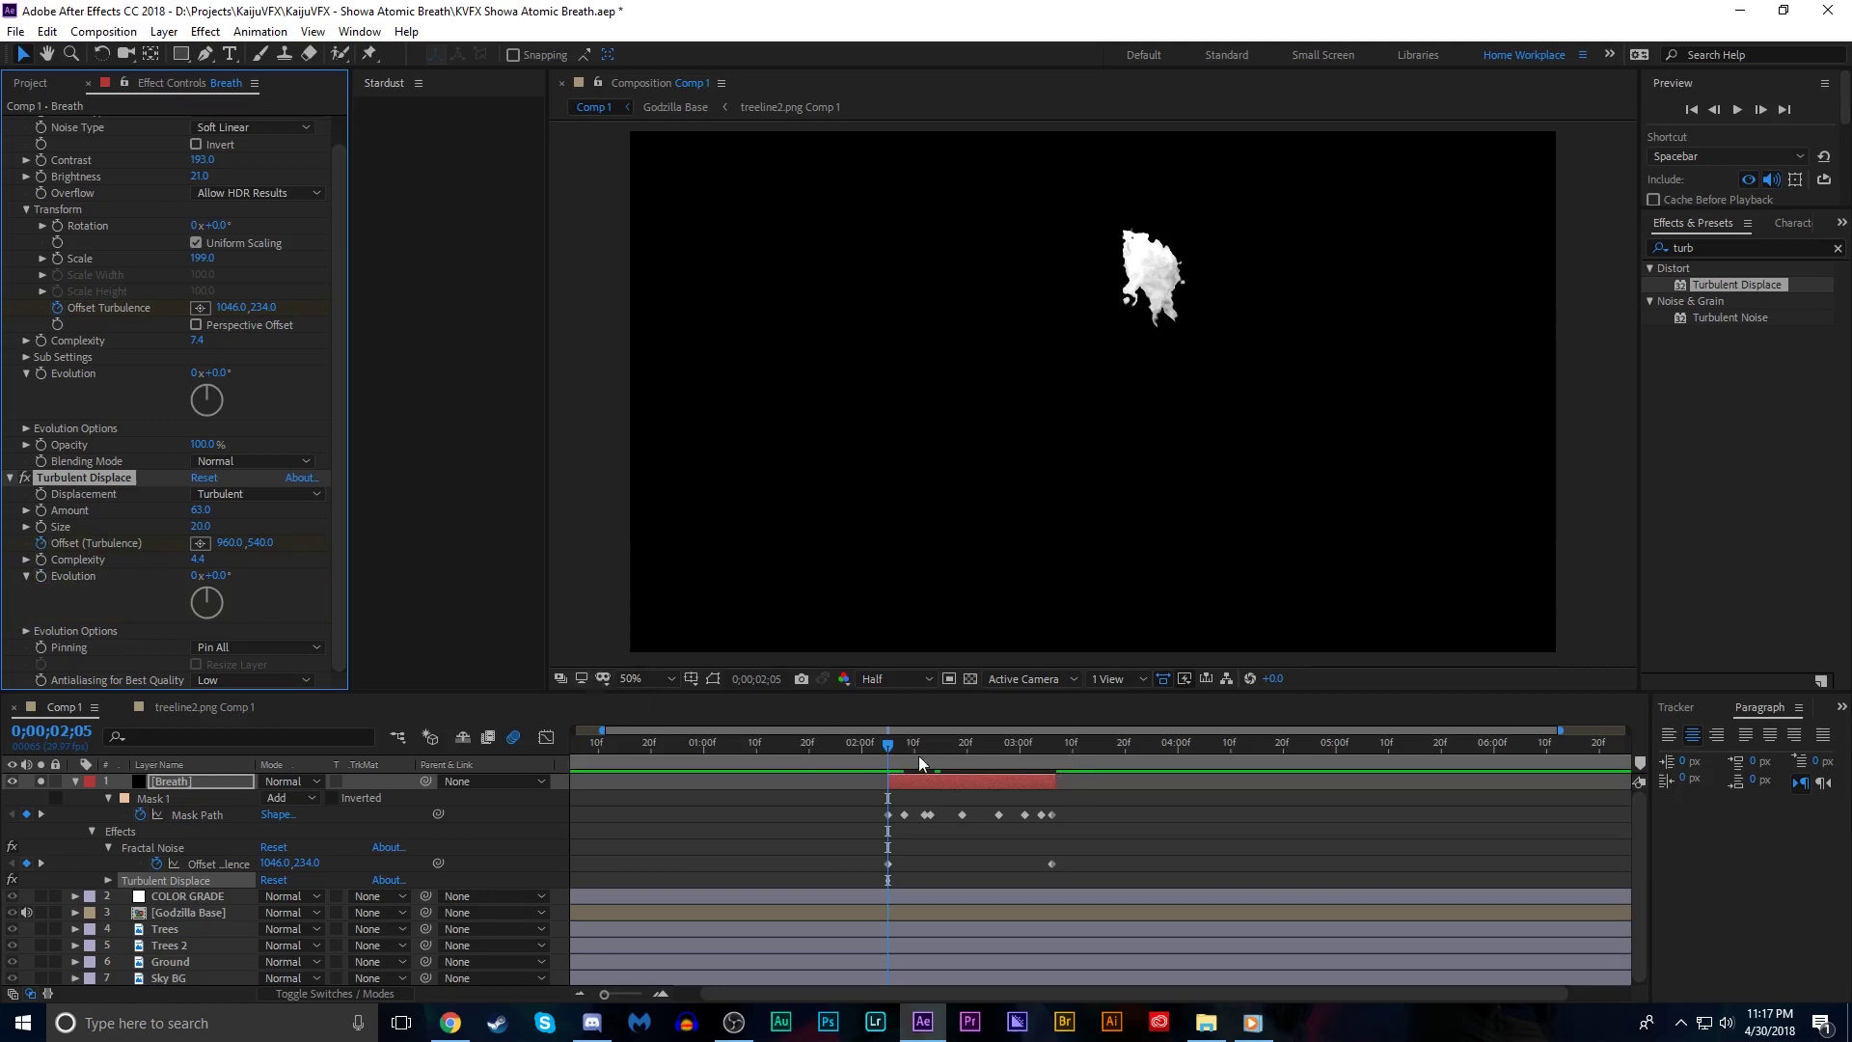
pyautogui.click(1051, 750)
pyautogui.scroll(-4, 1065, 495)
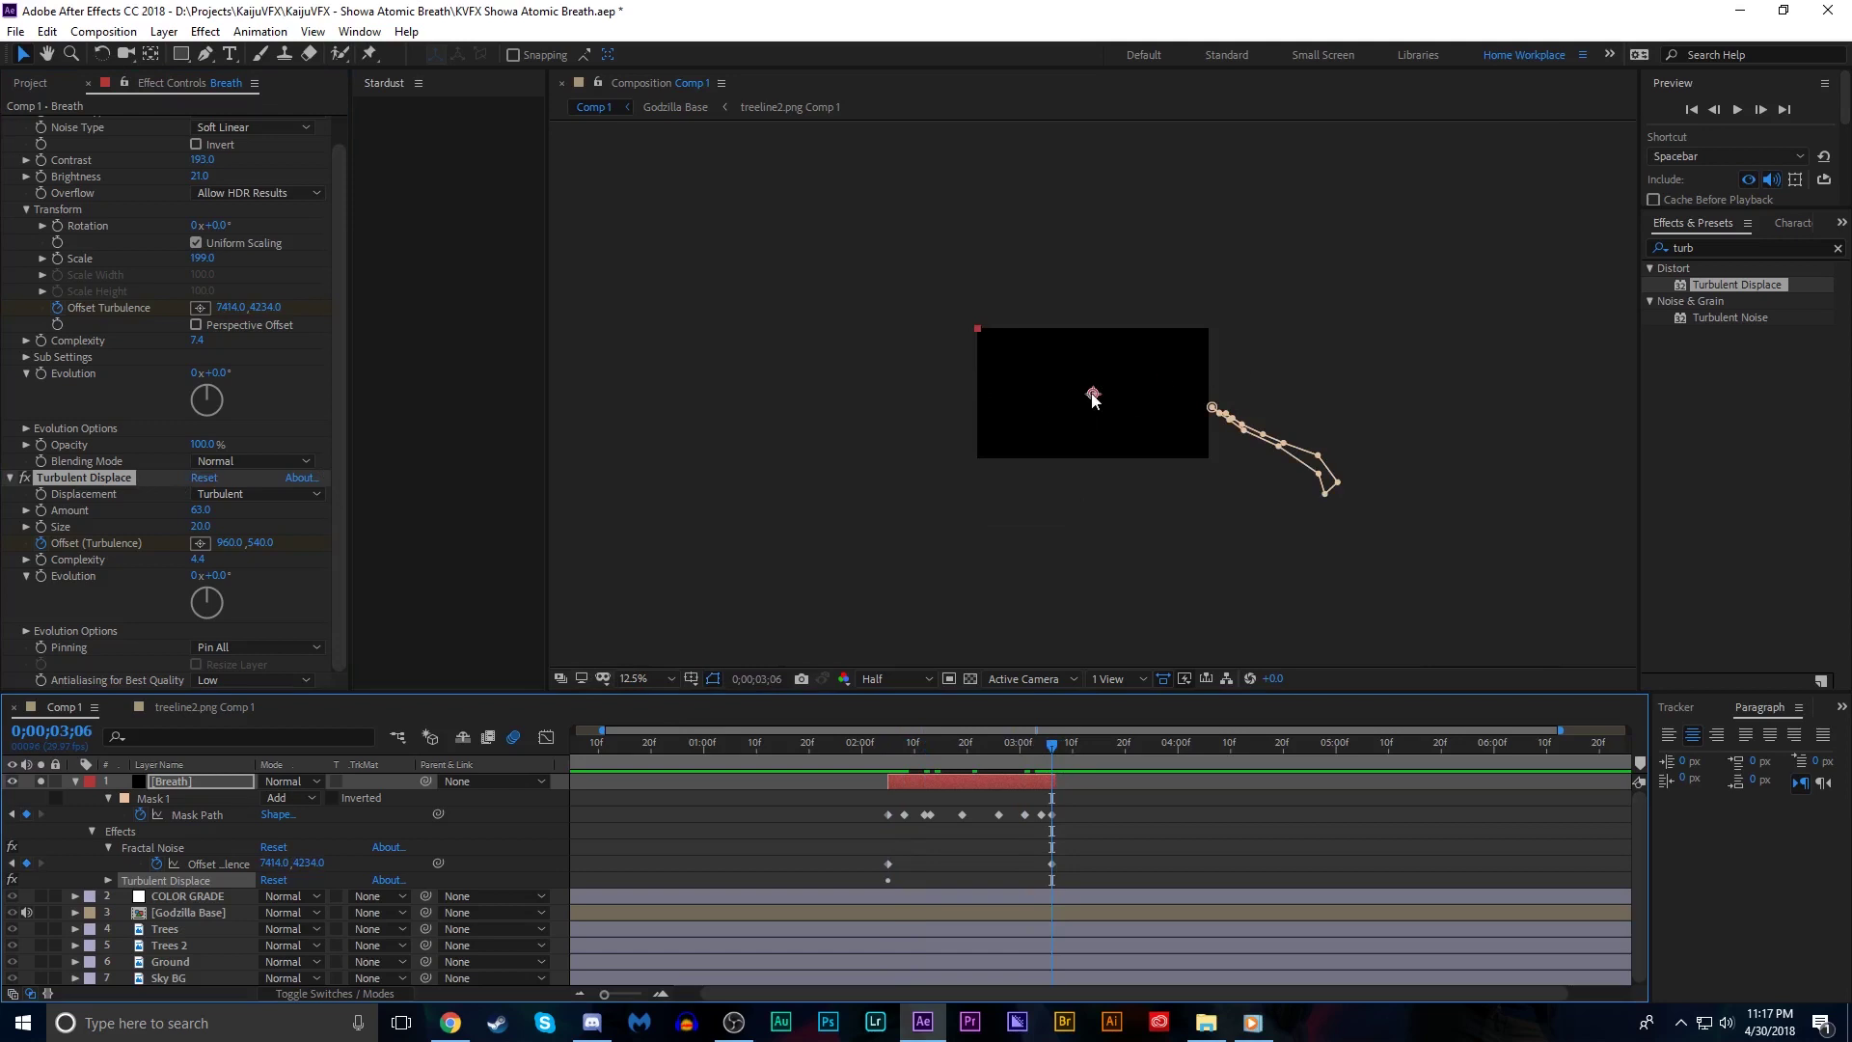
pyautogui.moveTo(1092, 395); pyautogui.dragTo(1097, 395)
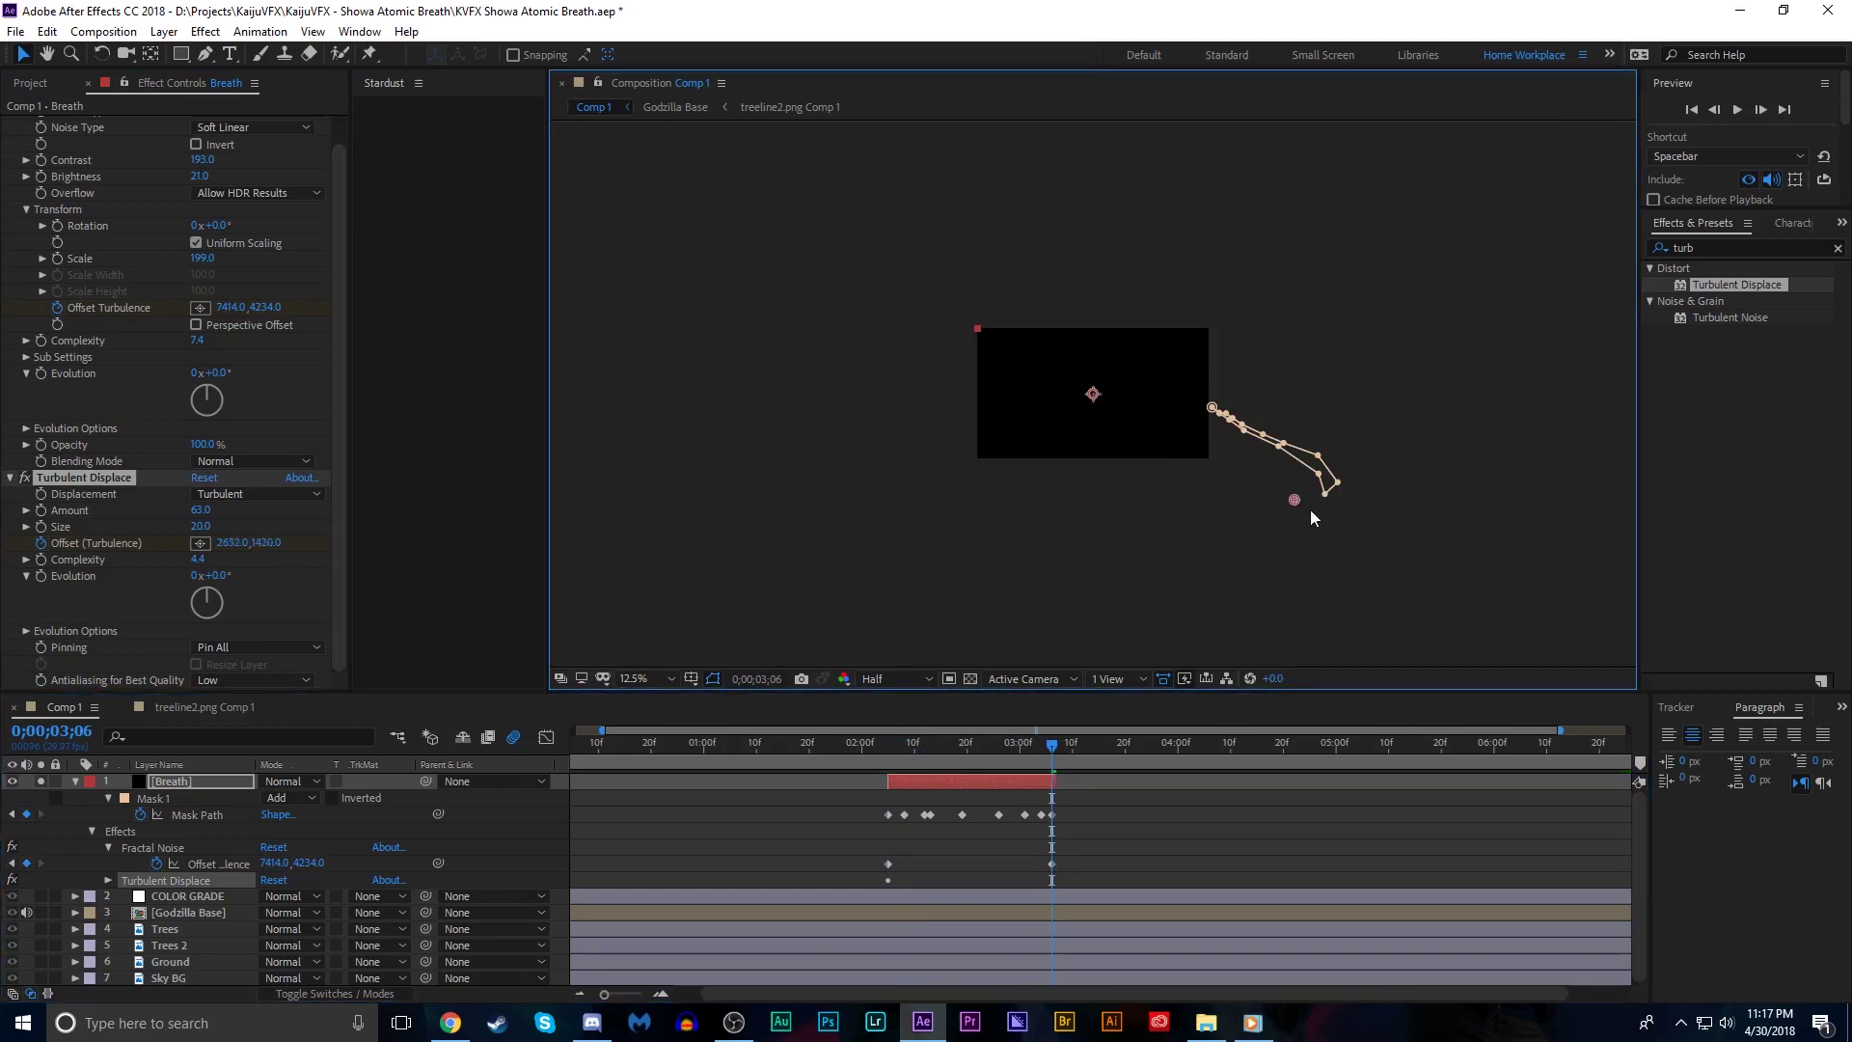
pyautogui.moveTo(1588, 663)
pyautogui.mouseDown()
pyautogui.moveTo(1615, 673)
pyautogui.moveTo(1596, 658)
pyautogui.mouseUp()
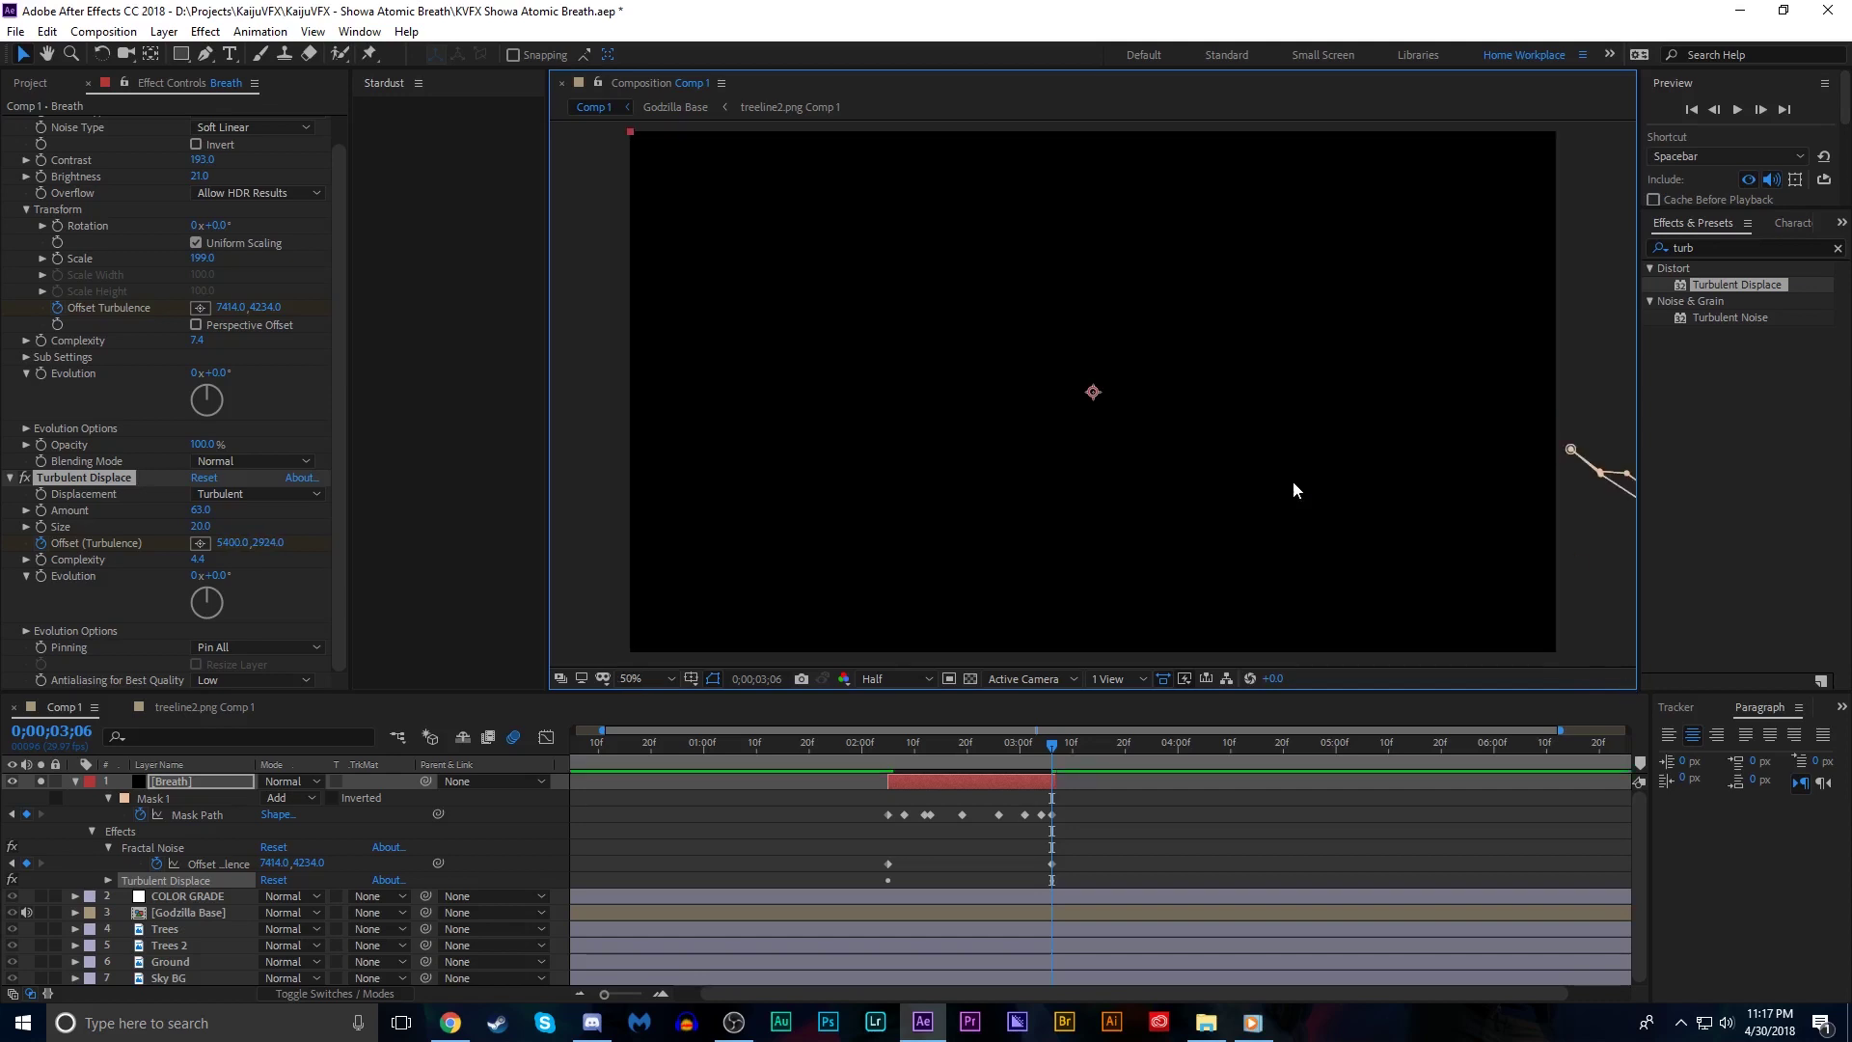
pyautogui.scroll(4, 1292, 482)
pyautogui.click(889, 743)
pyautogui.press('space')
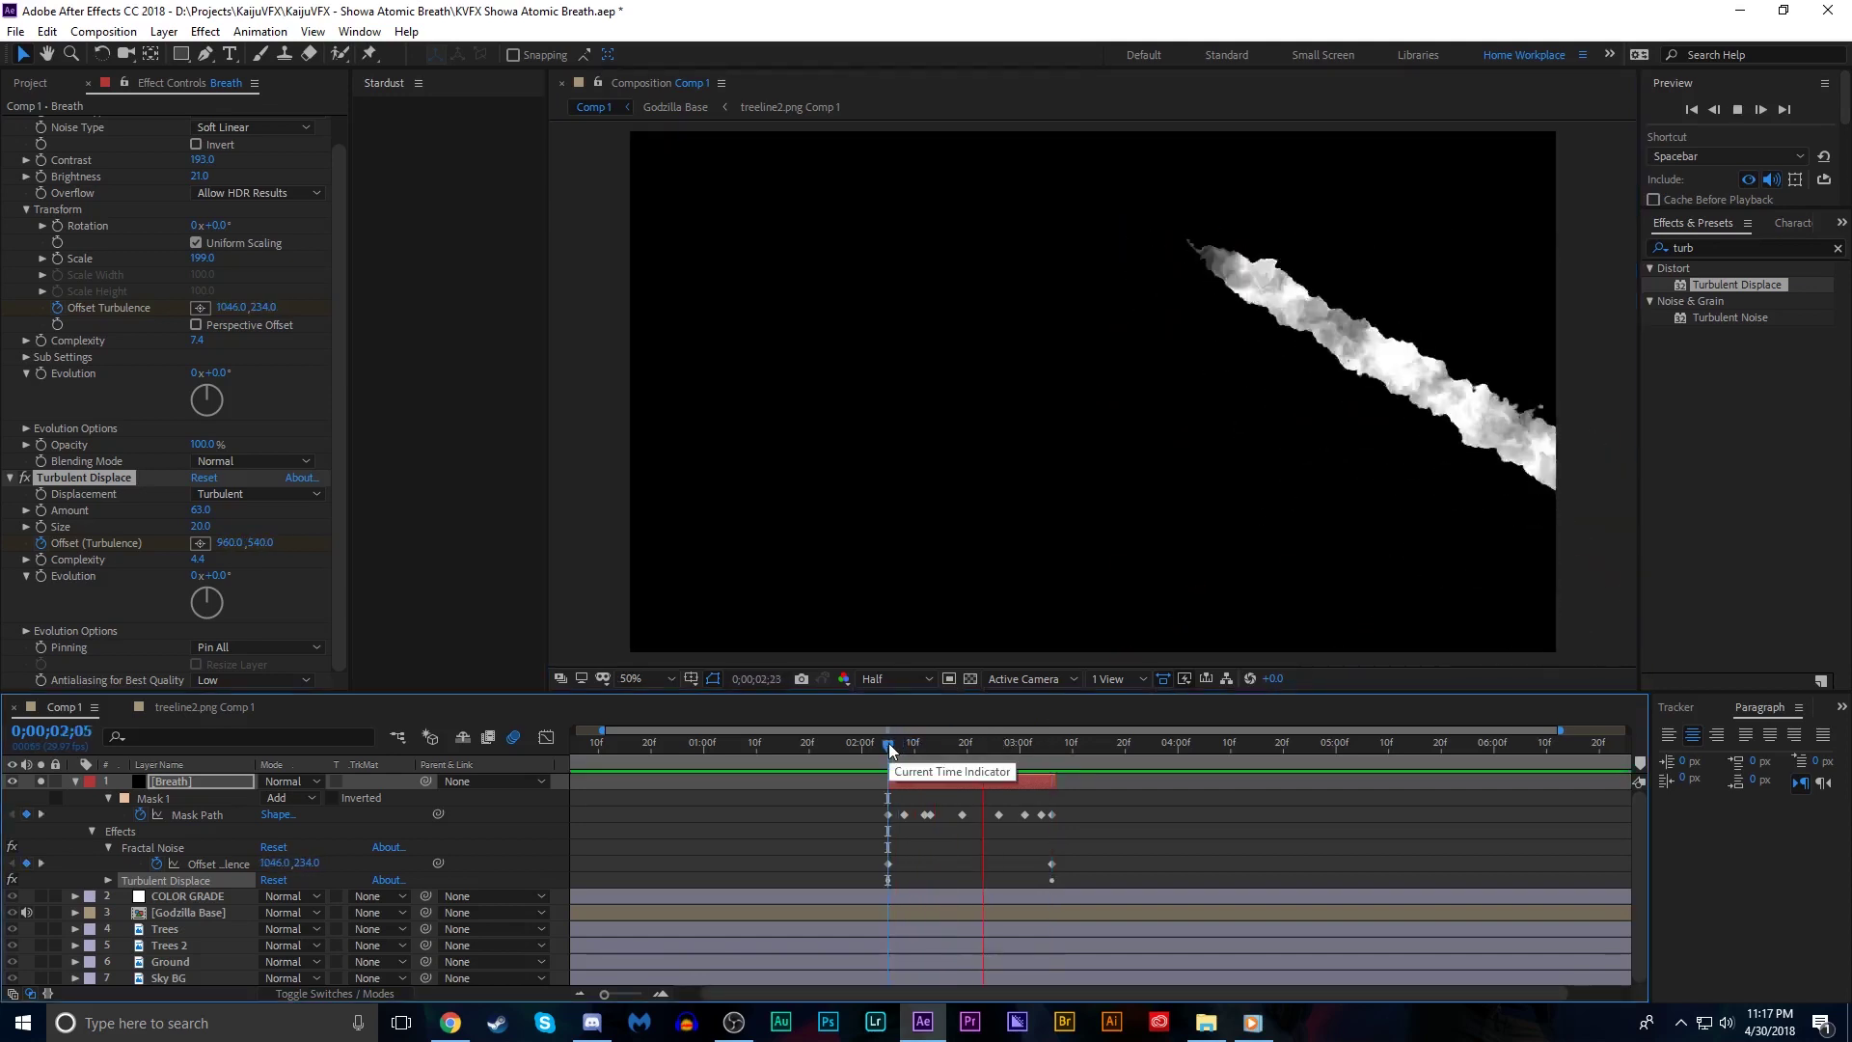
# Preview the breath, then step frame by frame through the drifting smoke
pyautogui.moveTo(887, 743); pyautogui.dragTo(877, 743)
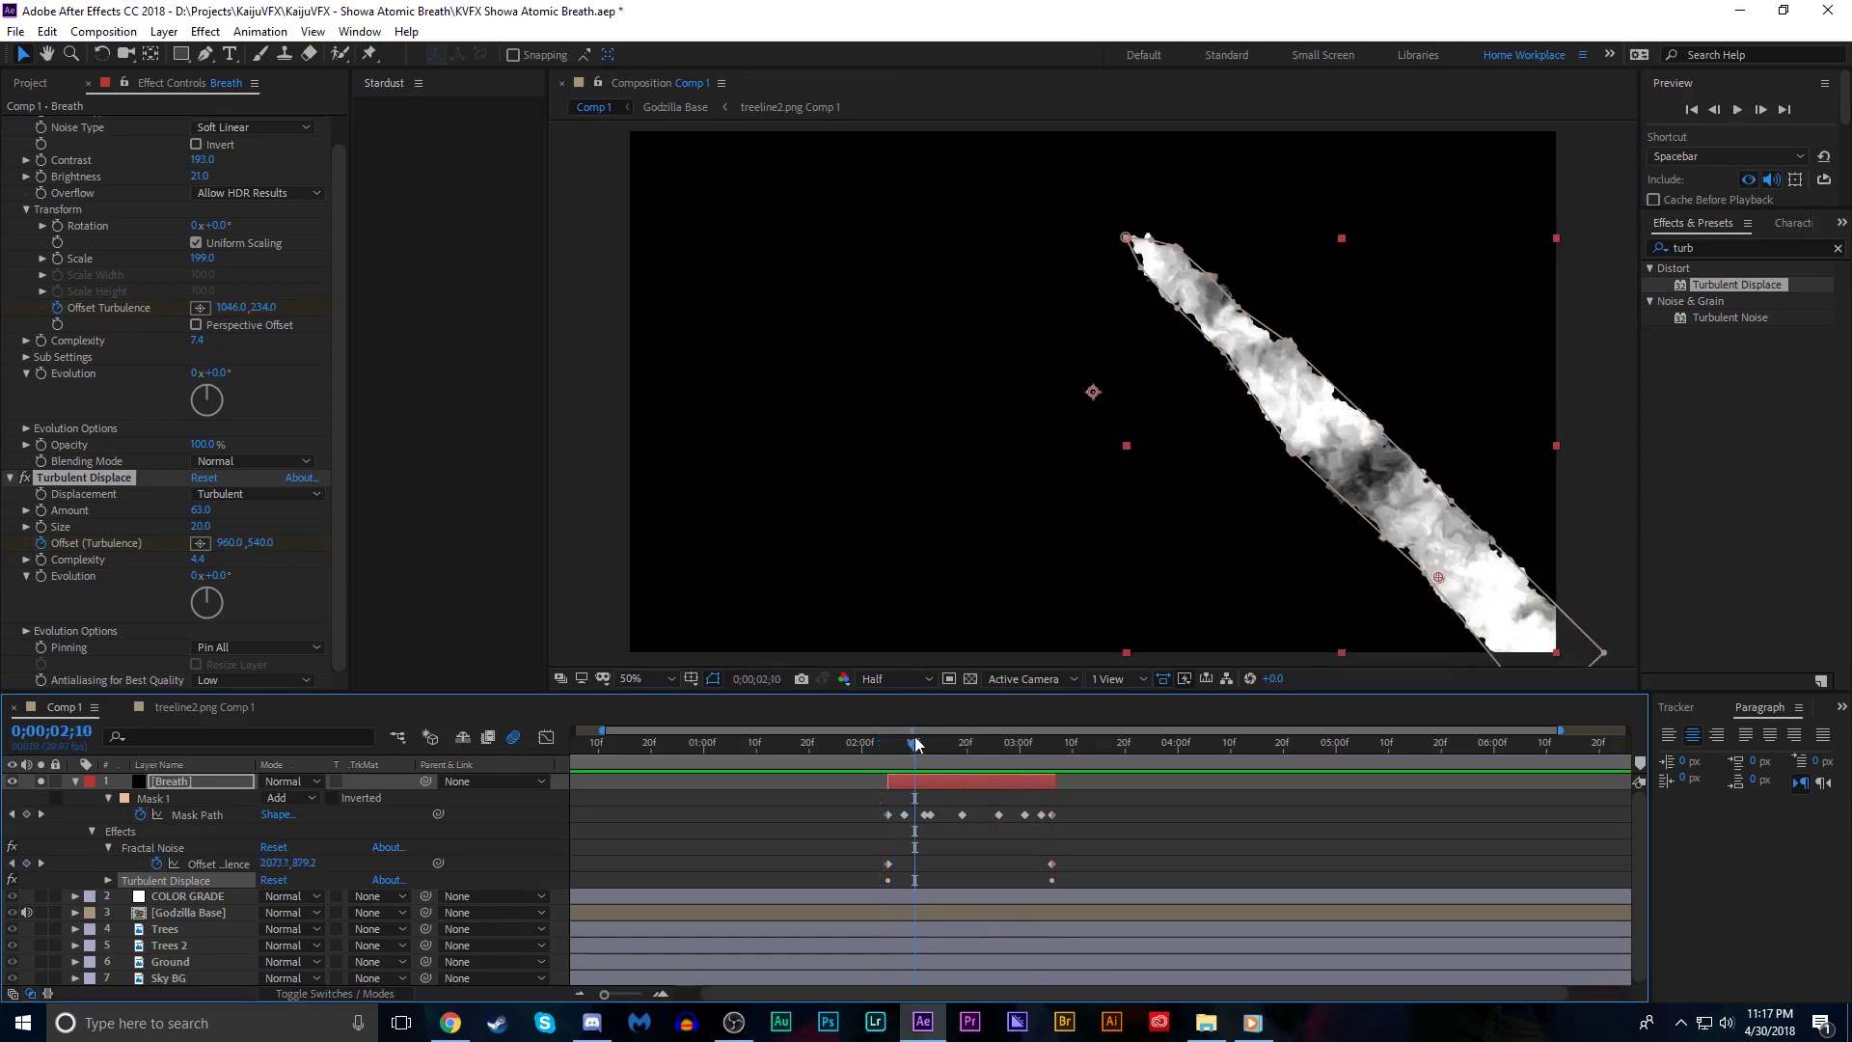
pyautogui.press('space')
pyautogui.click(1762, 108)
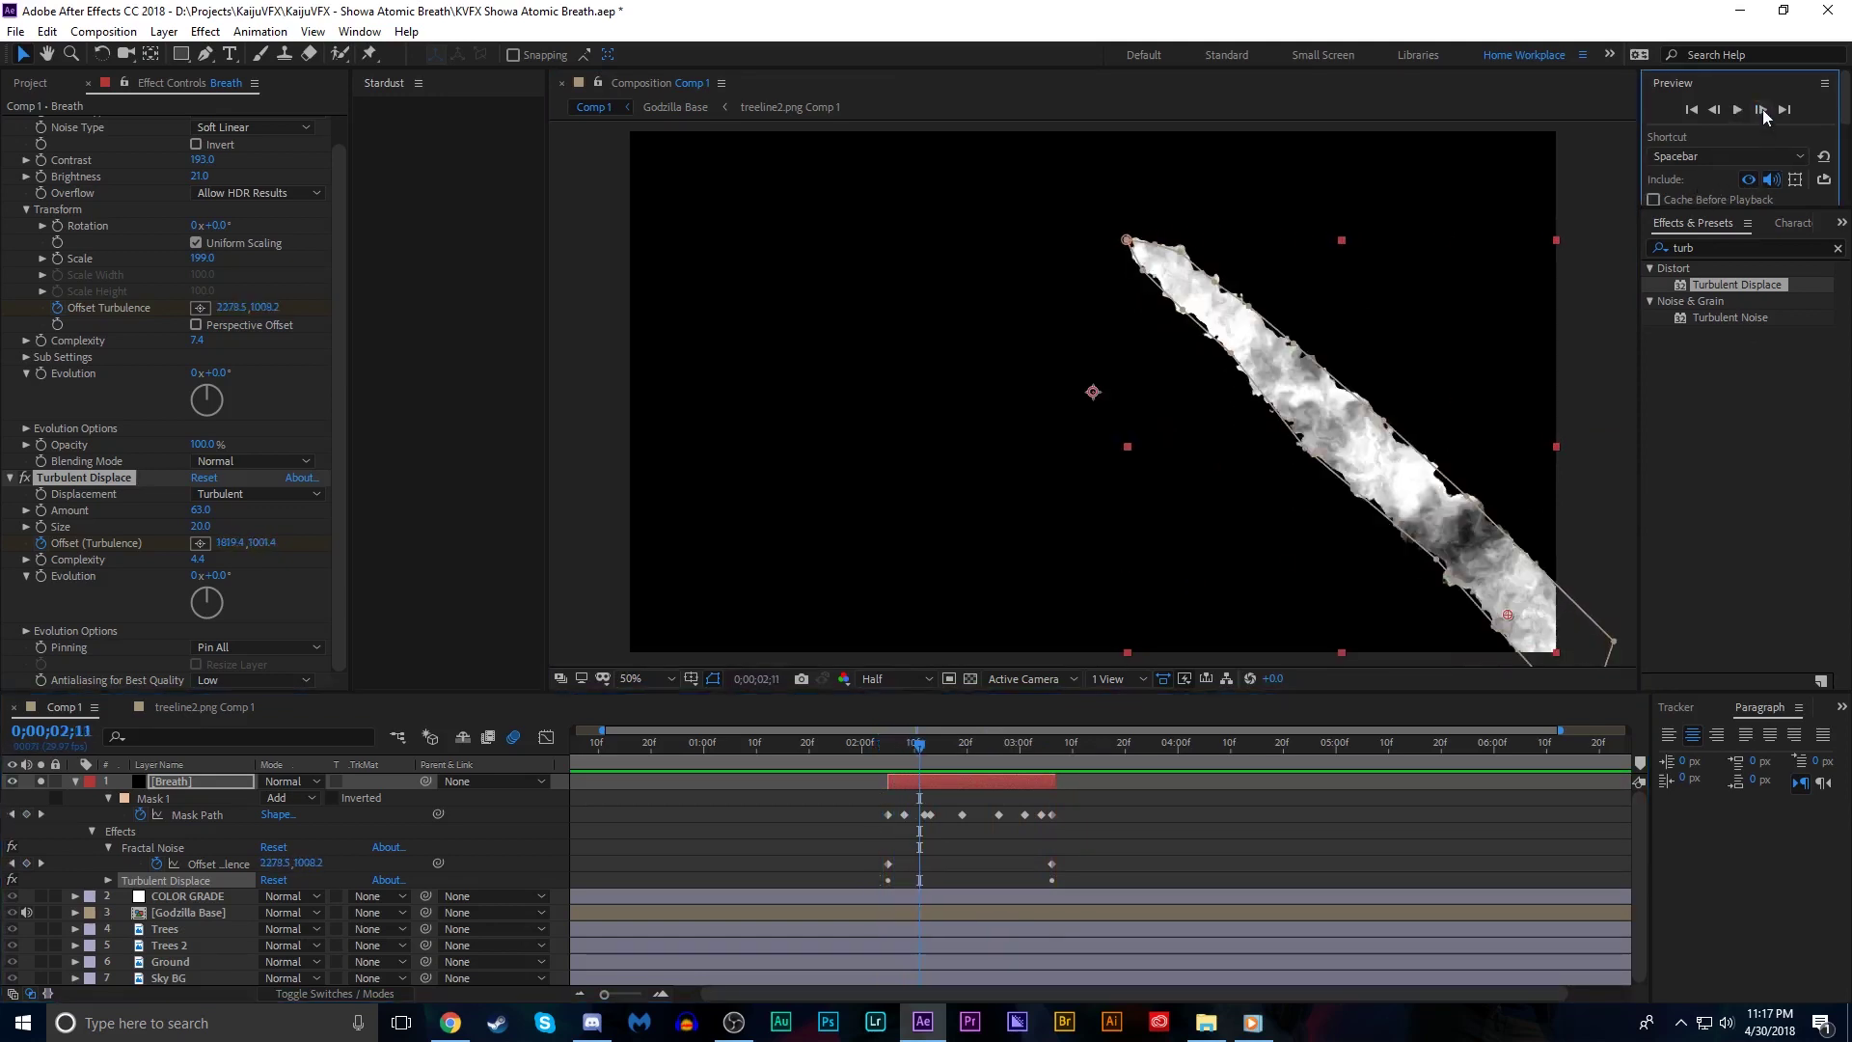
pyautogui.click(1763, 108)
pyautogui.click(1763, 108)
pyautogui.click(1763, 108)
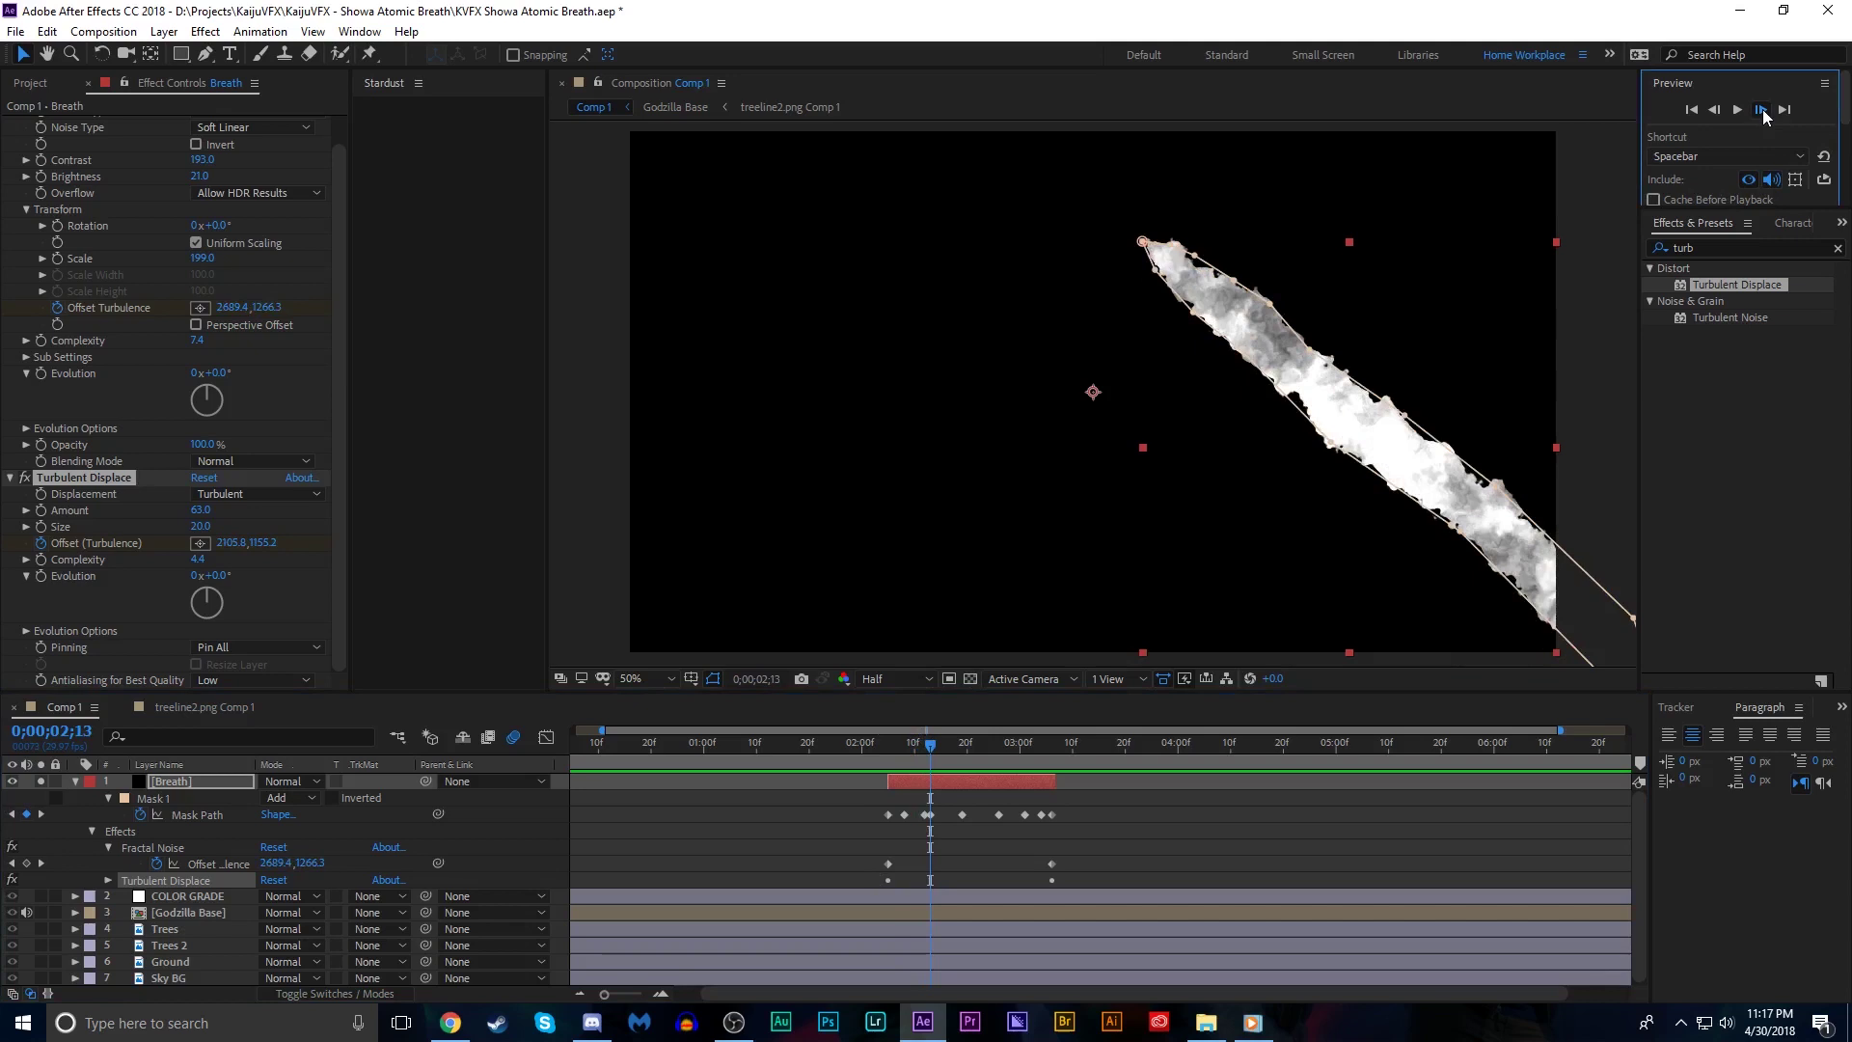
pyautogui.click(1763, 108)
pyautogui.click(1762, 108)
pyautogui.click(1762, 108)
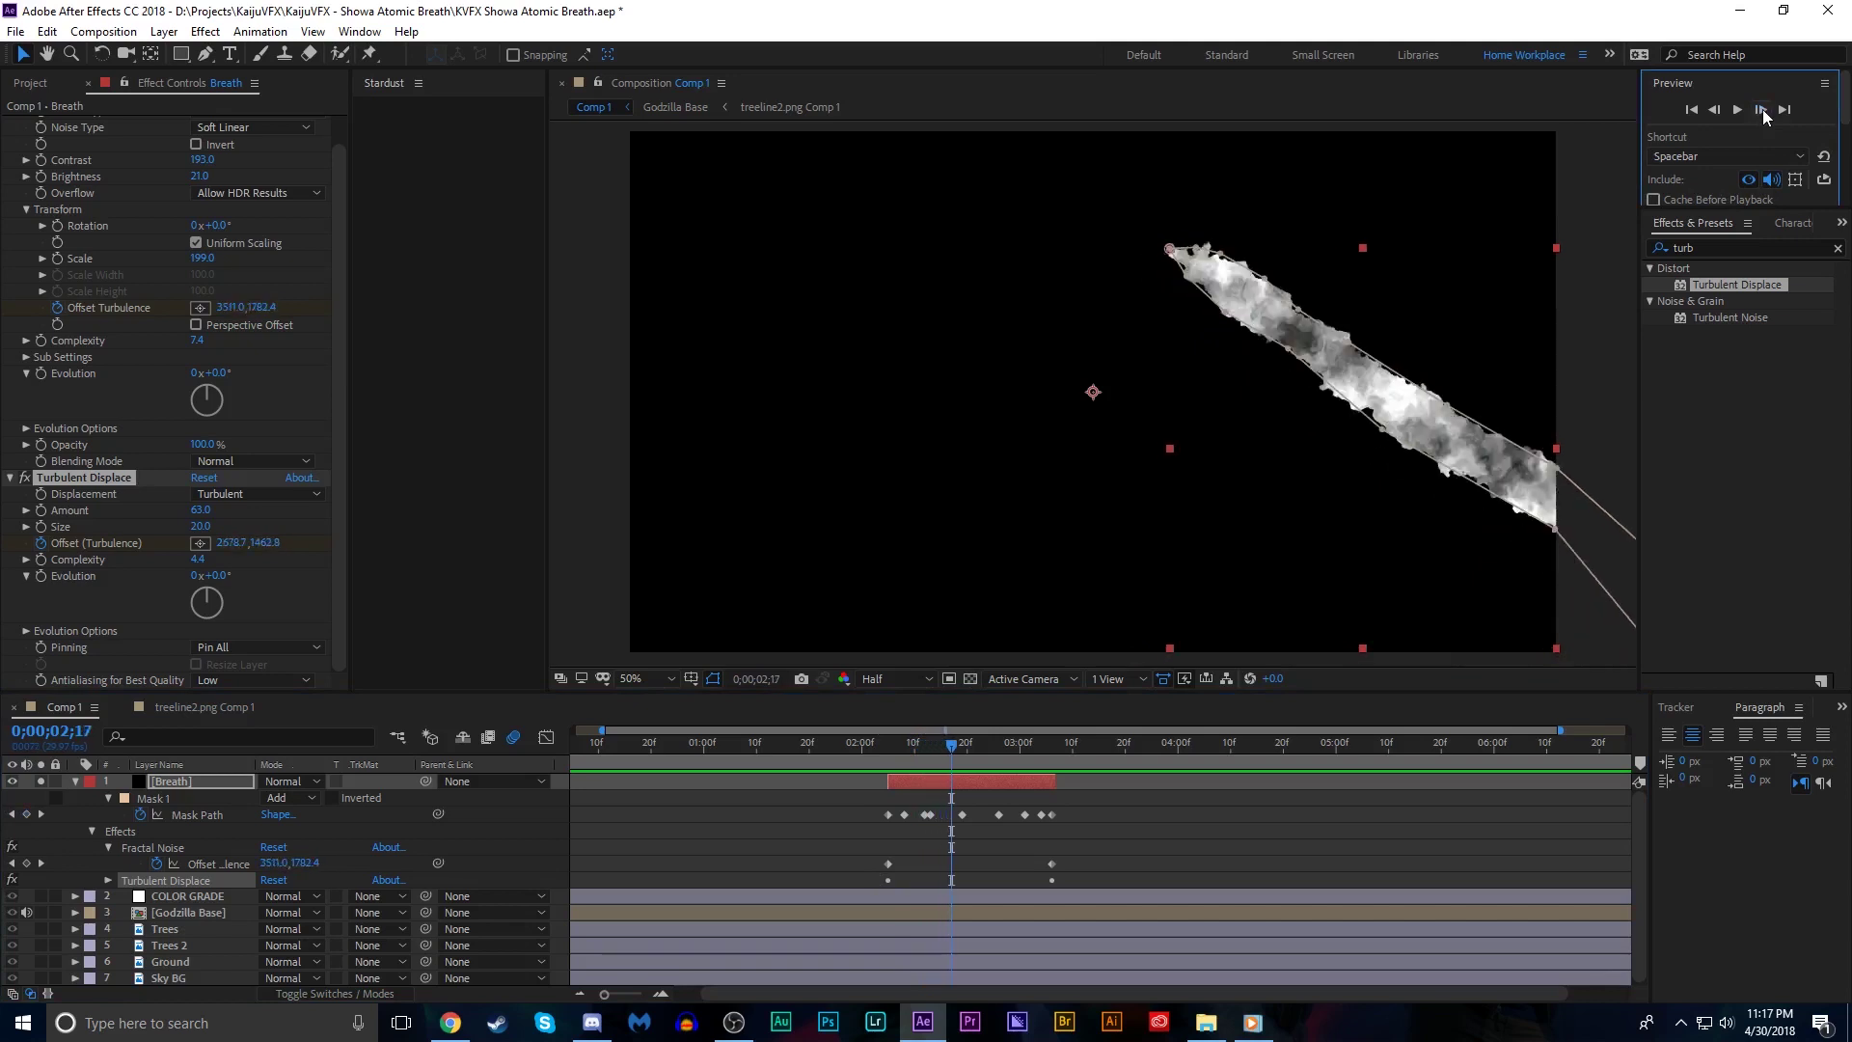
pyautogui.click(1762, 108)
pyautogui.click(1763, 108)
pyautogui.click(1763, 108)
pyautogui.click(1762, 108)
pyautogui.click(1762, 108)
pyautogui.click(1762, 108)
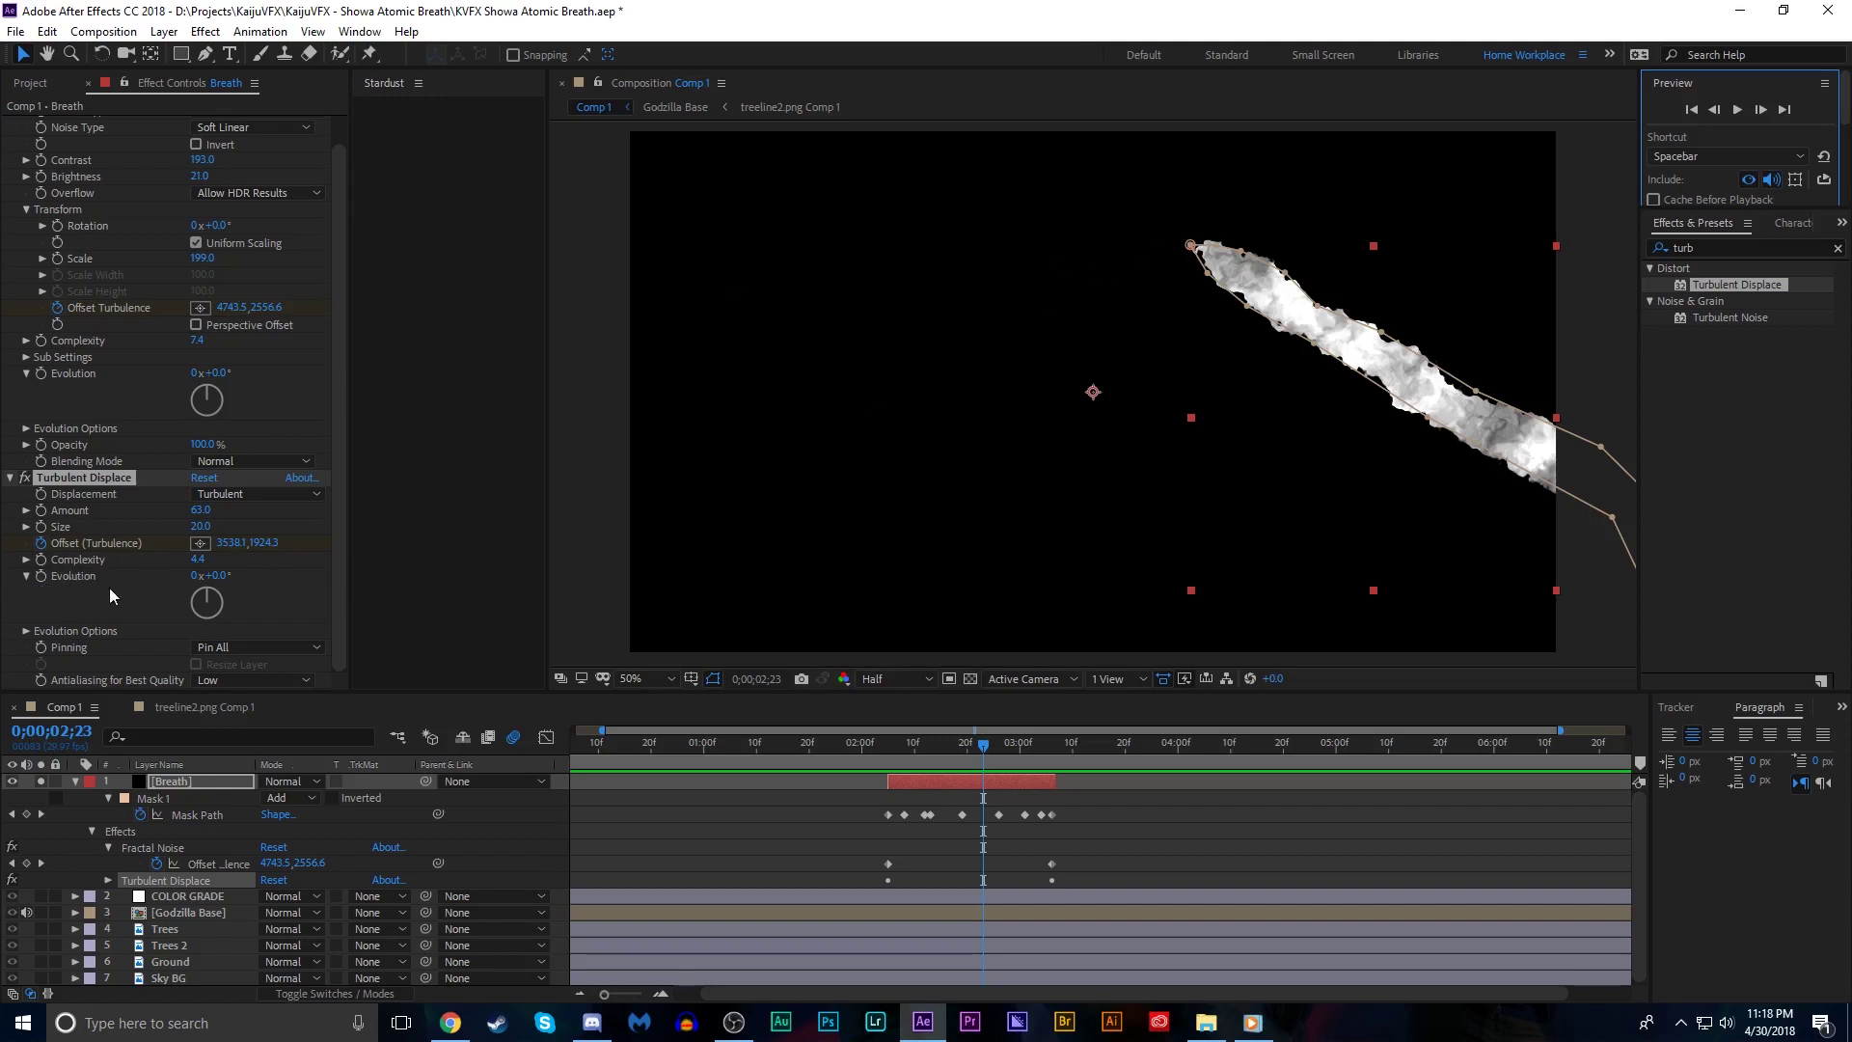
# Compare nearby frames, deselect Breath and view the smoky breath in the full Godzilla scene
pyautogui.moveTo(982, 742); pyautogui.dragTo(937, 733)
pyautogui.moveTo(946, 725); pyautogui.dragTo(961, 715)
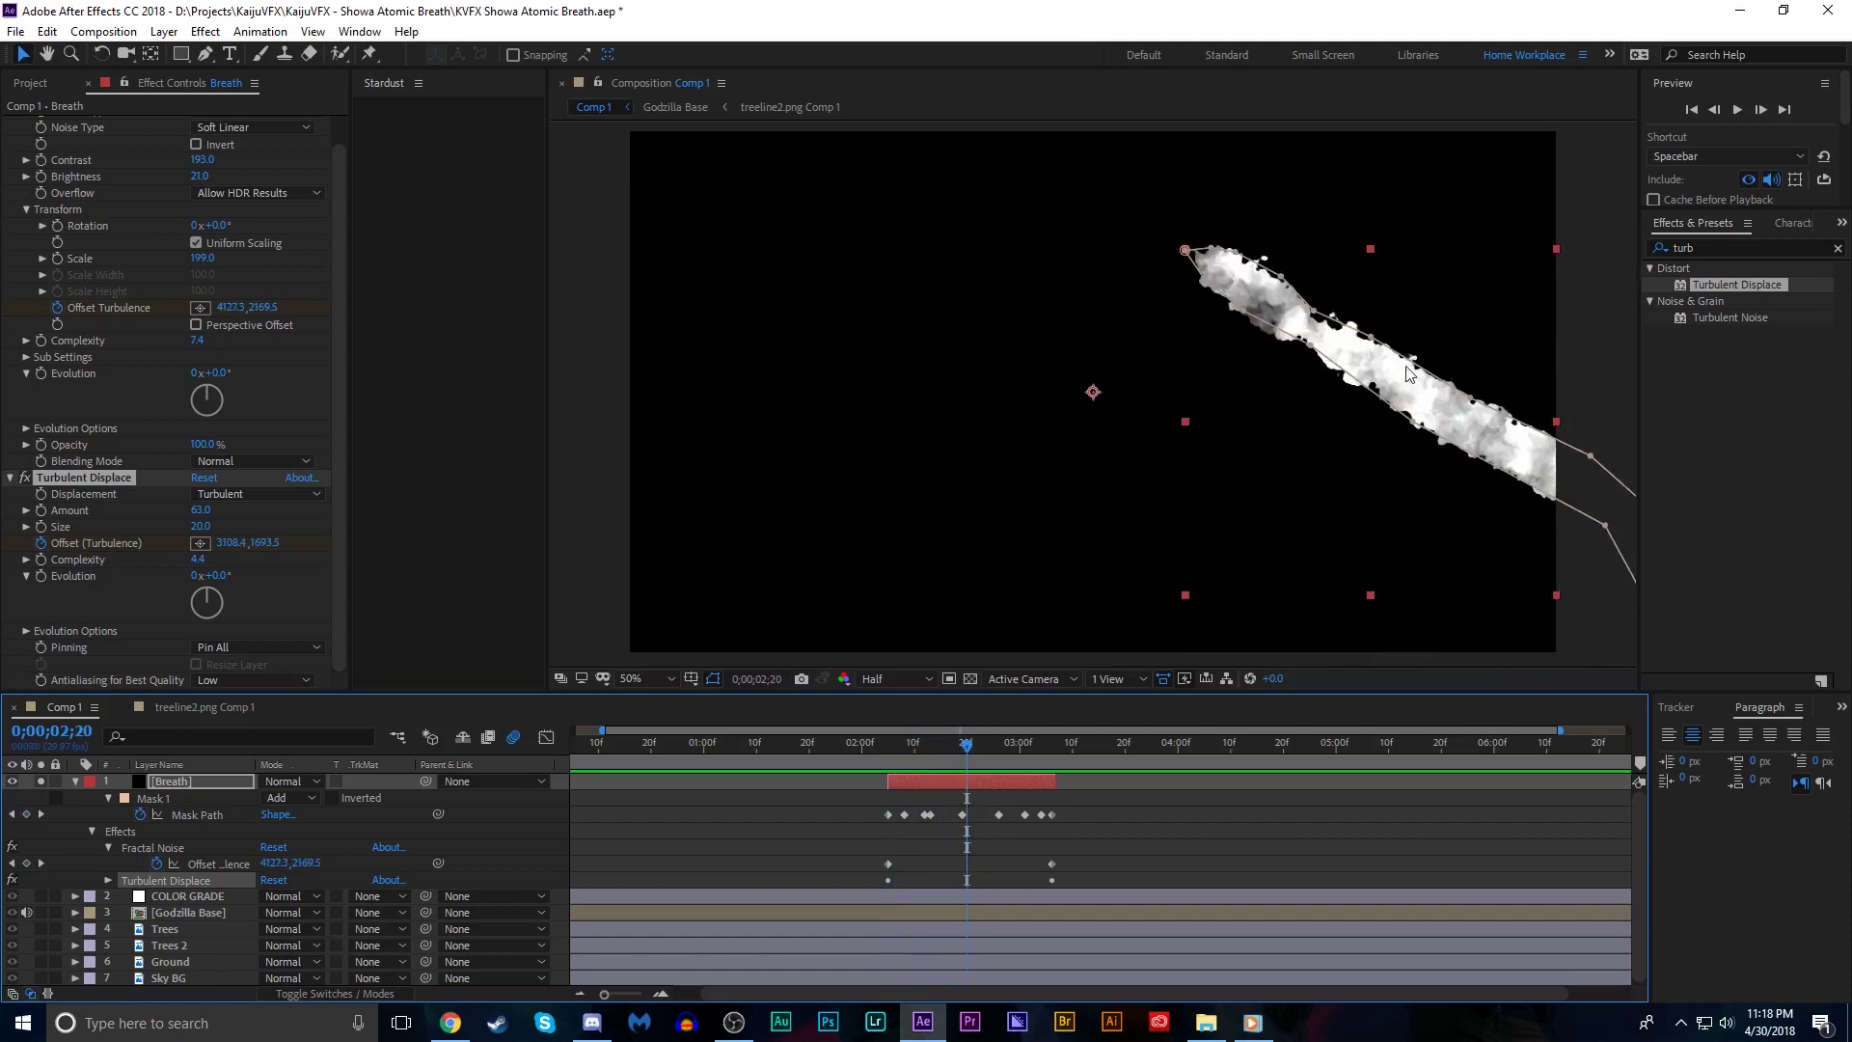
pyautogui.click(1756, 109)
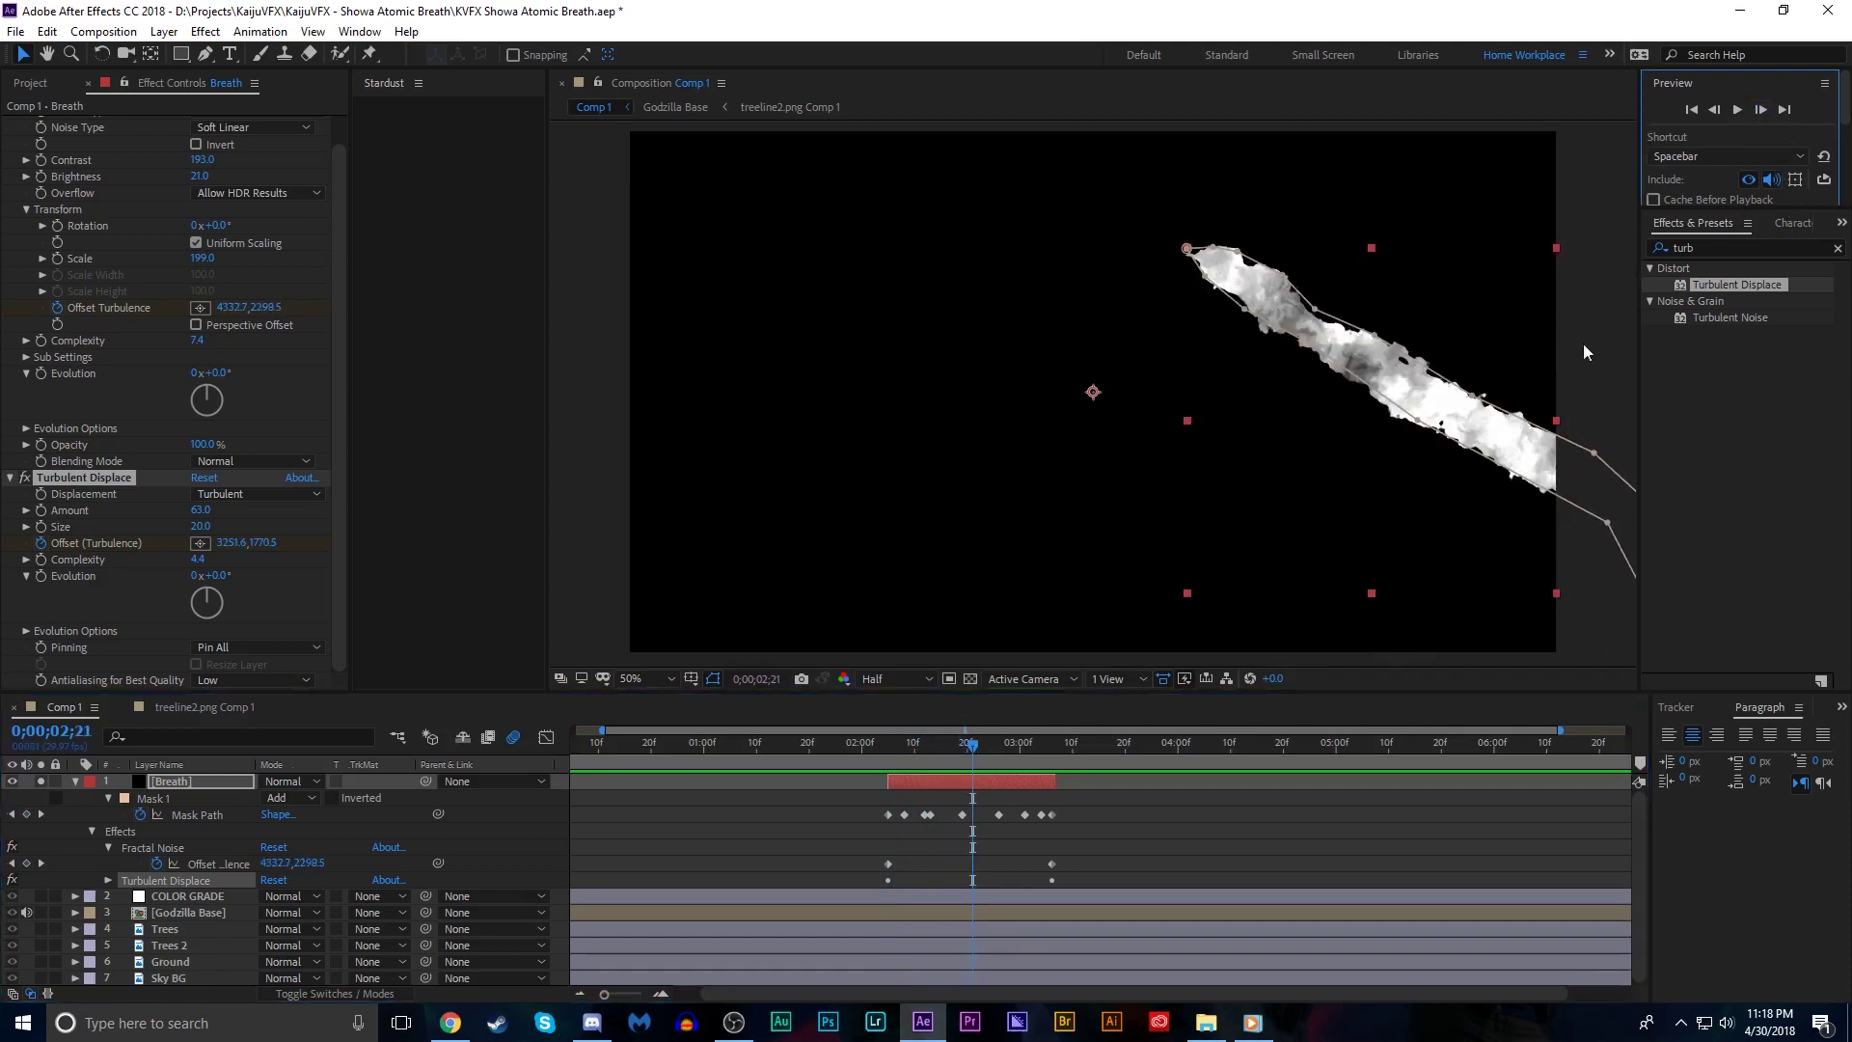
pyautogui.click(1157, 854)
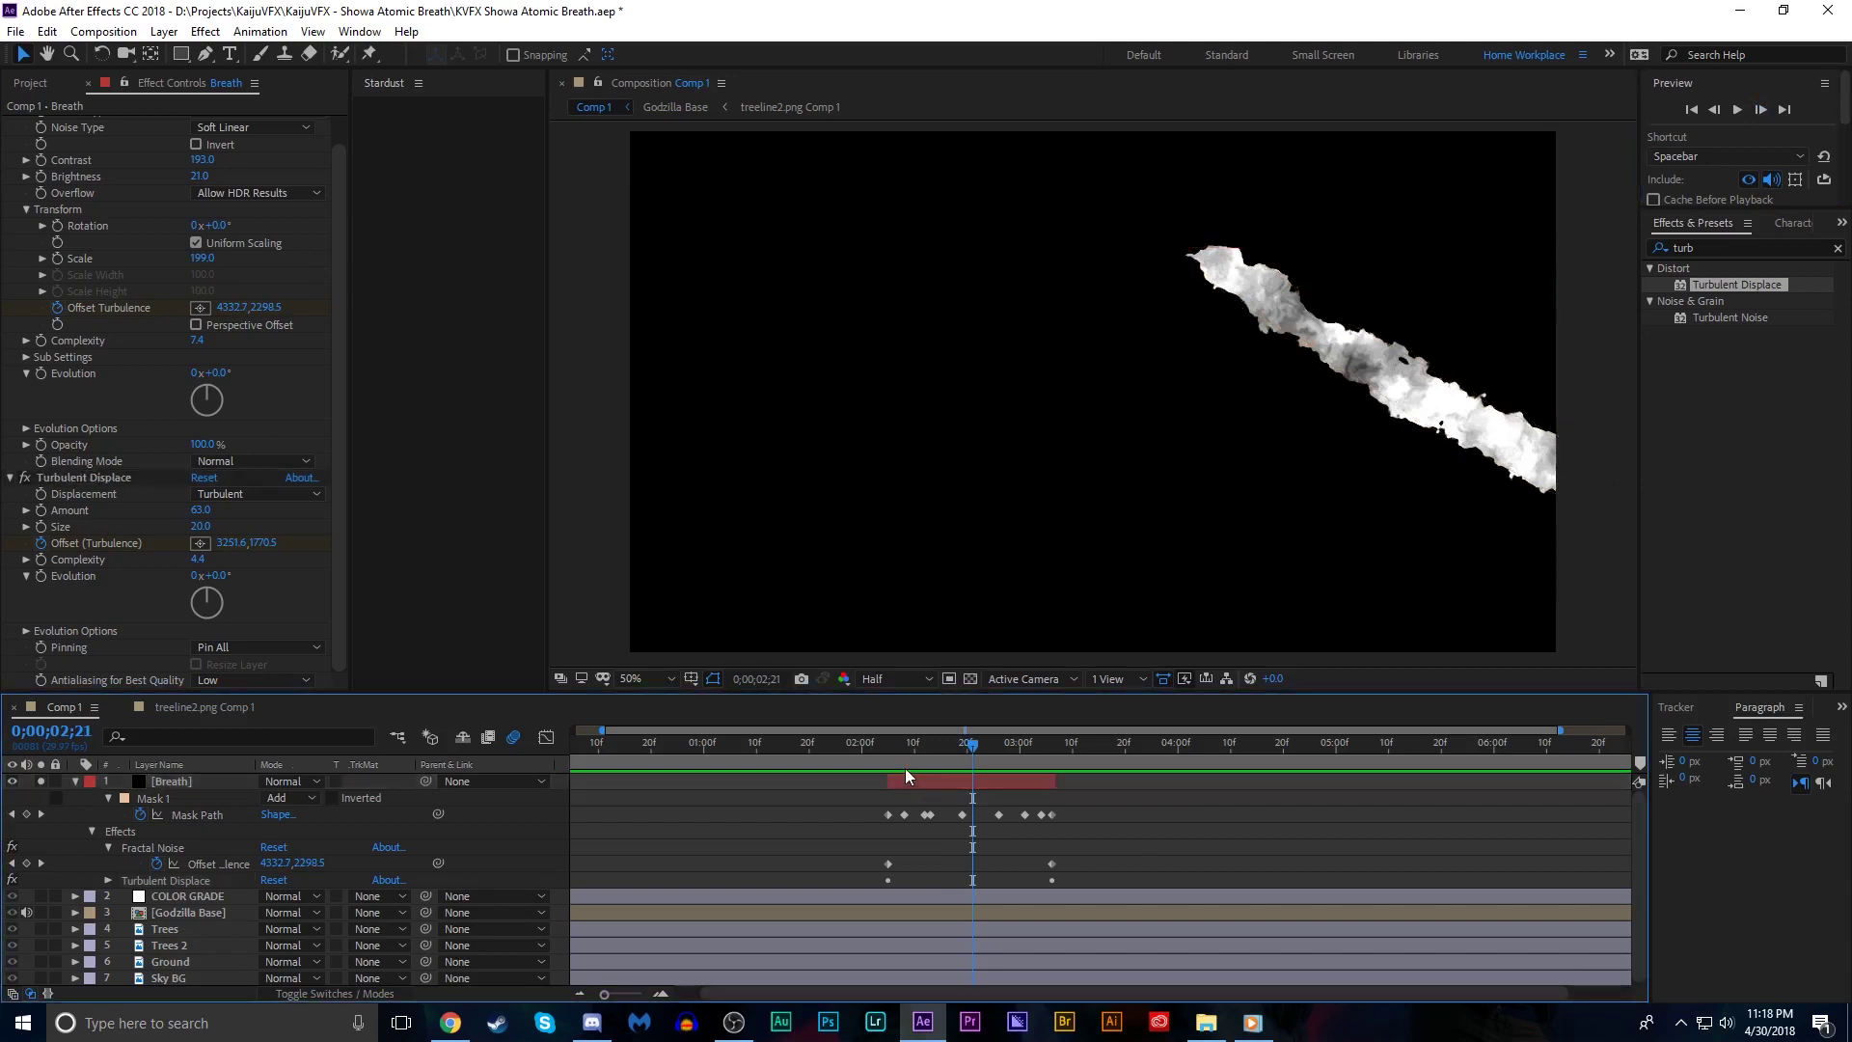
pyautogui.moveTo(902, 743); pyautogui.dragTo(960, 708)
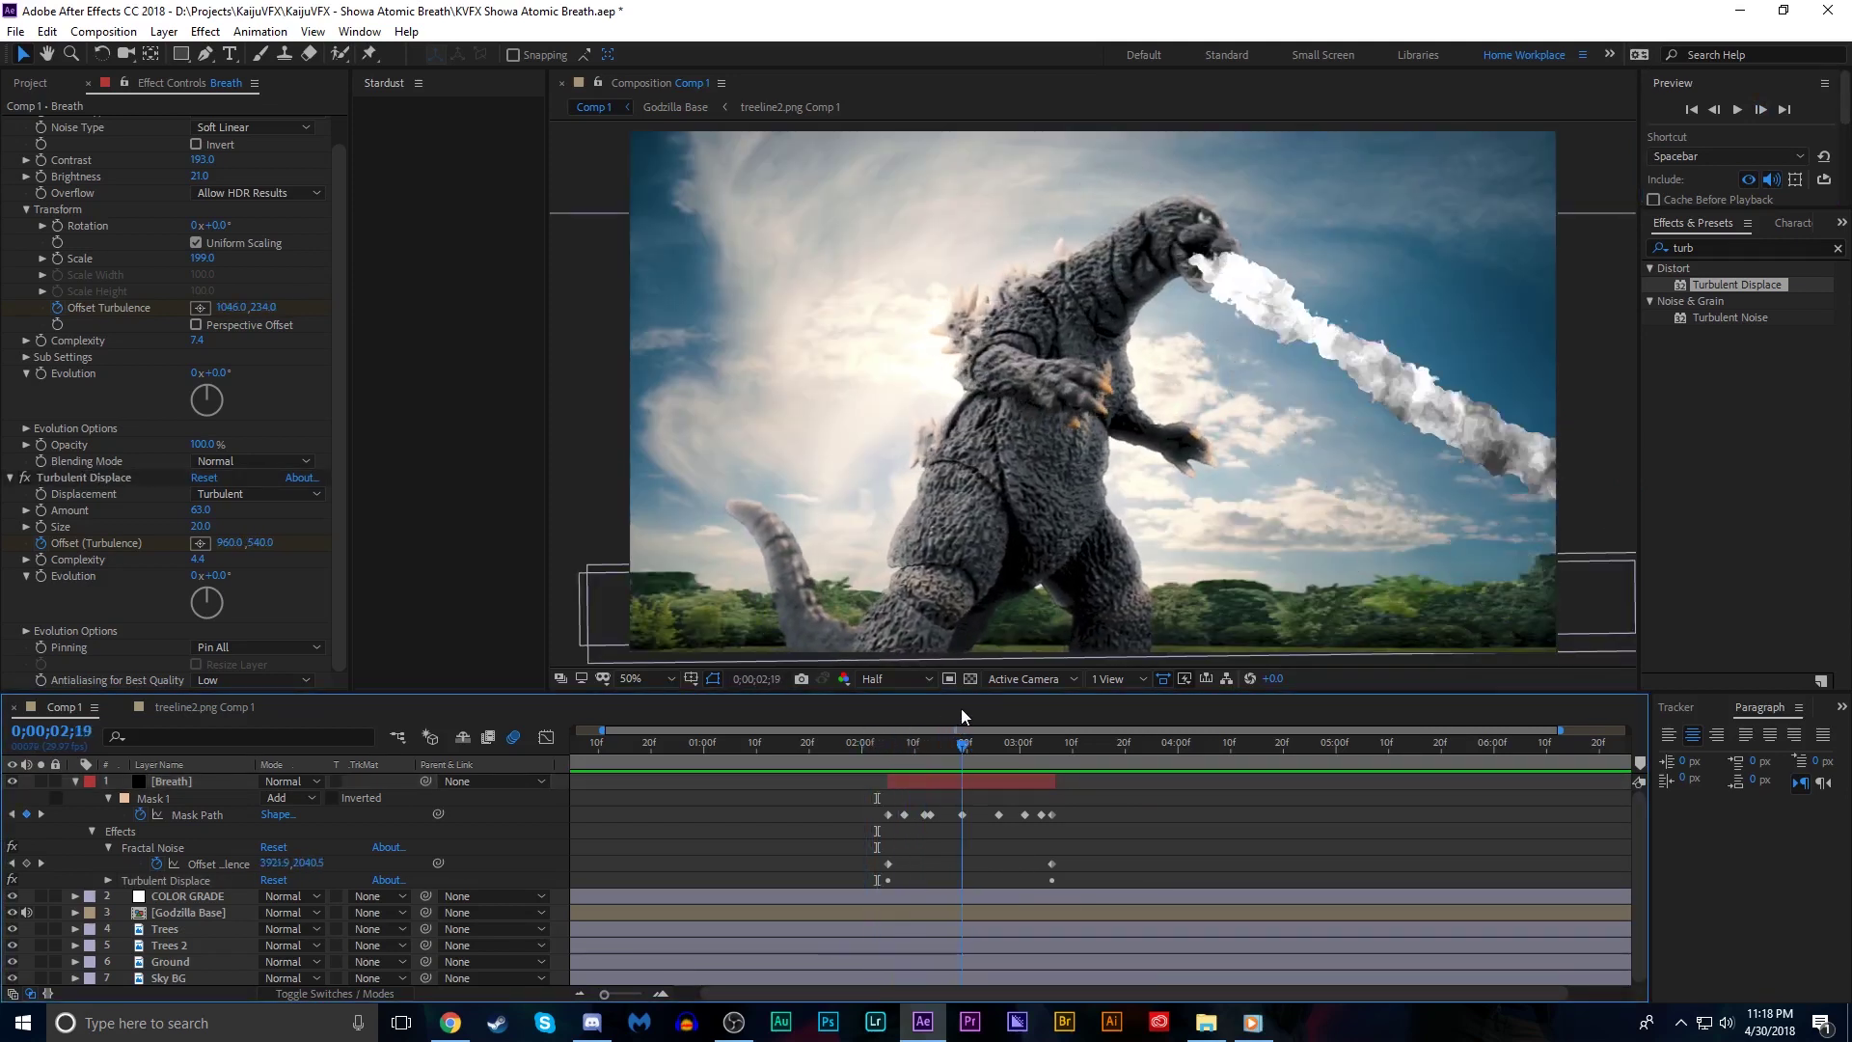
# Duplicate Turbulent Displace and set the copy to Amount 30, Size 27, Complexity 1.0
pyautogui.click(125, 477)
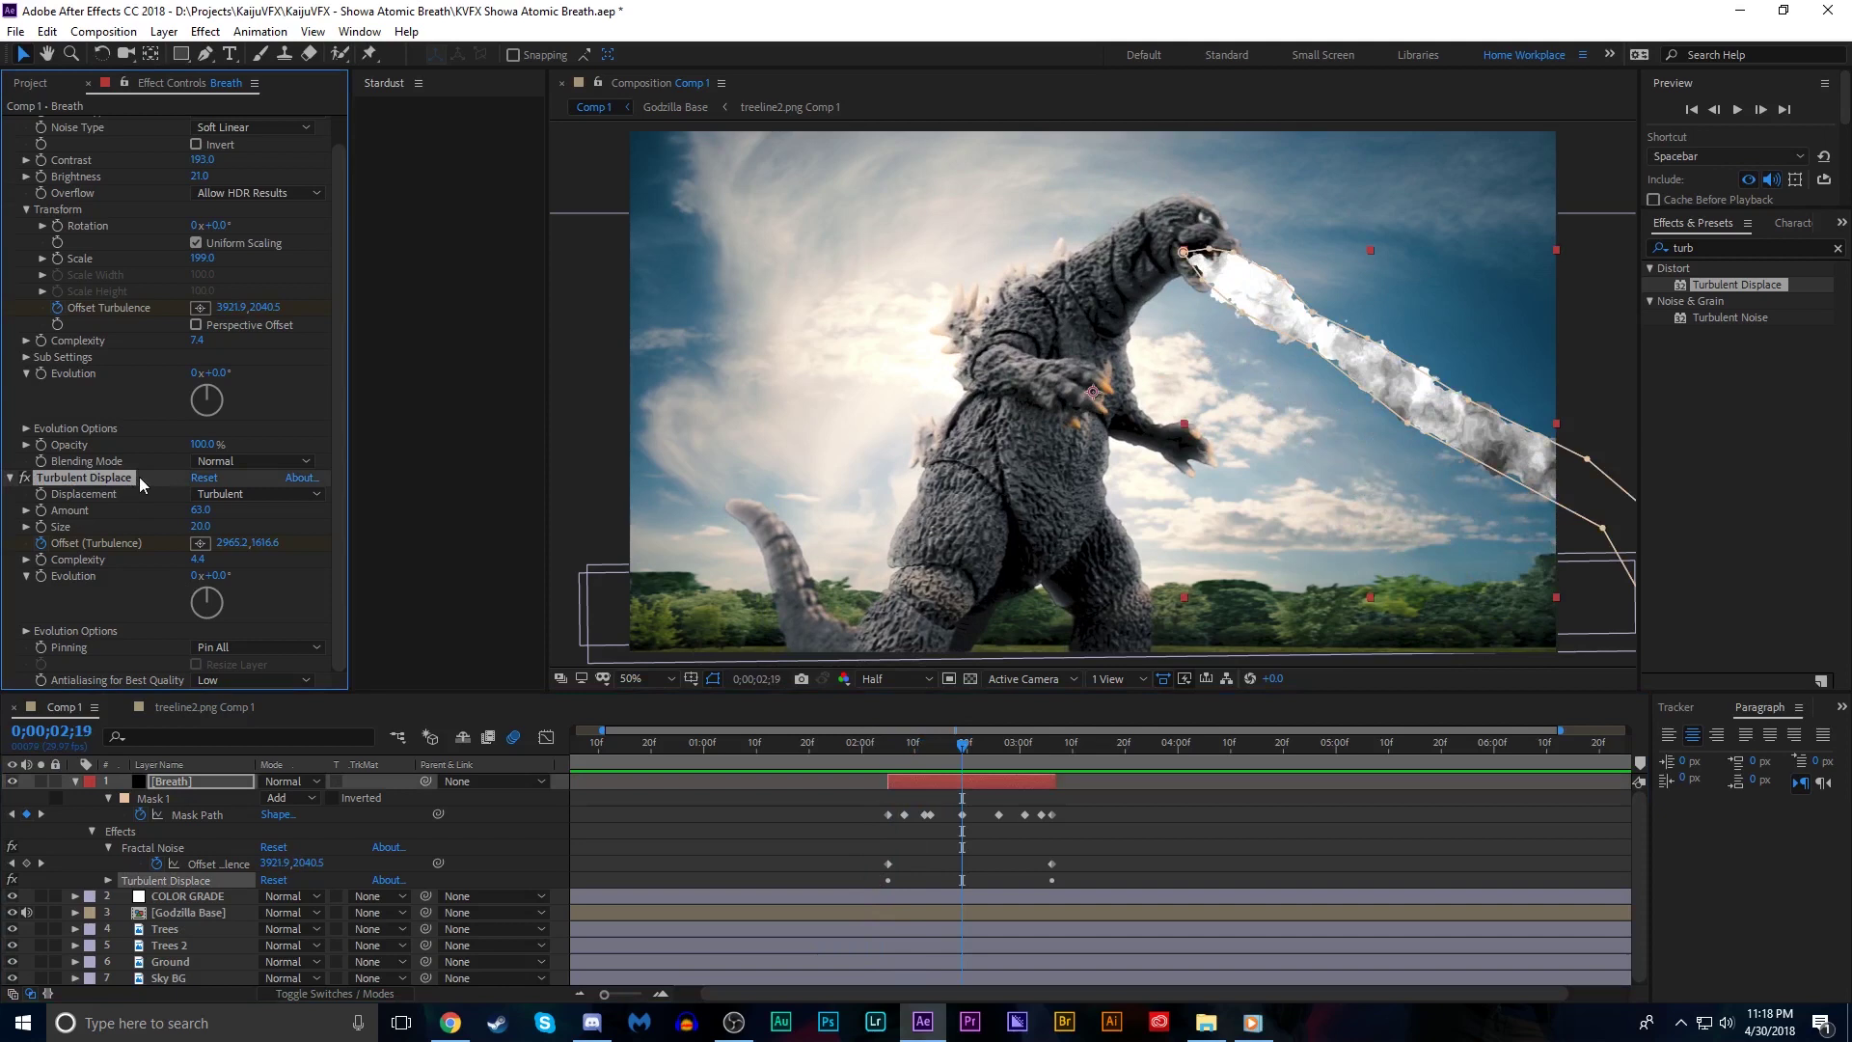
pyautogui.hotkey('ctrl', 'd')
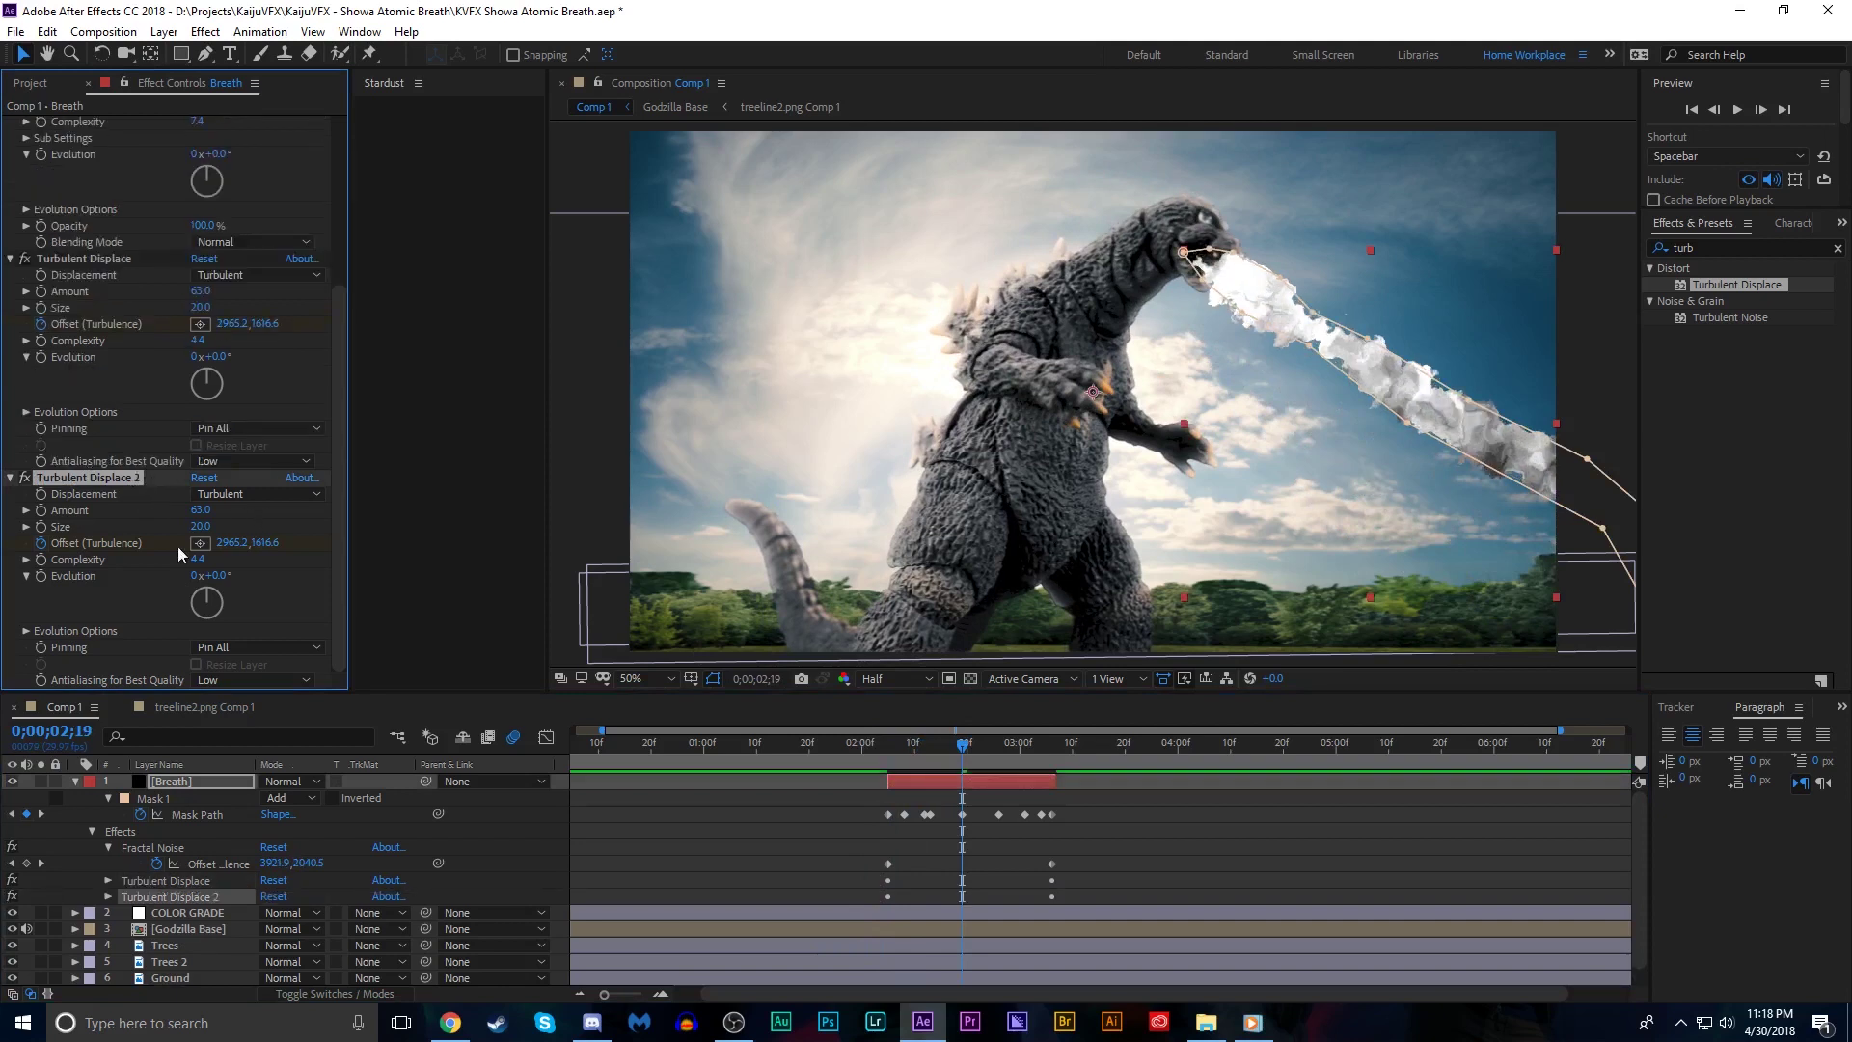
pyautogui.click(40, 781)
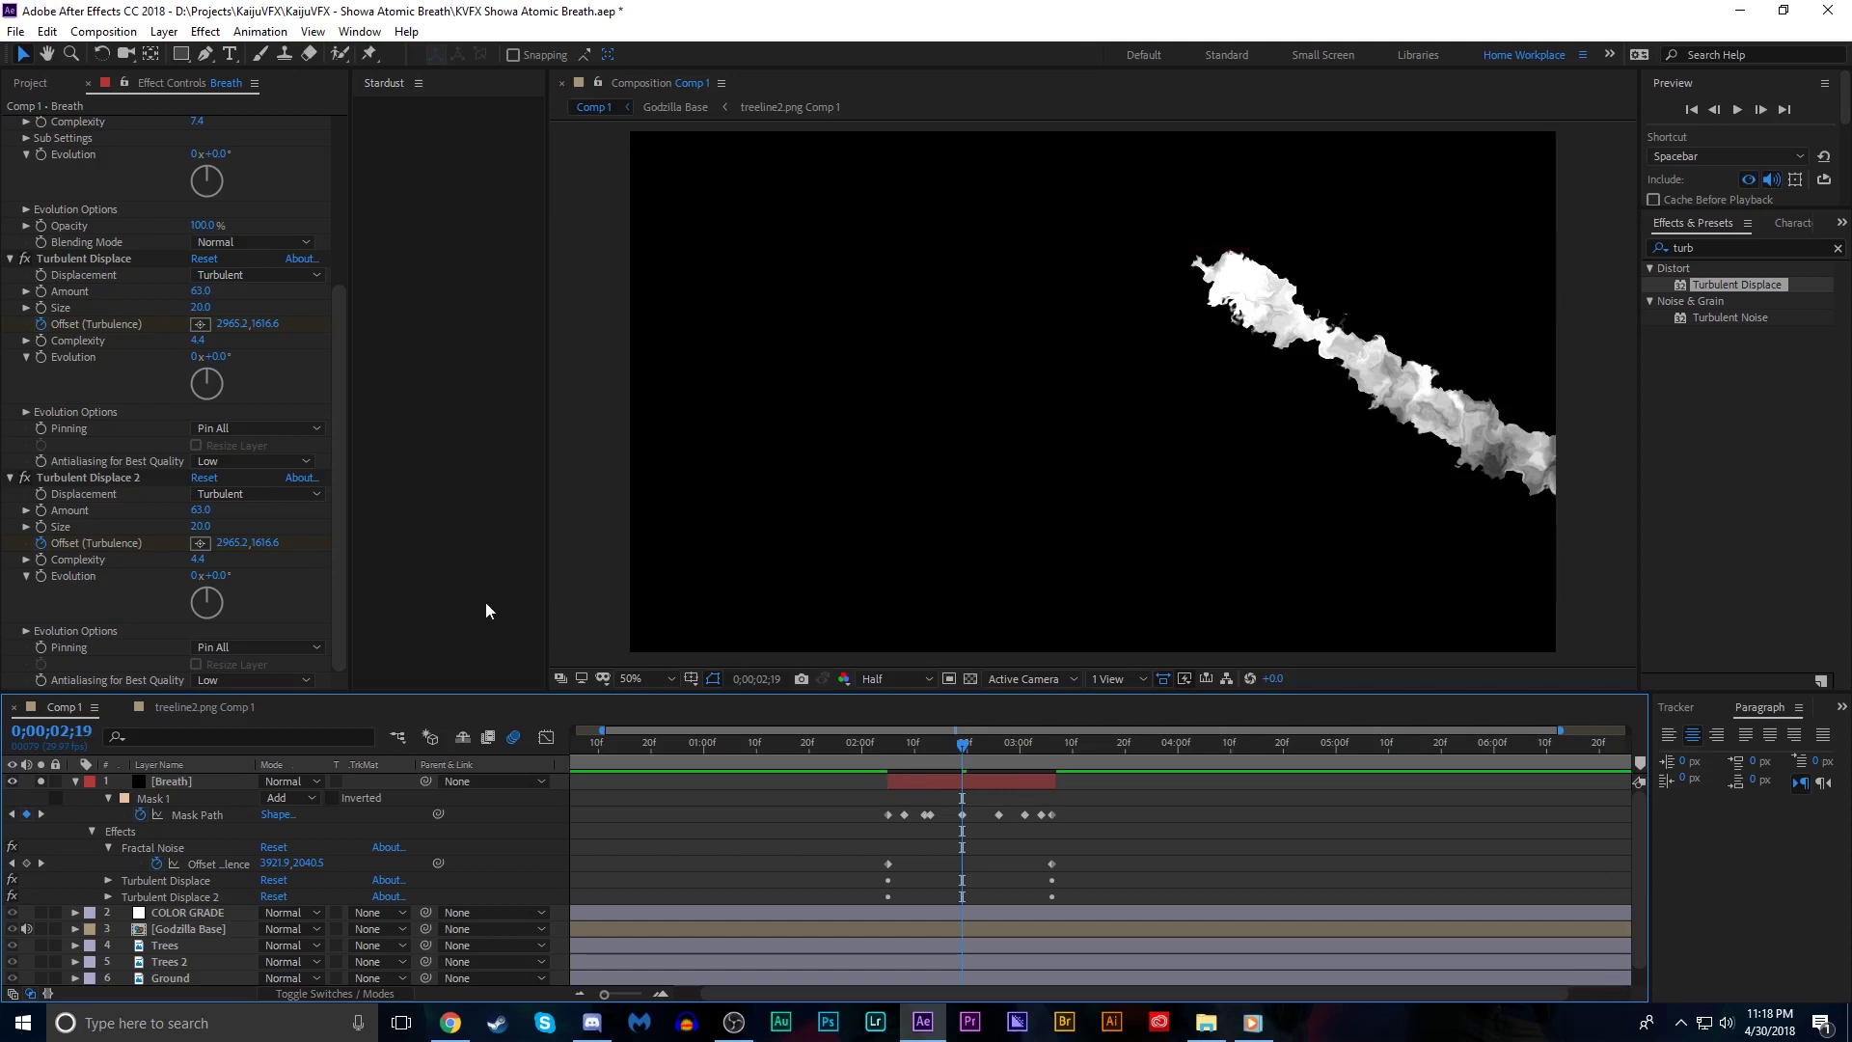
pyautogui.click(206, 508)
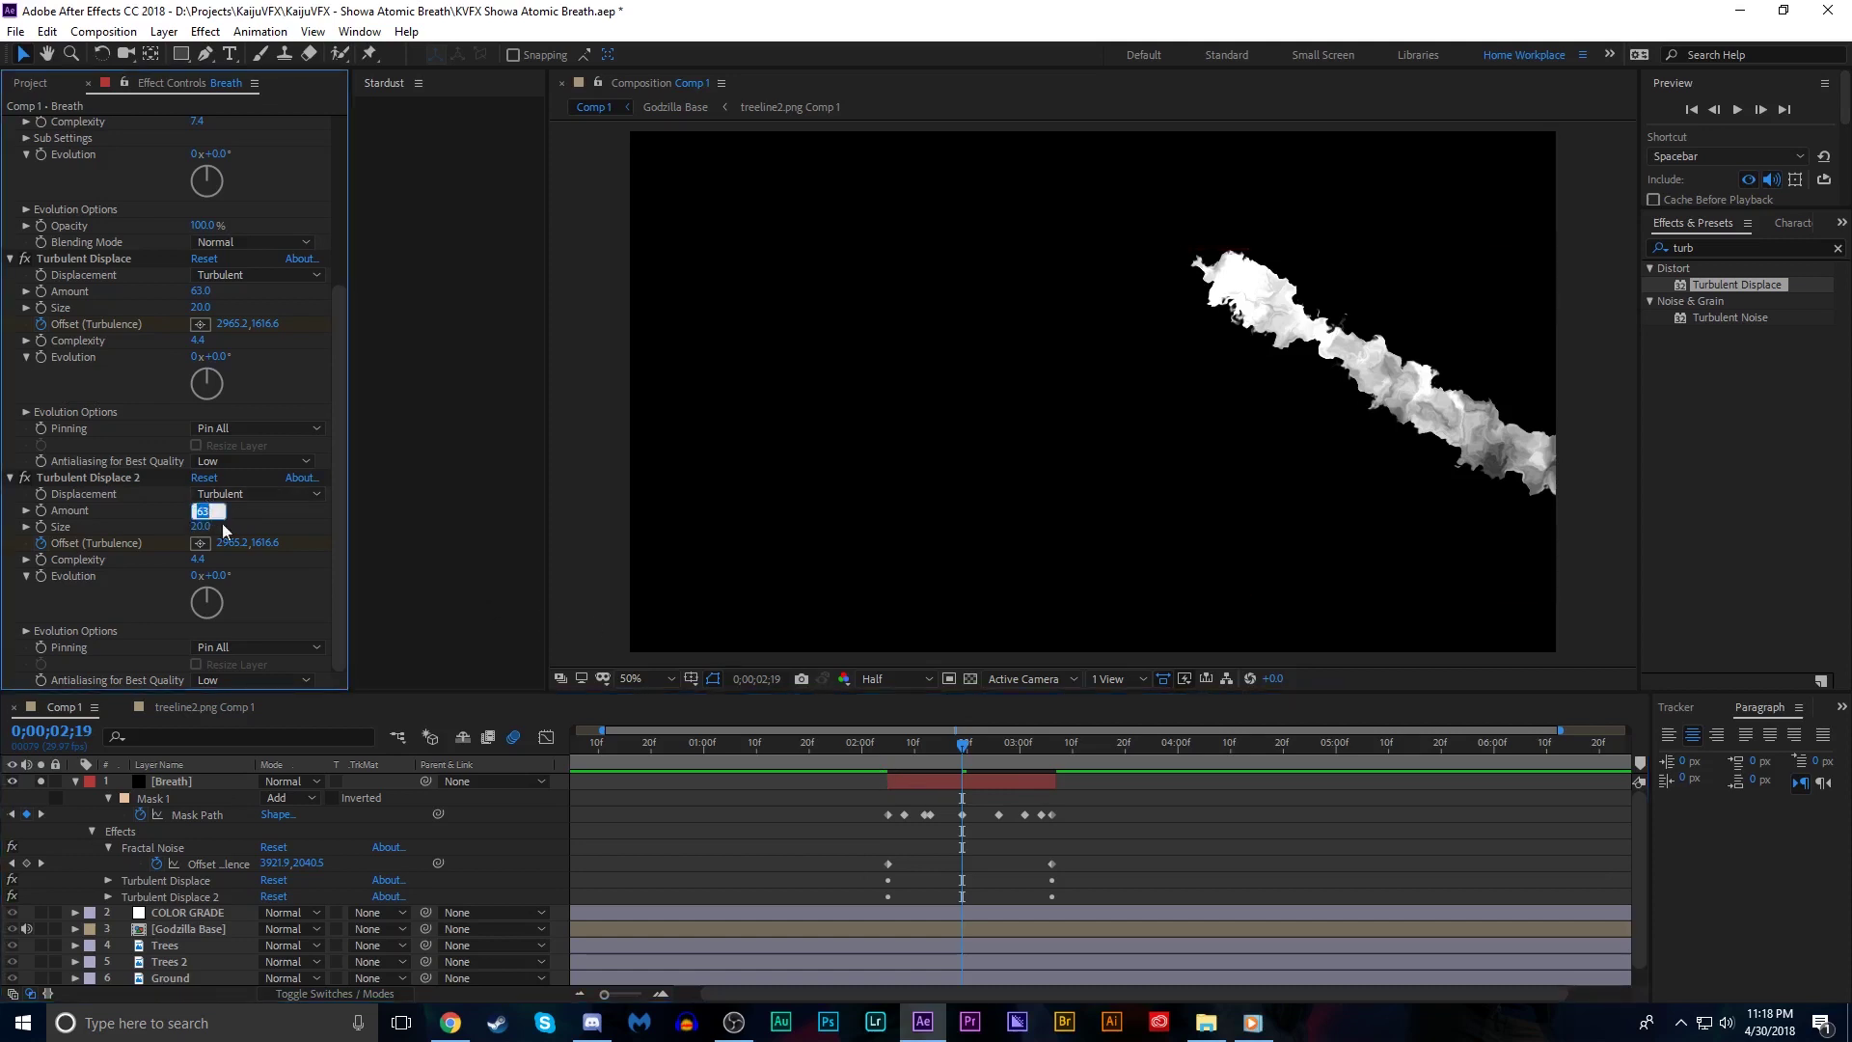
pyautogui.press('Tab')
pyautogui.write('112')
pyautogui.press('Return')
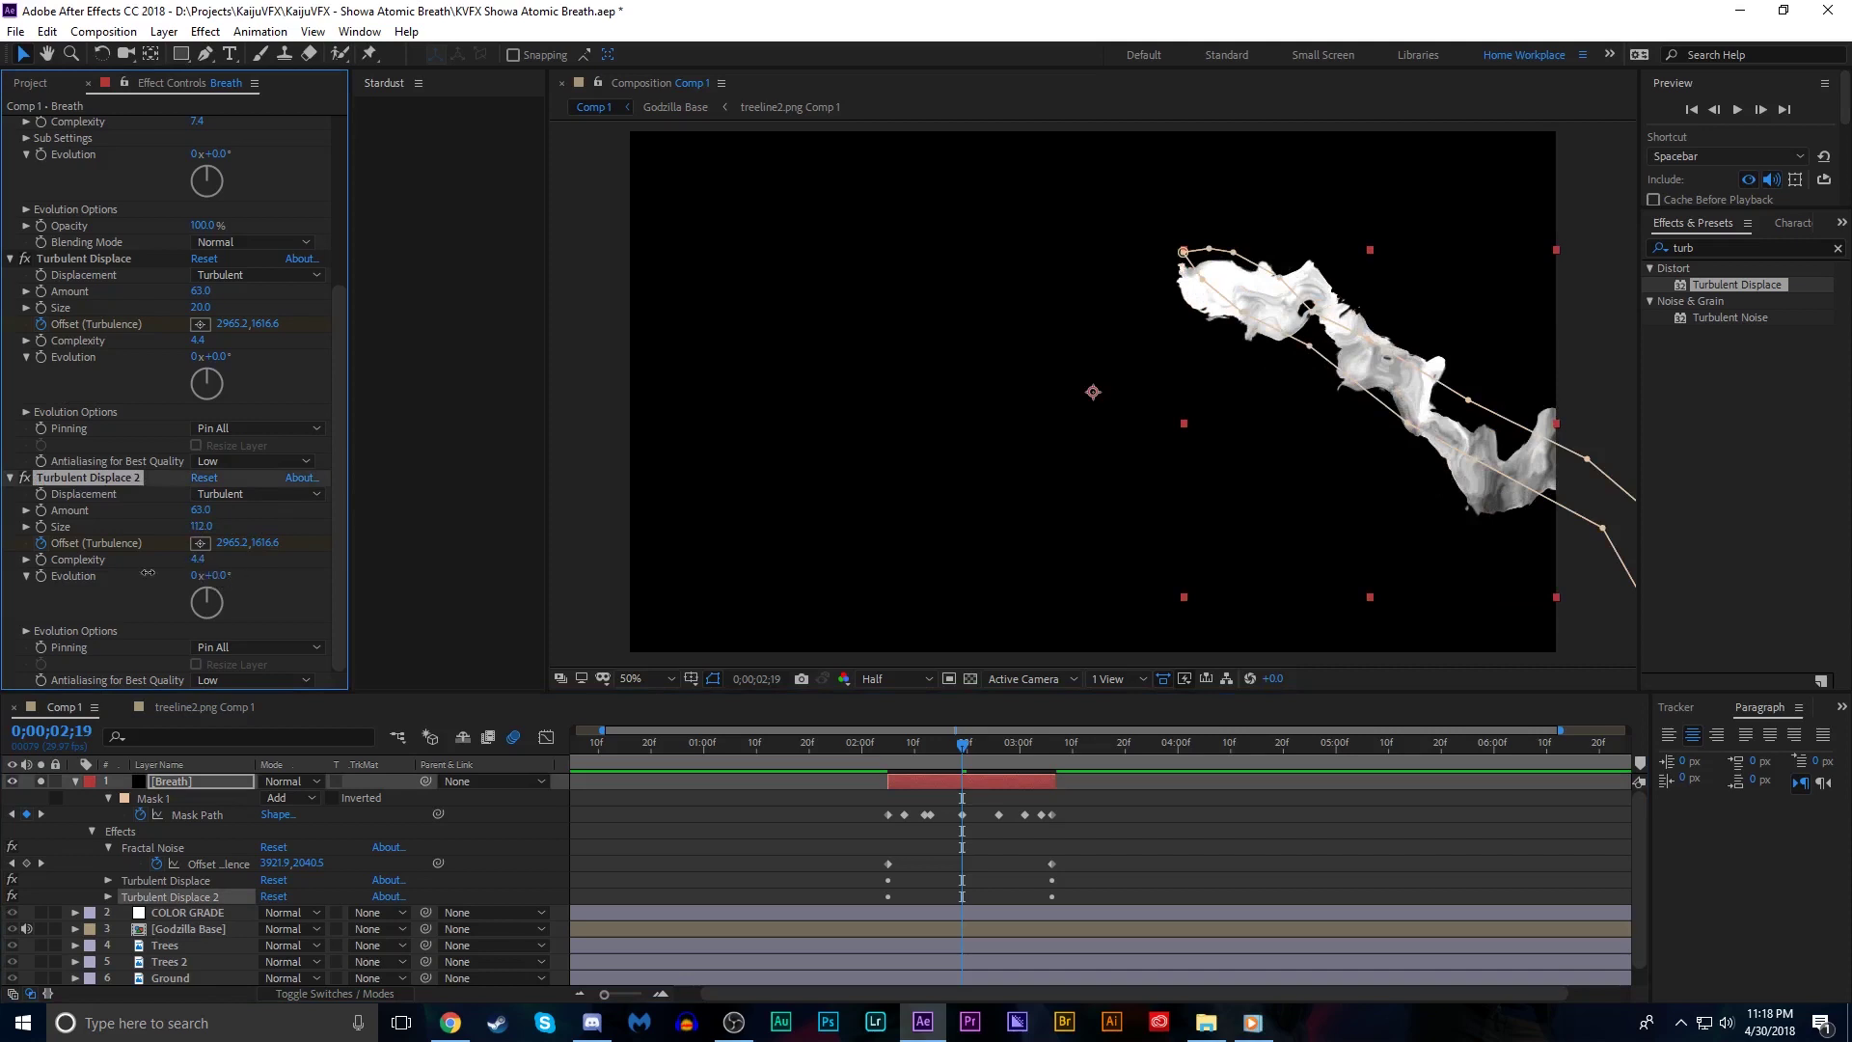
pyautogui.moveTo(148, 572); pyautogui.dragTo(106, 572)
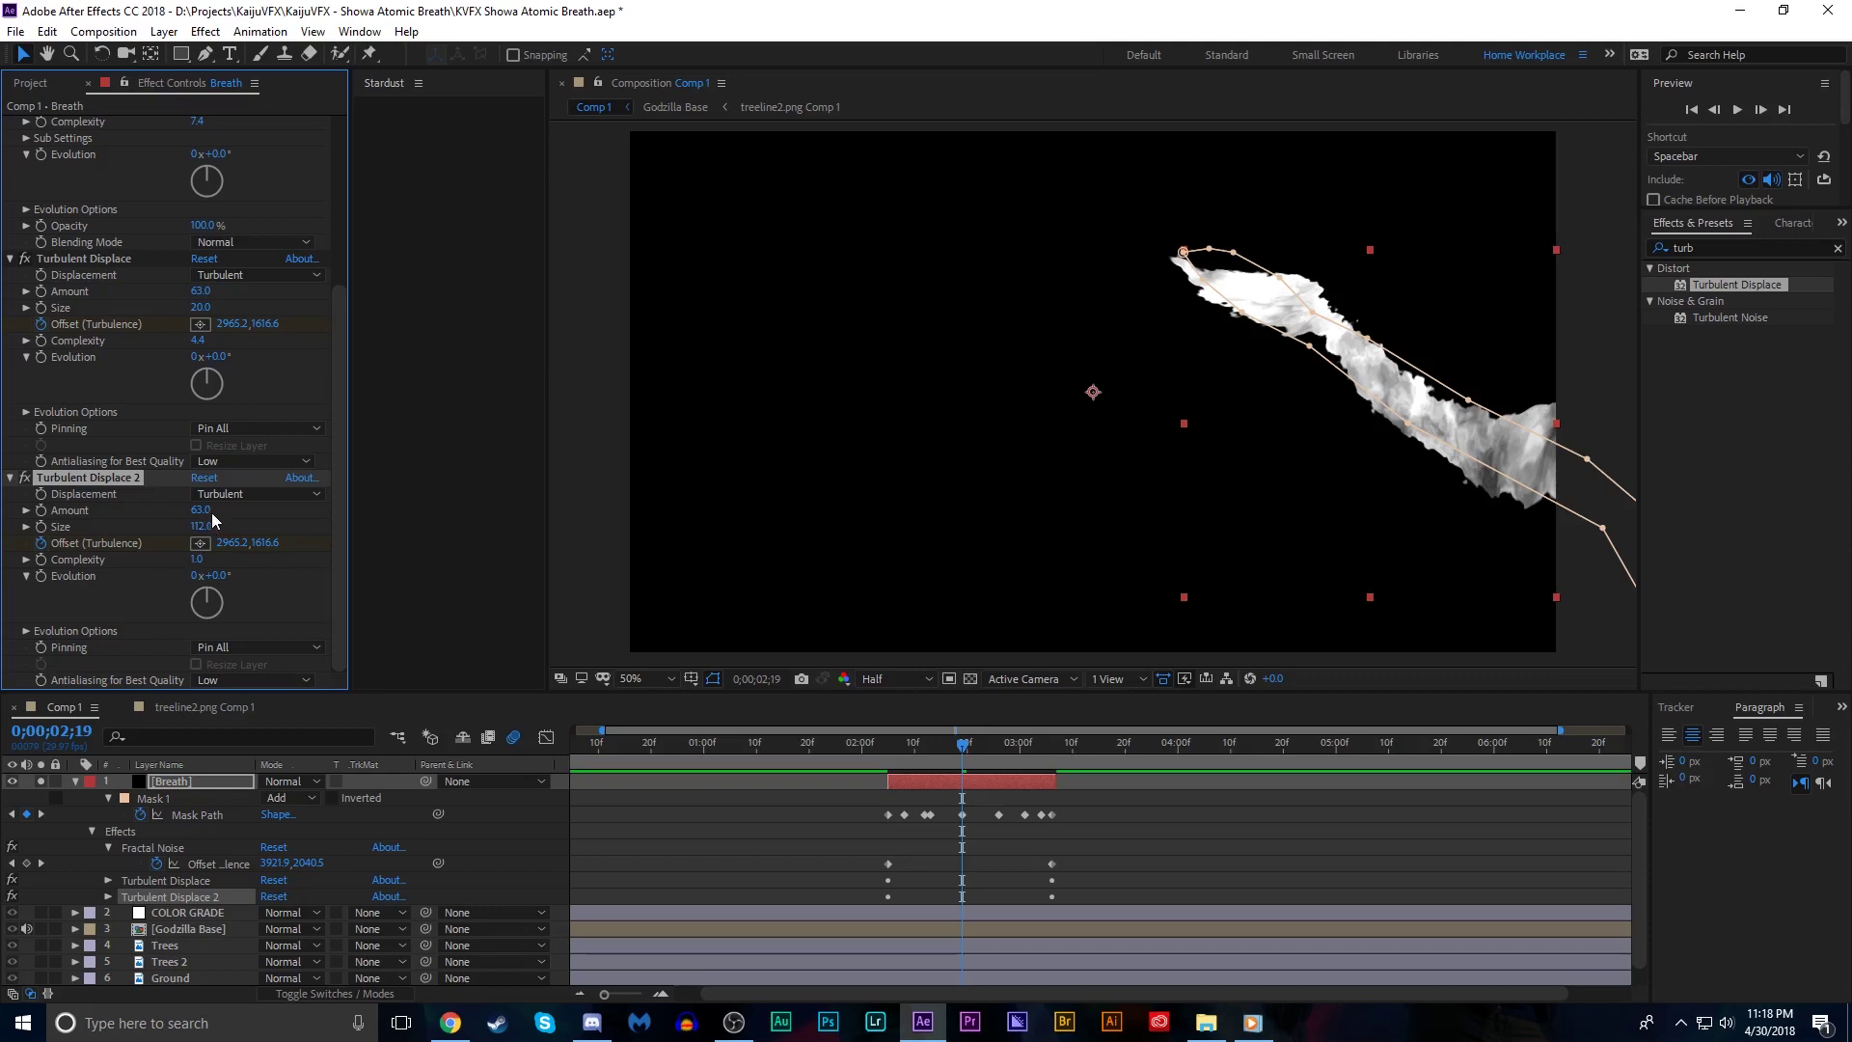
pyautogui.moveTo(214, 521); pyautogui.dragTo(96, 436)
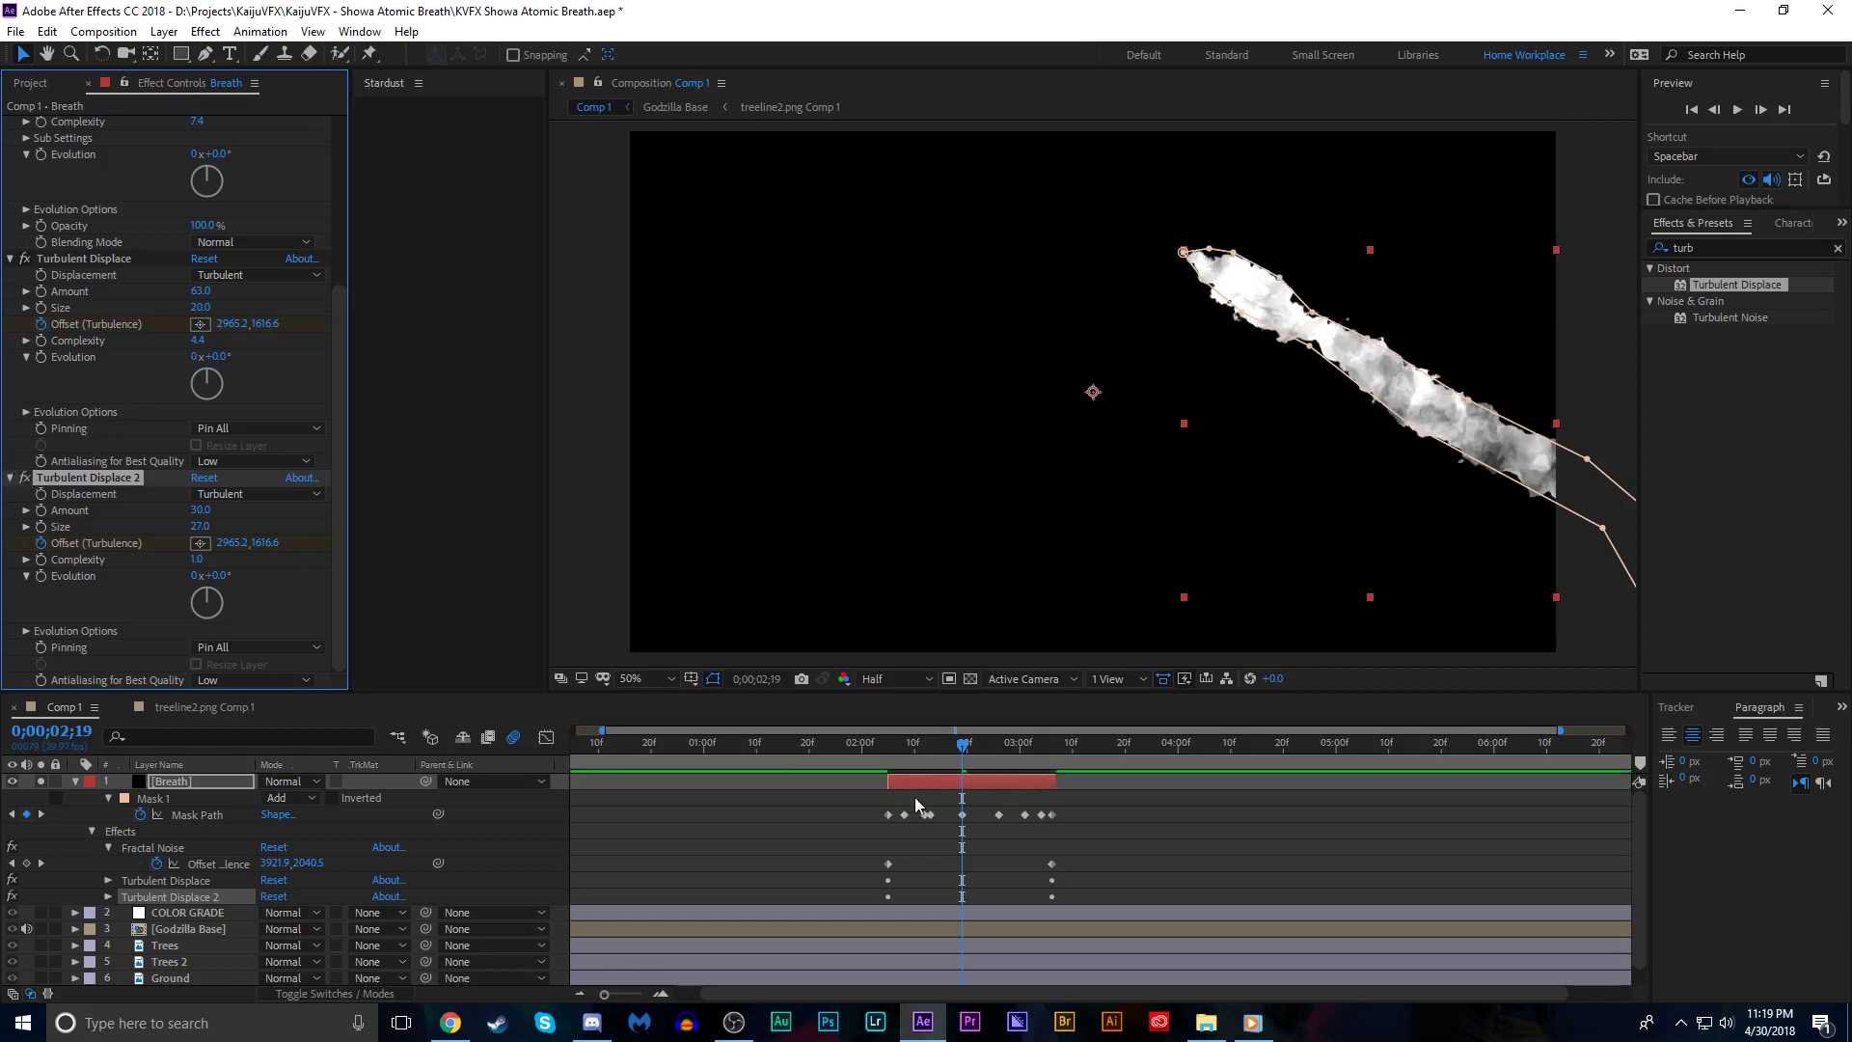
# At the breath's first keyframe, set Turbulent Displace 2 Evolution to 2x+59°
pyautogui.click(887, 752)
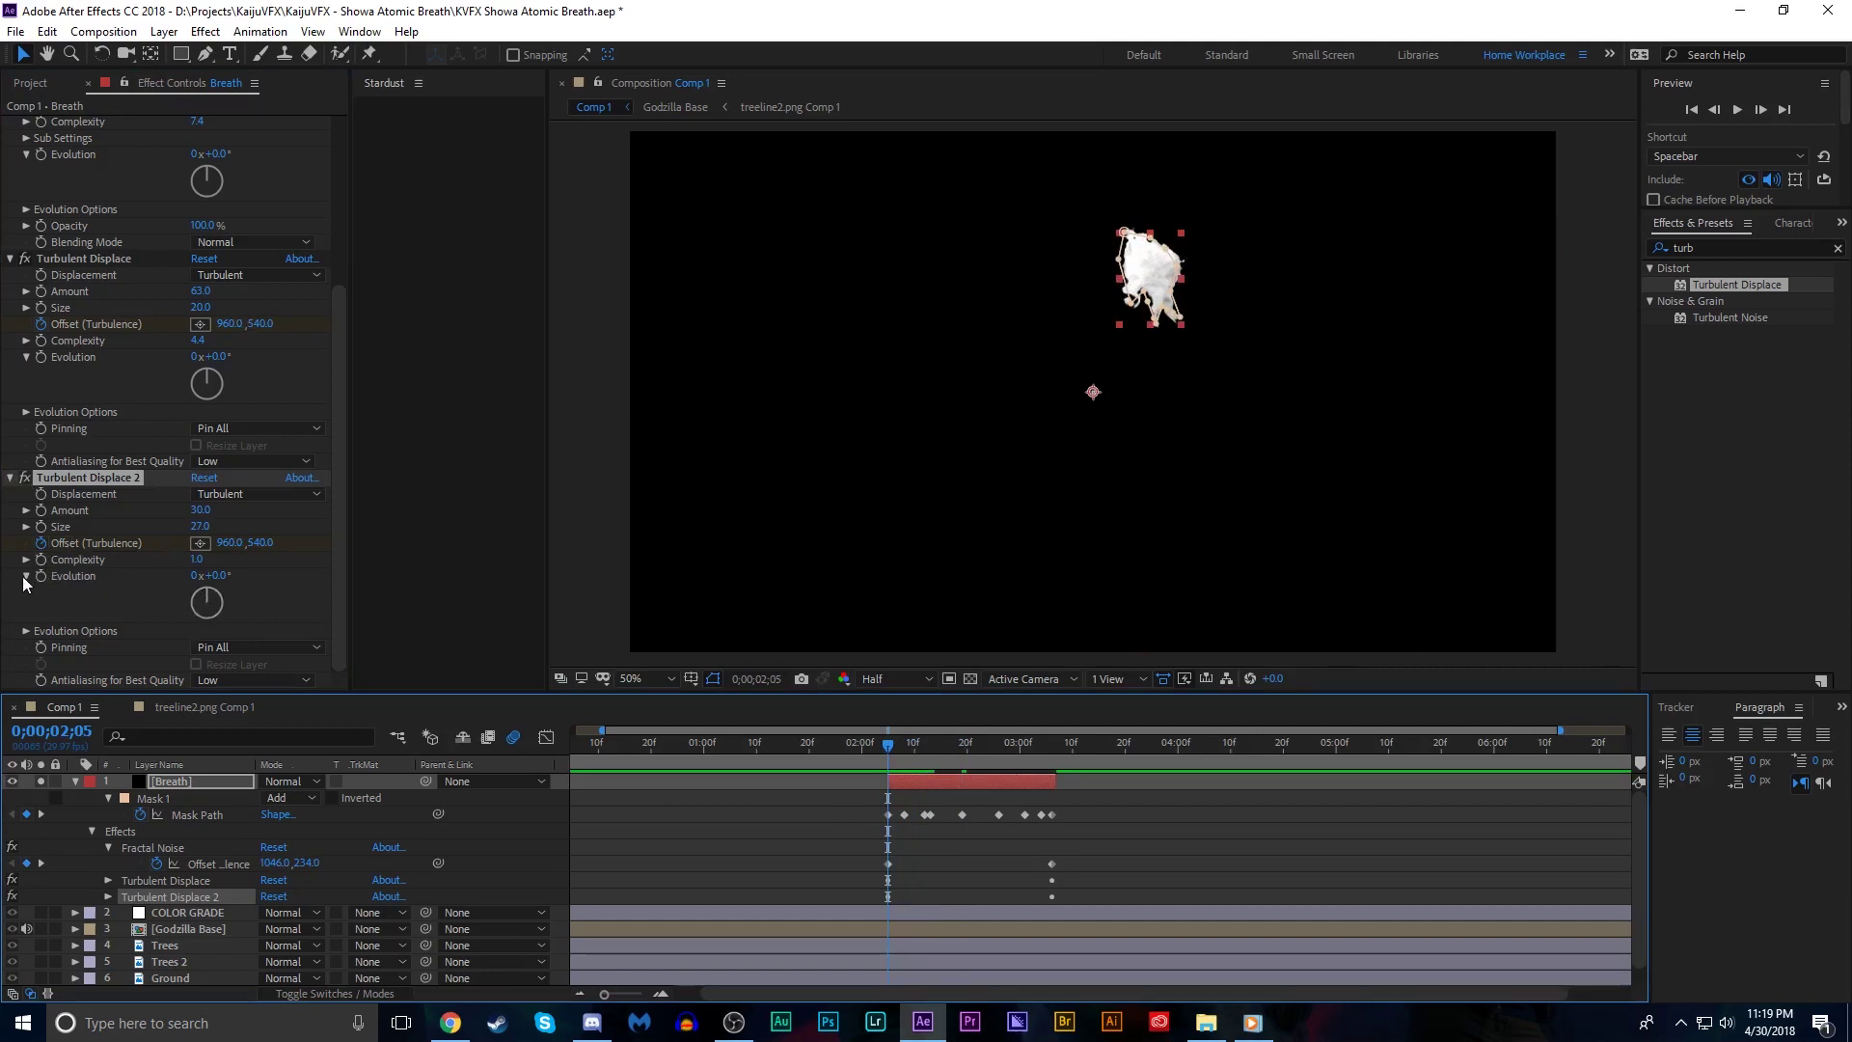
pyautogui.moveTo(218, 596); pyautogui.dragTo(159, 552)
pyautogui.moveTo(295, 542); pyautogui.dragTo(674, 356)
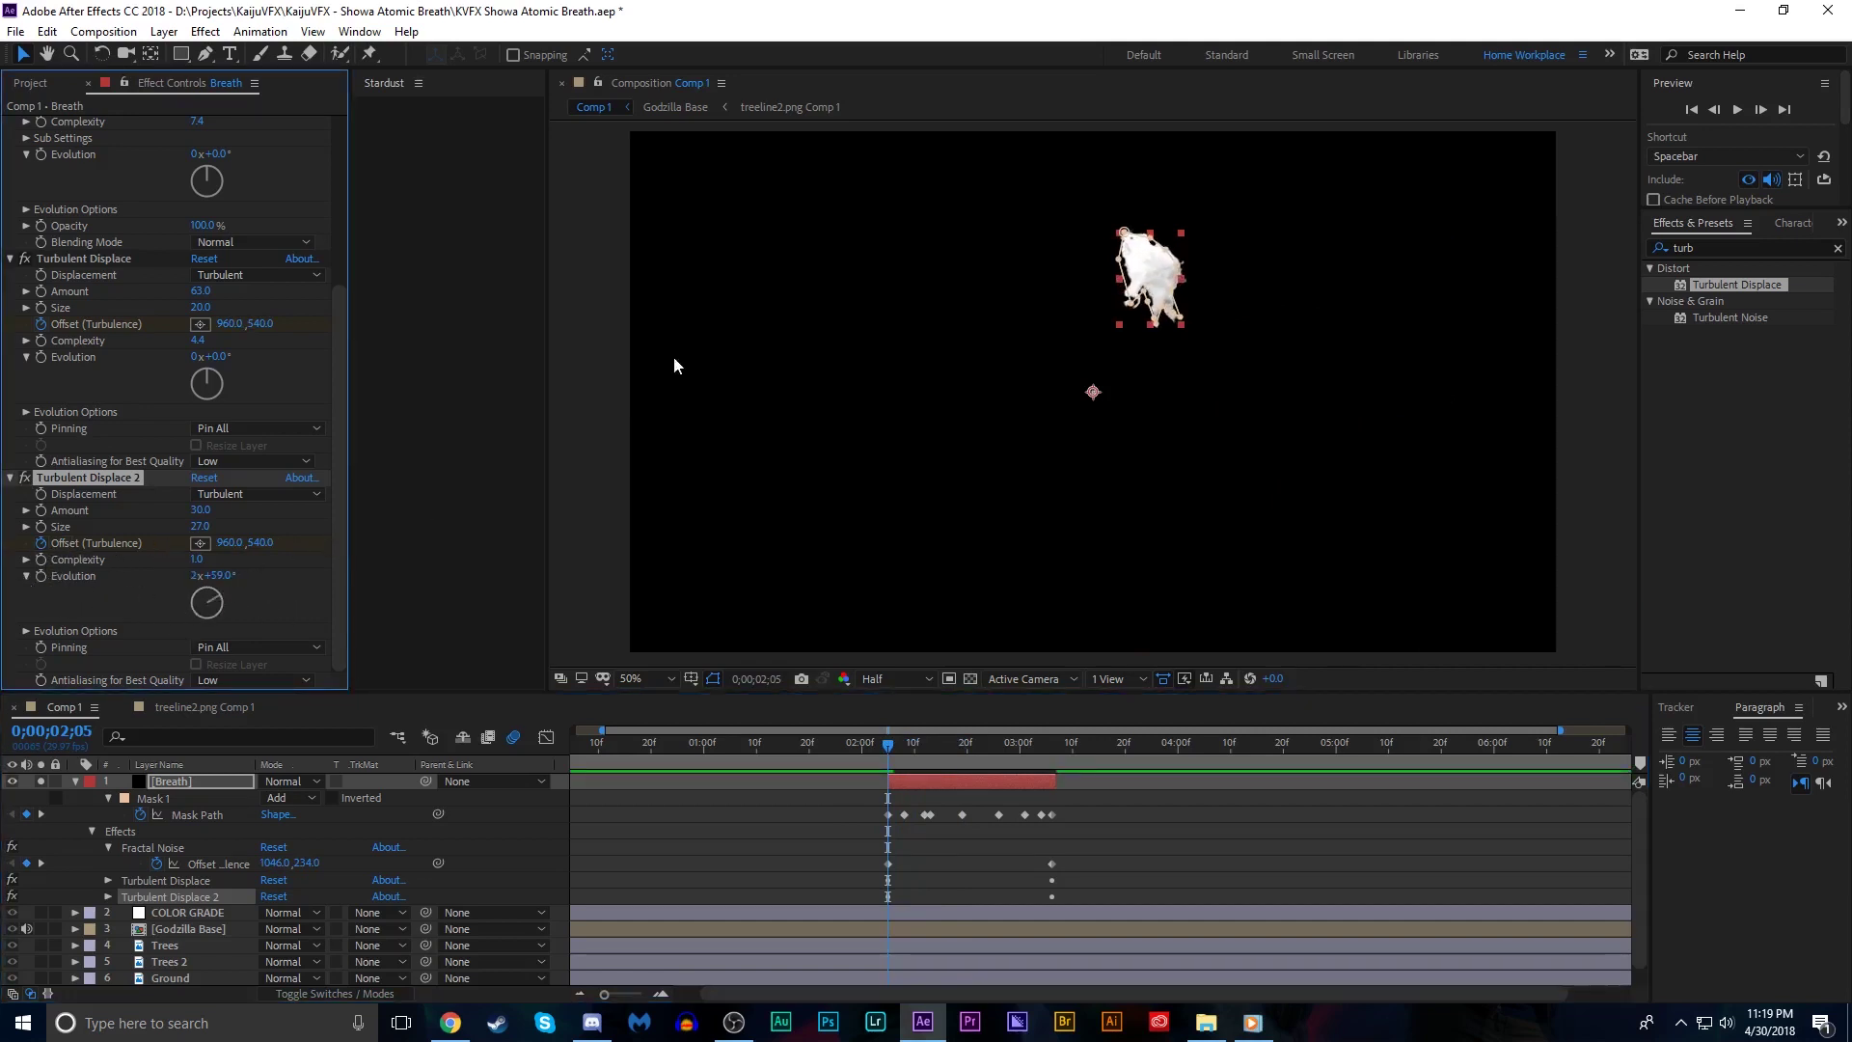
# Preview the breath animation with the Breath layer selected, then save the project
pyautogui.moveTo(888, 810); pyautogui.dragTo(878, 752)
pyautogui.press('space')
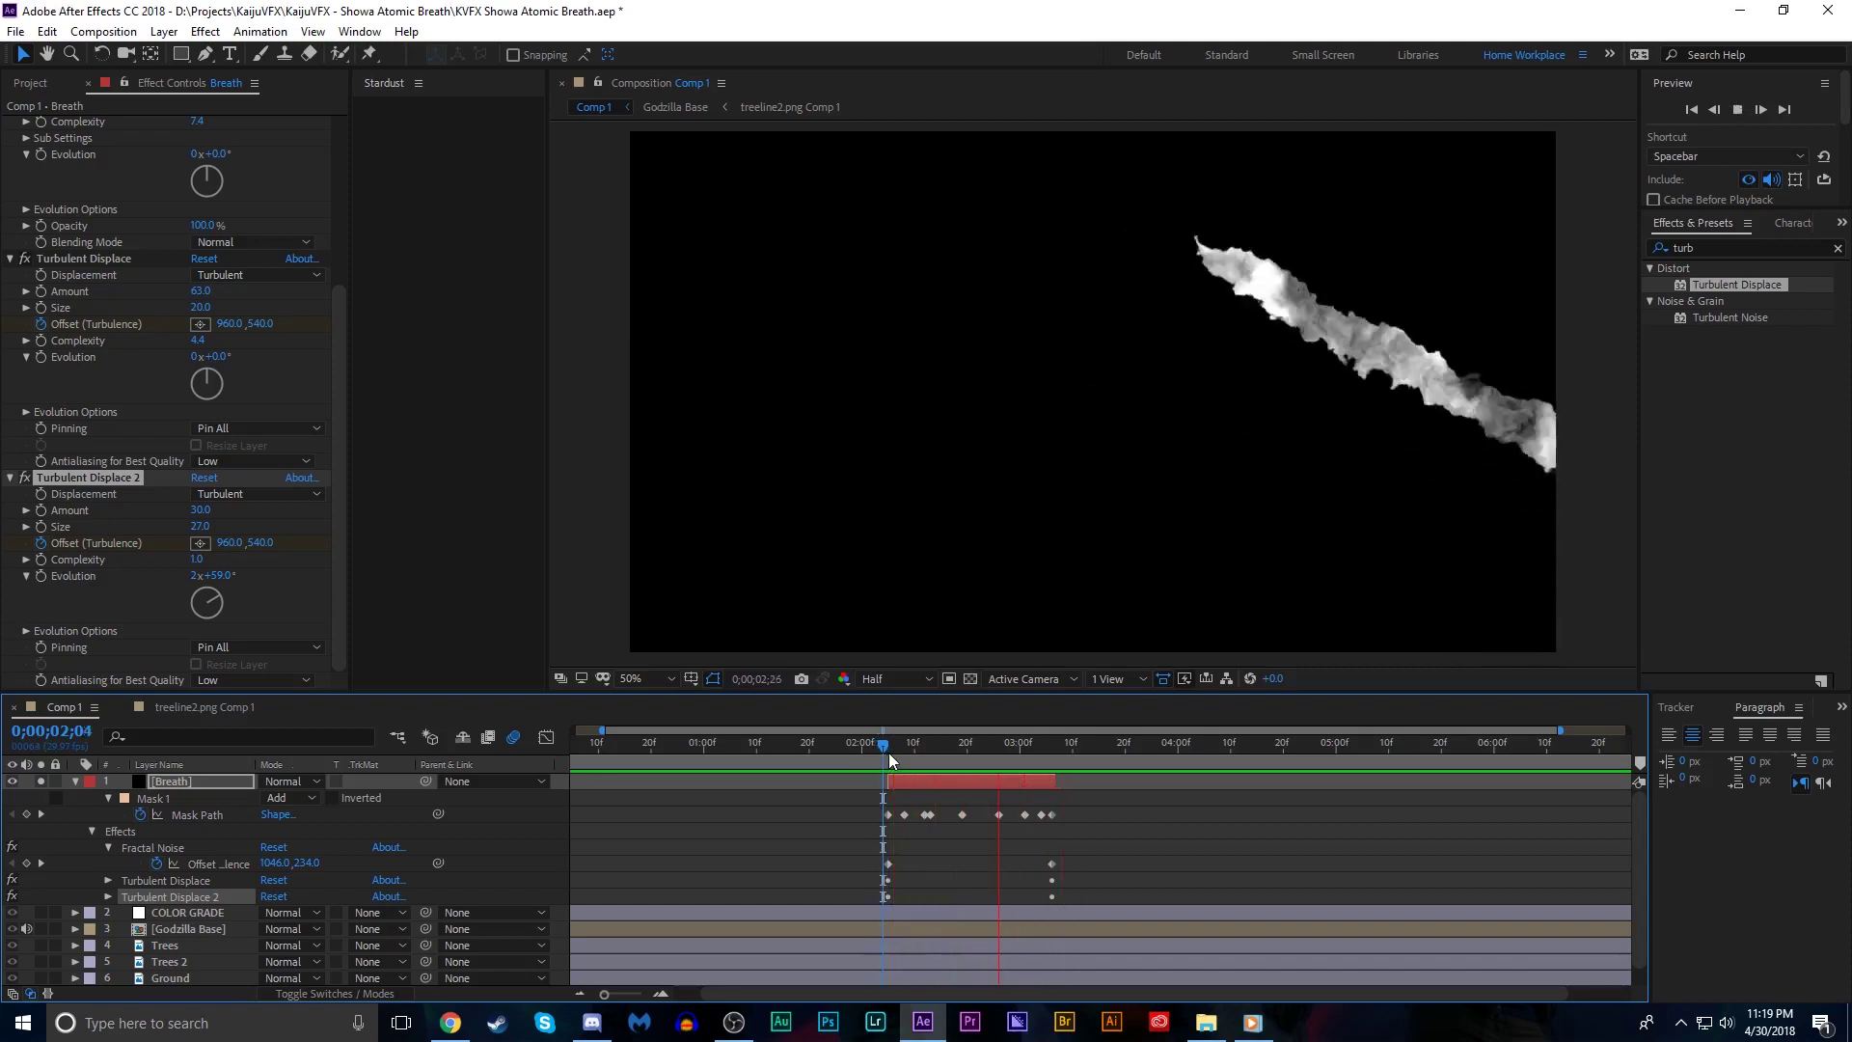
pyautogui.click(888, 752)
pyautogui.press('space')
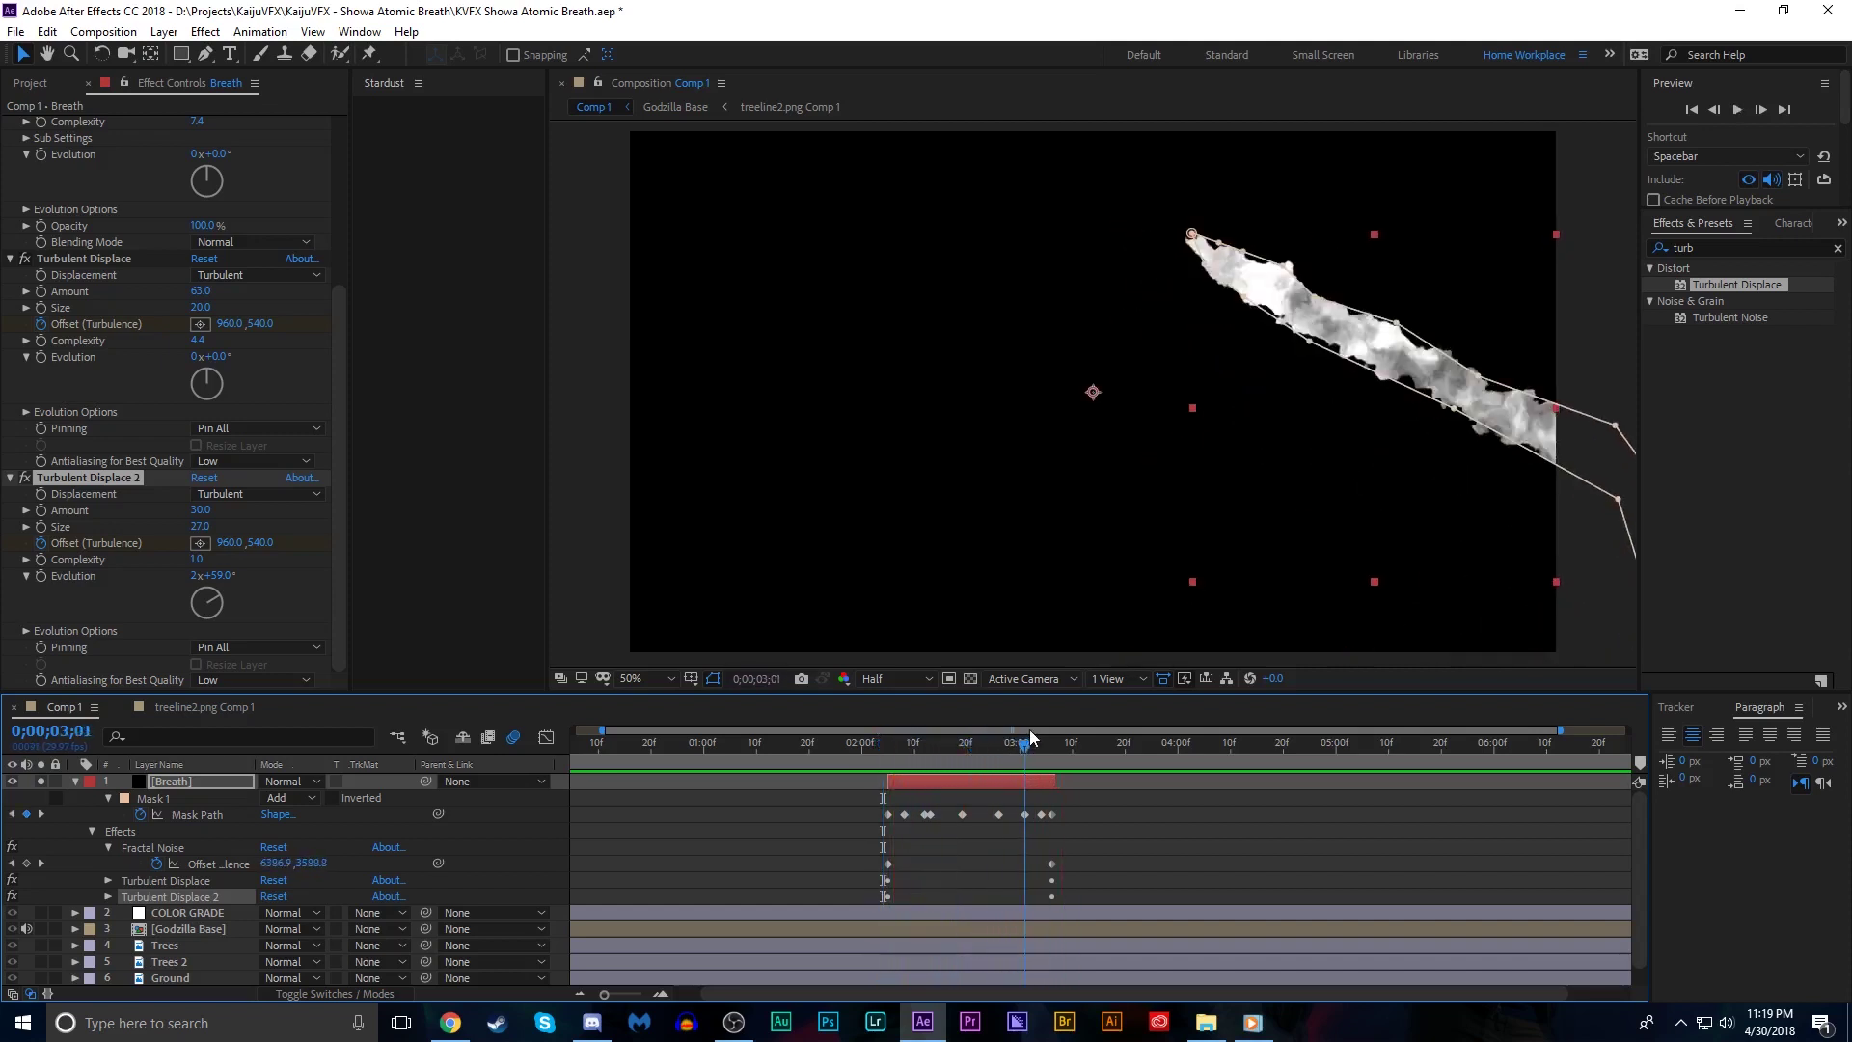
pyautogui.click(999, 791)
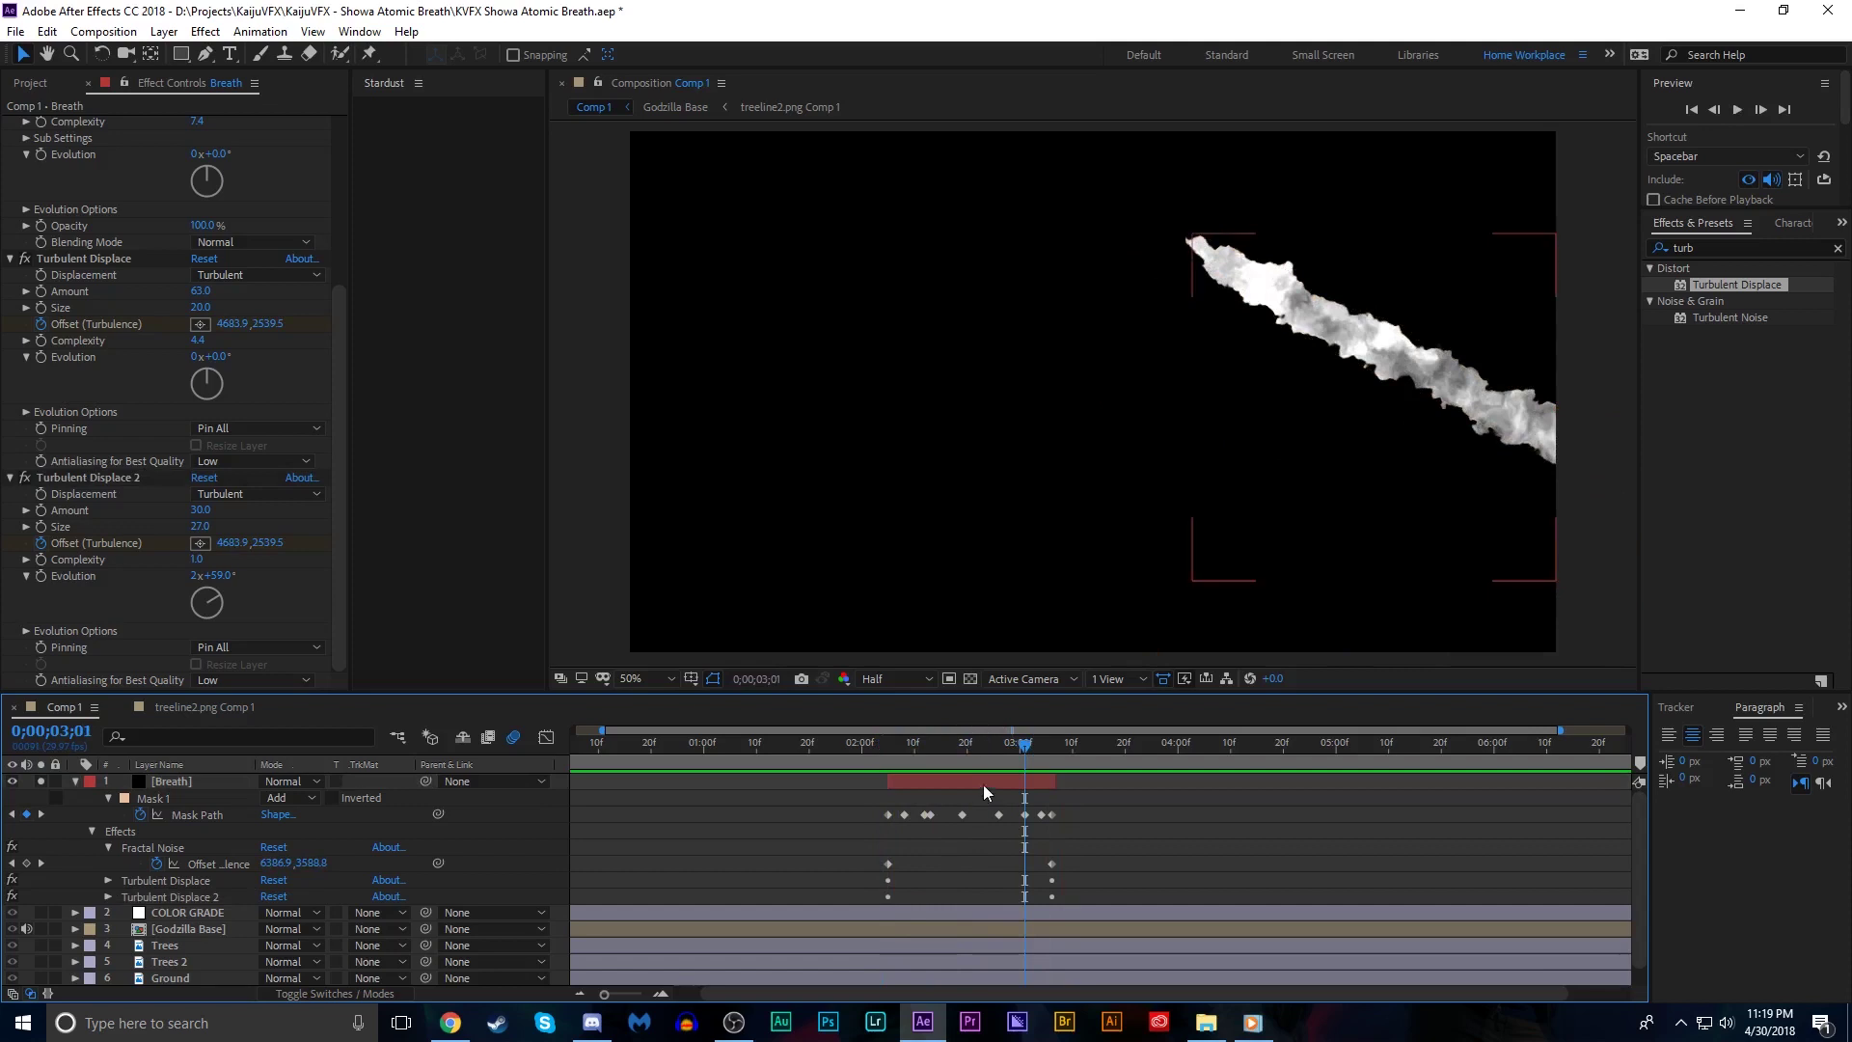
pyautogui.click(989, 781)
pyautogui.press('space')
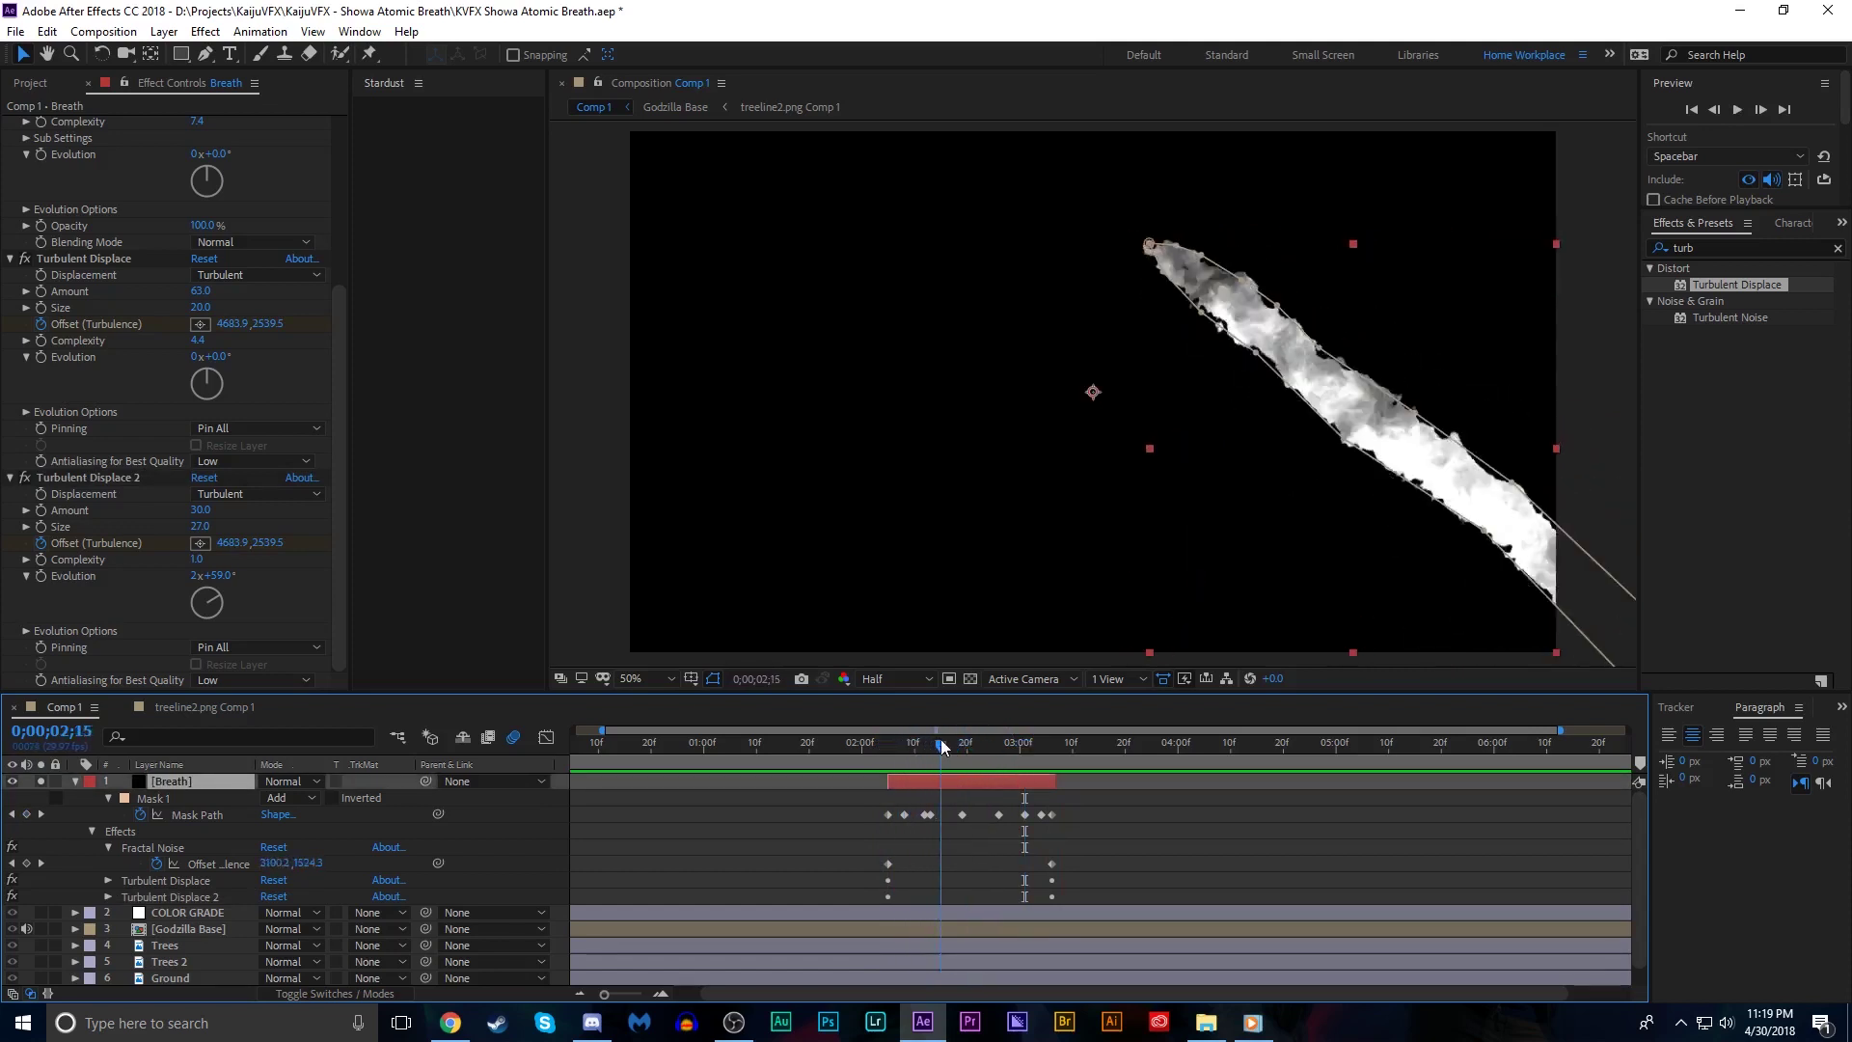
pyautogui.hotkey('ctrl', 's')
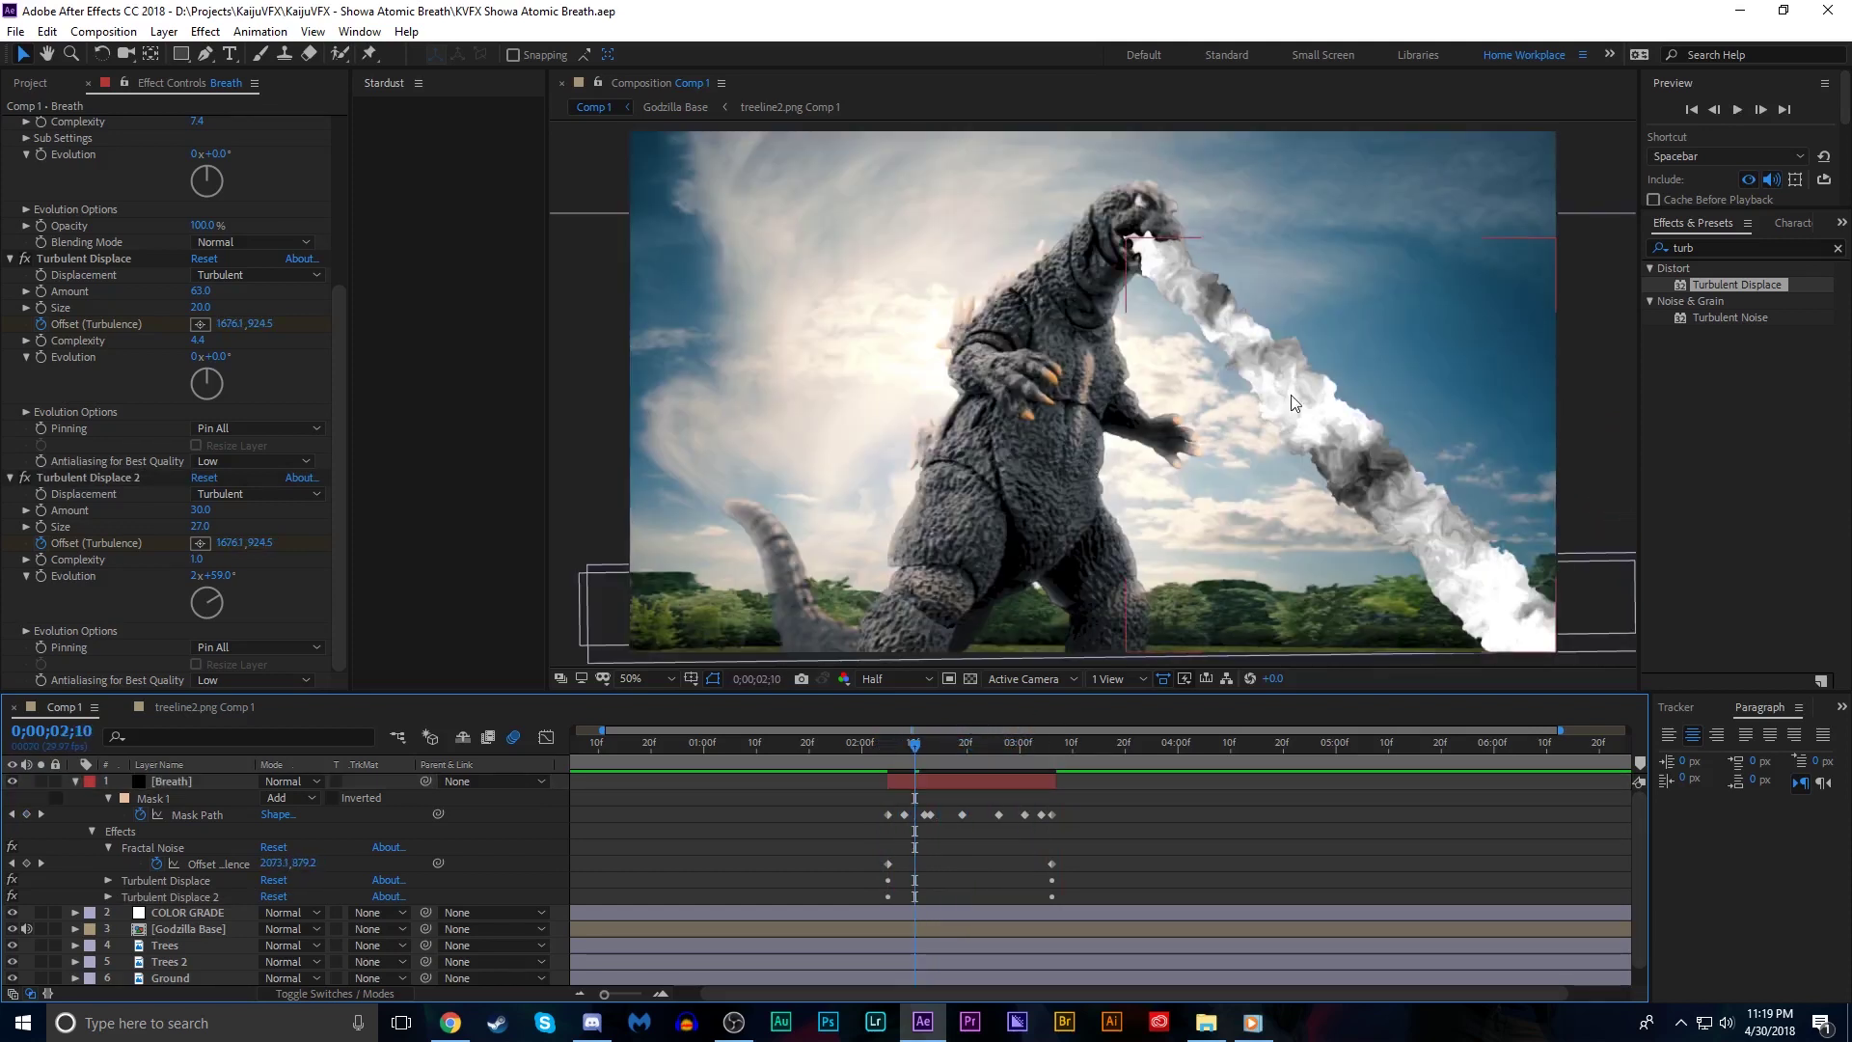
# Apply CC Toner to the Breath layer and set its Tones to Pentone
pyautogui.click(953, 783)
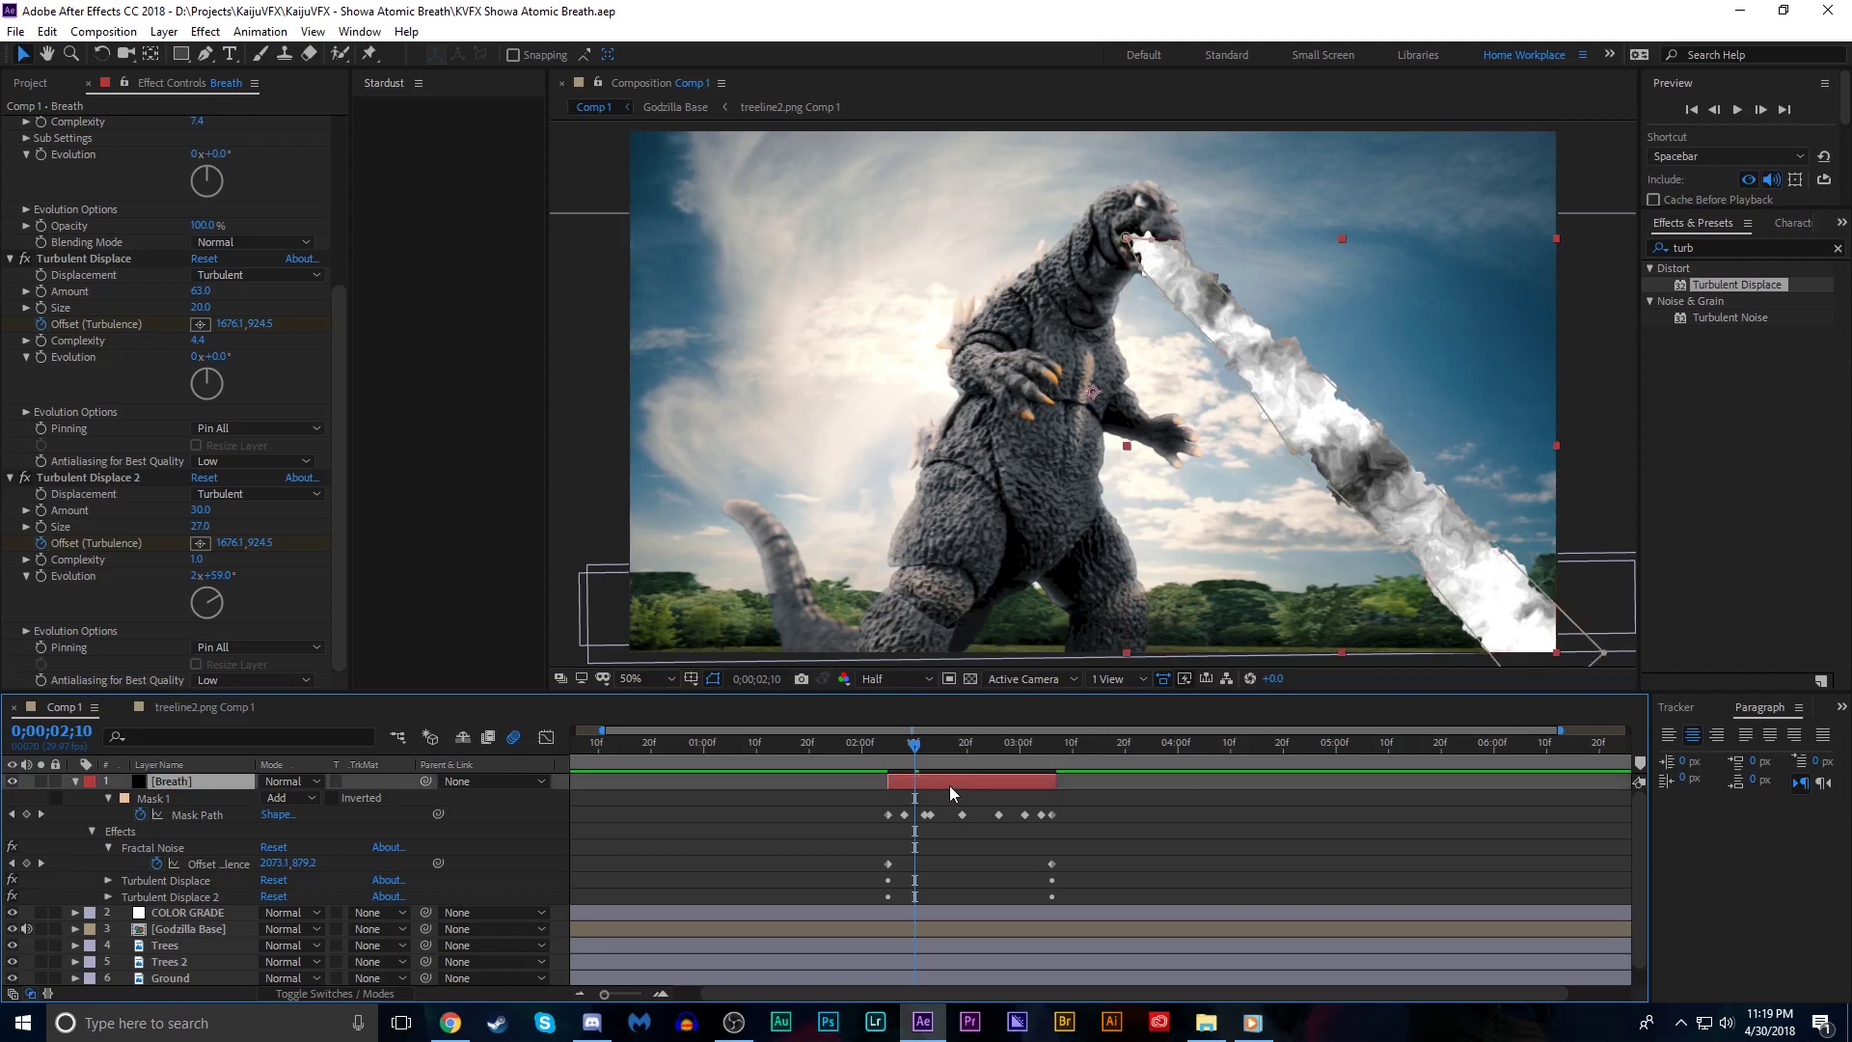
pyautogui.click(1692, 247)
pyautogui.write('cc toner')
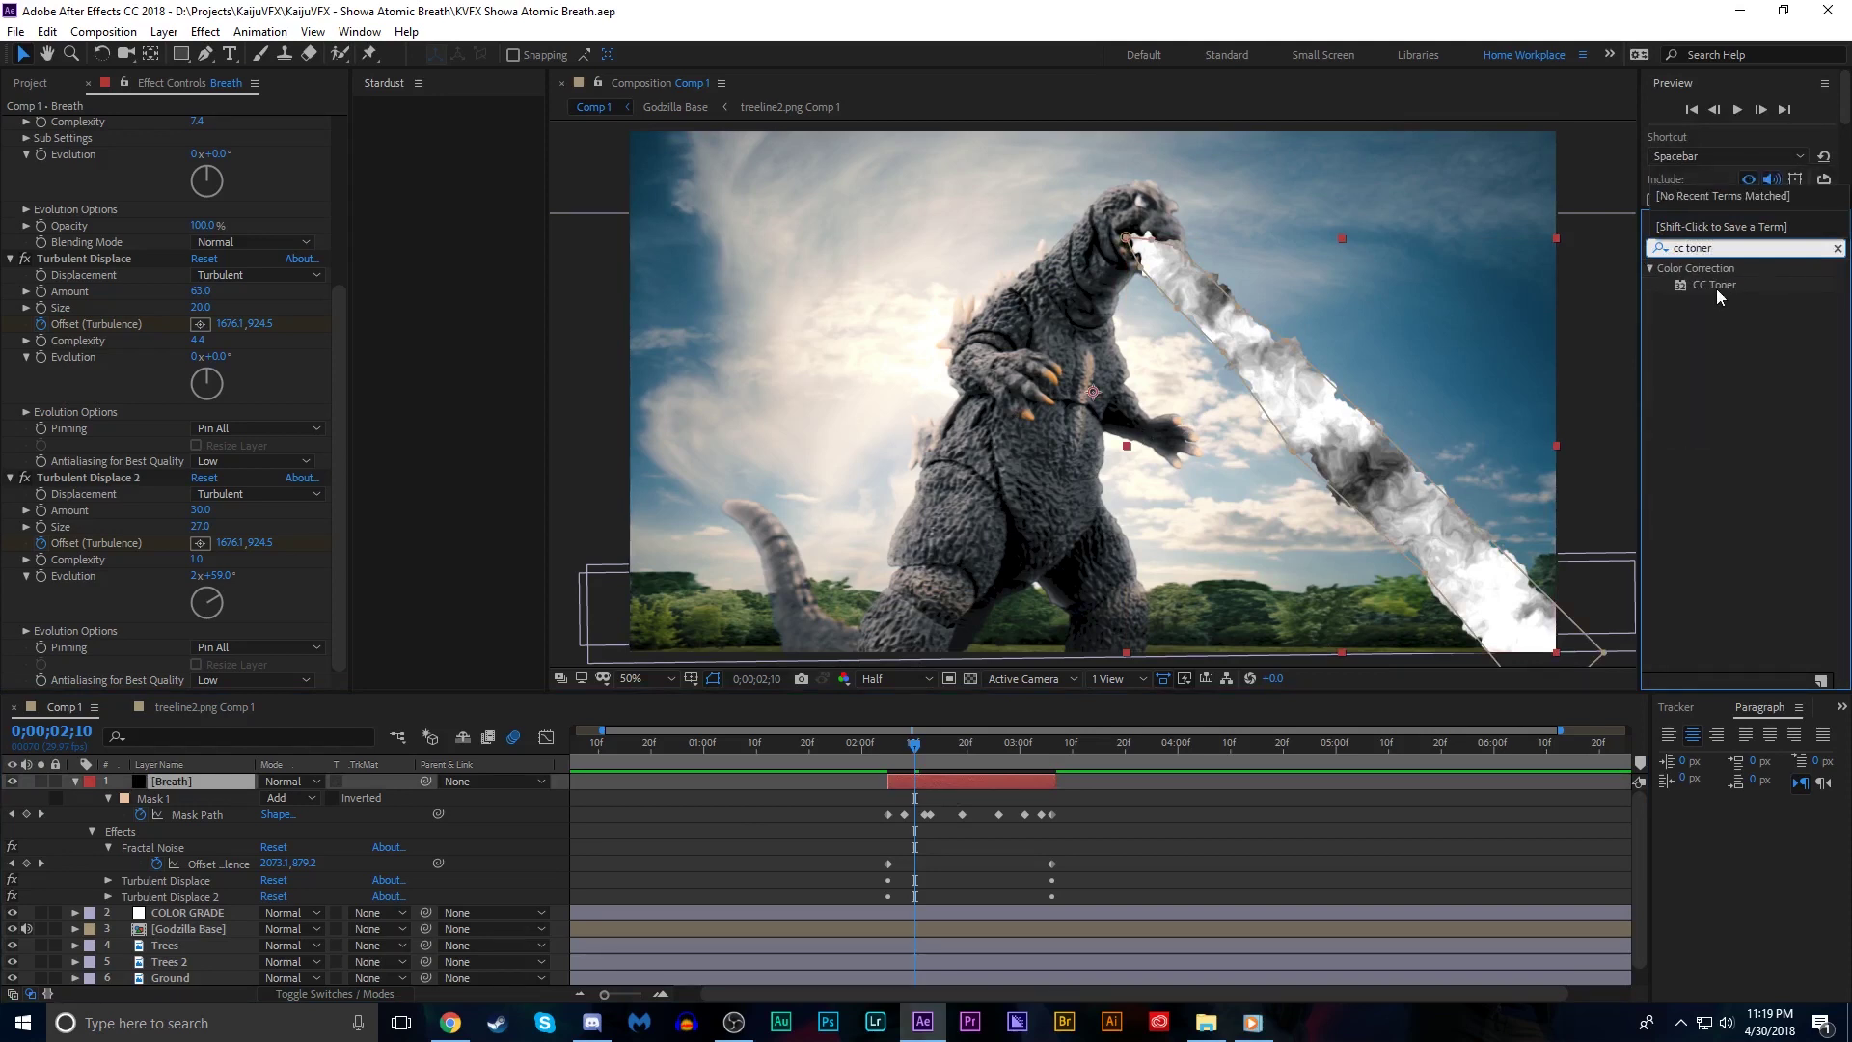
pyautogui.moveTo(1718, 296); pyautogui.dragTo(148, 636)
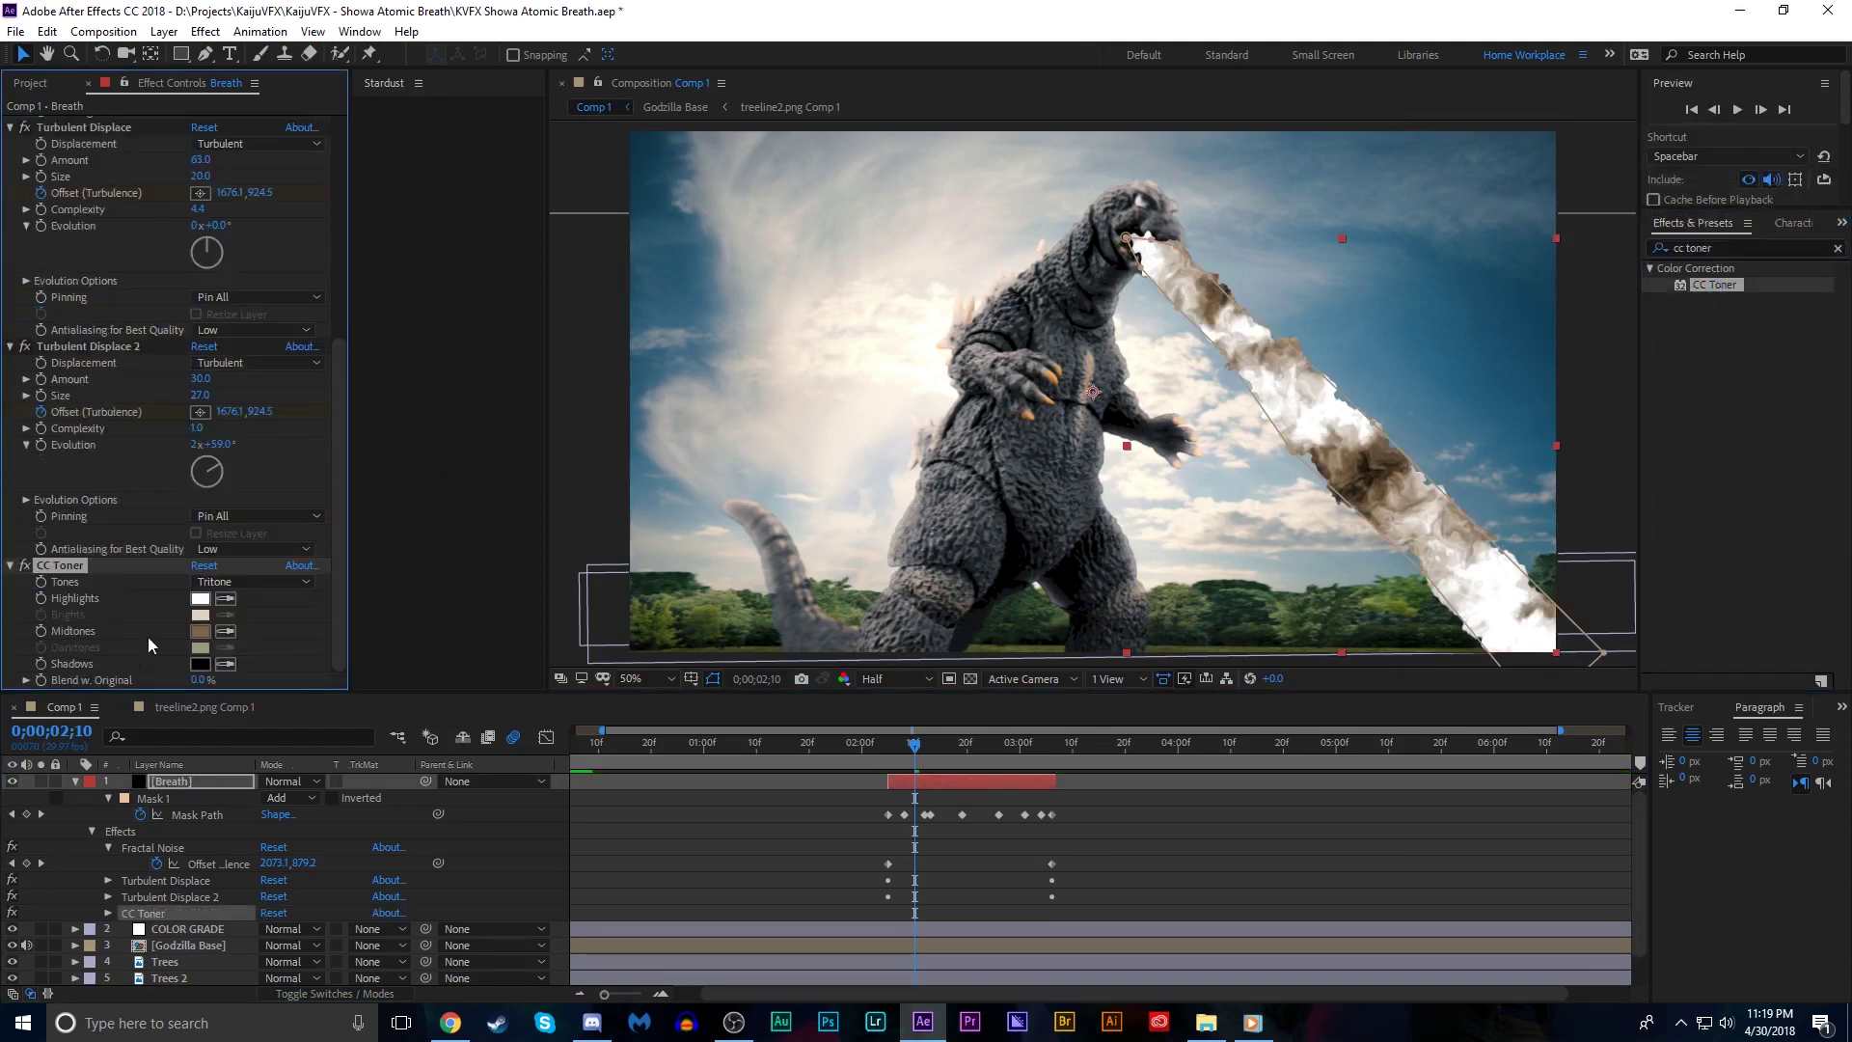
pyautogui.click(295, 582)
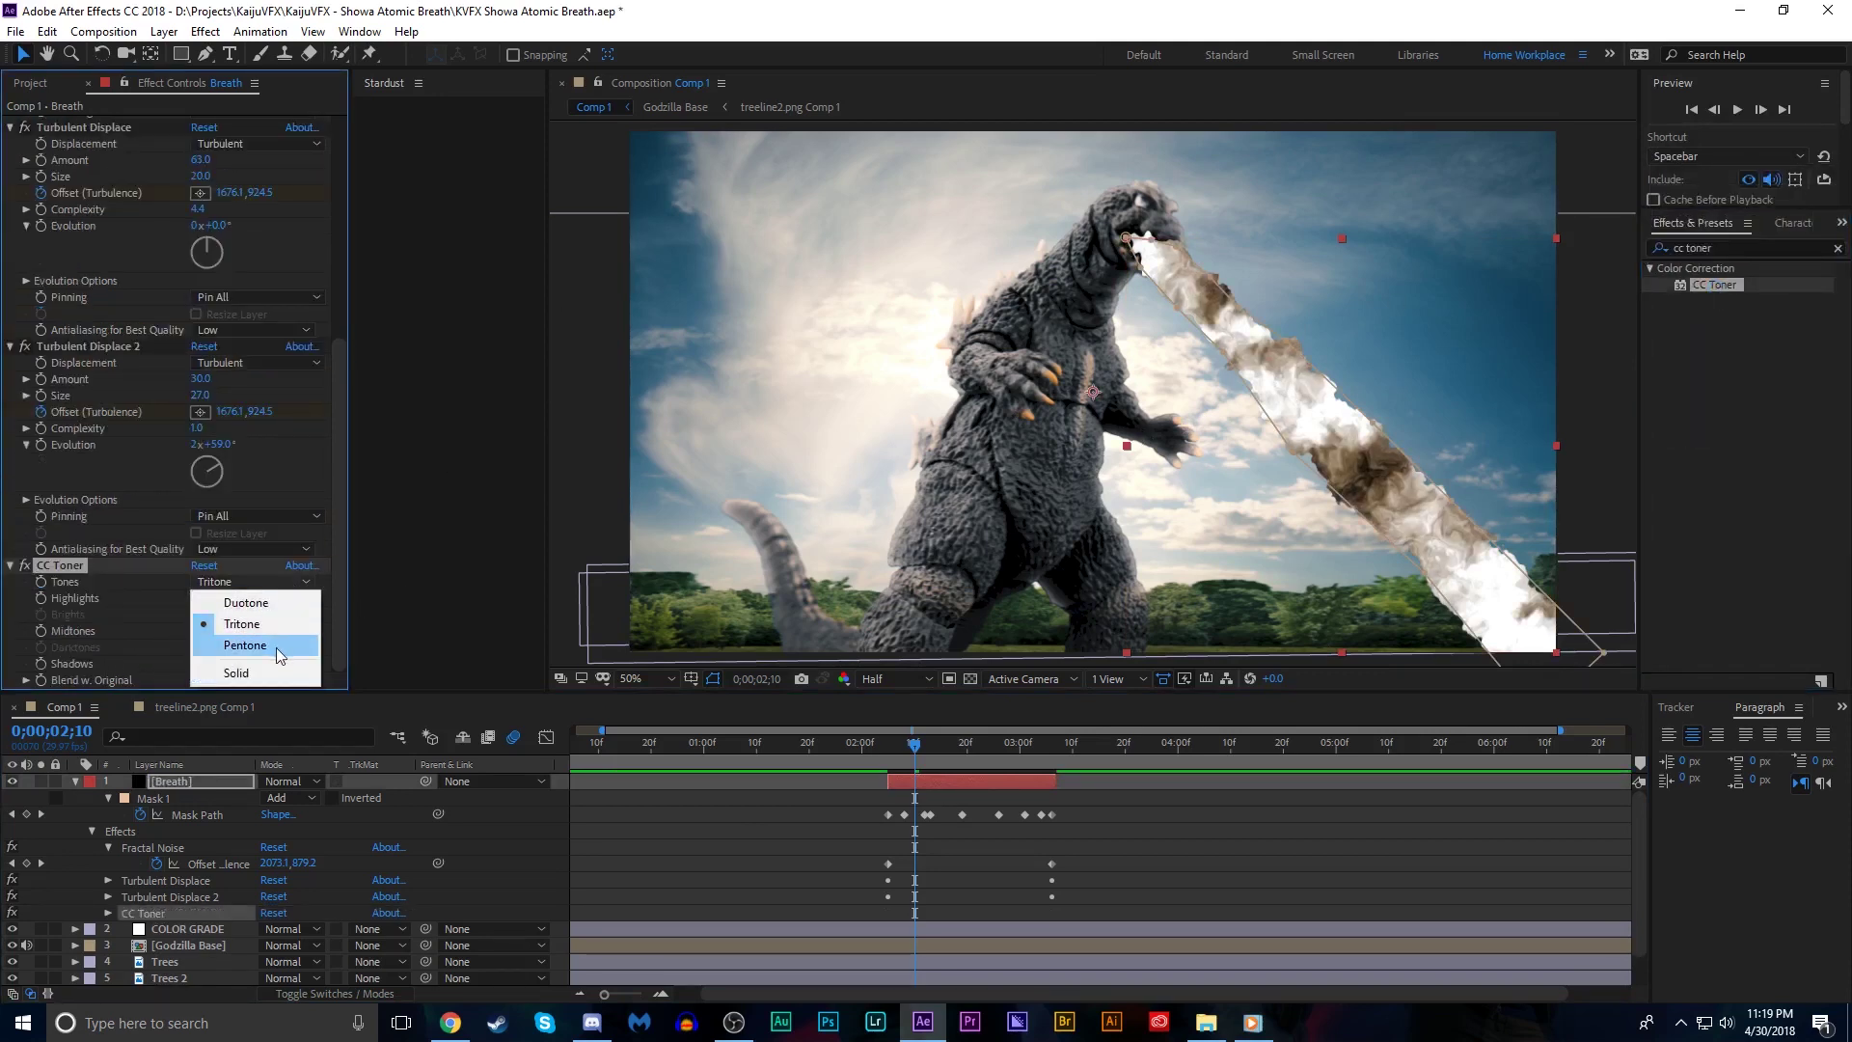
pyautogui.click(275, 646)
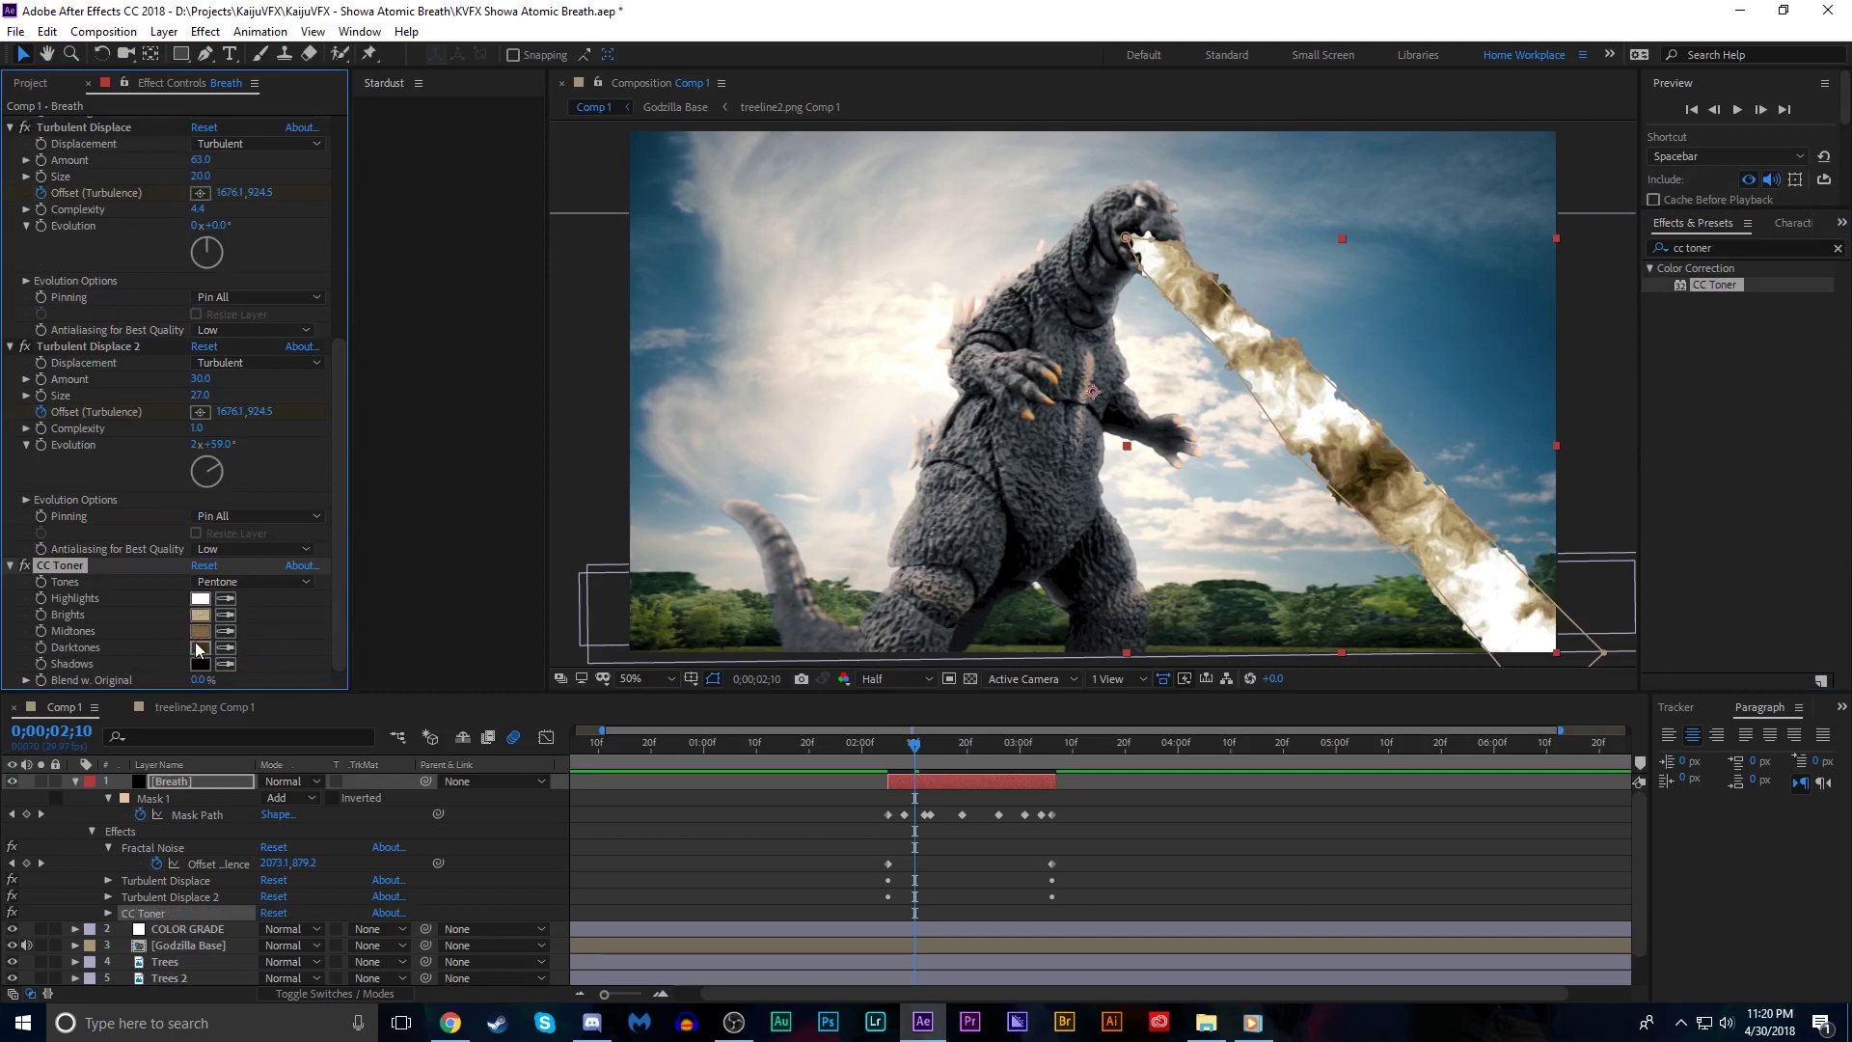
# Set the toner Brights to a vivid blue and Midtones to blue 009CFF
pyautogui.click(201, 614)
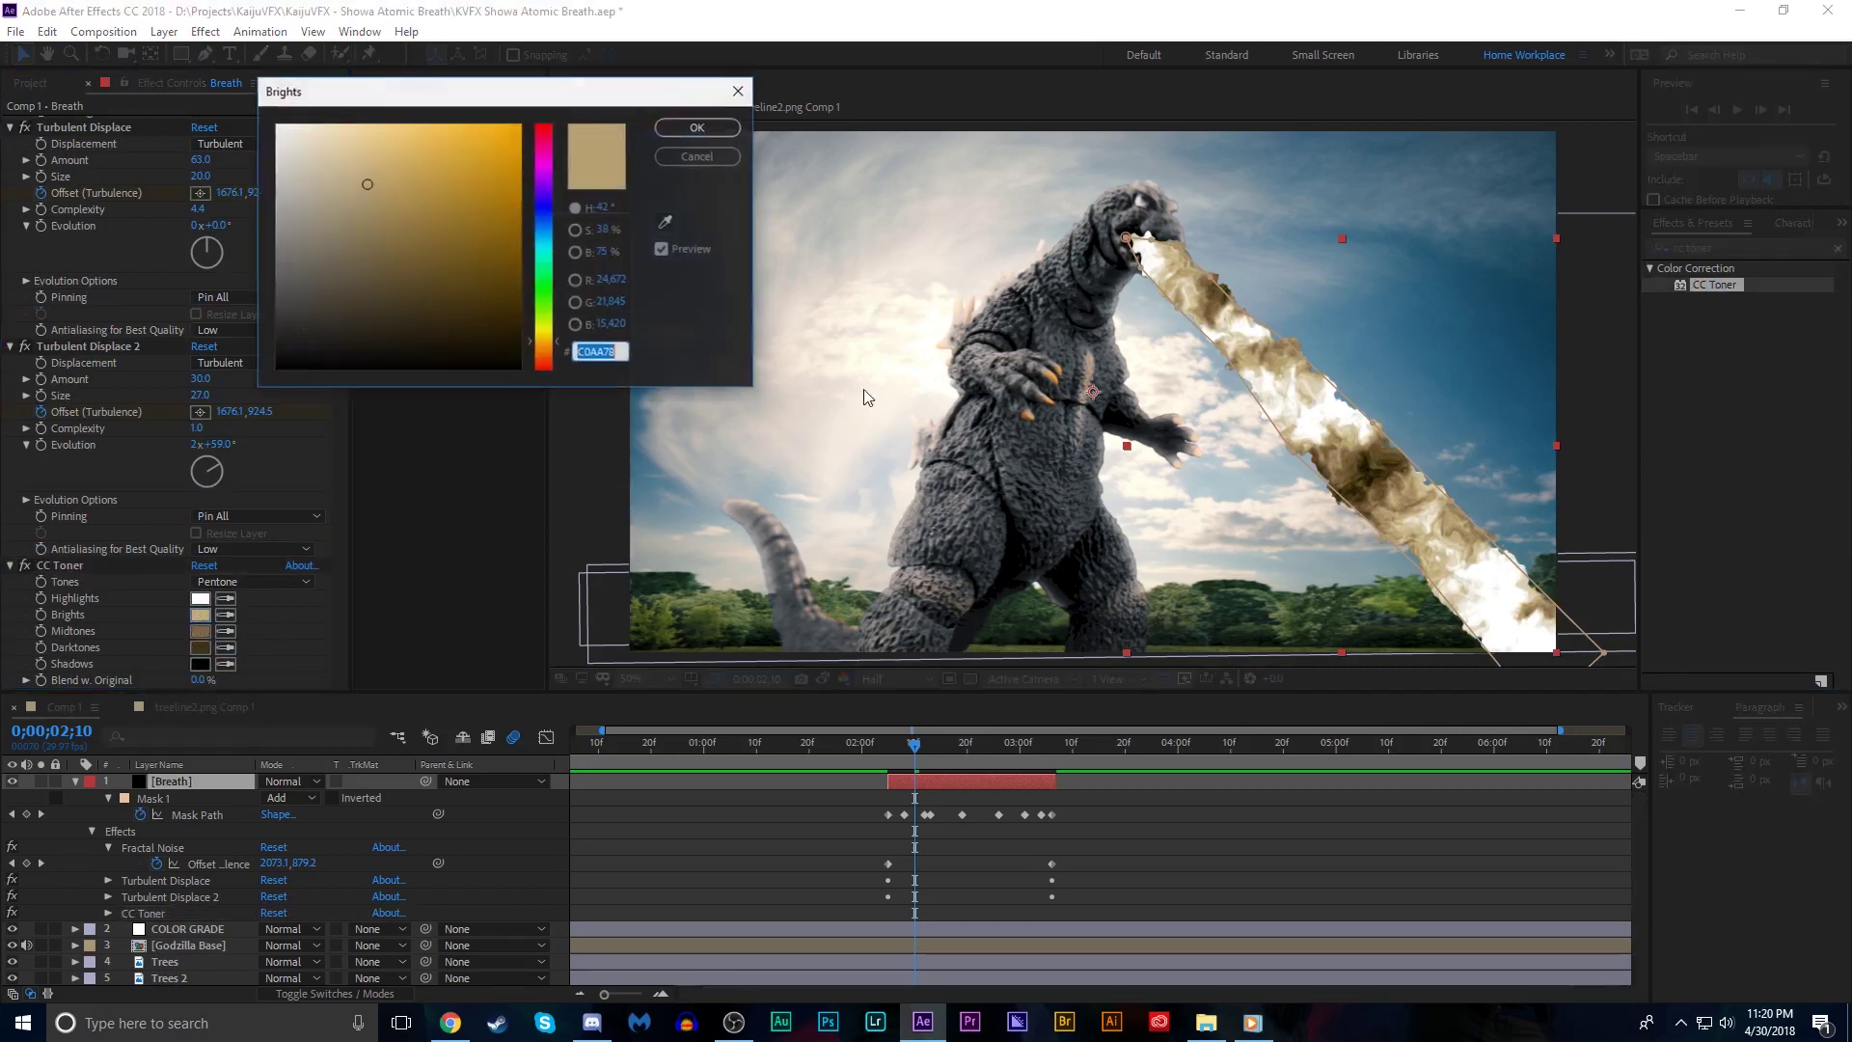
pyautogui.moveTo(545, 343); pyautogui.dragTo(546, 238)
pyautogui.click(463, 167)
pyautogui.click(697, 127)
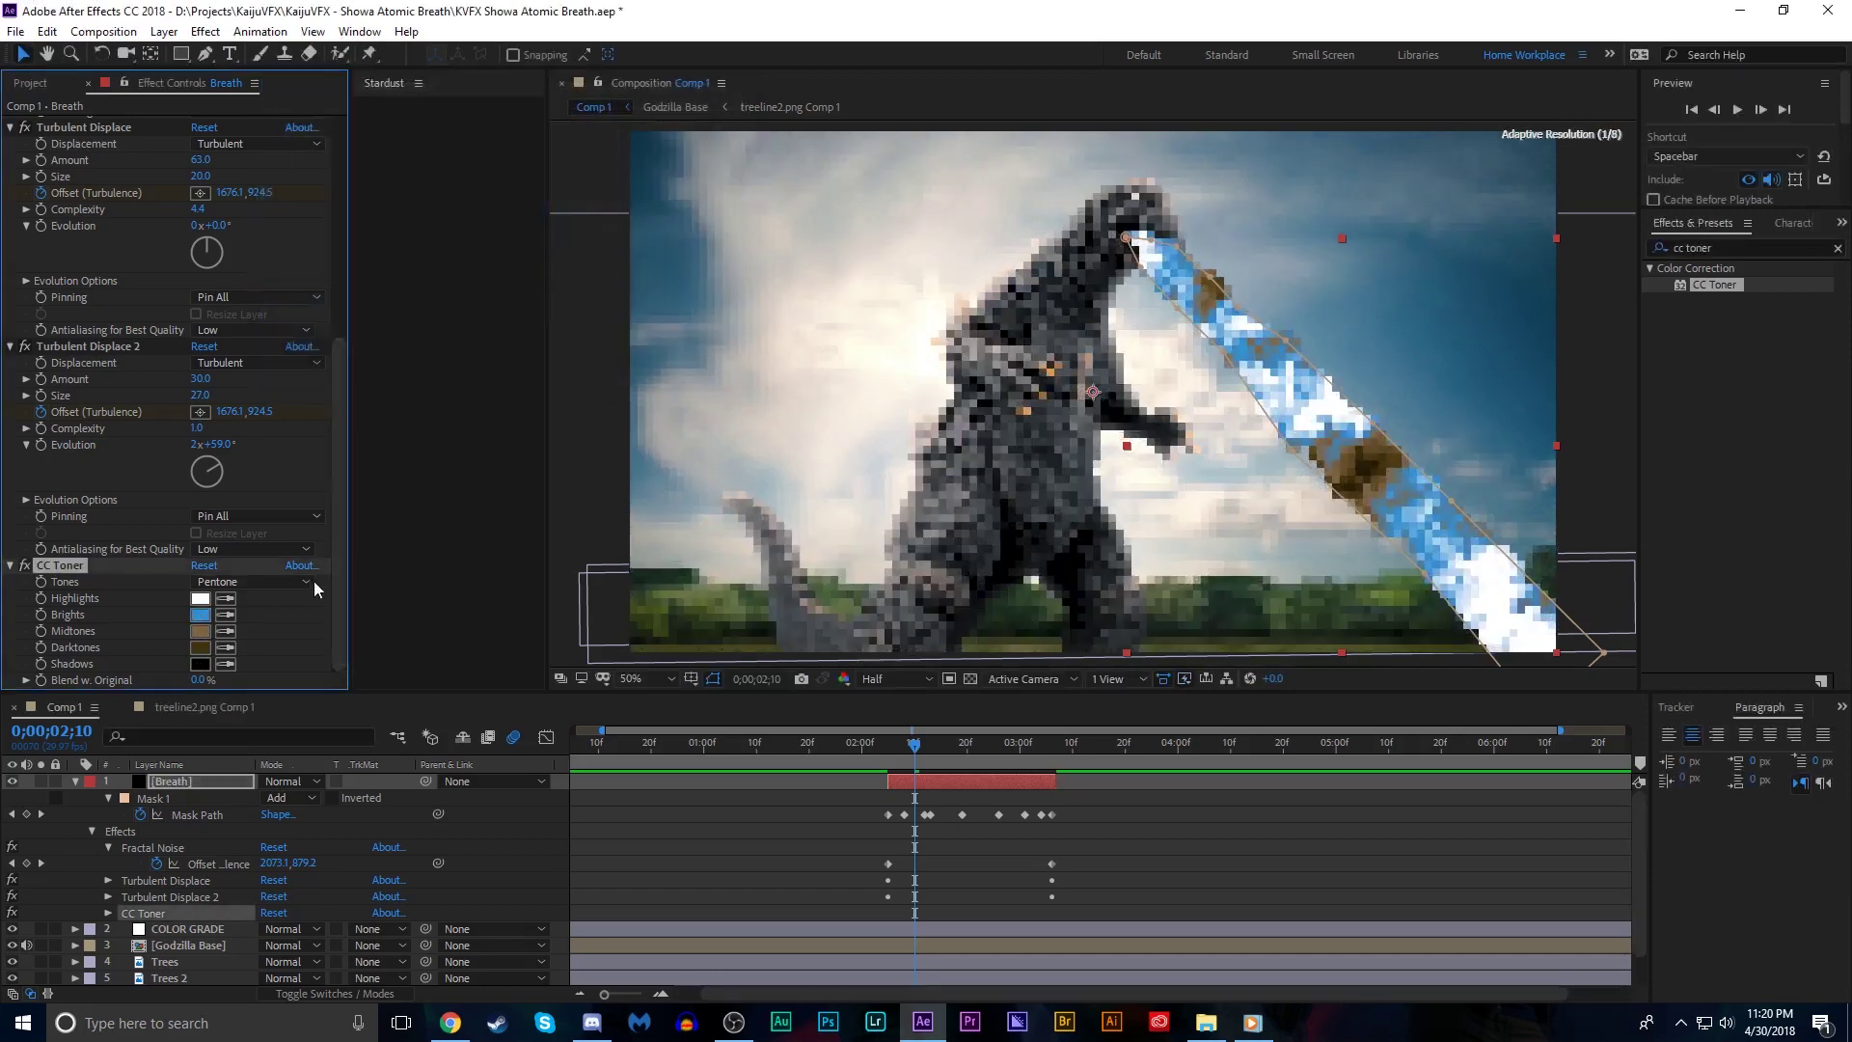
pyautogui.click(201, 631)
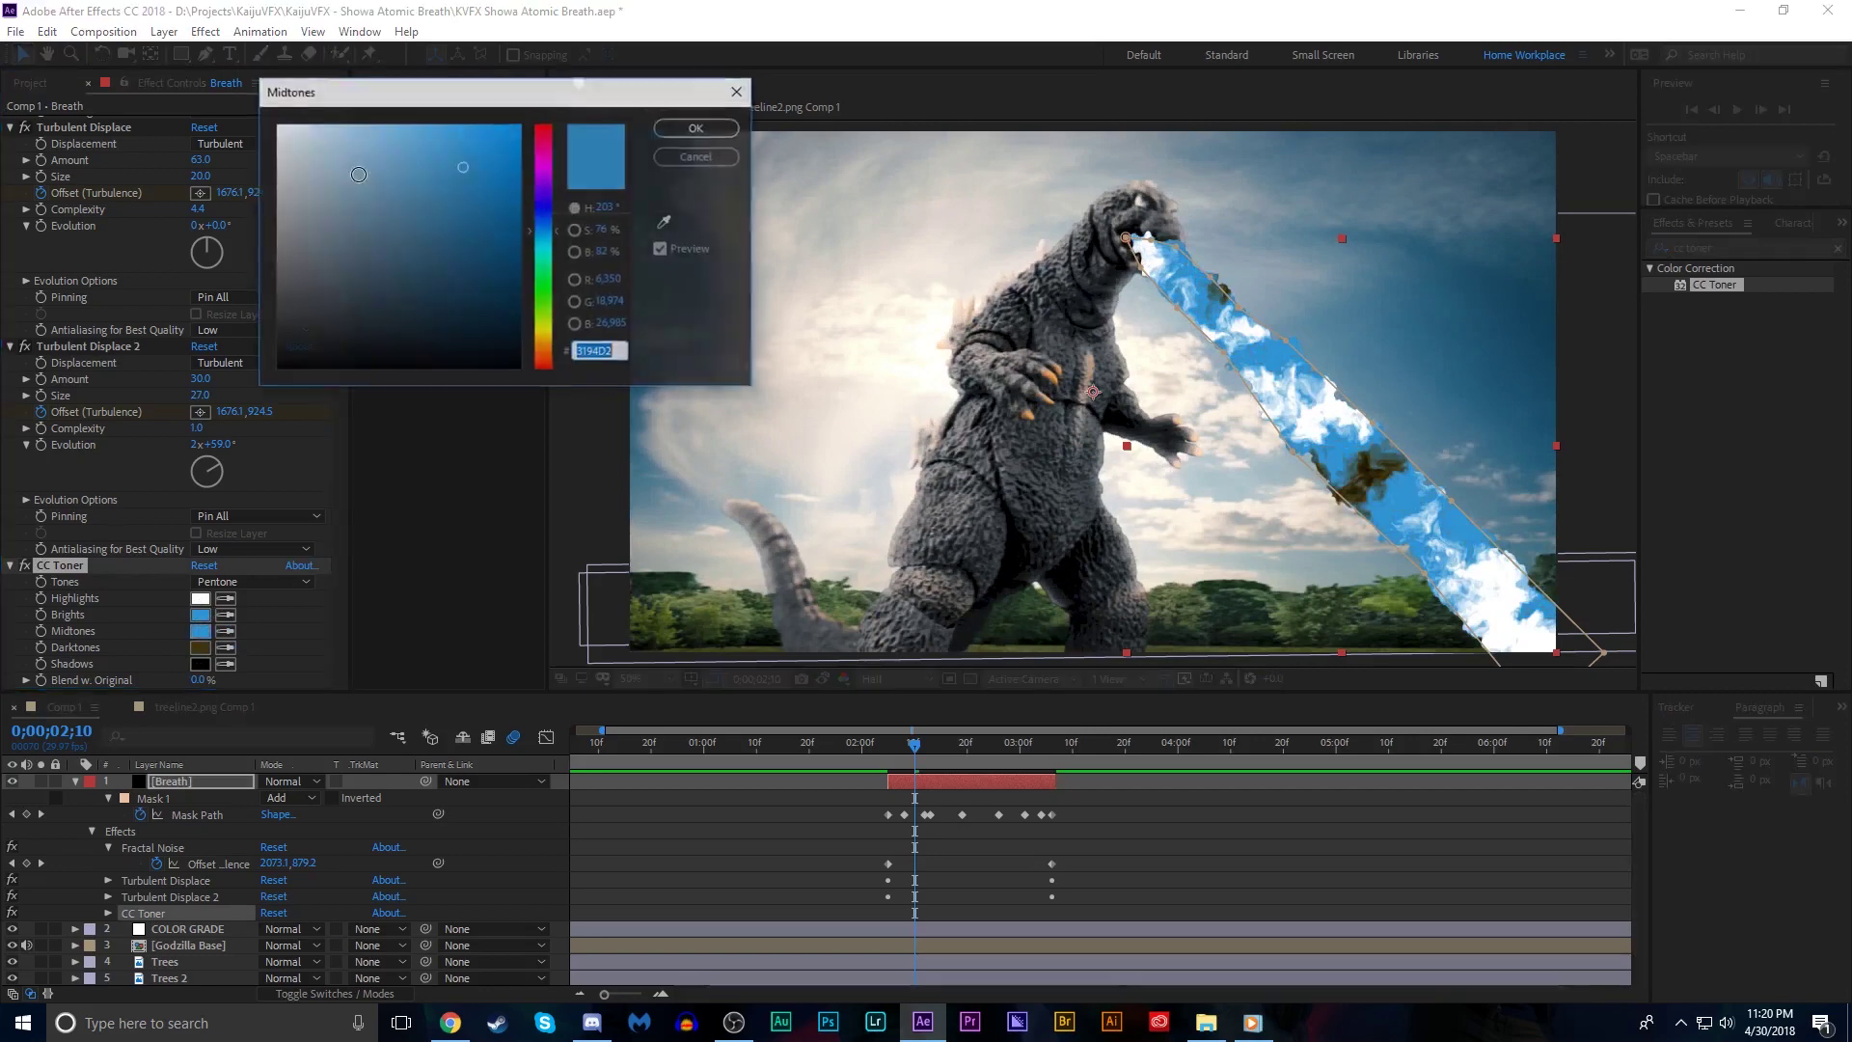
pyautogui.moveTo(479, 254); pyautogui.dragTo(536, 112)
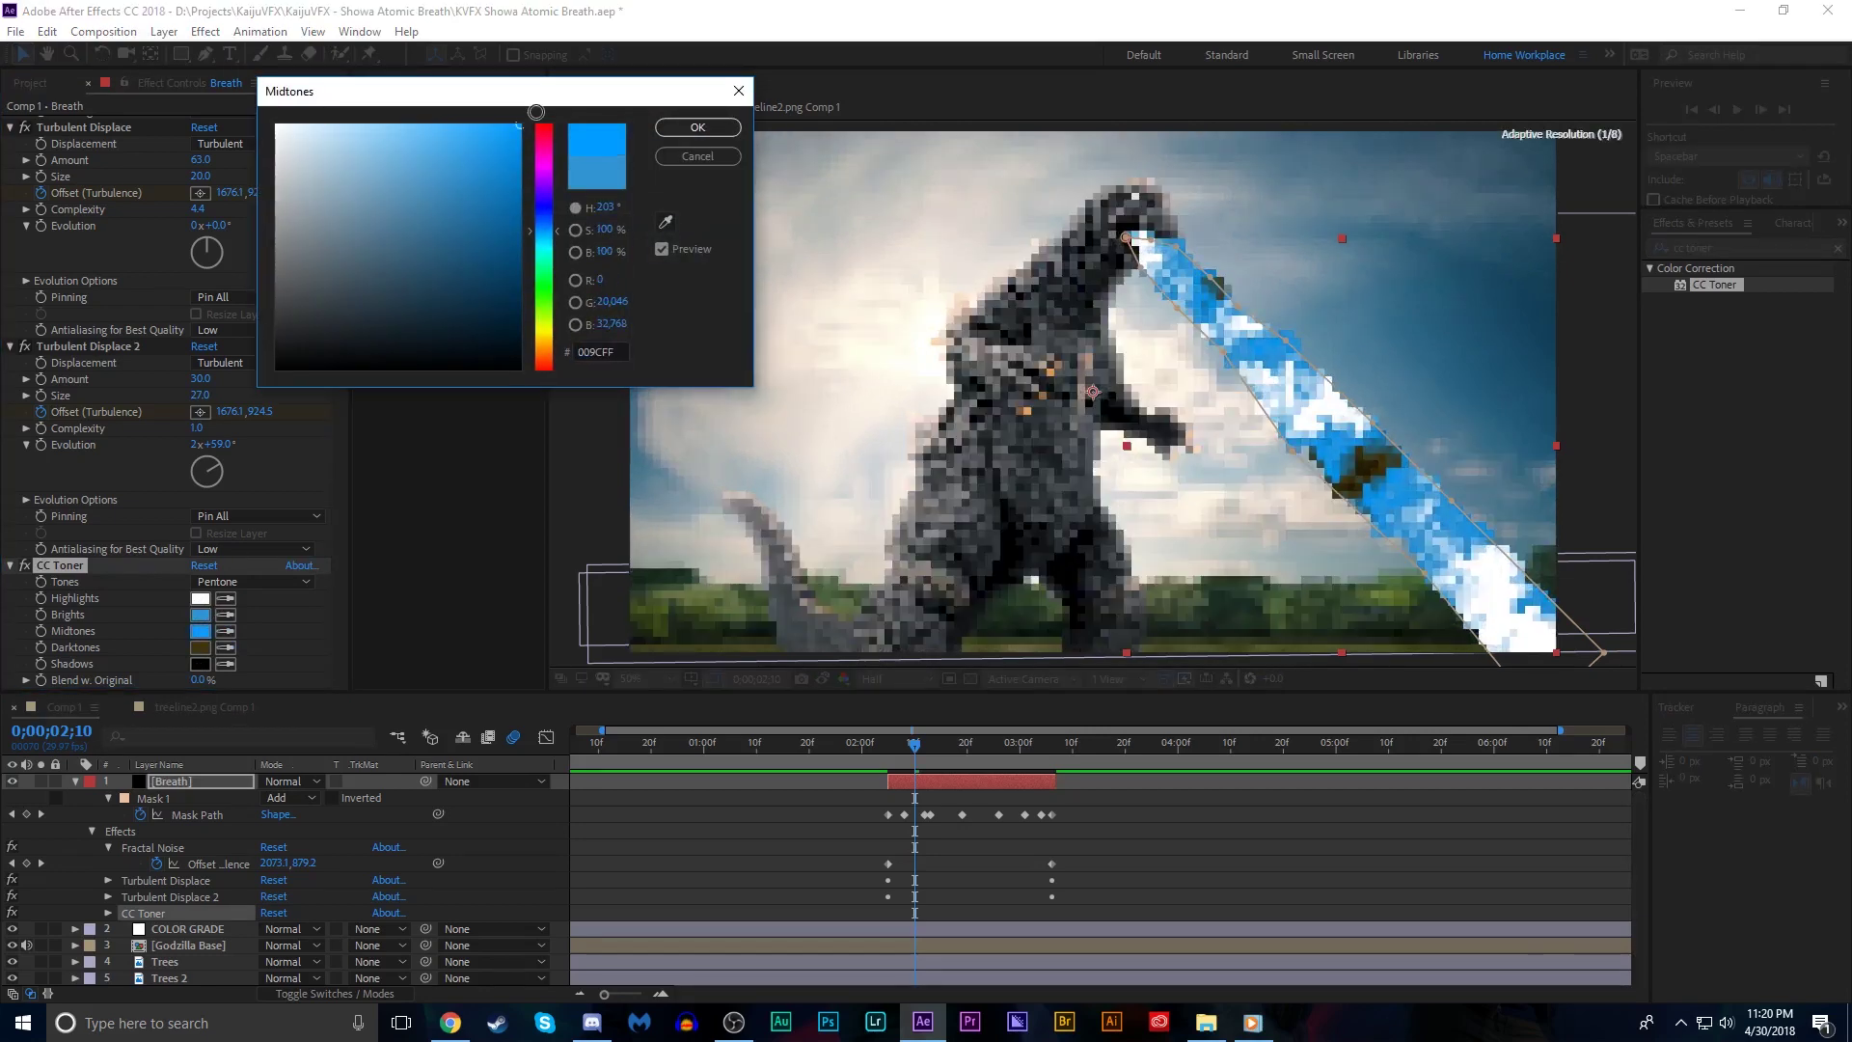
pyautogui.click(695, 129)
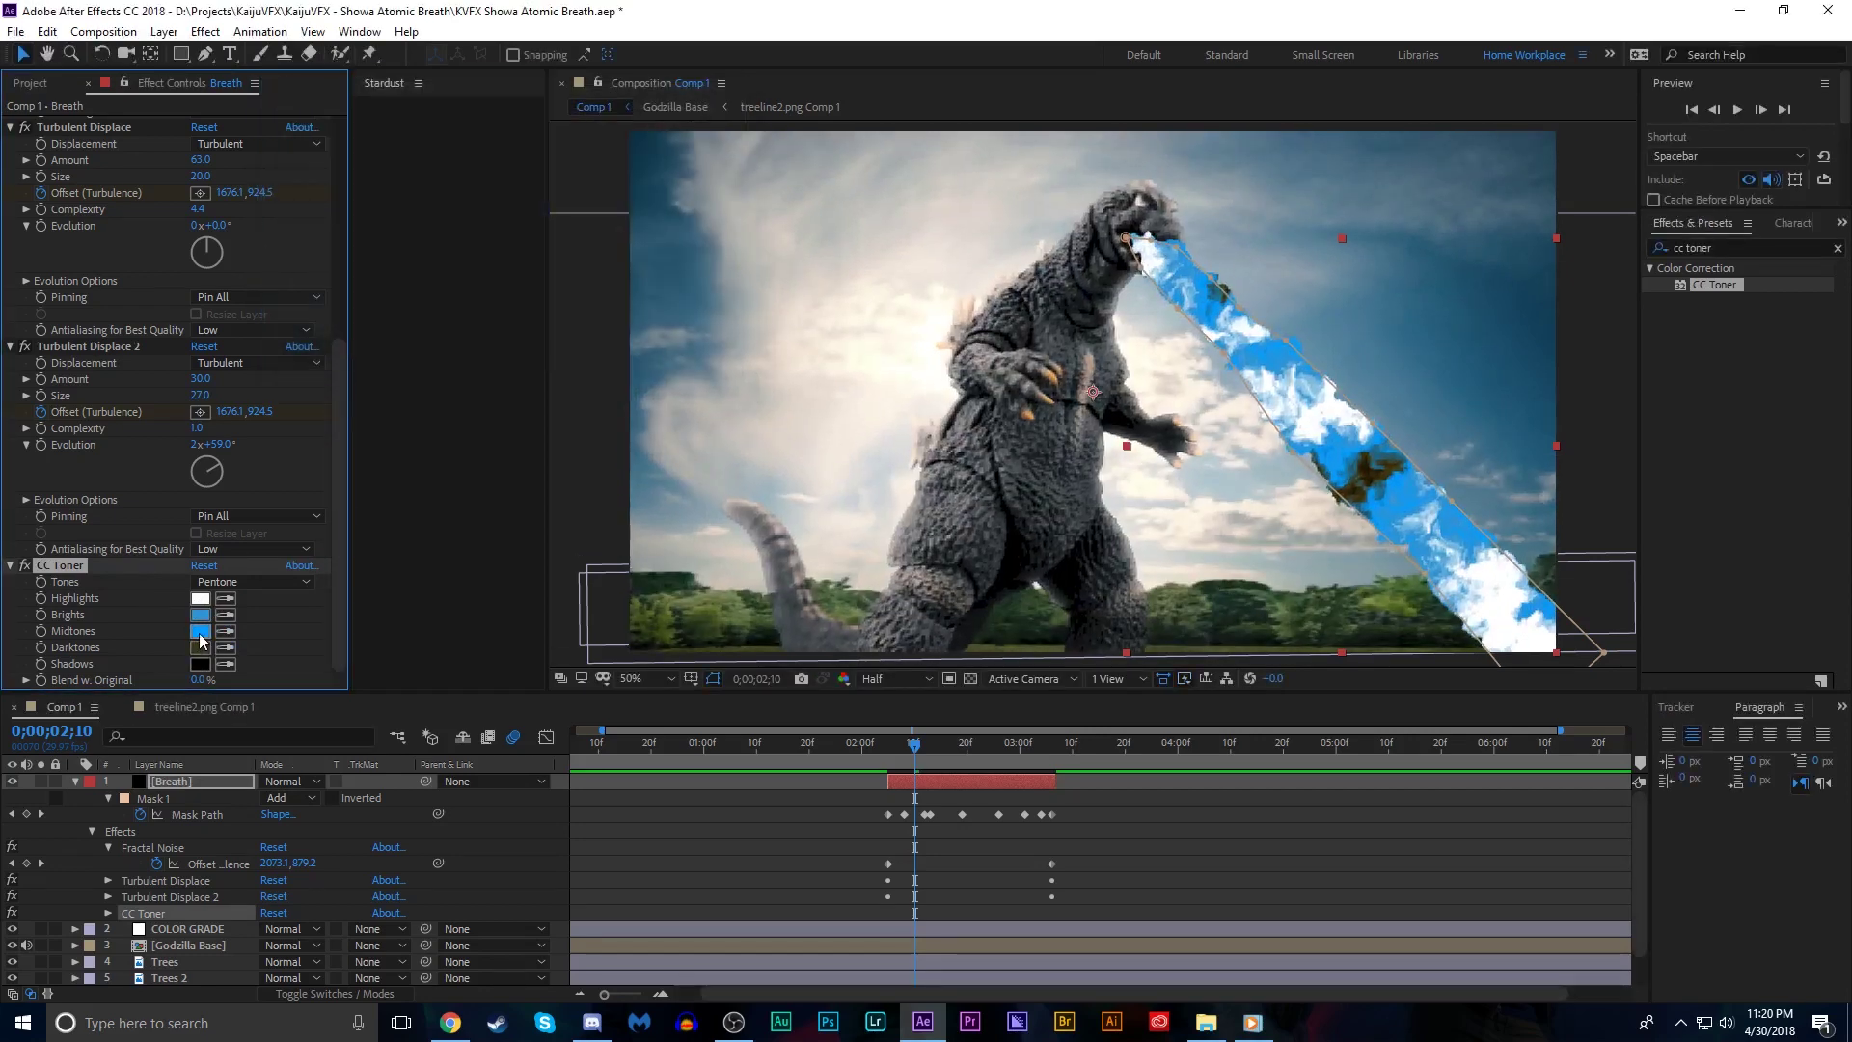
# With Breath soloed, lighten Brights to pale blue and change Midtones to 23AAFF
pyautogui.press('pagedown')
pyautogui.press('u')
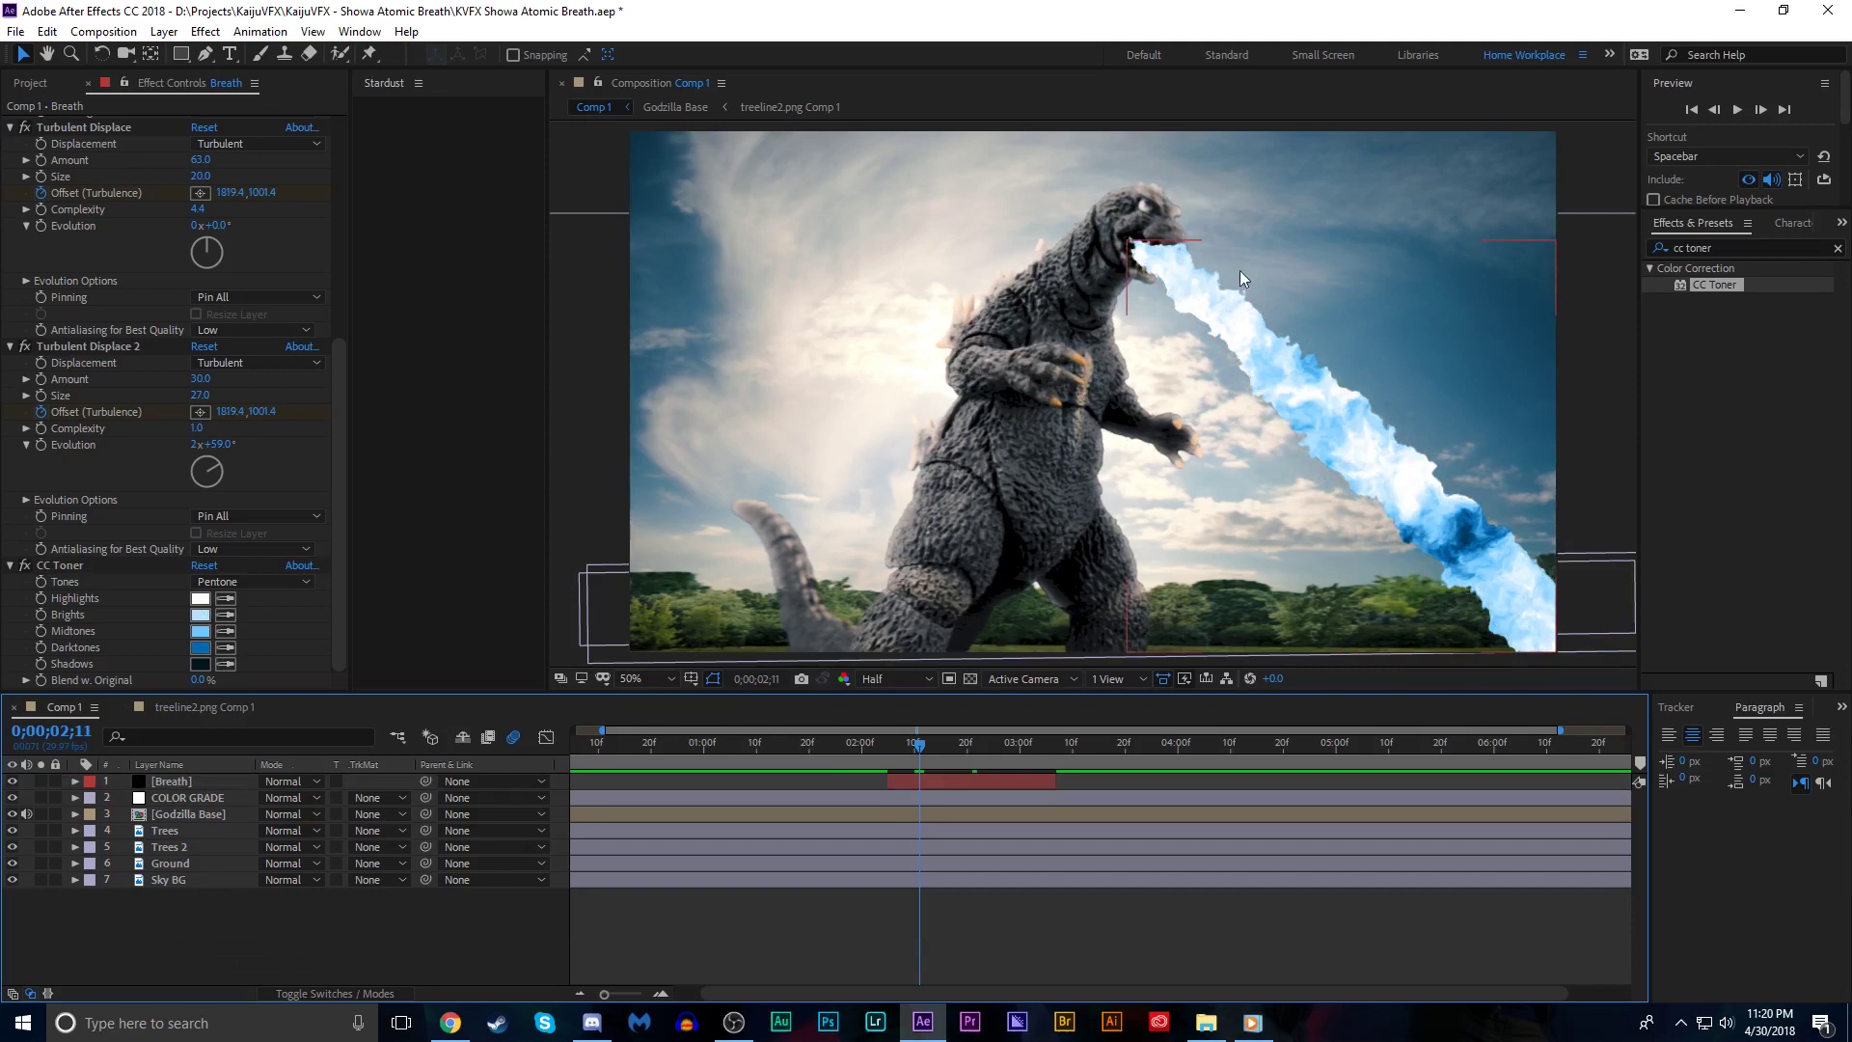
pyautogui.click(40, 781)
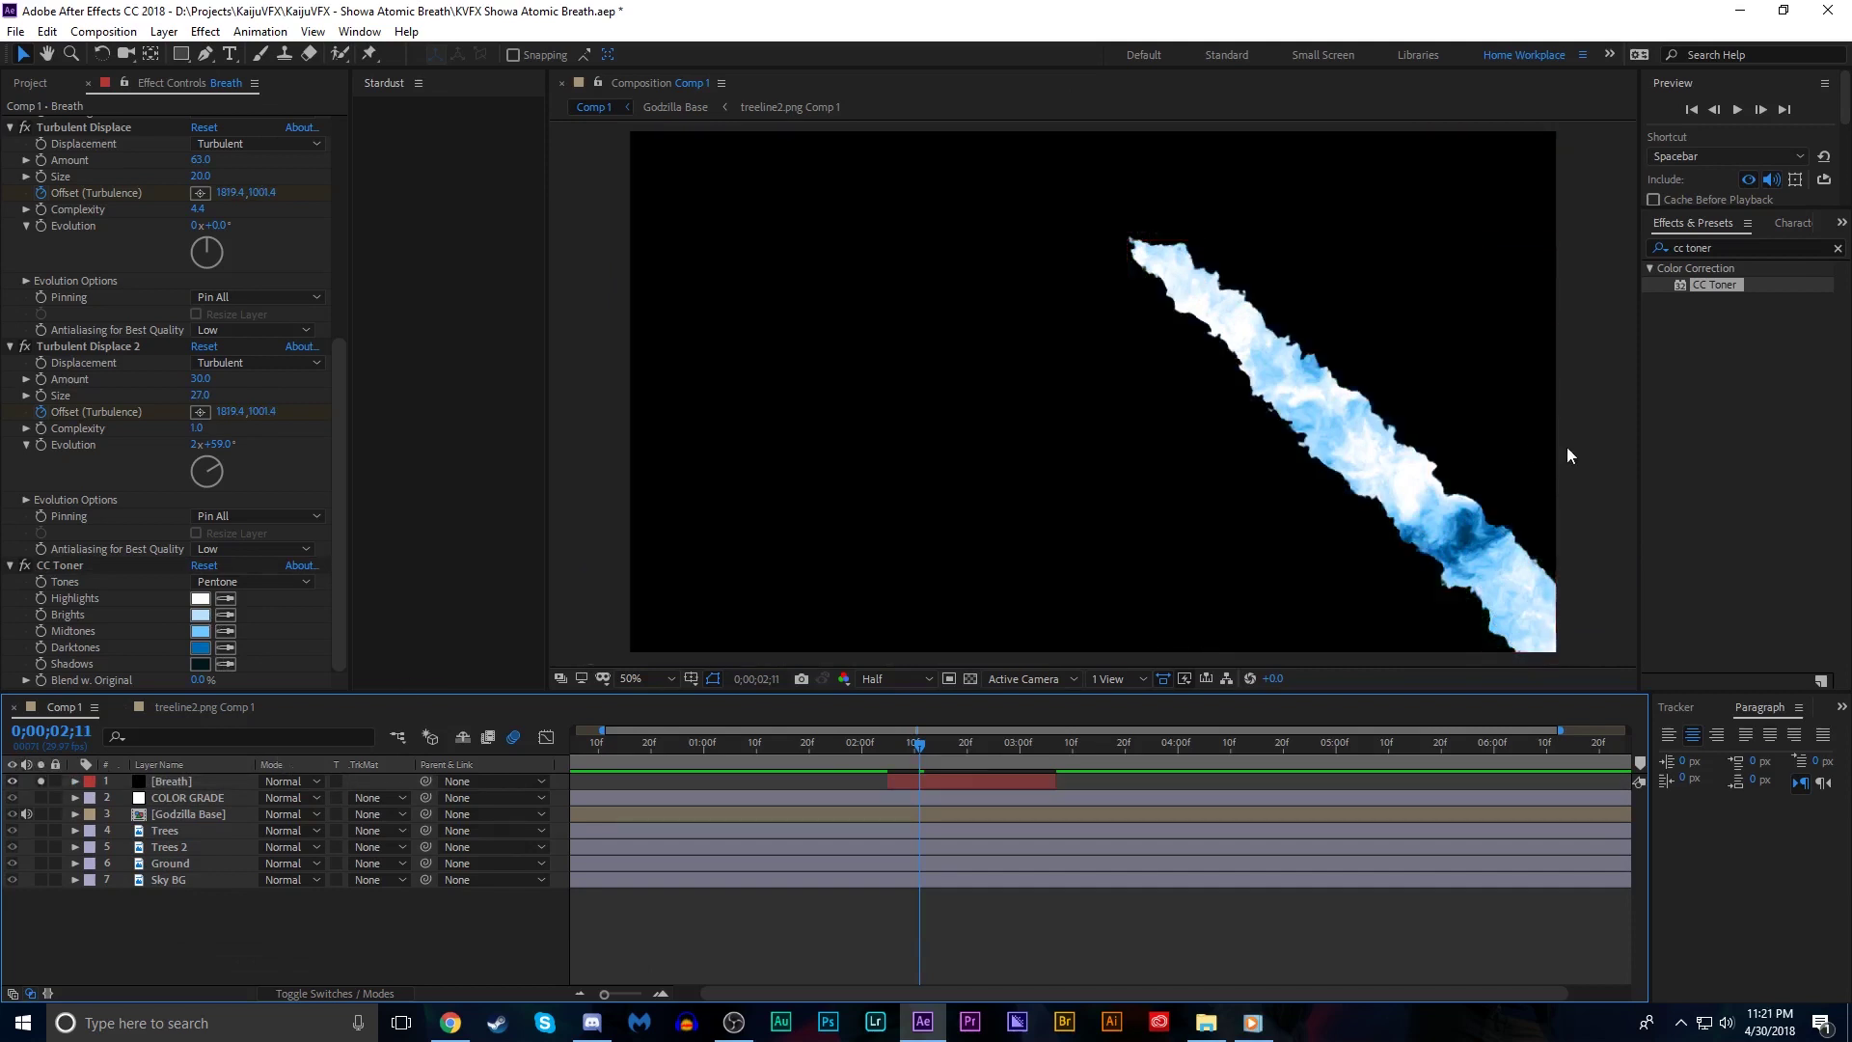
pyautogui.click(200, 616)
pyautogui.moveTo(405, 144)
pyautogui.mouseDown()
pyautogui.moveTo(337, 85)
pyautogui.moveTo(390, 88)
pyautogui.moveTo(363, 123)
pyautogui.mouseUp()
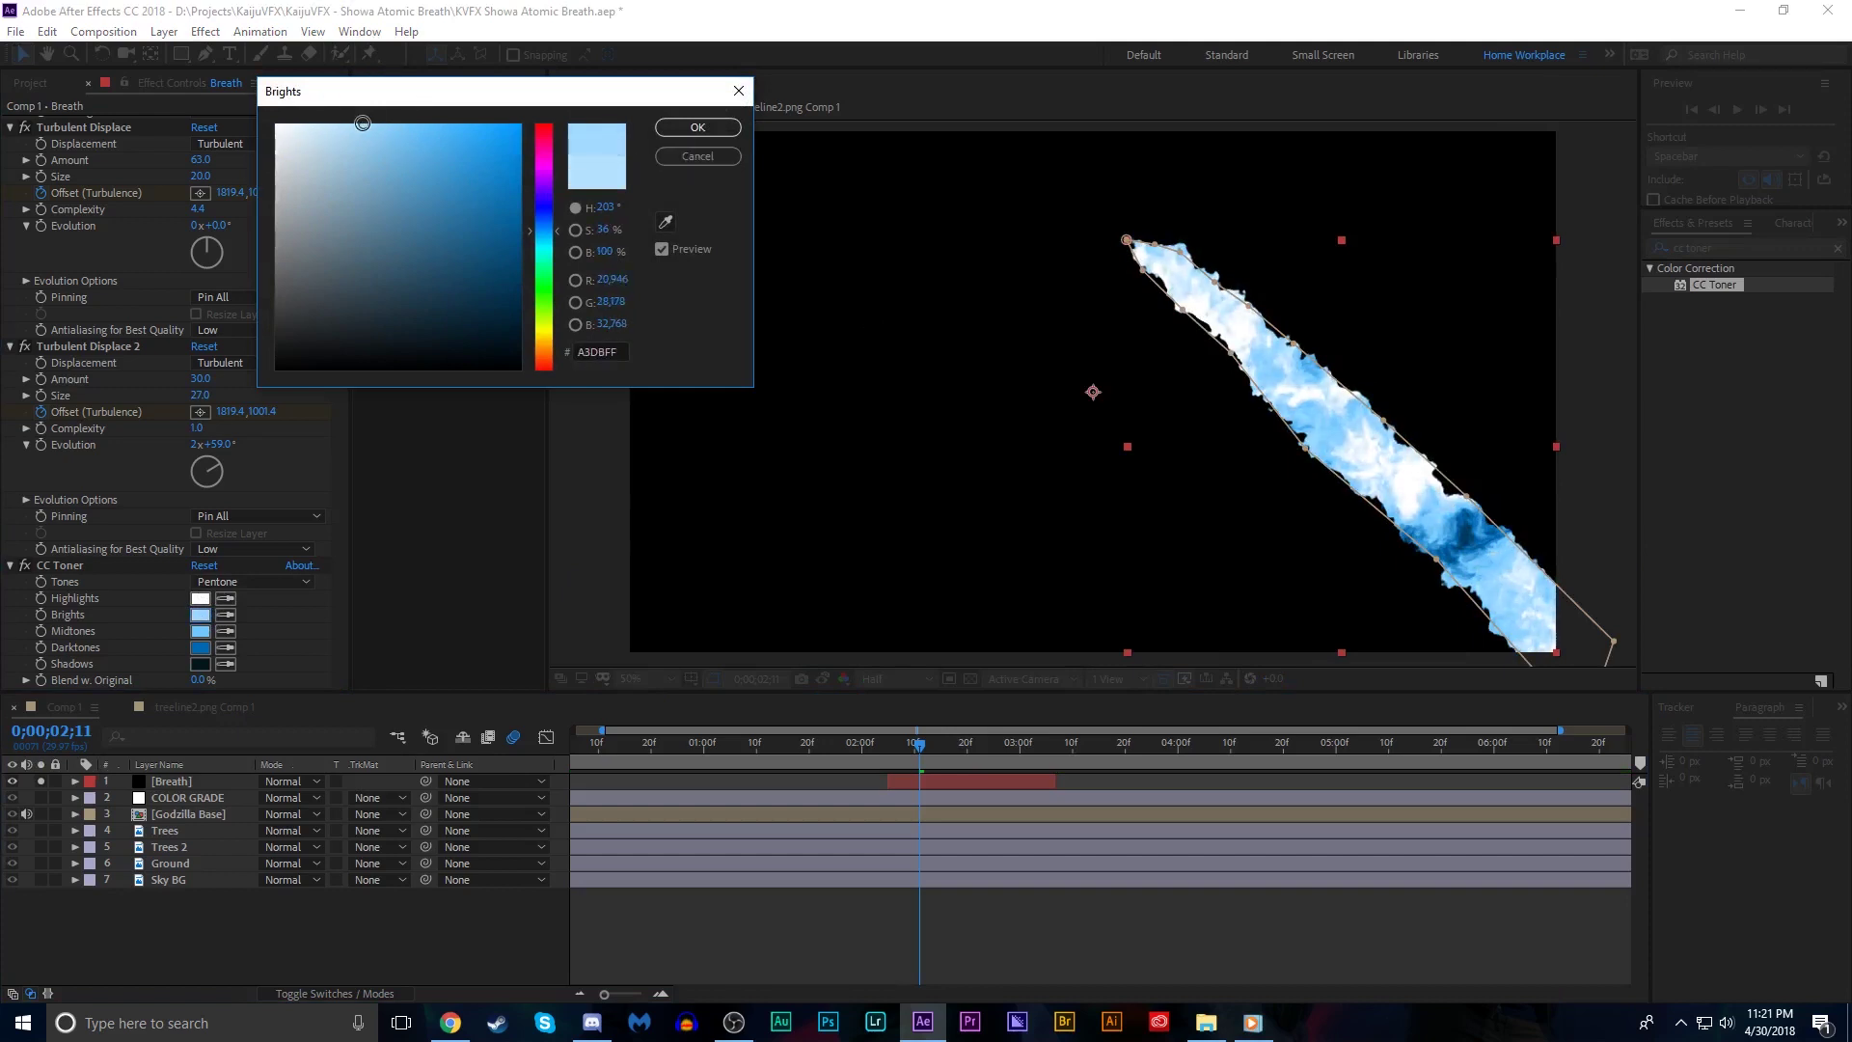
pyautogui.click(698, 128)
pyautogui.click(201, 631)
pyautogui.moveTo(415, 130); pyautogui.dragTo(487, 90)
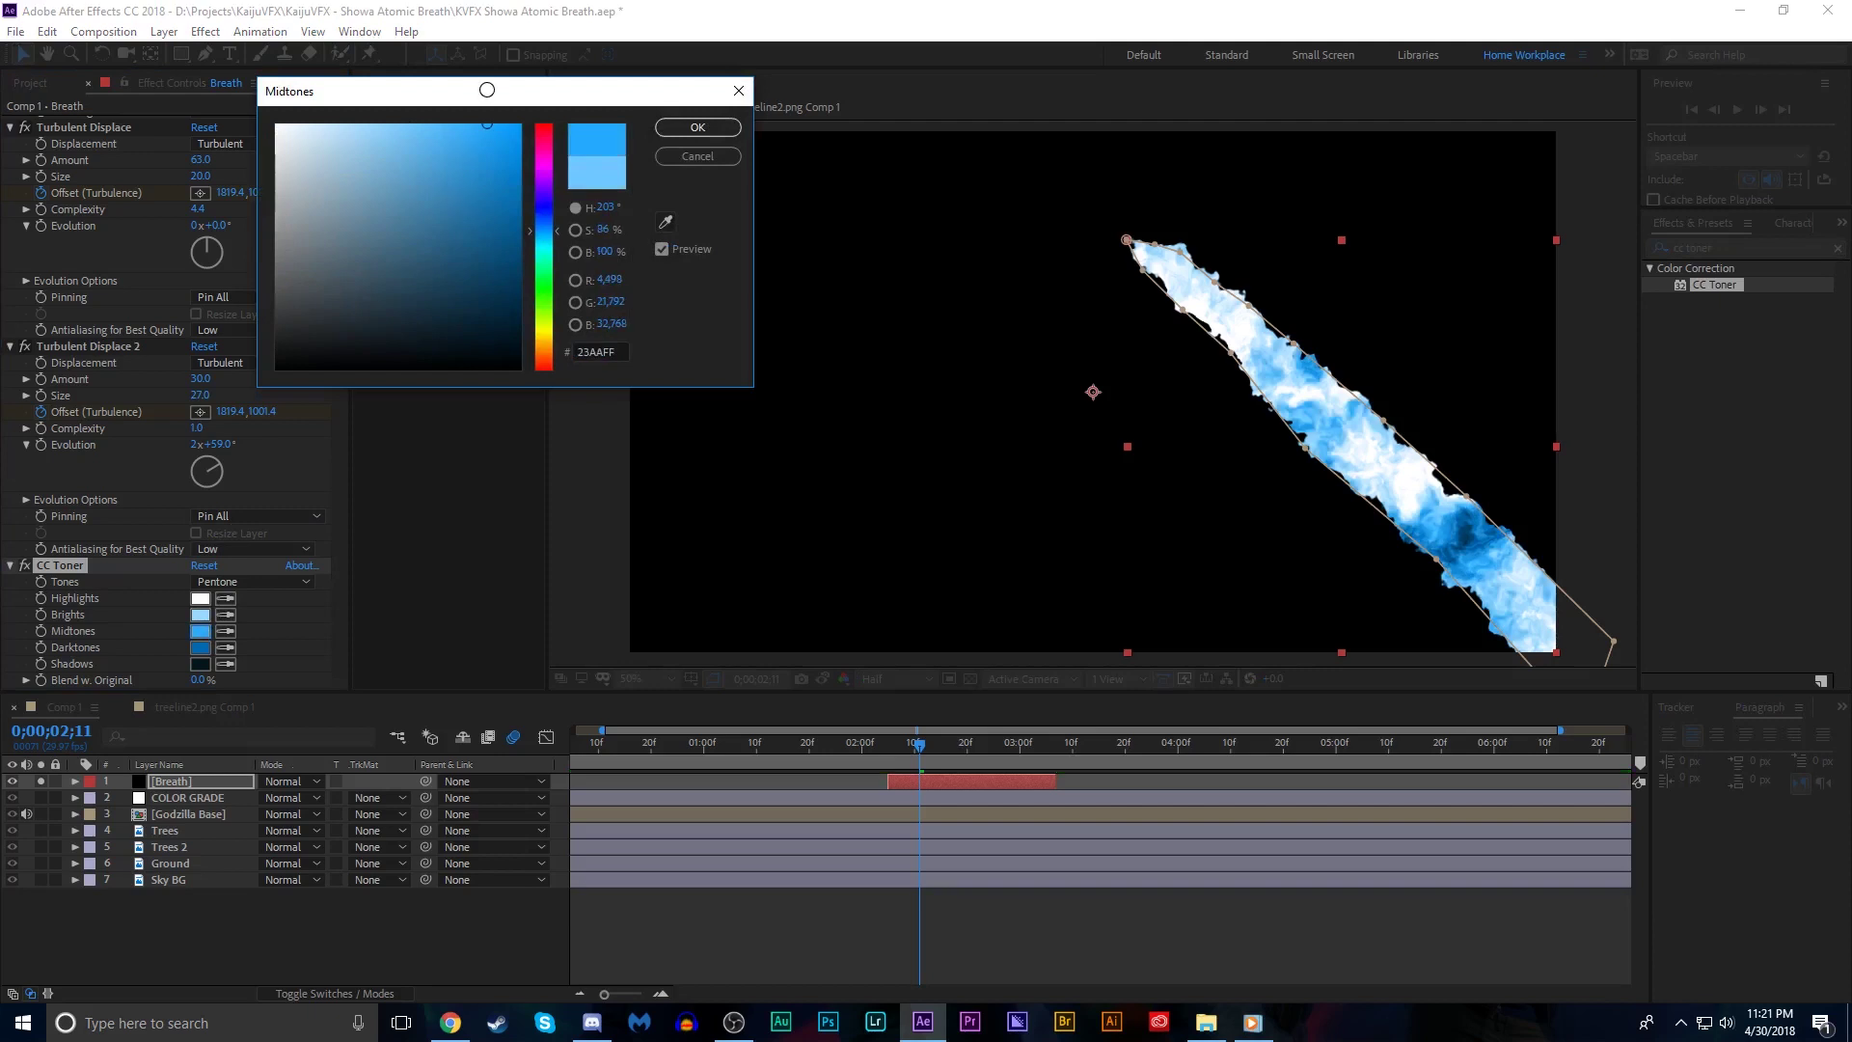
pyautogui.click(698, 127)
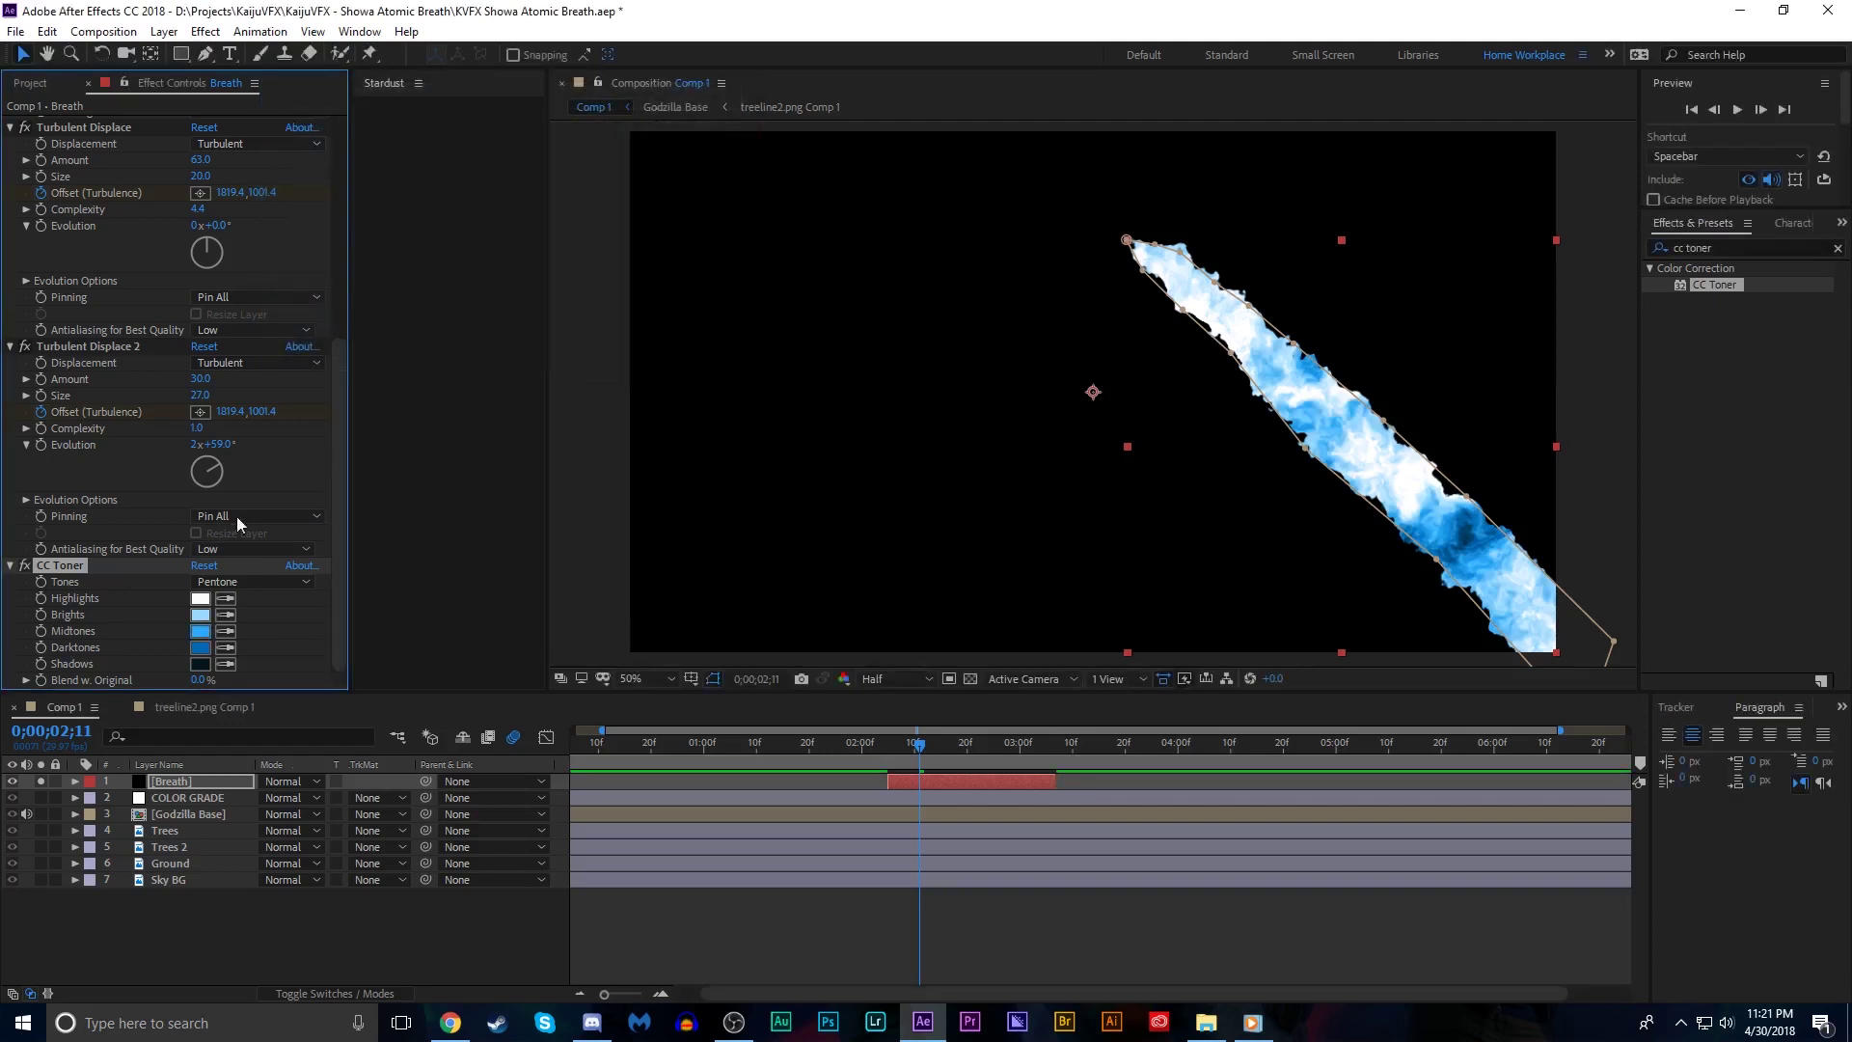
# Set Darktones to deep blue 004F86, lower Fractal Noise Brightness to 17, and unsolo Breath
pyautogui.click(201, 648)
pyautogui.moveTo(384, 257); pyautogui.dragTo(519, 240)
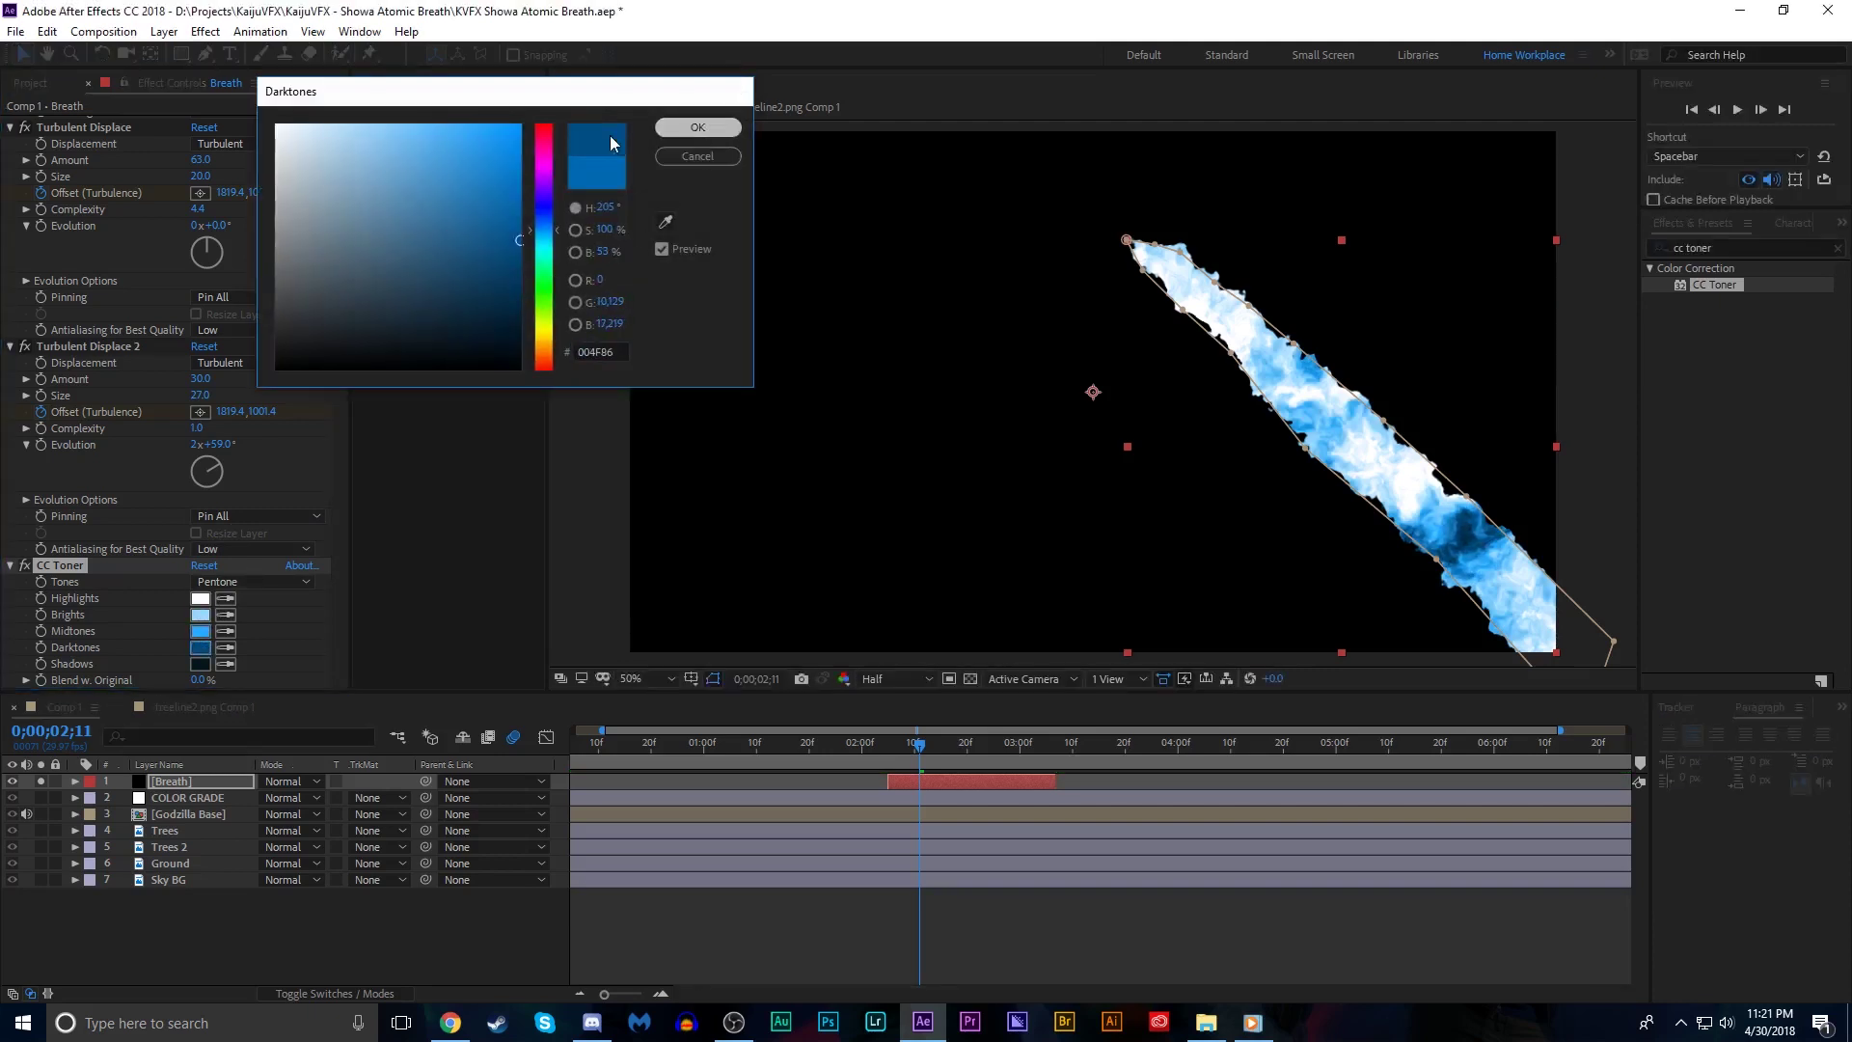
pyautogui.click(697, 128)
pyautogui.scroll(5, 310, 248)
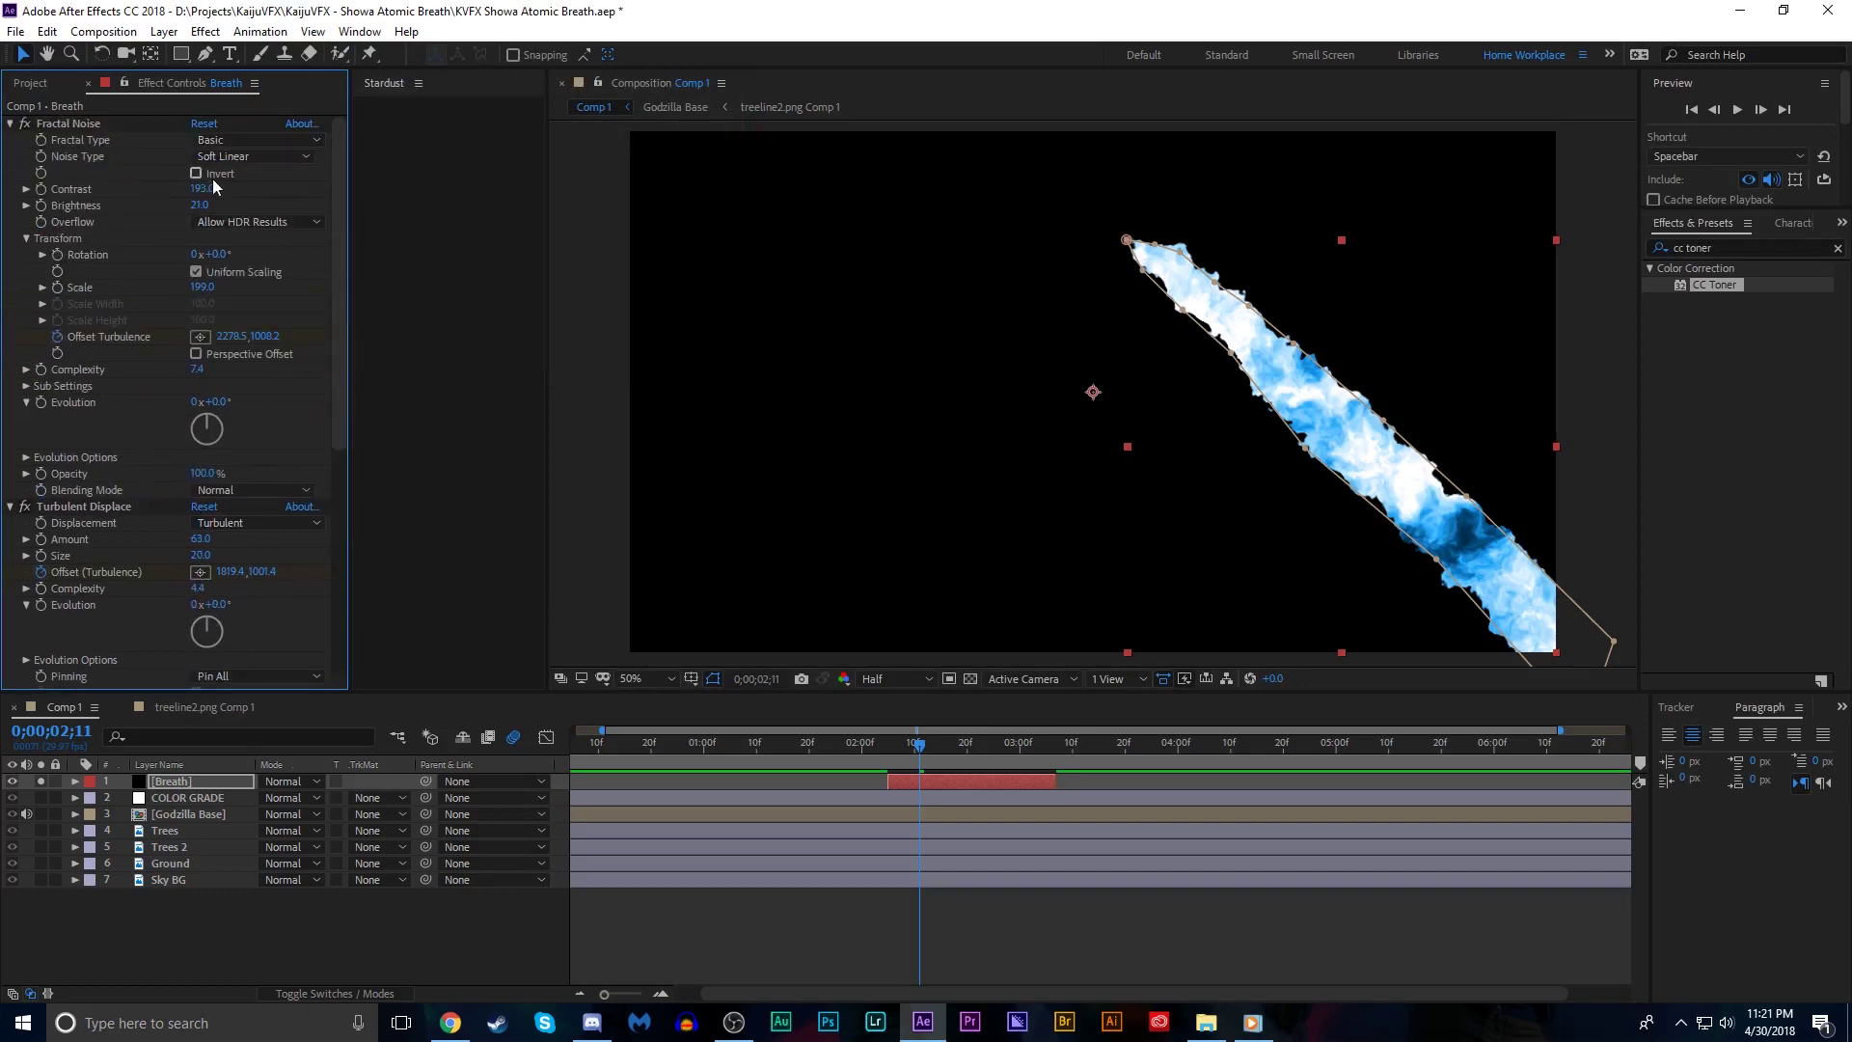
pyautogui.moveTo(198, 204); pyautogui.dragTo(172, 188)
pyautogui.click(53, 789)
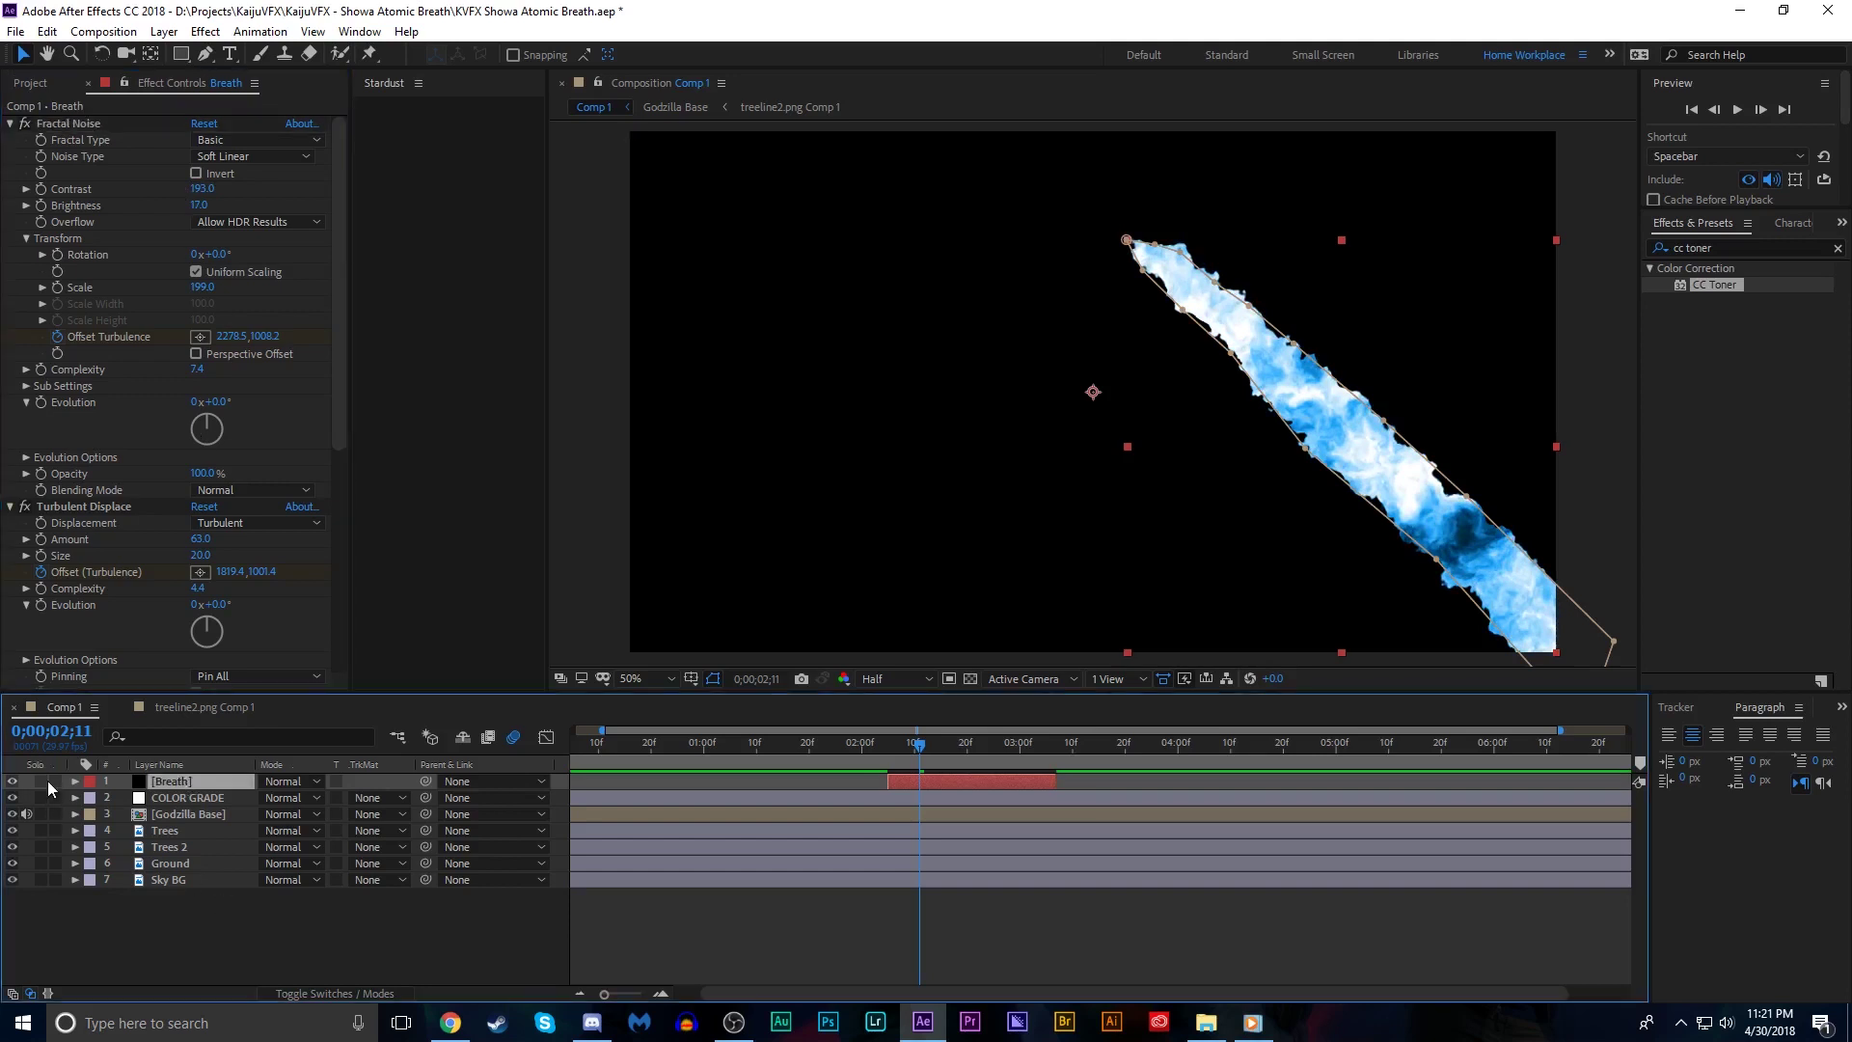
pyautogui.click(41, 782)
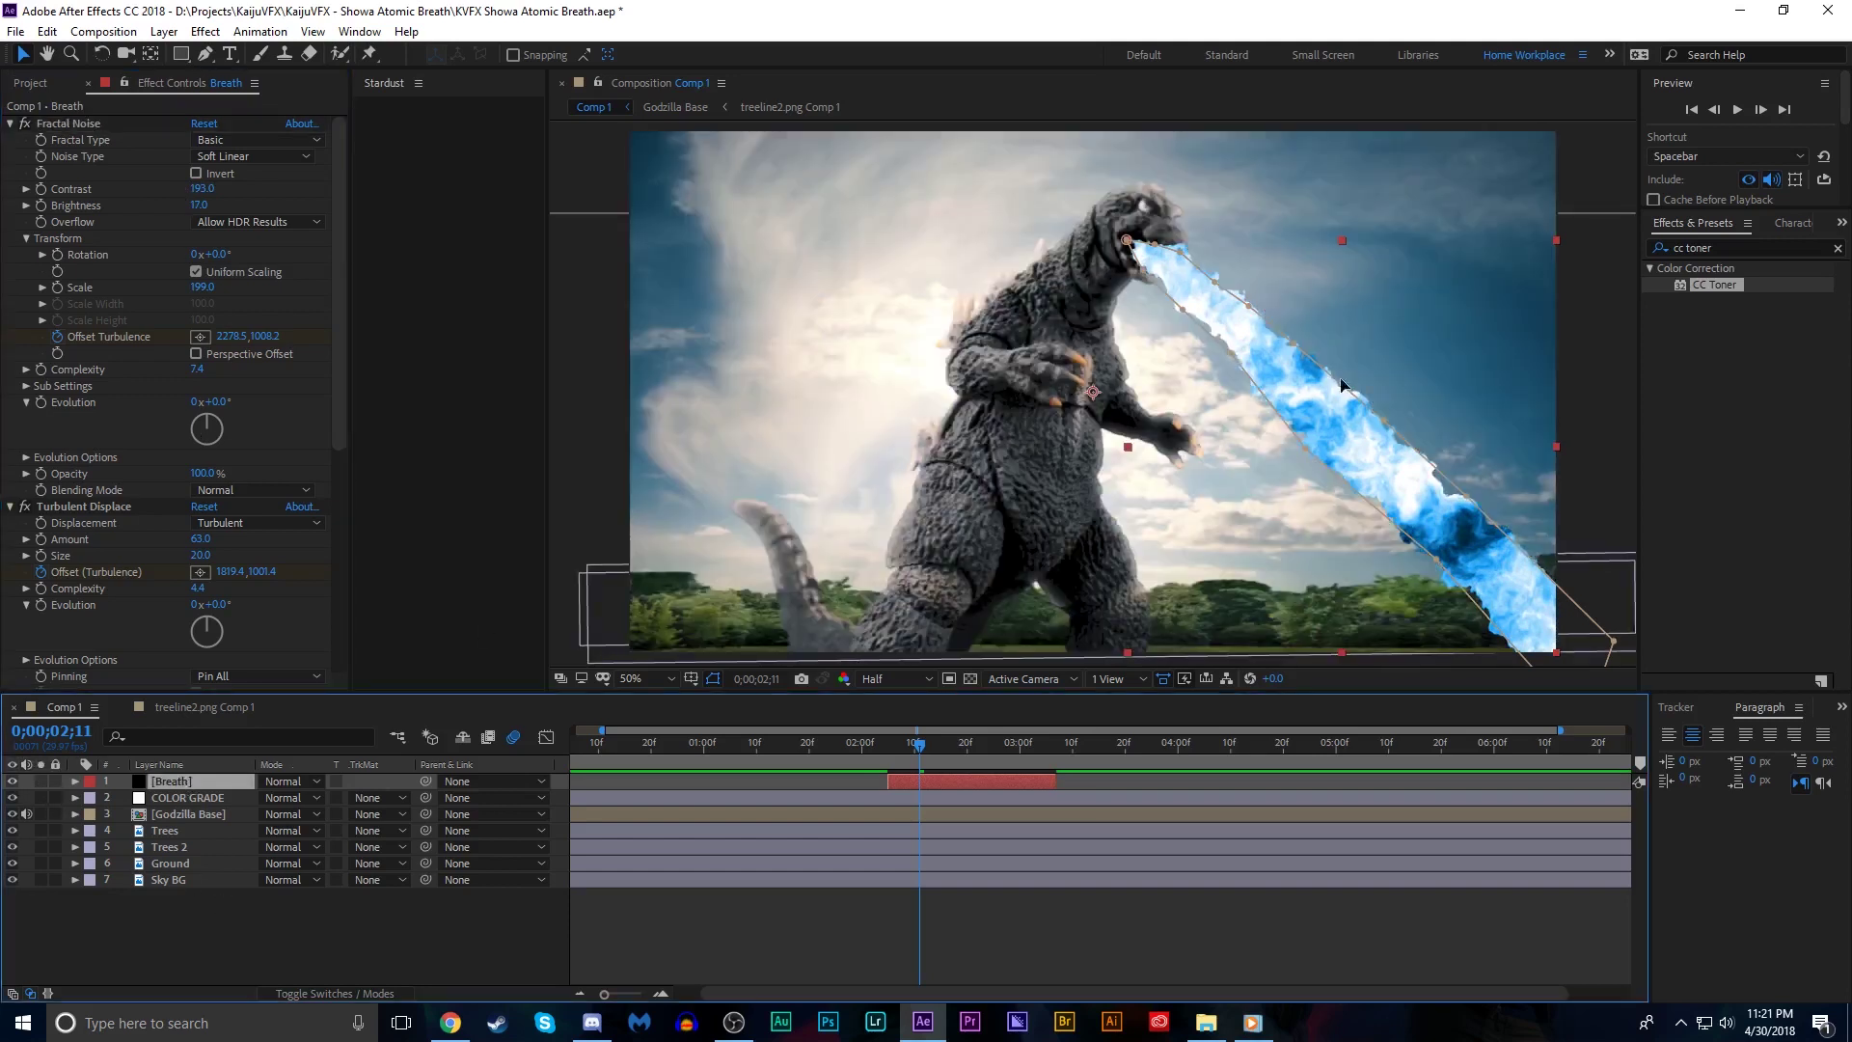
# Give the Breath mask a 6-pixel feather
pyautogui.press('f')
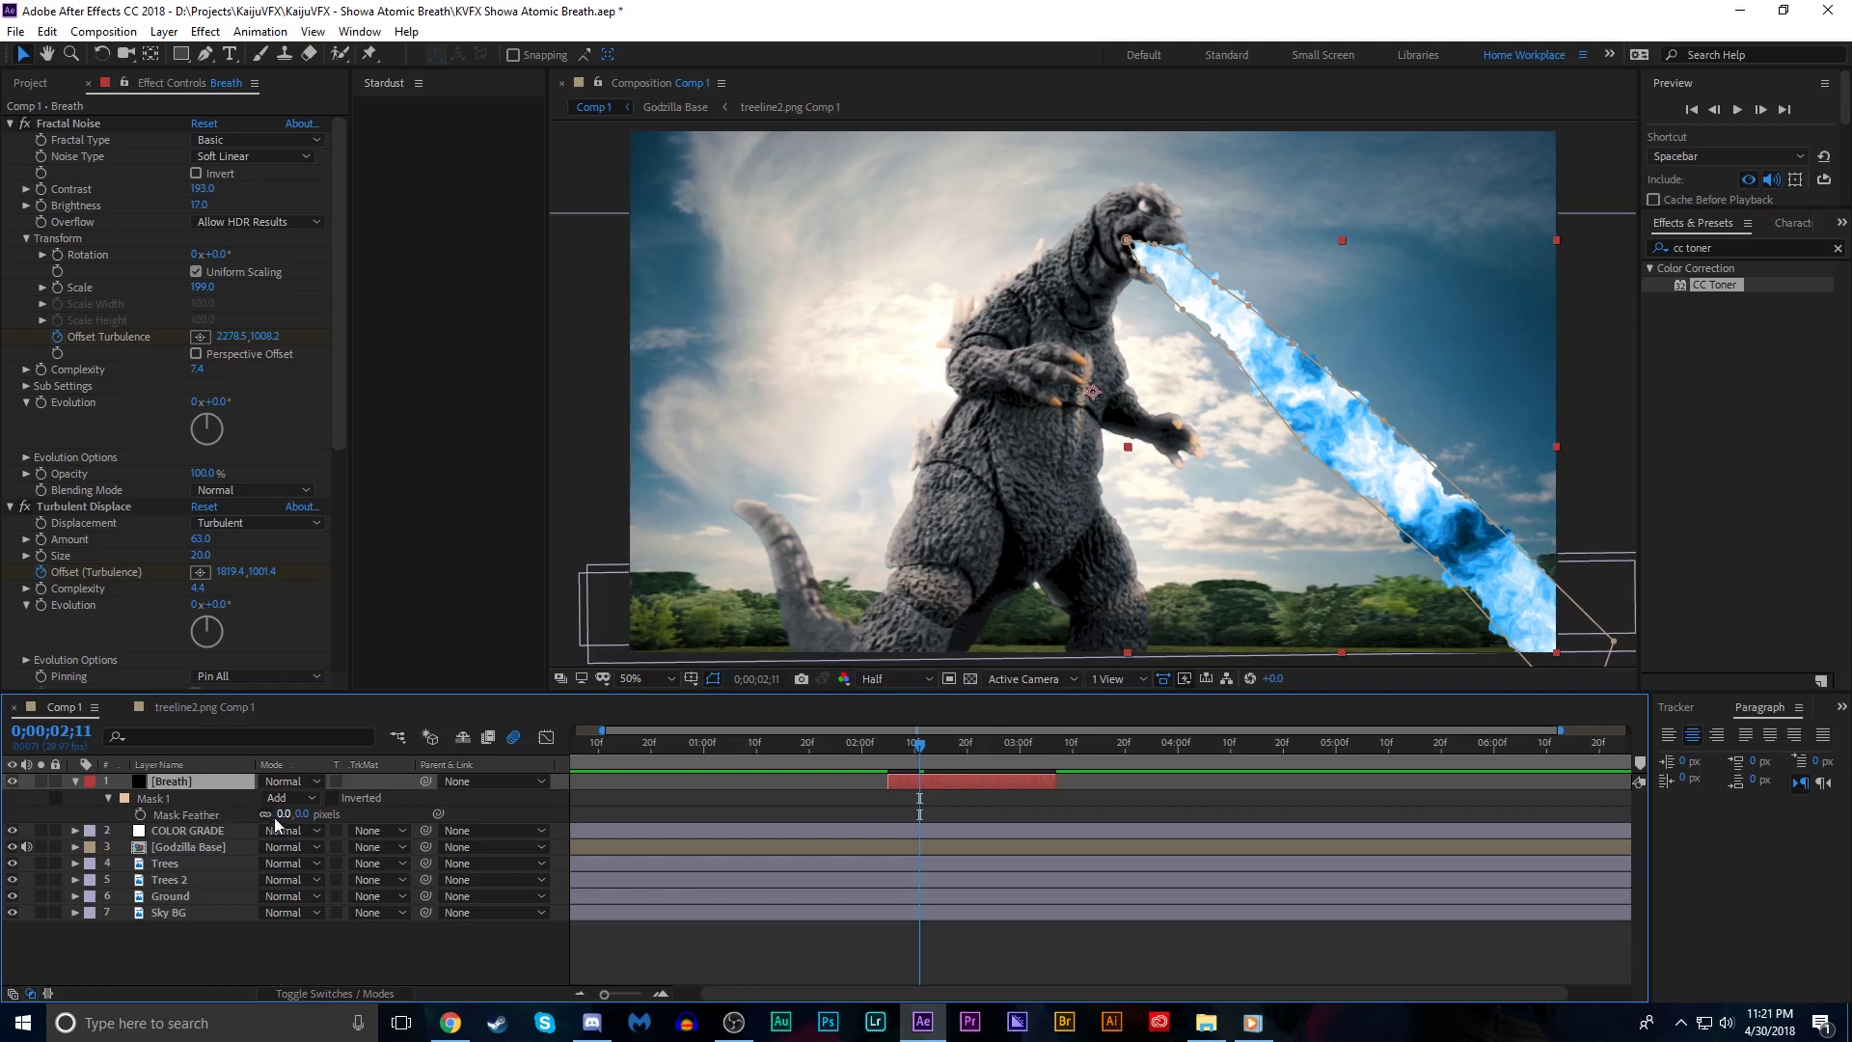
pyautogui.click(277, 816)
pyautogui.write('6')
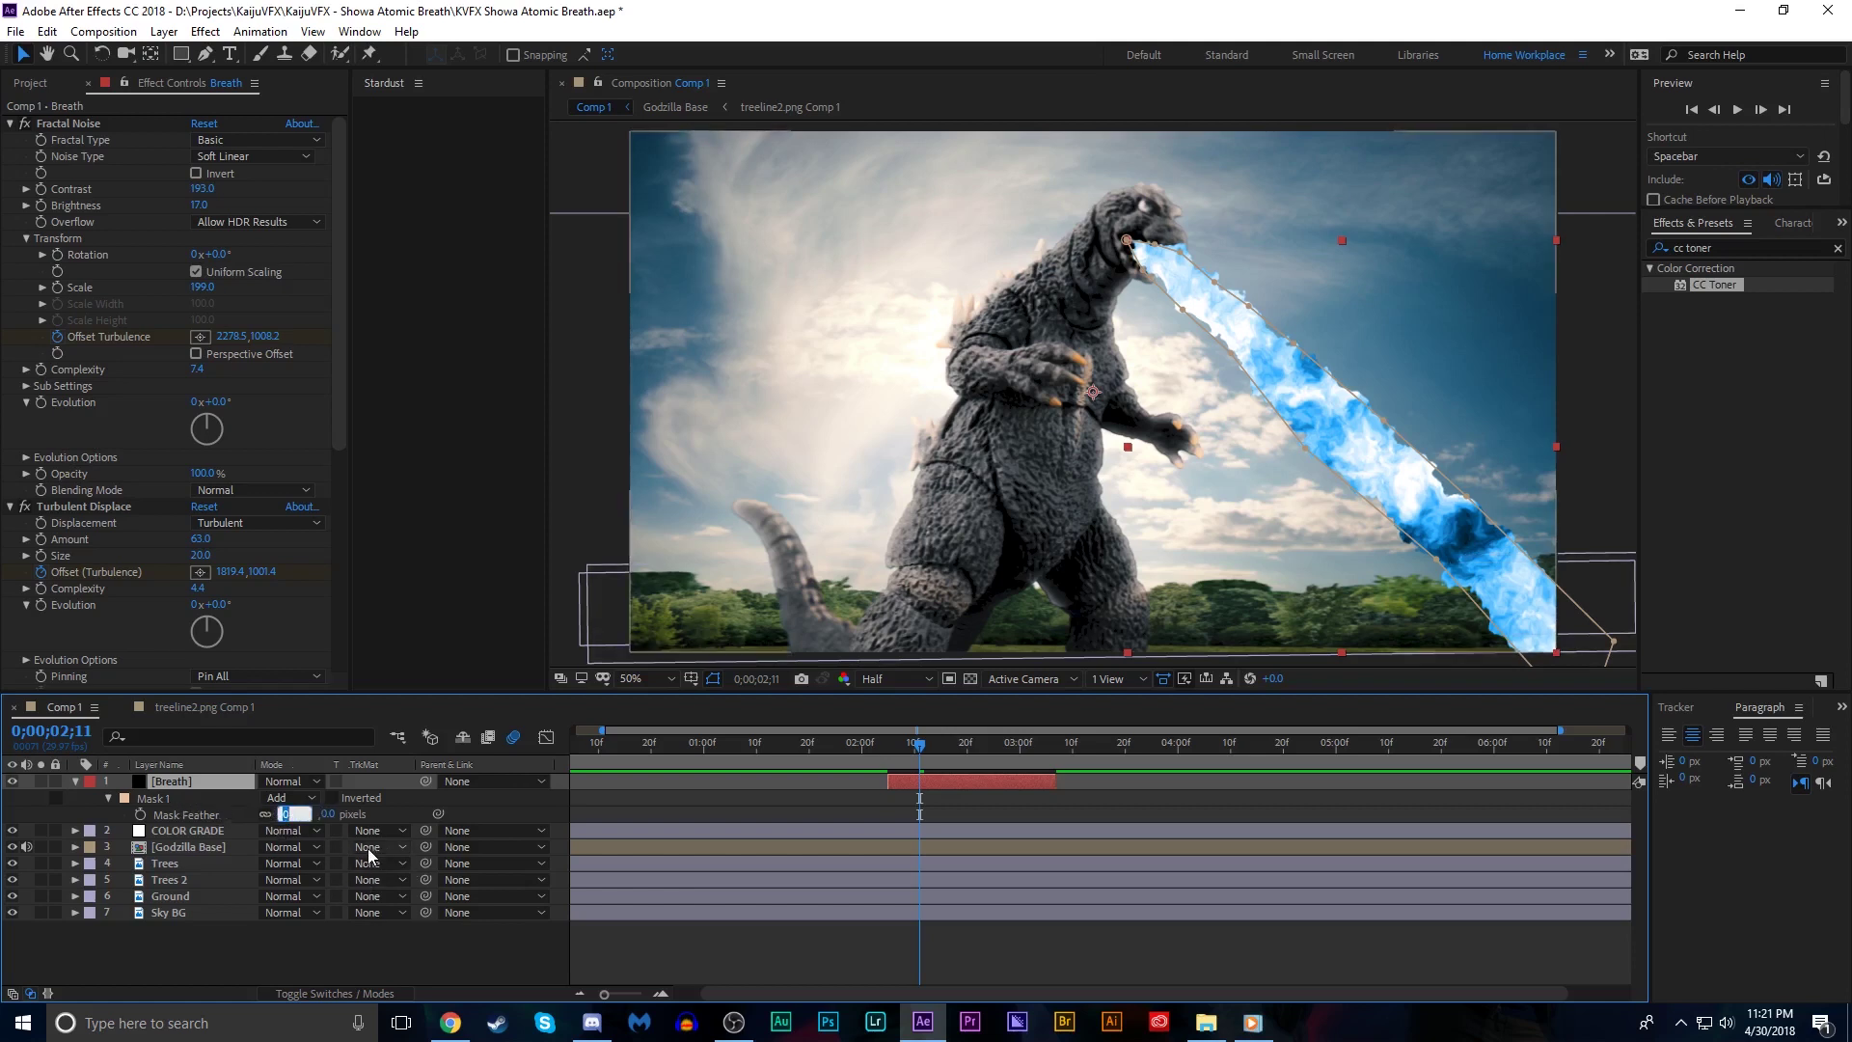
pyautogui.click(1125, 778)
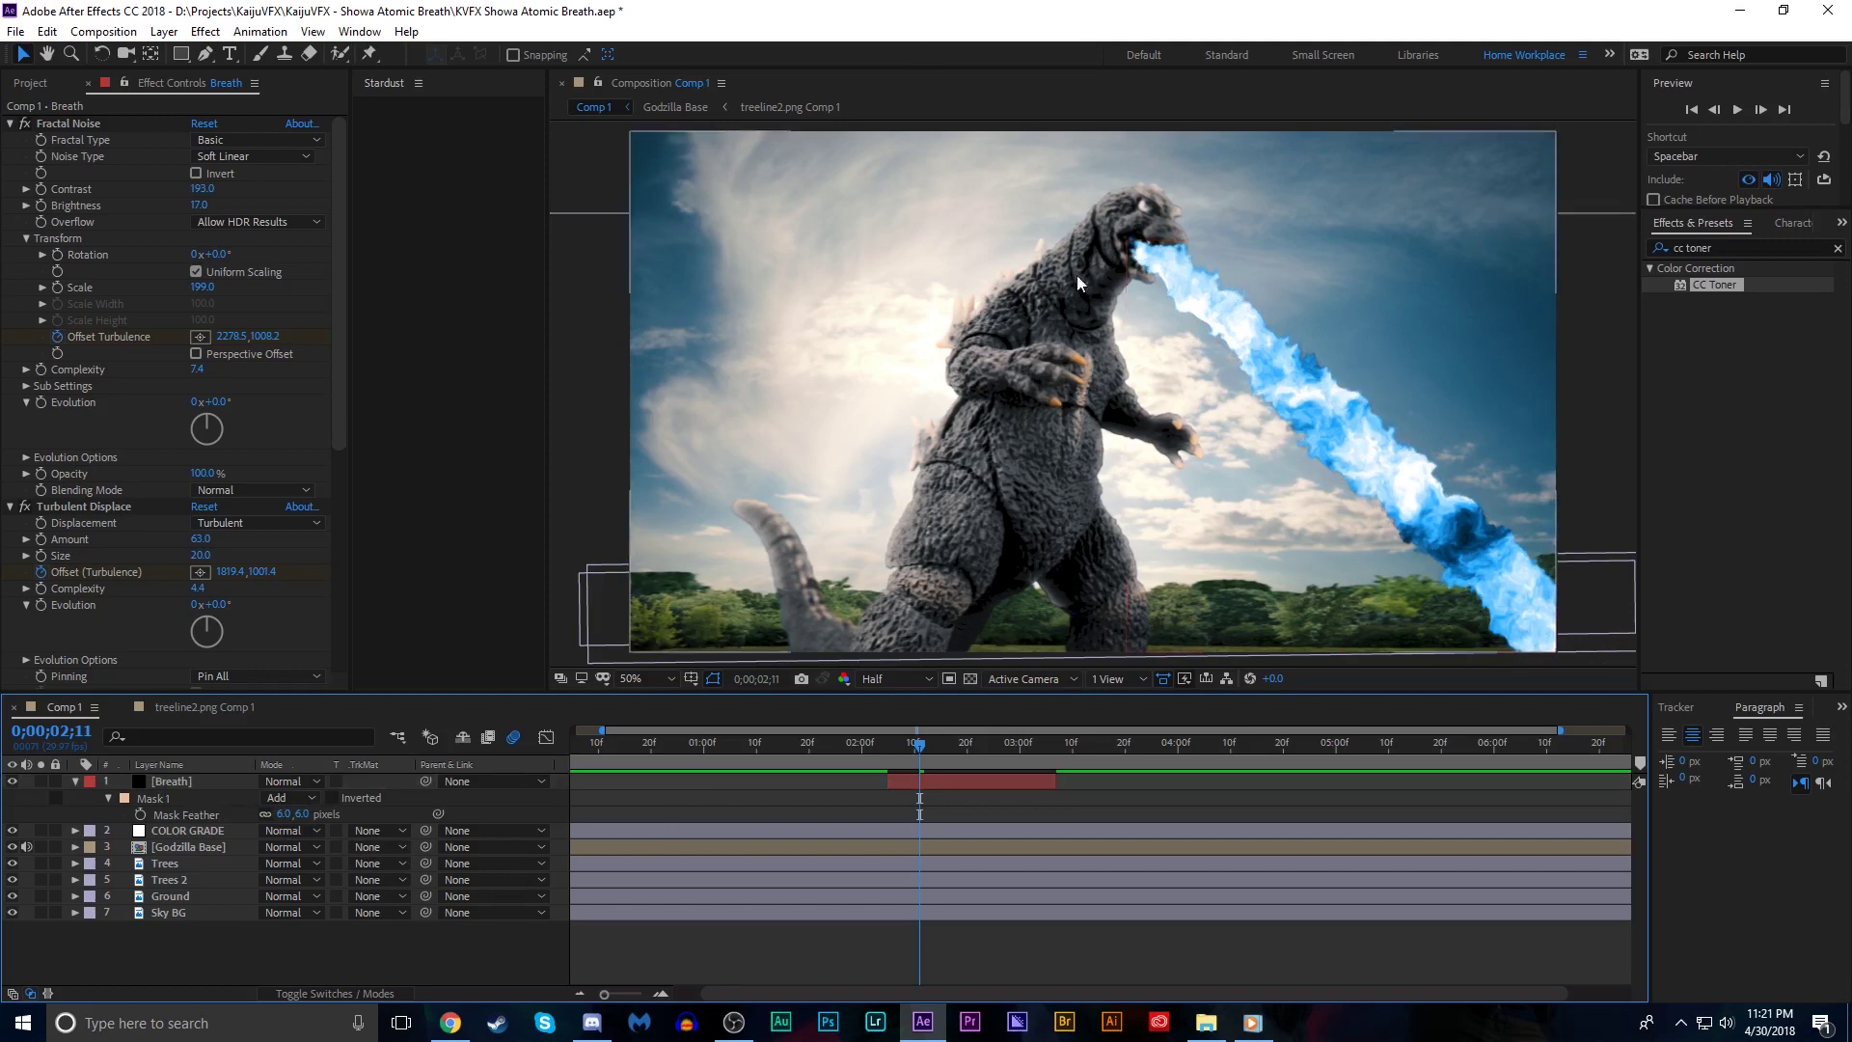
# Set the Breath layer's blending mode to Screen, keeping it on top of the stack
pyautogui.click(317, 781)
pyautogui.click(407, 407)
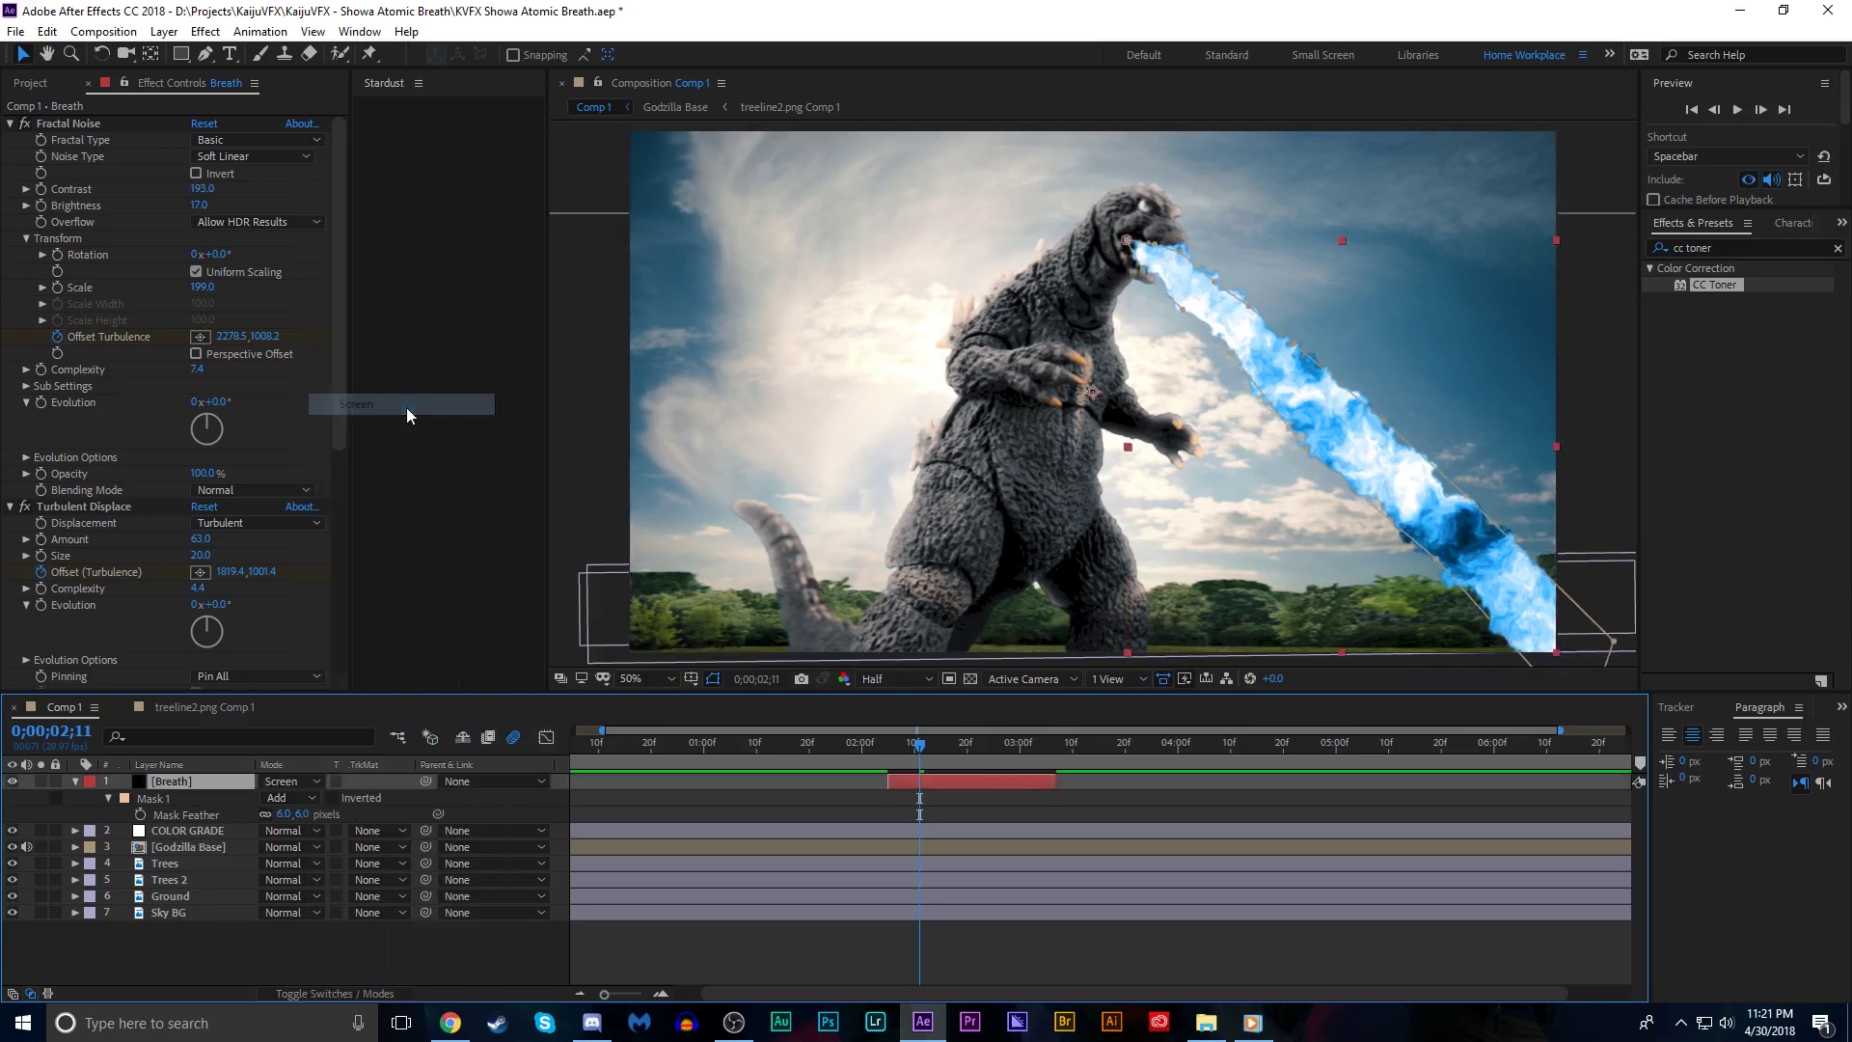
pyautogui.click(1092, 791)
pyautogui.moveTo(218, 780); pyautogui.dragTo(291, 841)
pyautogui.click(1123, 847)
pyautogui.hotkey('ctrl', 'z')
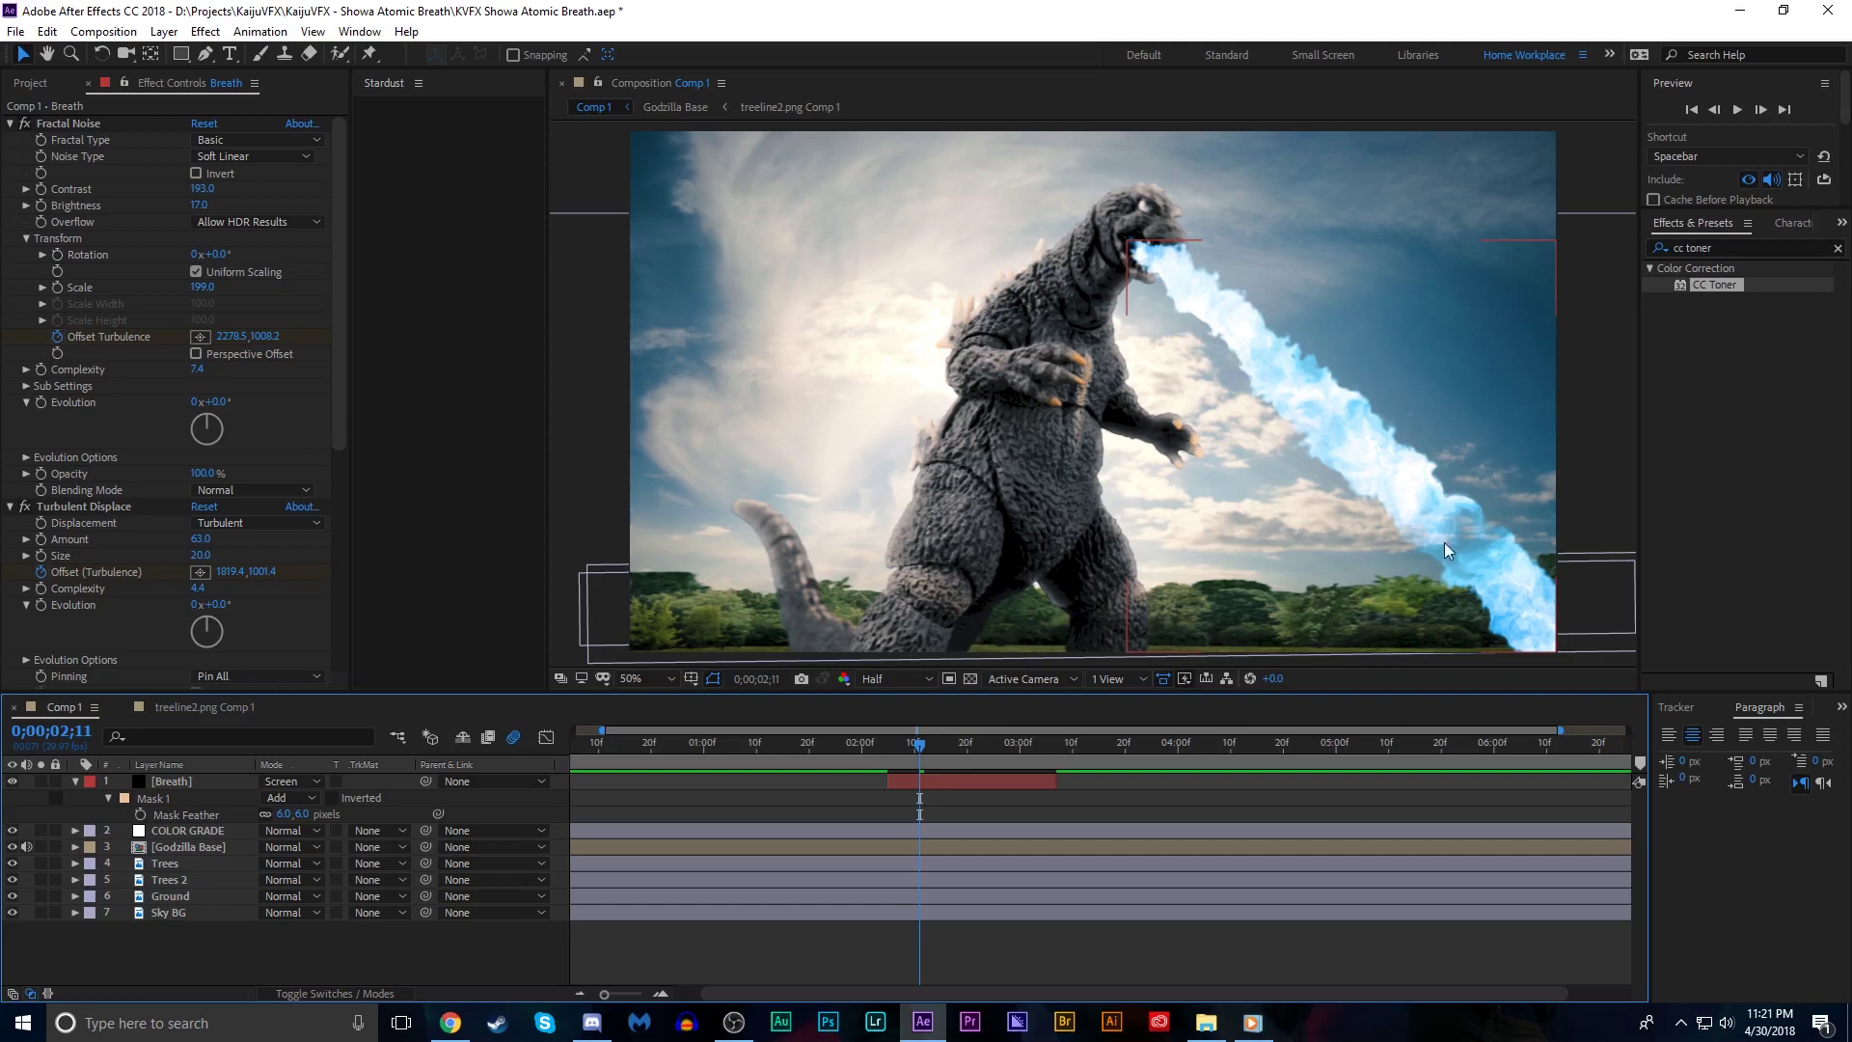
# Raise the Breath mask feather to 12 pixels and preview the beam animation
pyautogui.moveTo(936, 754); pyautogui.dragTo(988, 750)
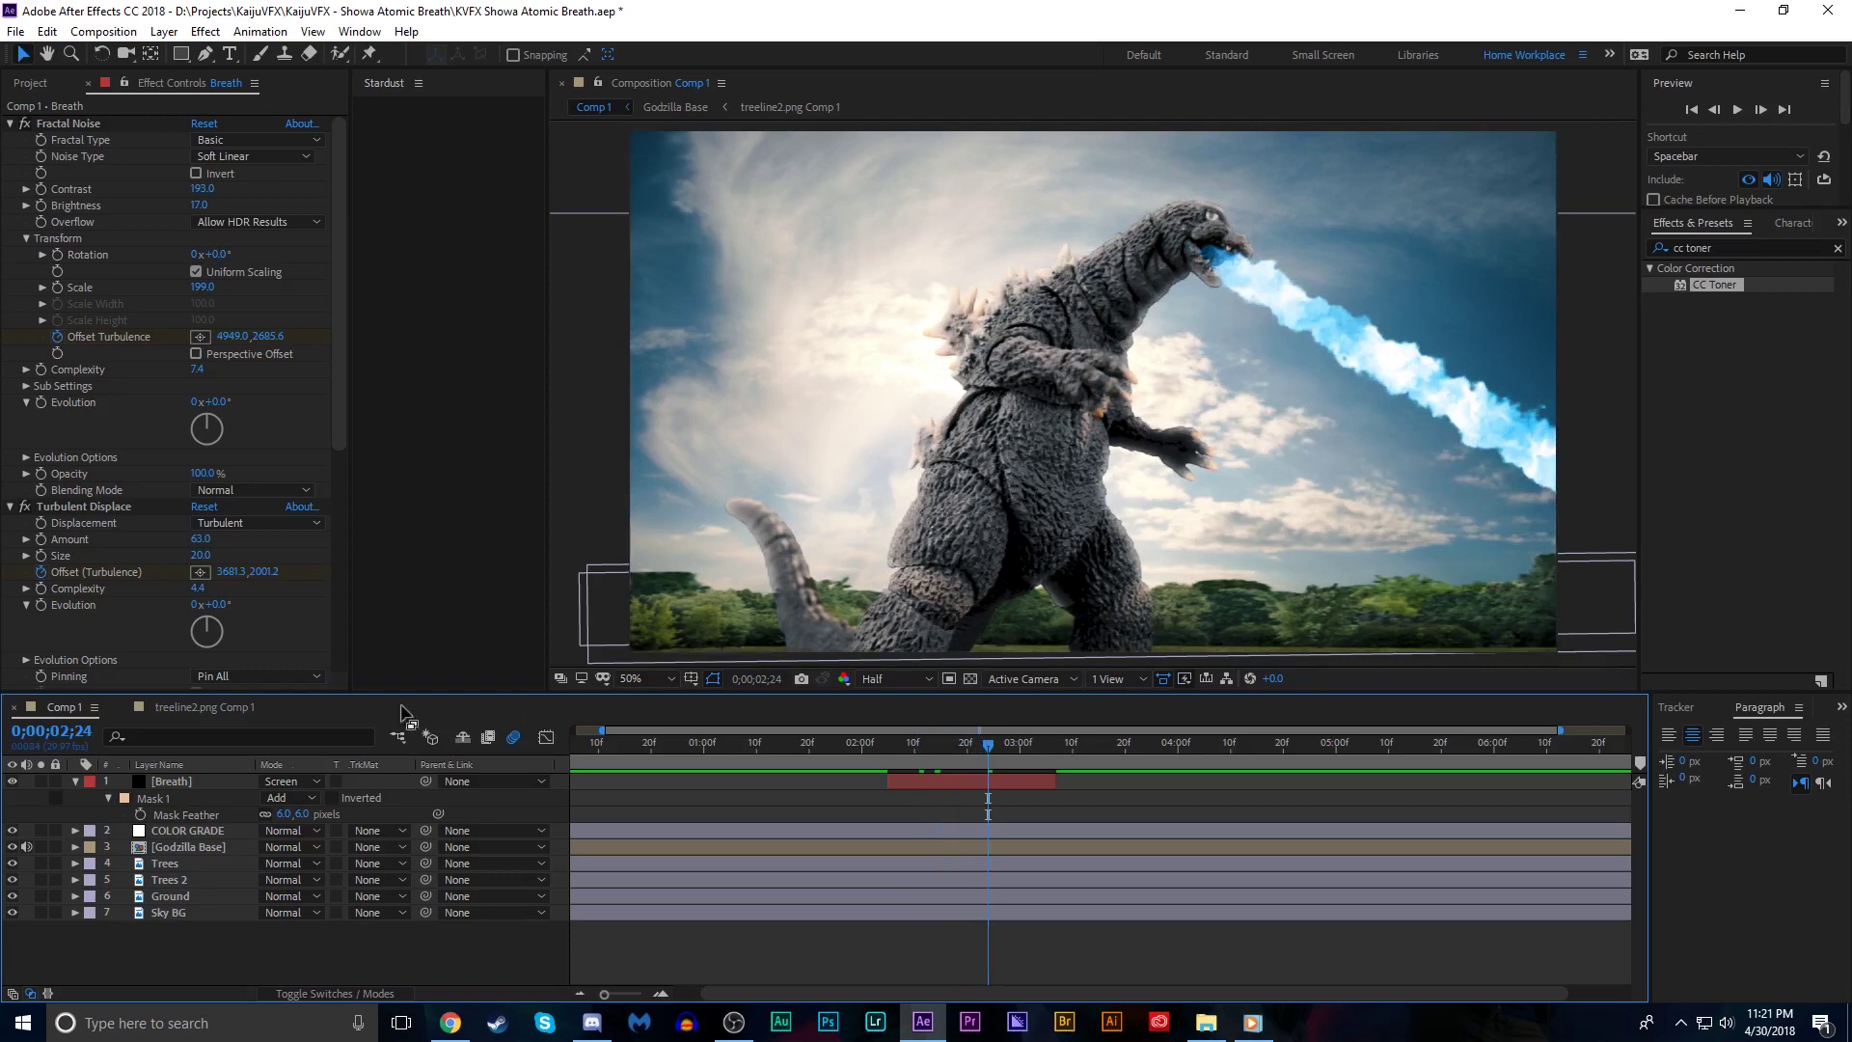
pyautogui.moveTo(283, 814)
pyautogui.mouseDown()
pyautogui.moveTo(302, 814)
pyautogui.moveTo(277, 814)
pyautogui.mouseUp()
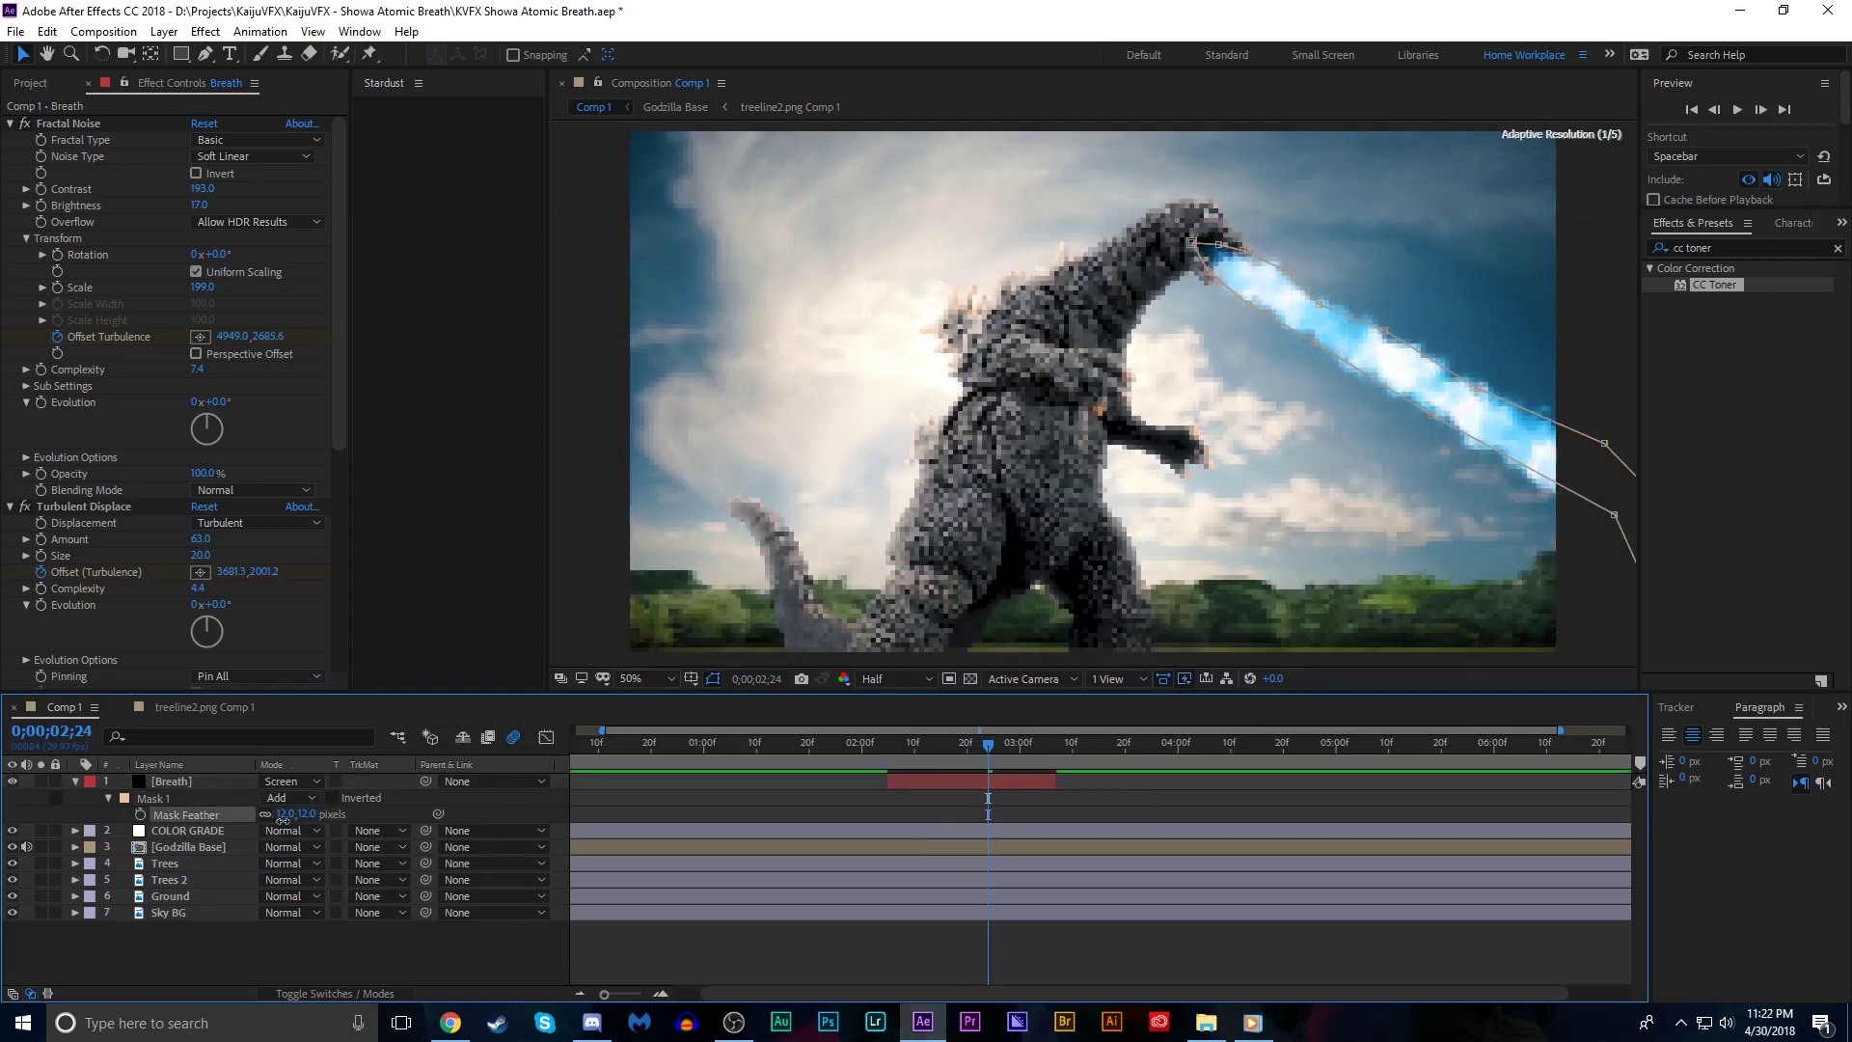
pyautogui.click(972, 799)
pyautogui.click(883, 756)
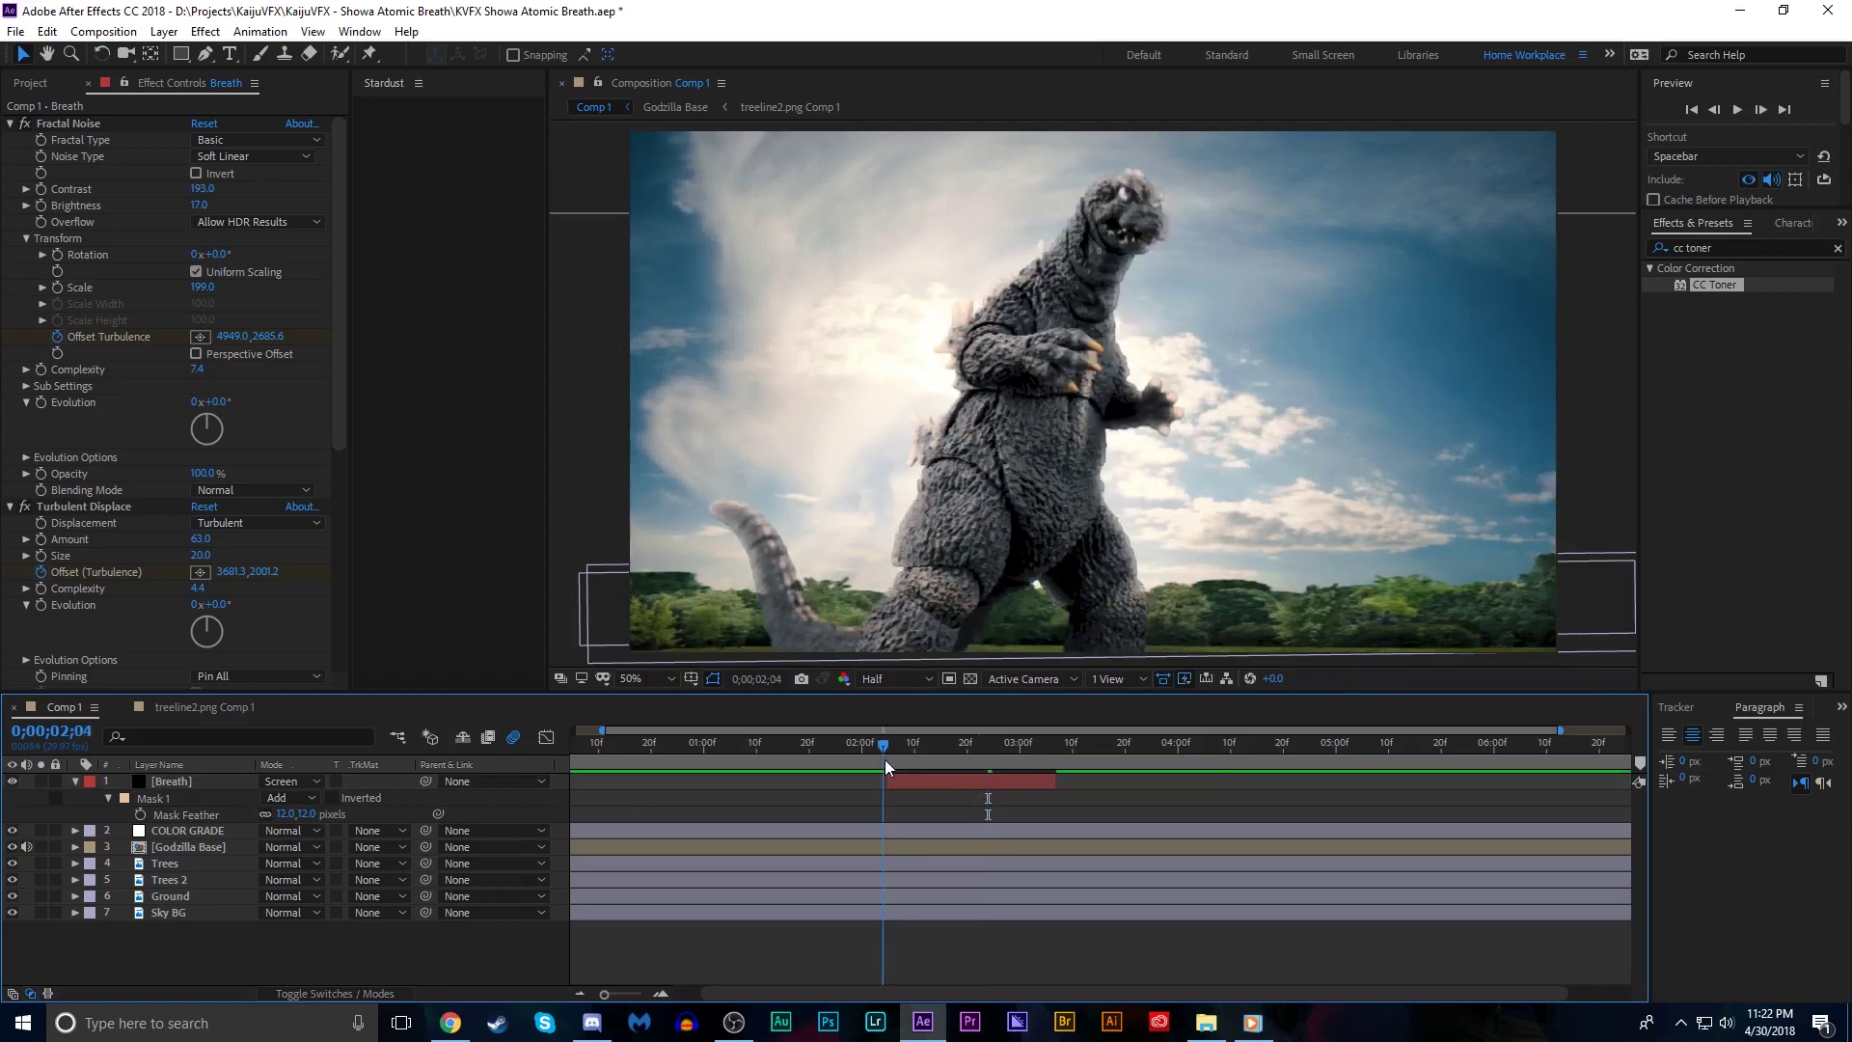
pyautogui.press('space')
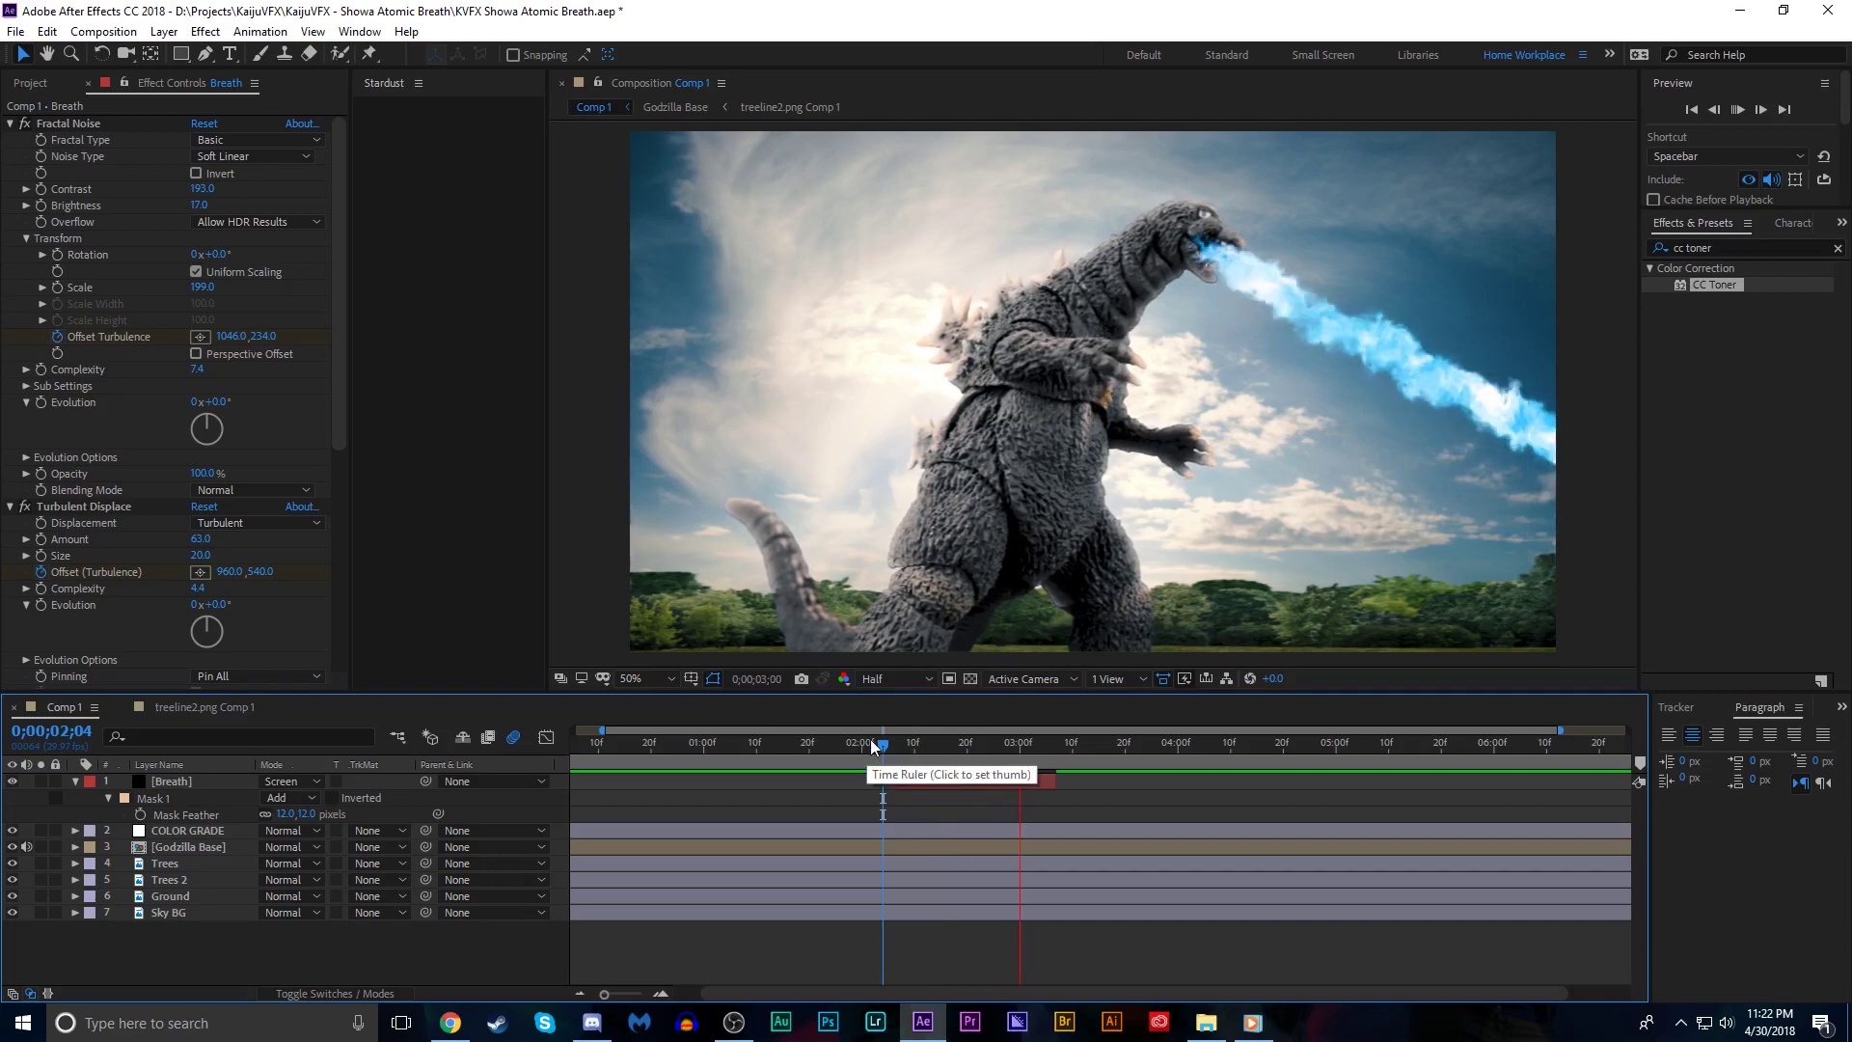
pyautogui.click(857, 743)
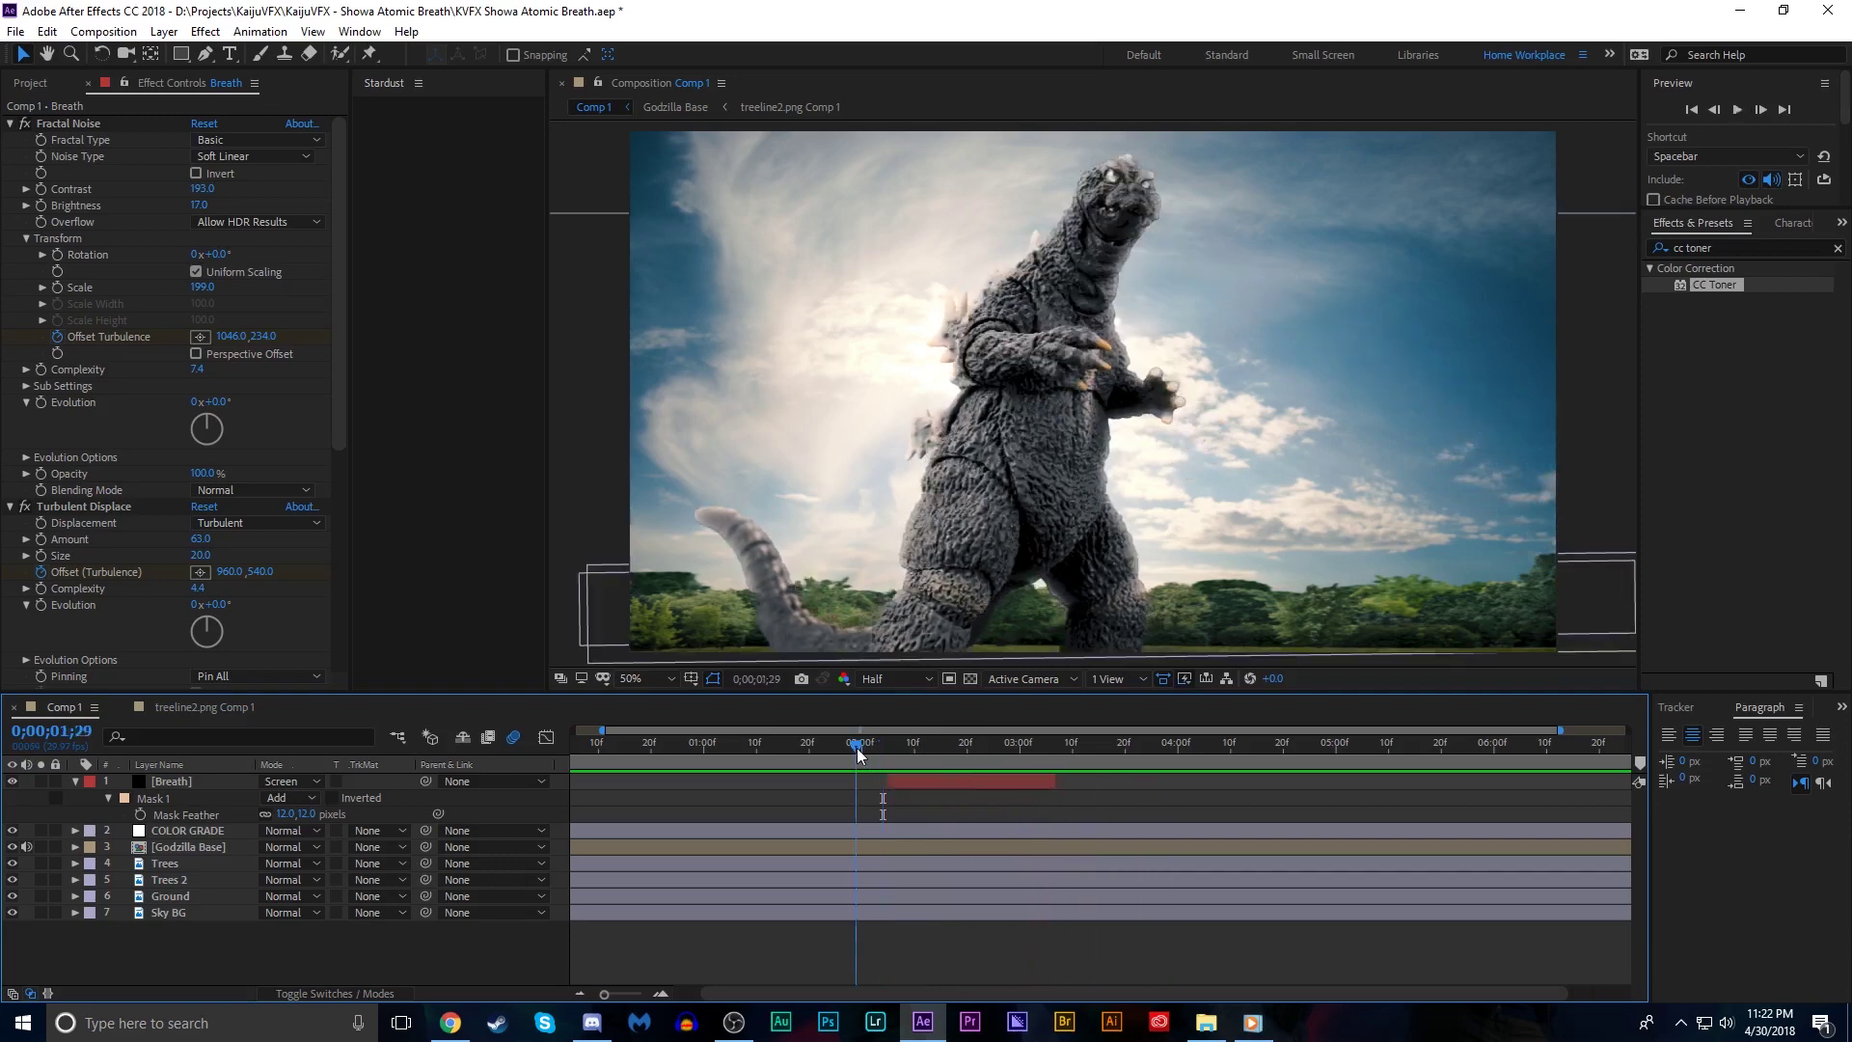
pyautogui.click(1146, 463)
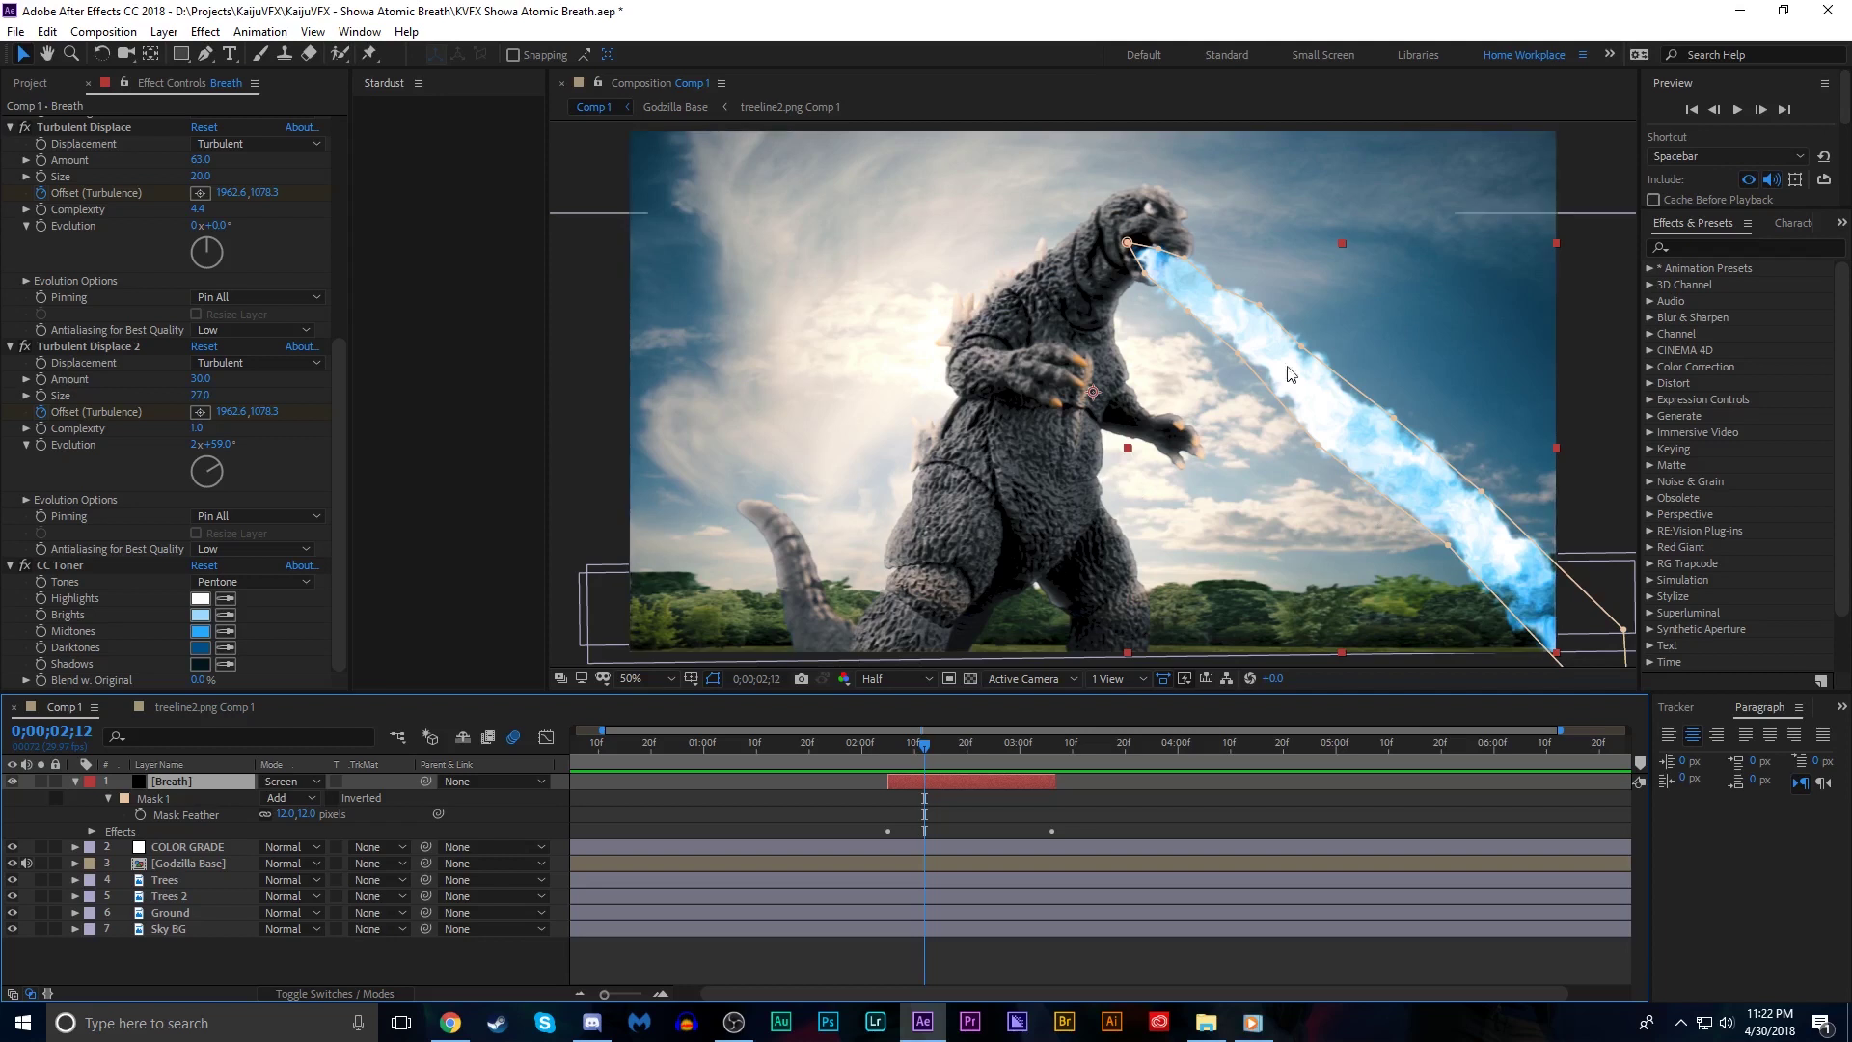
# Hide layer outlines, apply the Glow effect to Breath, and view the breath soloed
pyautogui.hotkey('ctrl', 'shift', 'h')
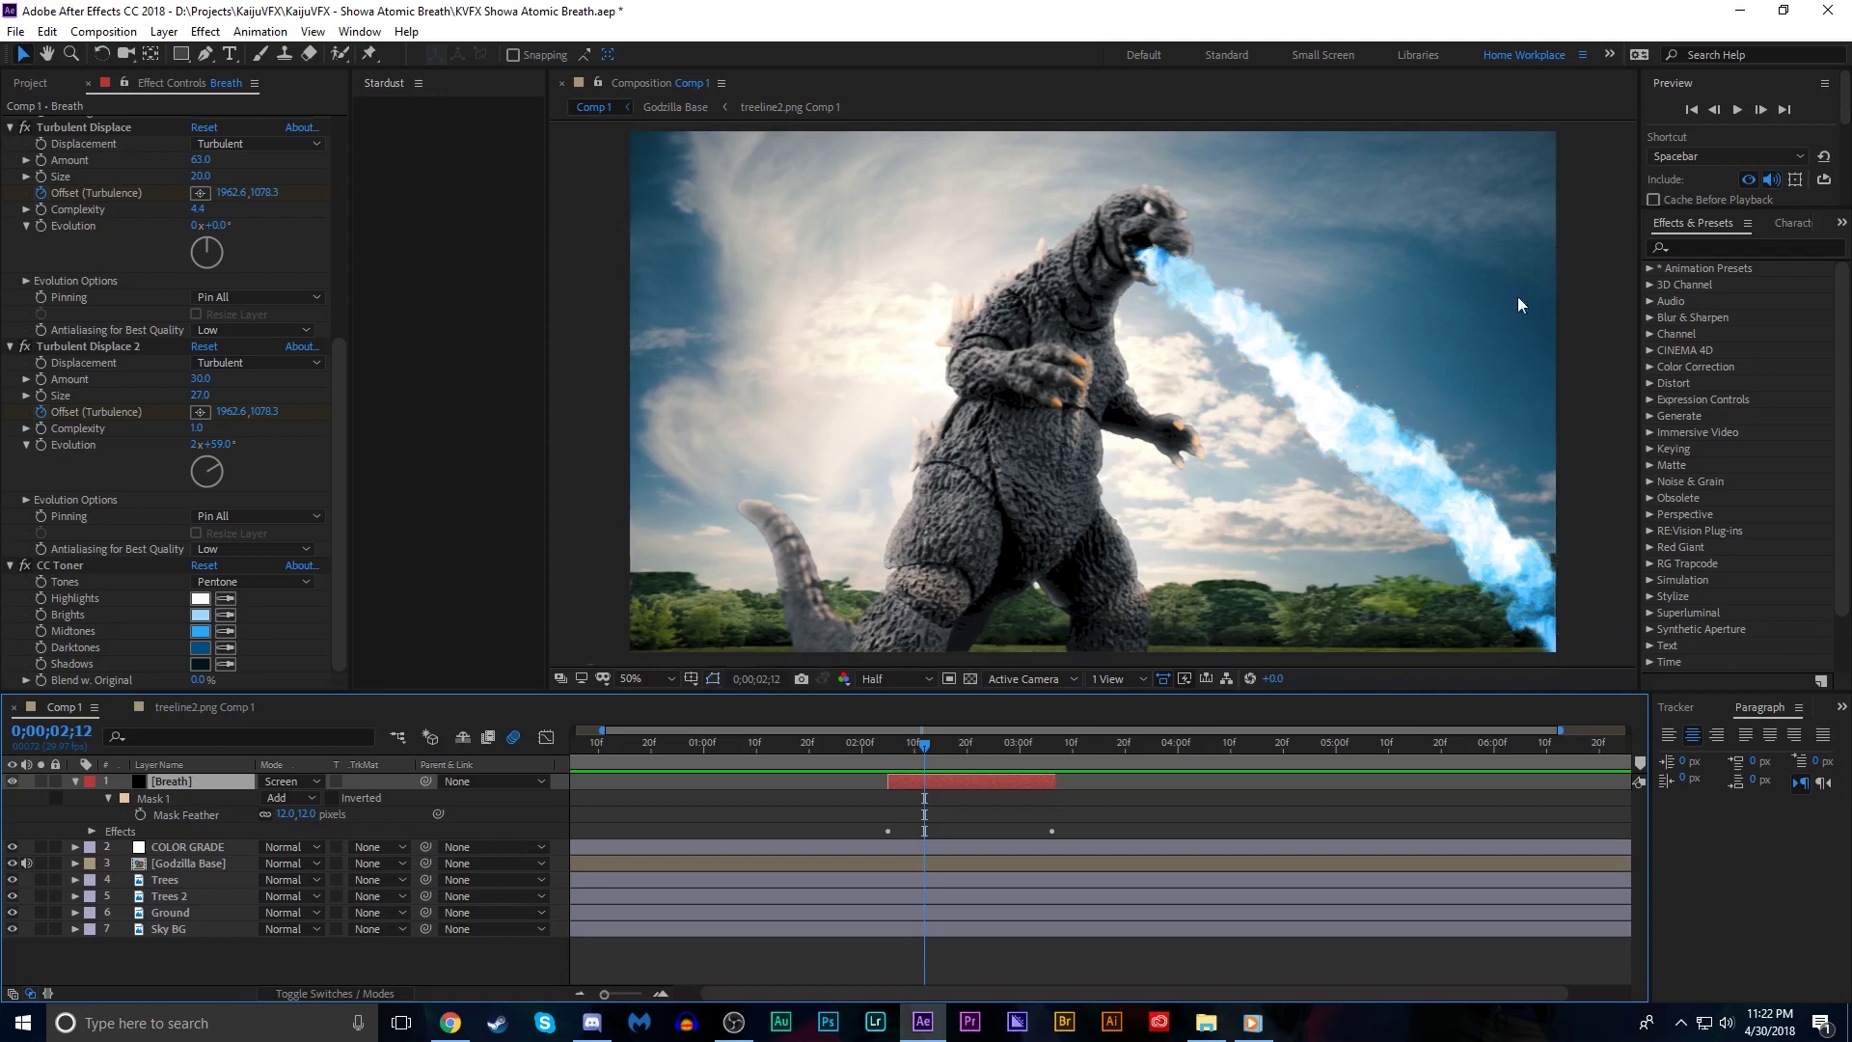
pyautogui.click(1742, 249)
pyautogui.write('glo')
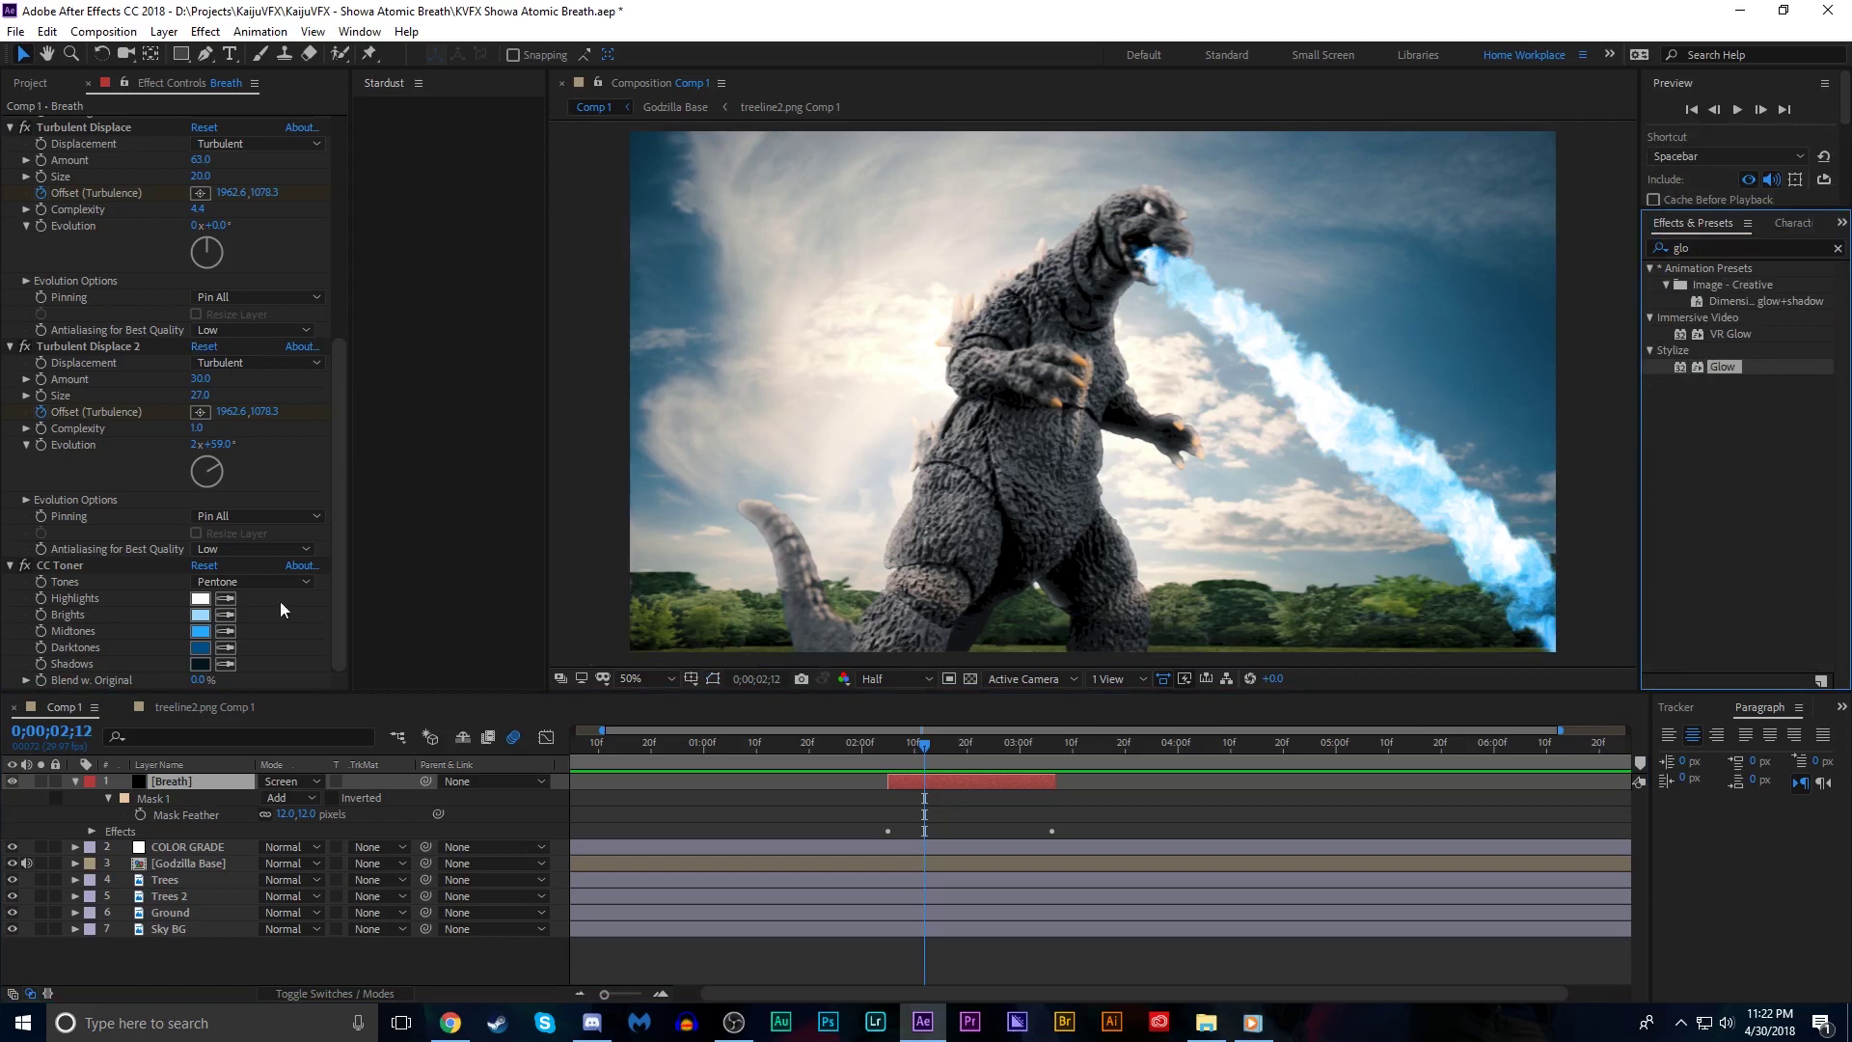
pyautogui.click(337, 588)
pyautogui.moveTo(1725, 369); pyautogui.dragTo(105, 650)
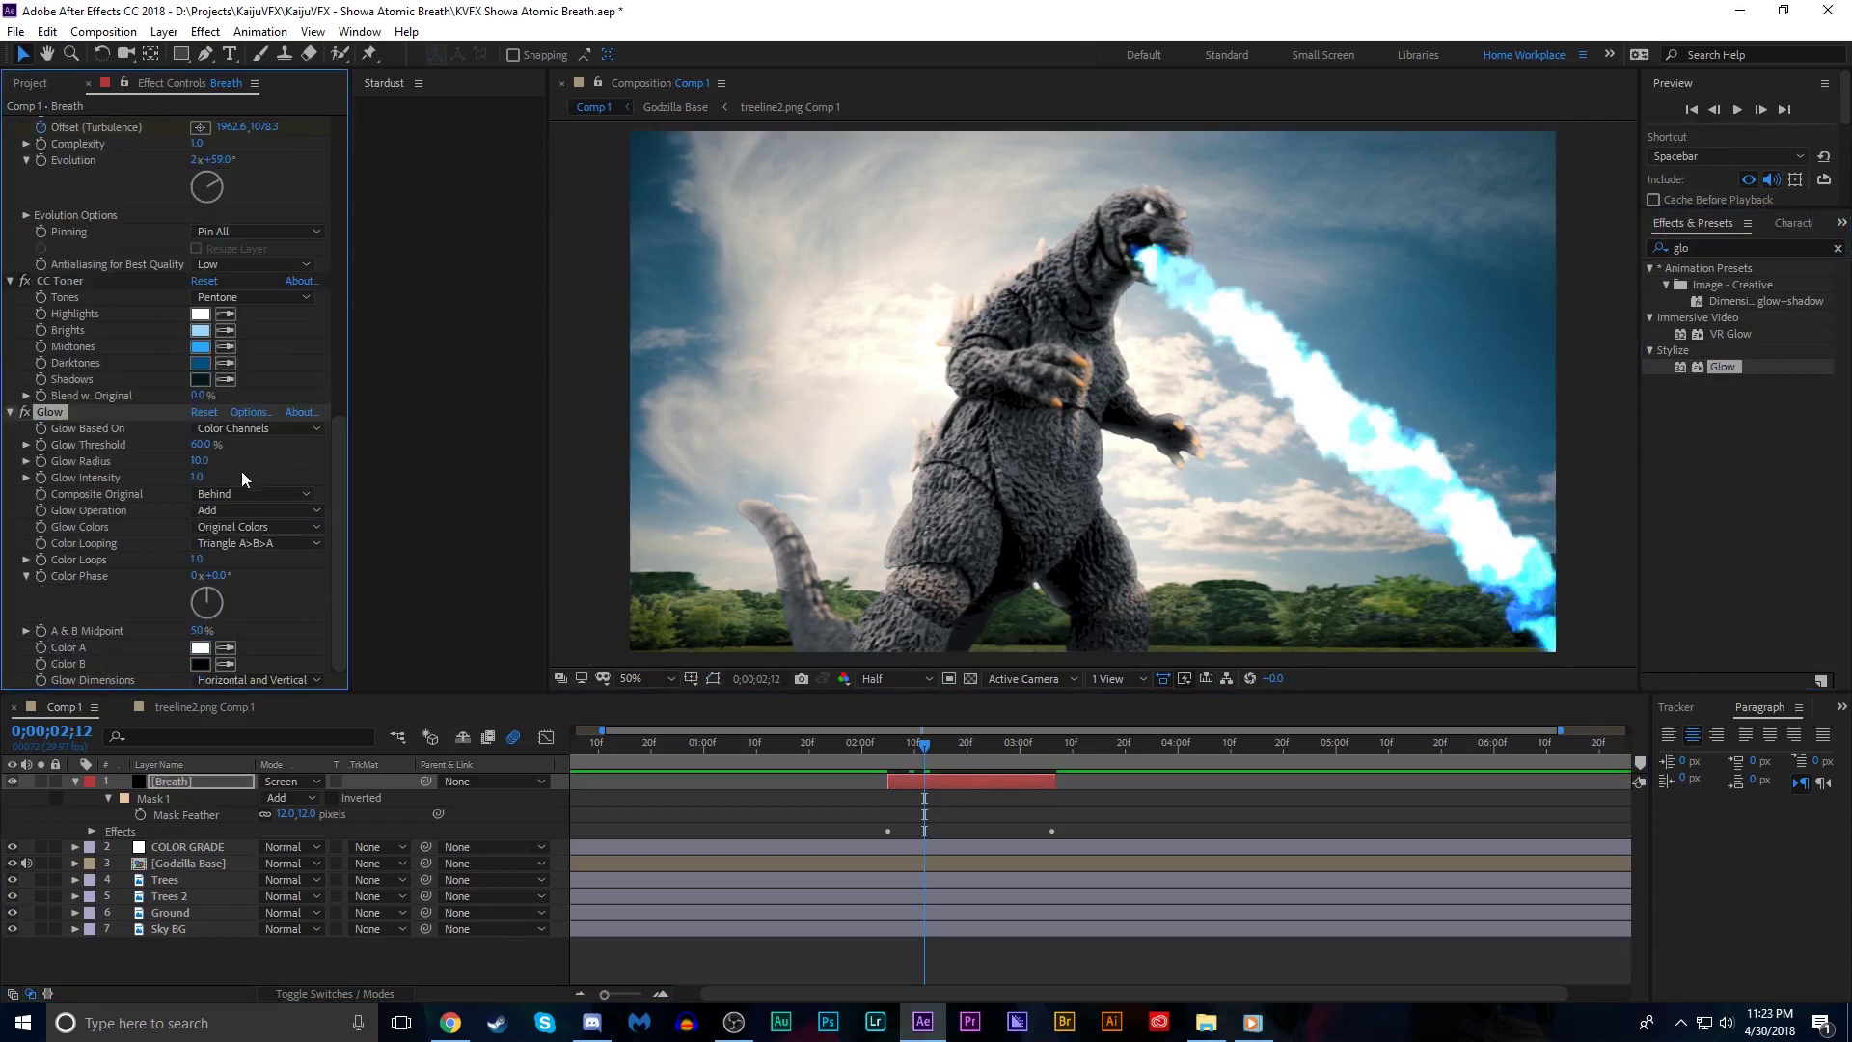
pyautogui.click(40, 782)
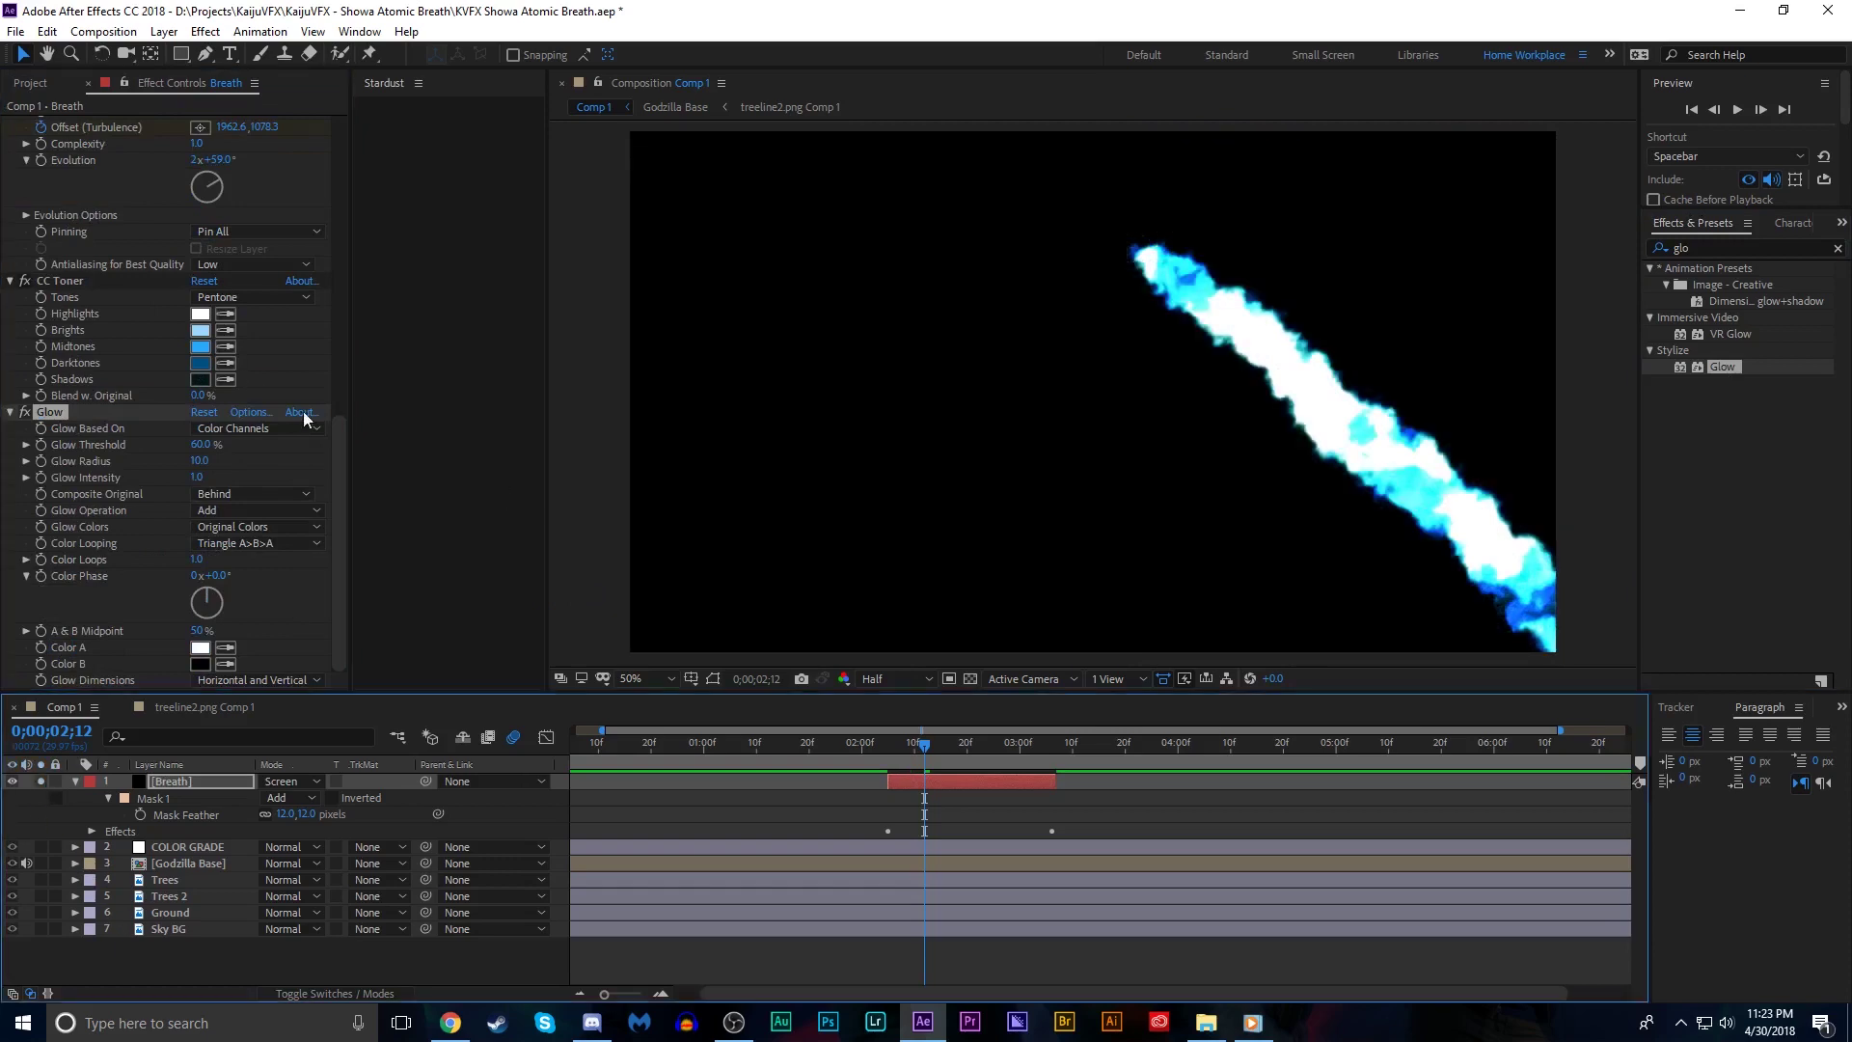
# Set Glow Operation to Screen, Glow Colors to A & B Colors, looping Sawtooth A>B
pyautogui.click(233, 508)
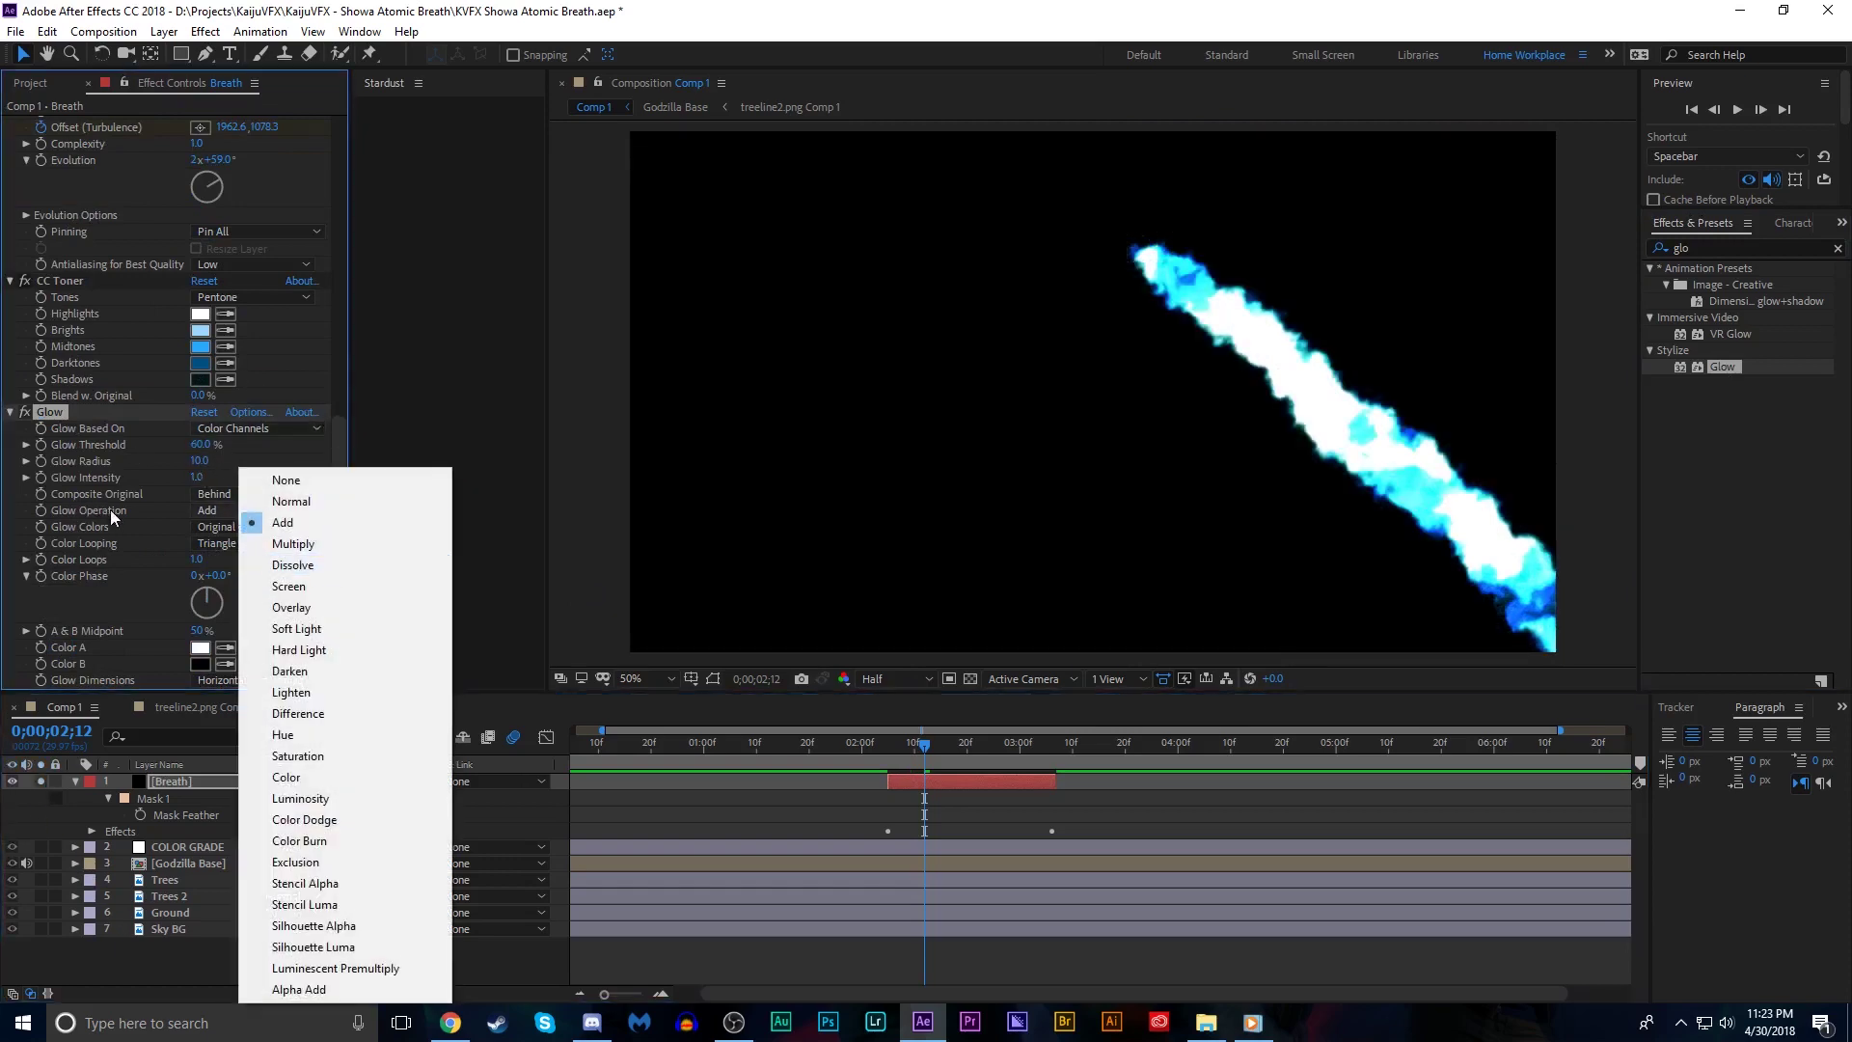
pyautogui.click(326, 591)
pyautogui.click(266, 529)
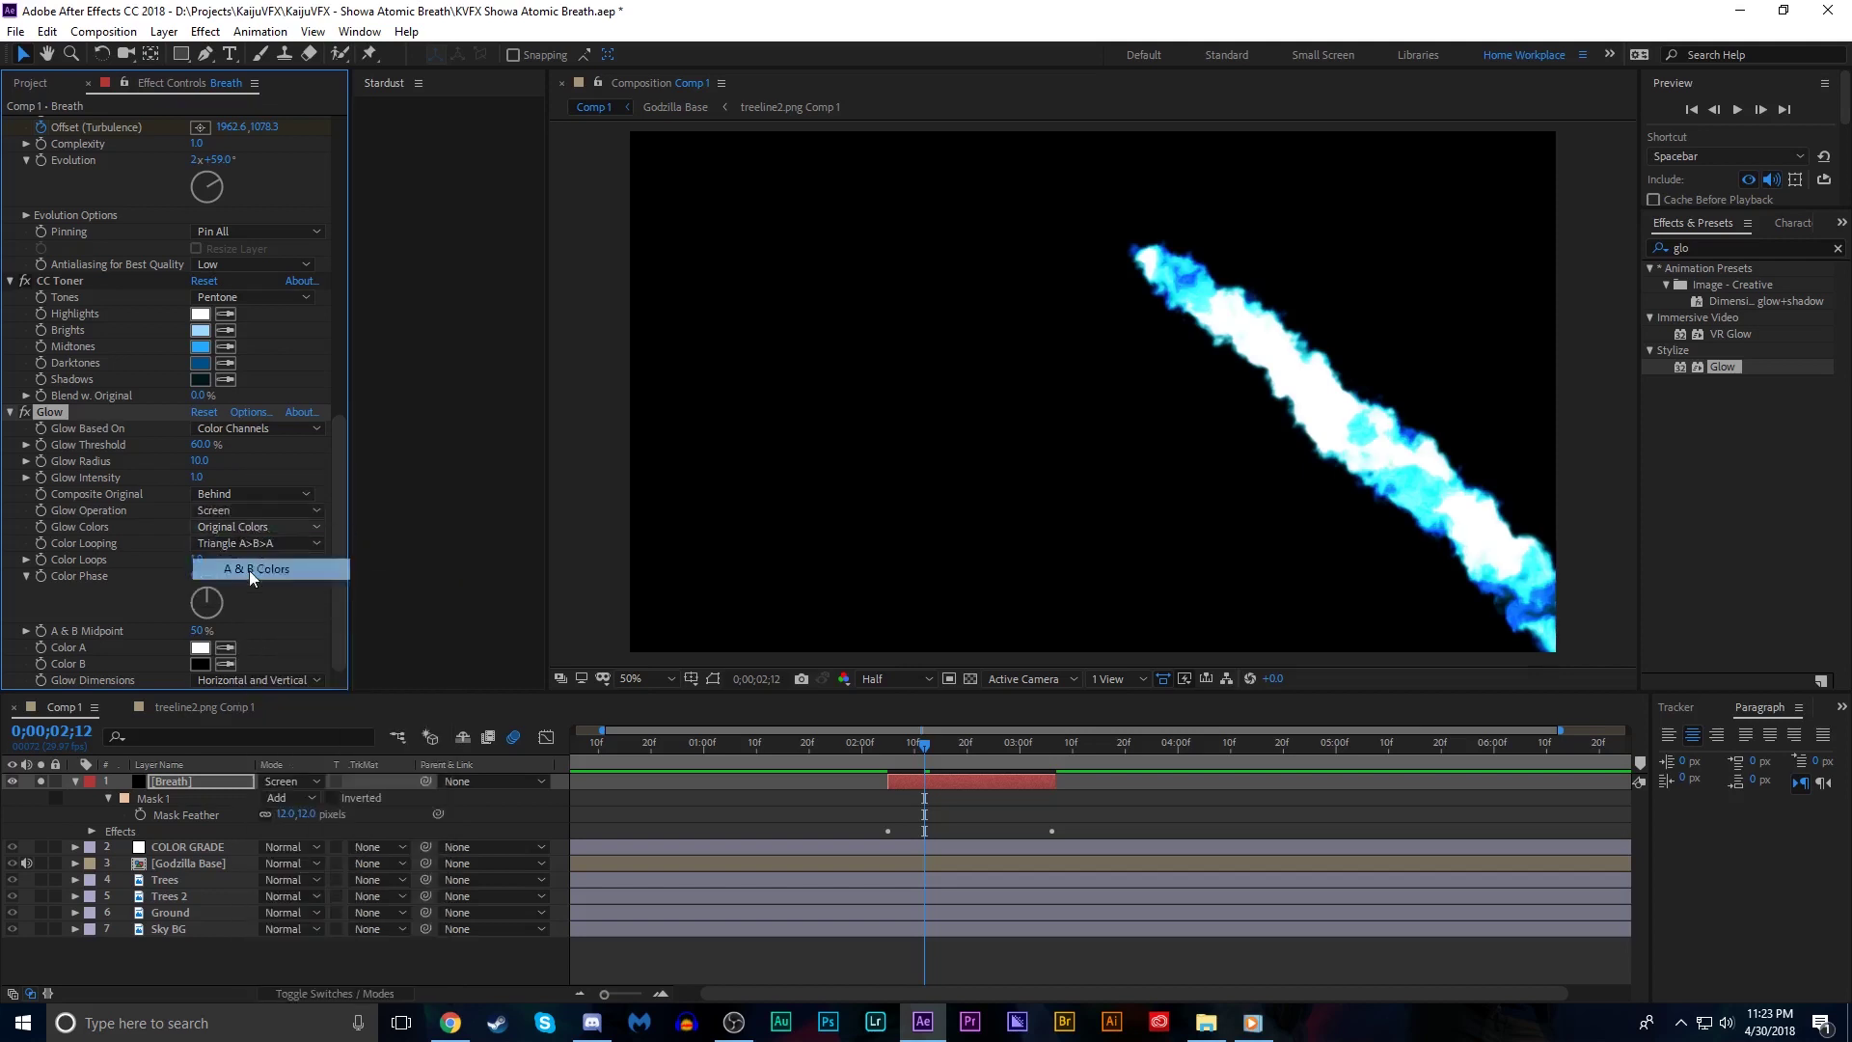
pyautogui.click(249, 569)
pyautogui.click(264, 546)
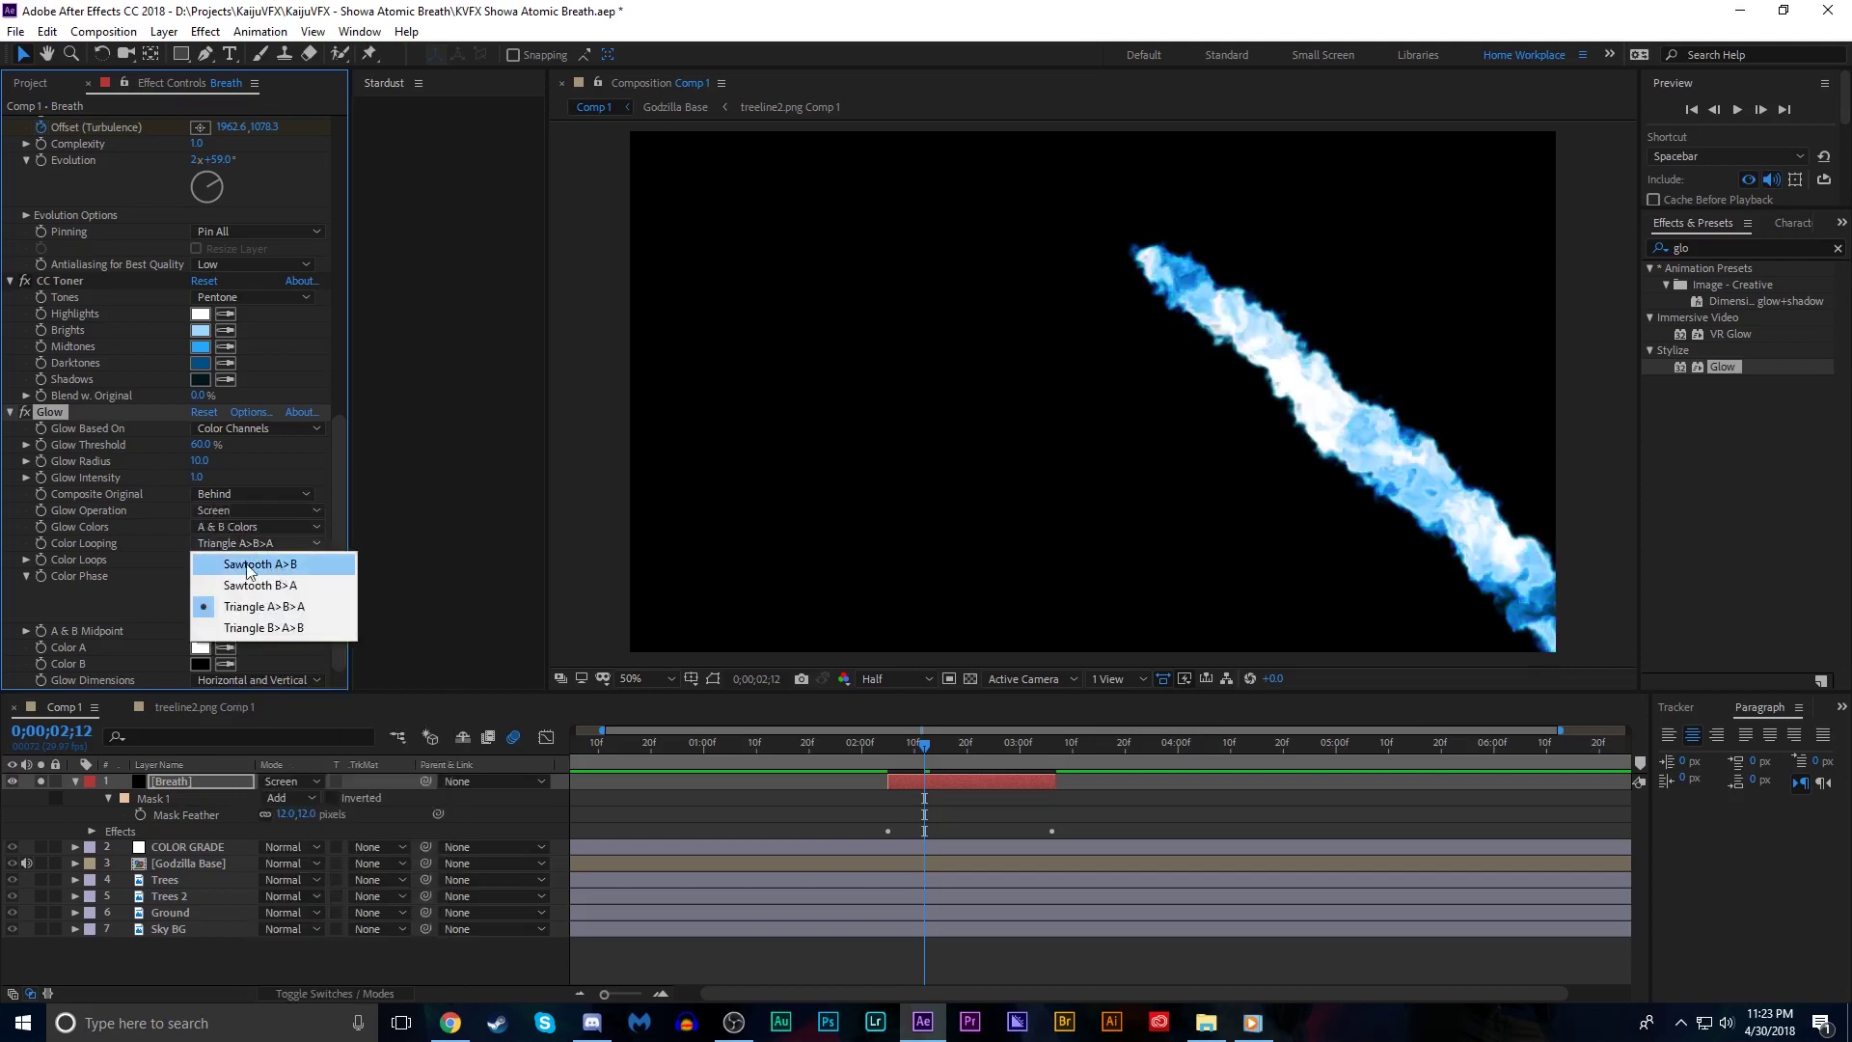
pyautogui.click(289, 569)
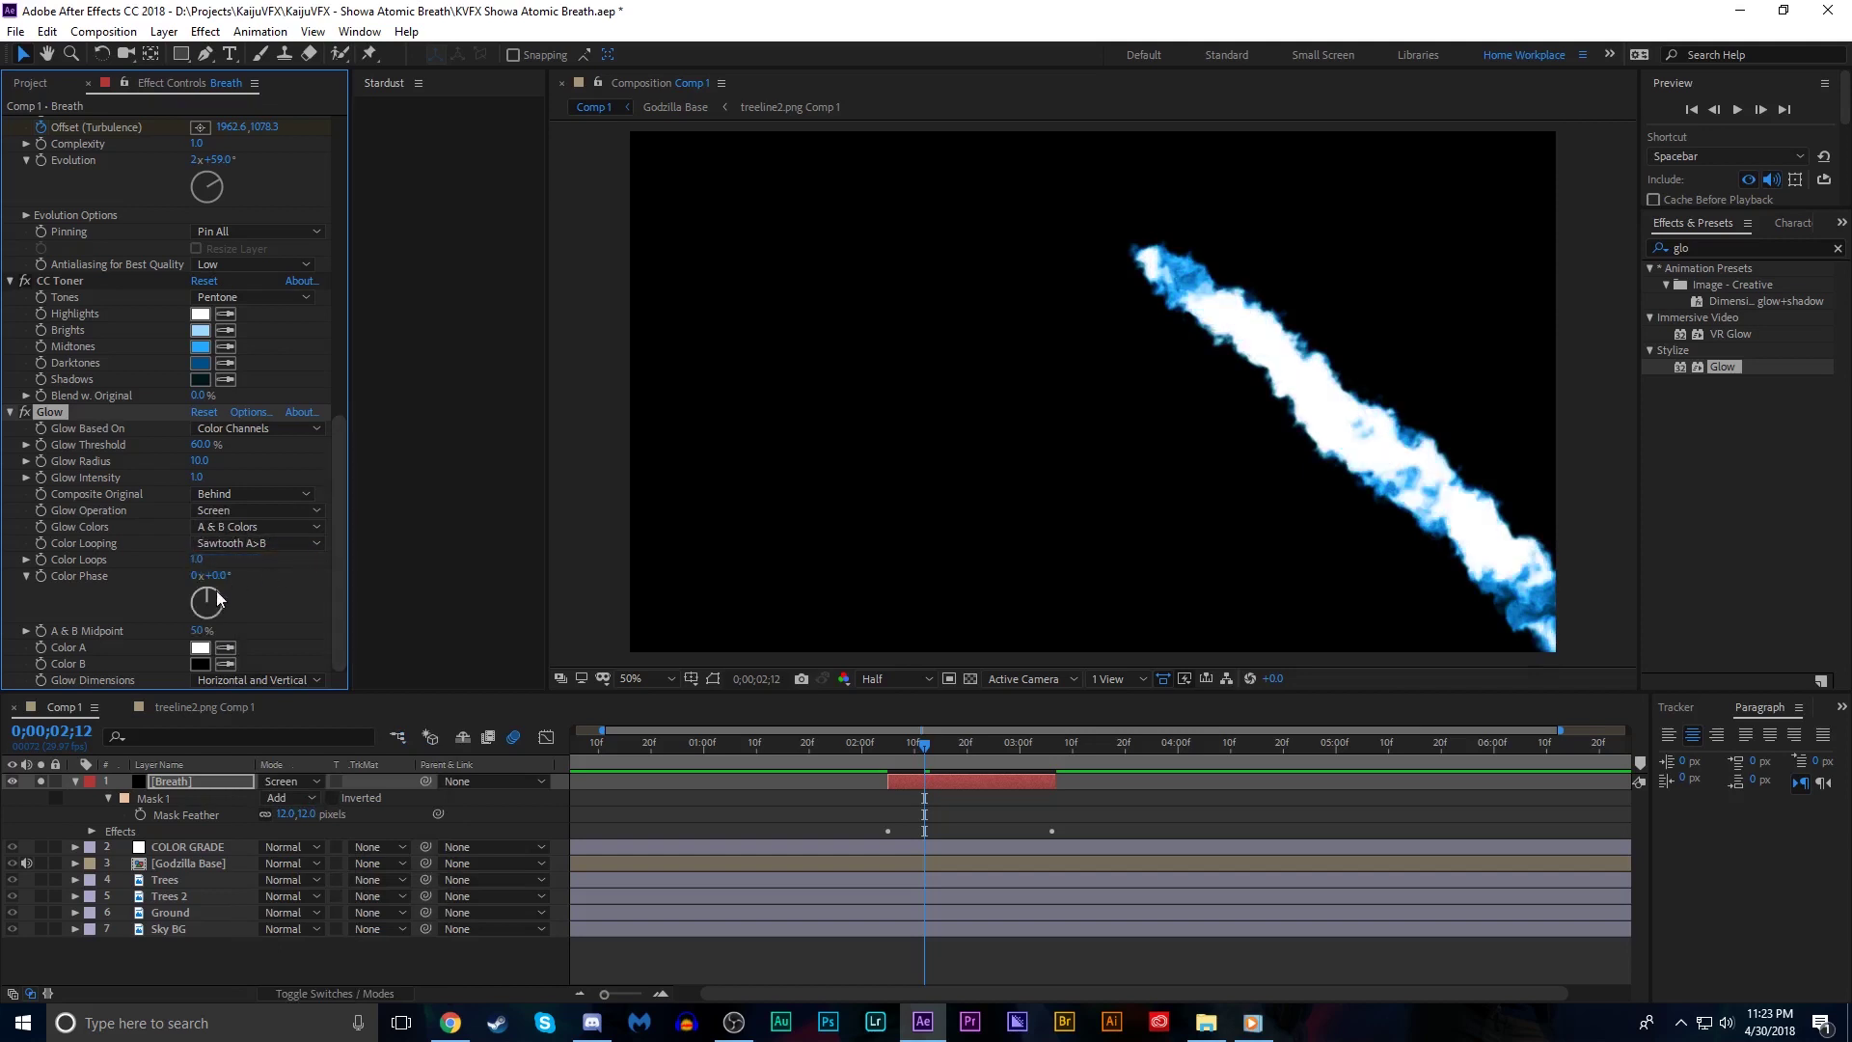
# Set Glow Color A to light blue 9AD5FF
pyautogui.click(201, 647)
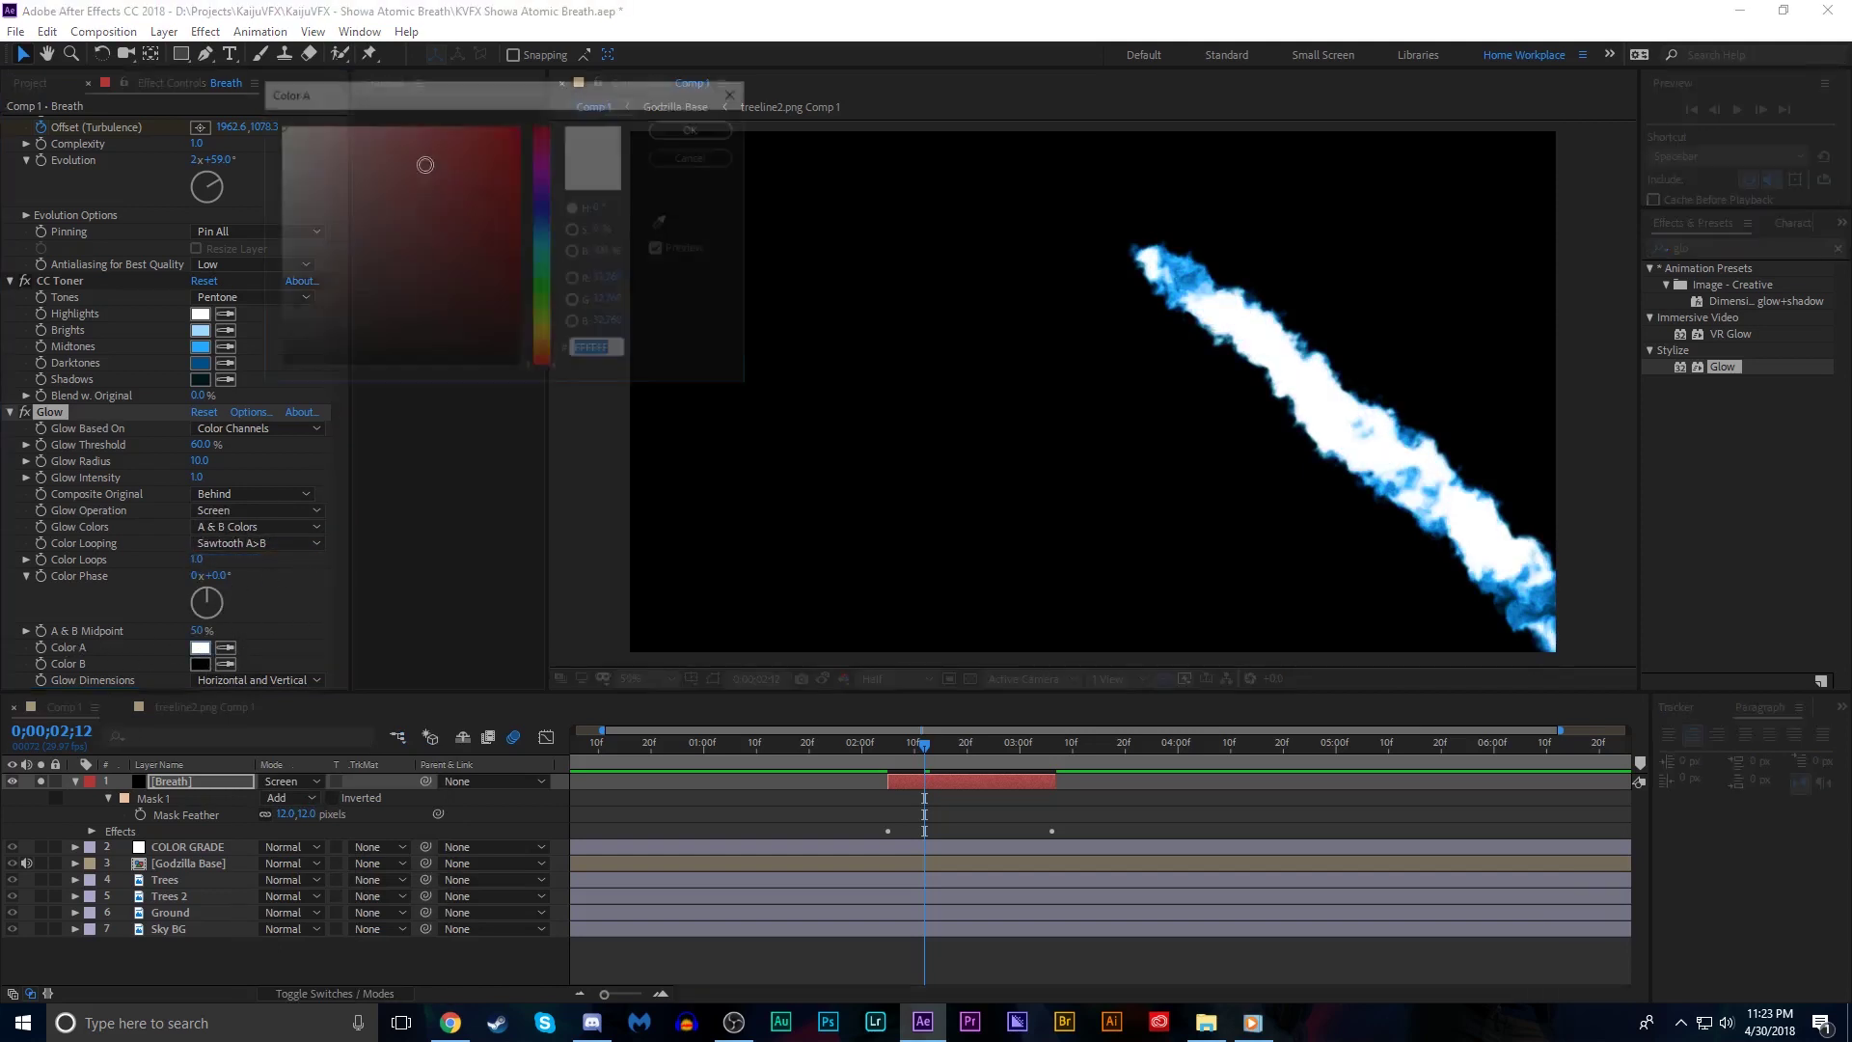
pyautogui.click(548, 230)
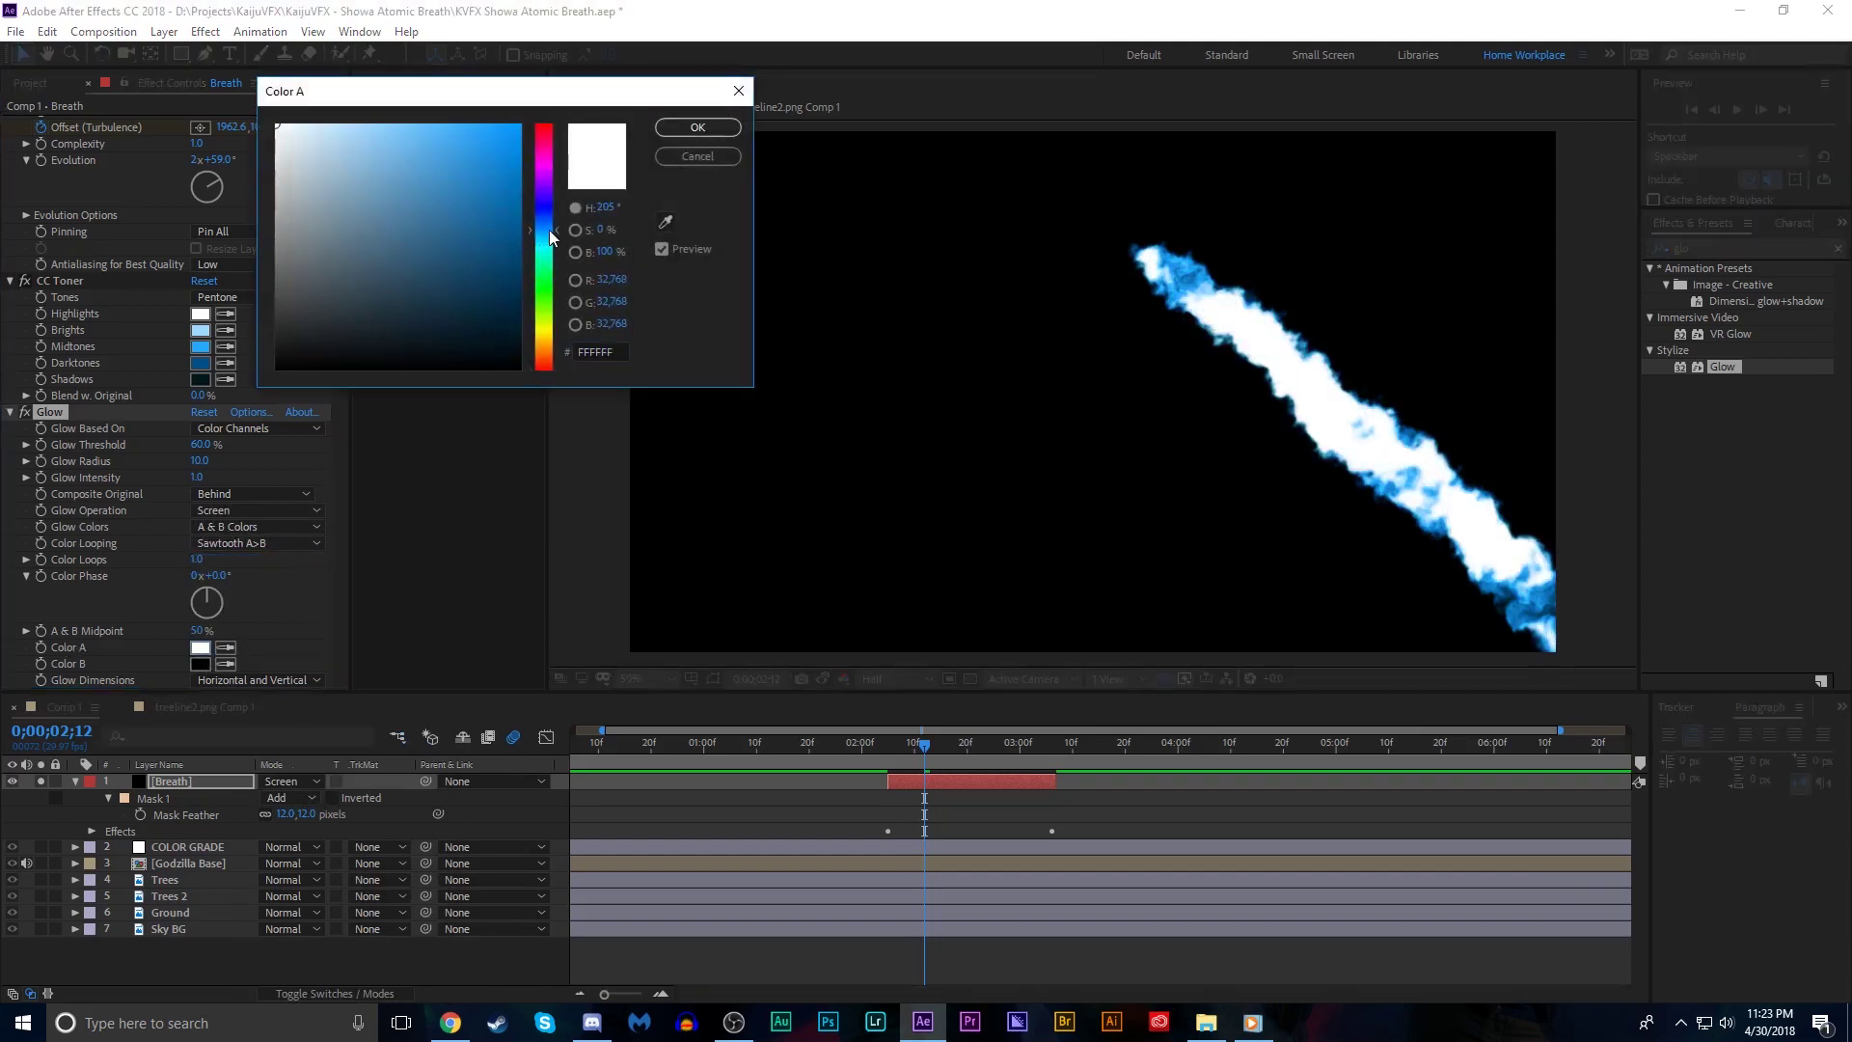
pyautogui.moveTo(386, 144); pyautogui.dragTo(372, 76)
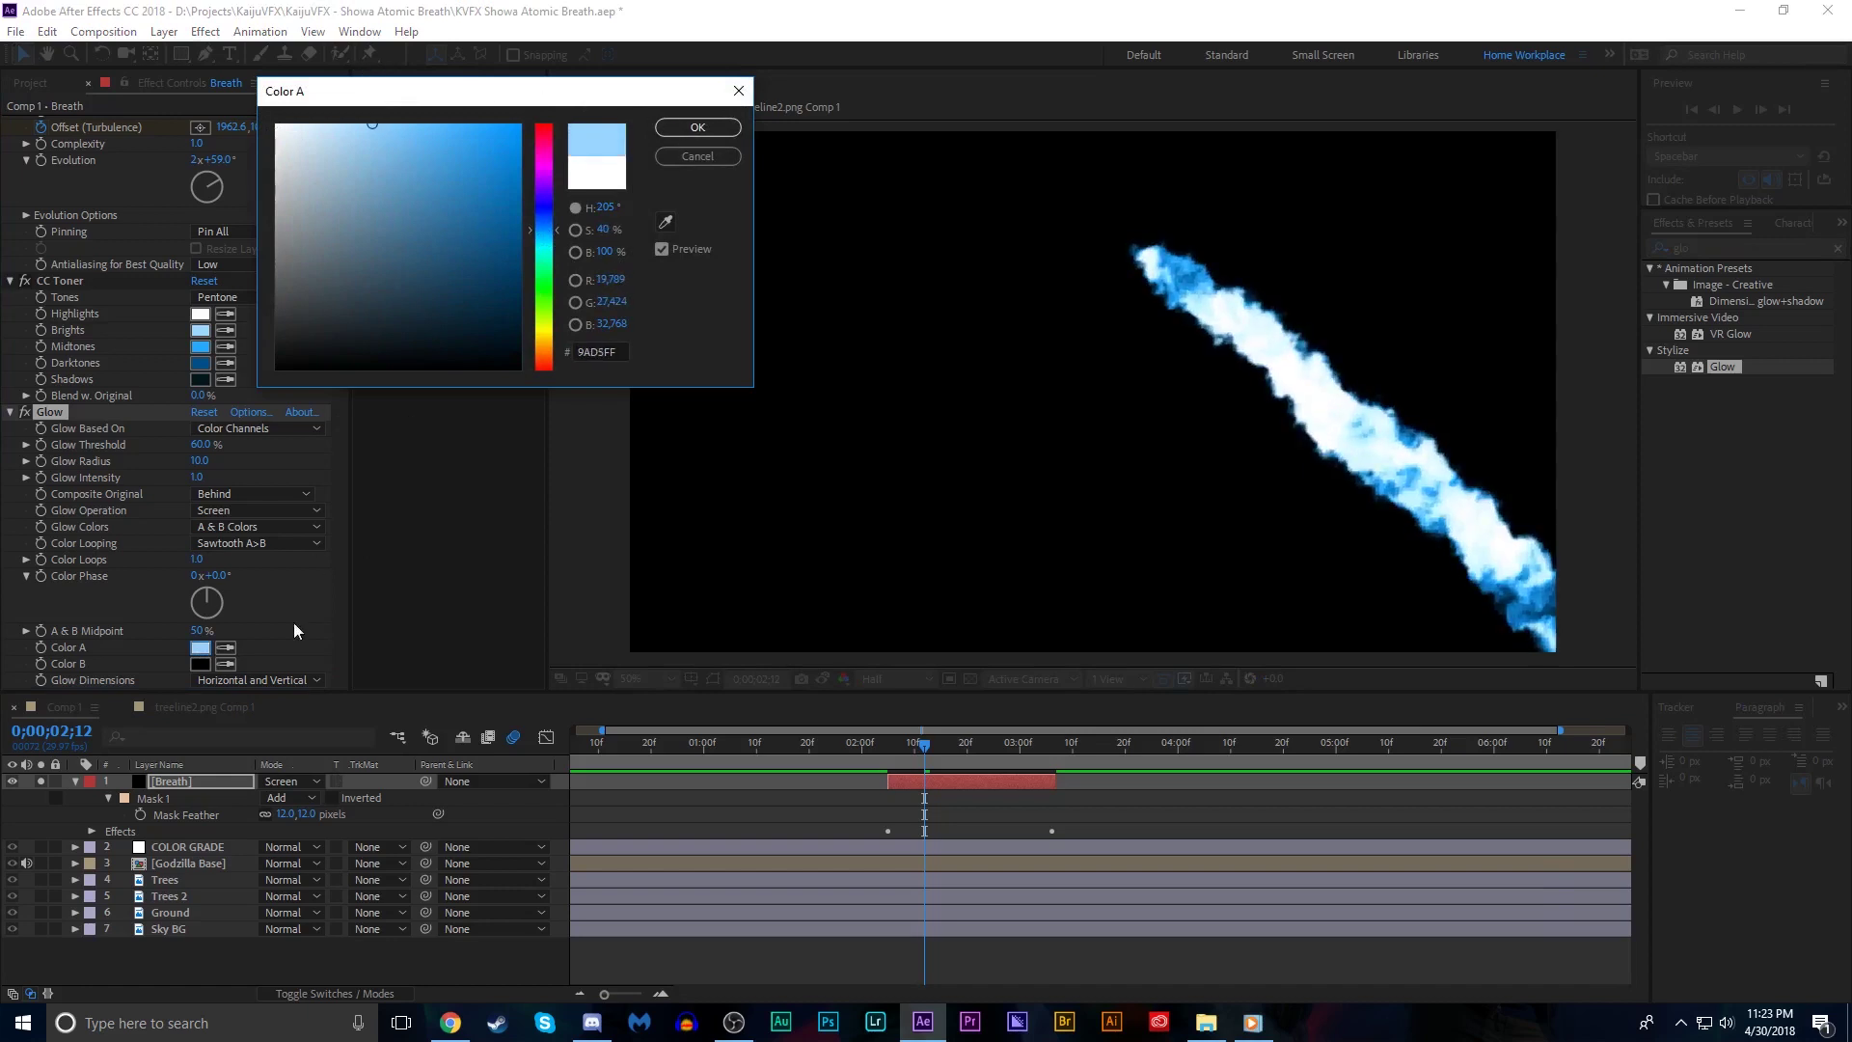
pyautogui.click(698, 129)
# Set Glow Color B to bright blue 006CFF and lower Glow Threshold to 63.5%
pyautogui.click(200, 663)
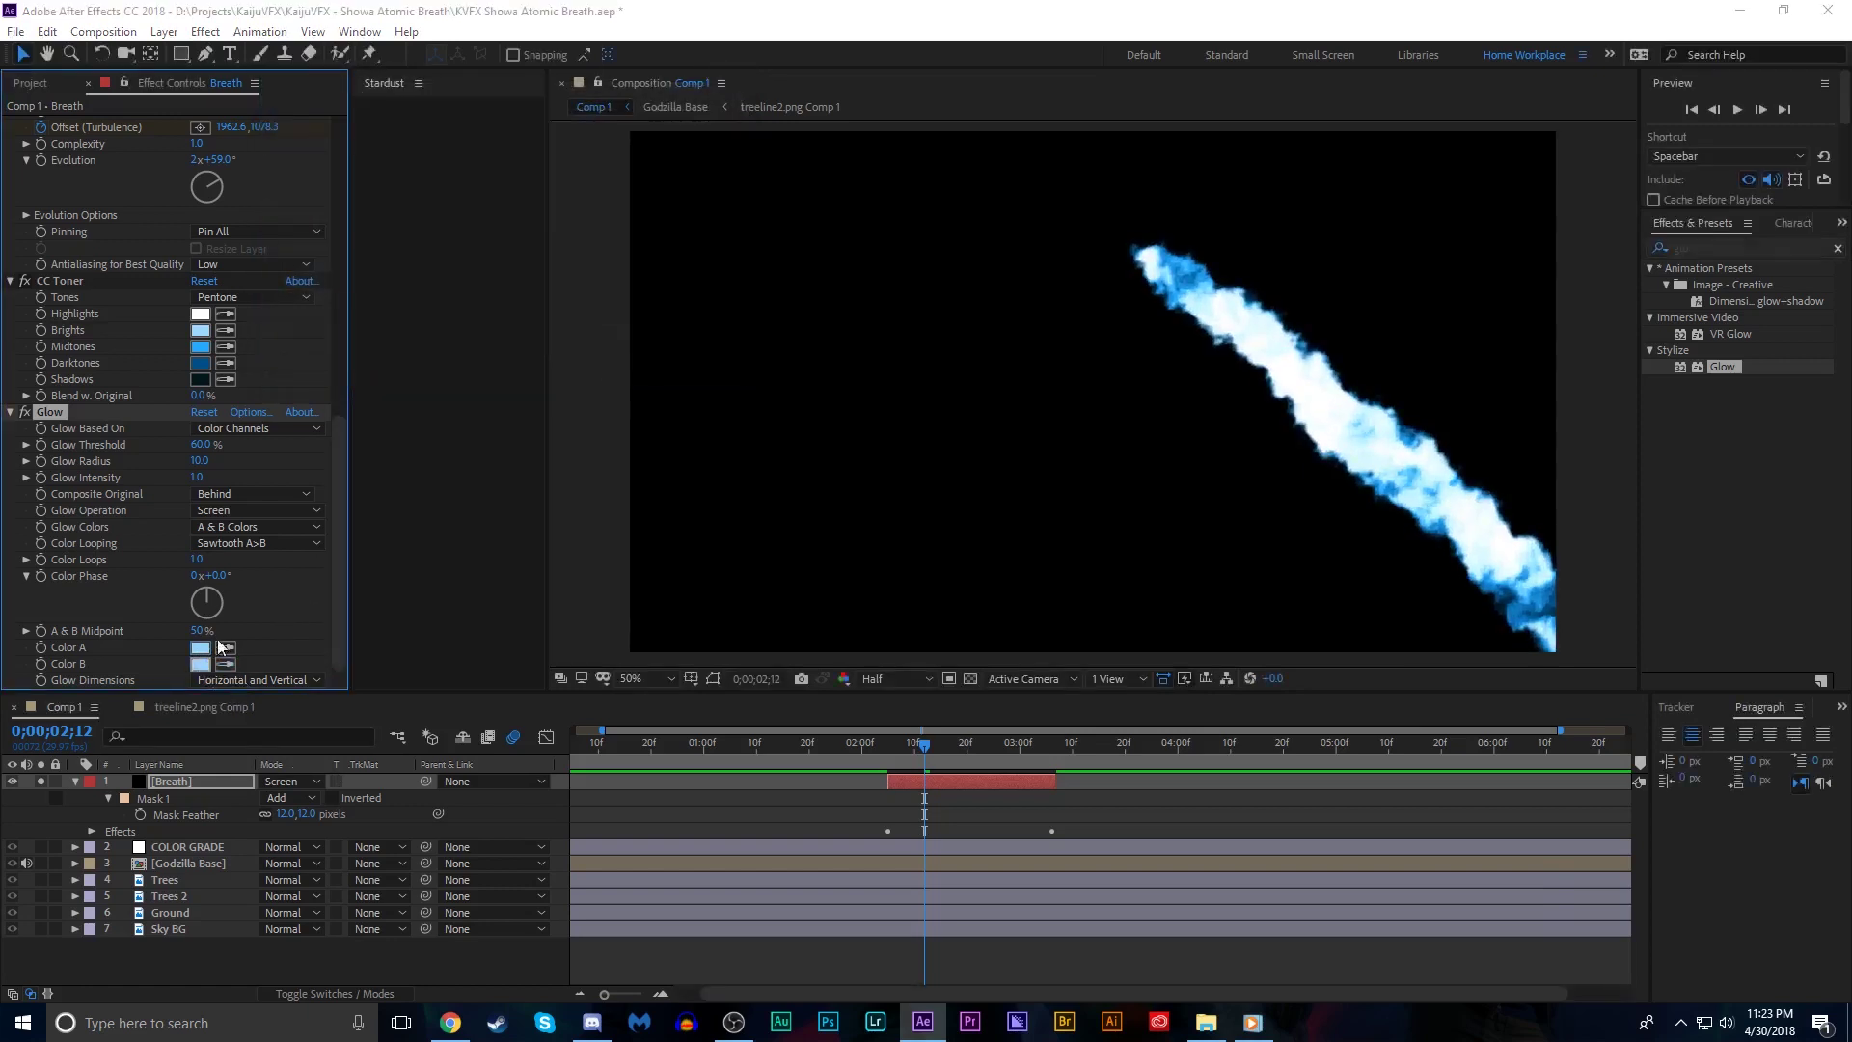
pyautogui.click(449, 176)
pyautogui.moveTo(473, 158); pyautogui.dragTo(525, 123)
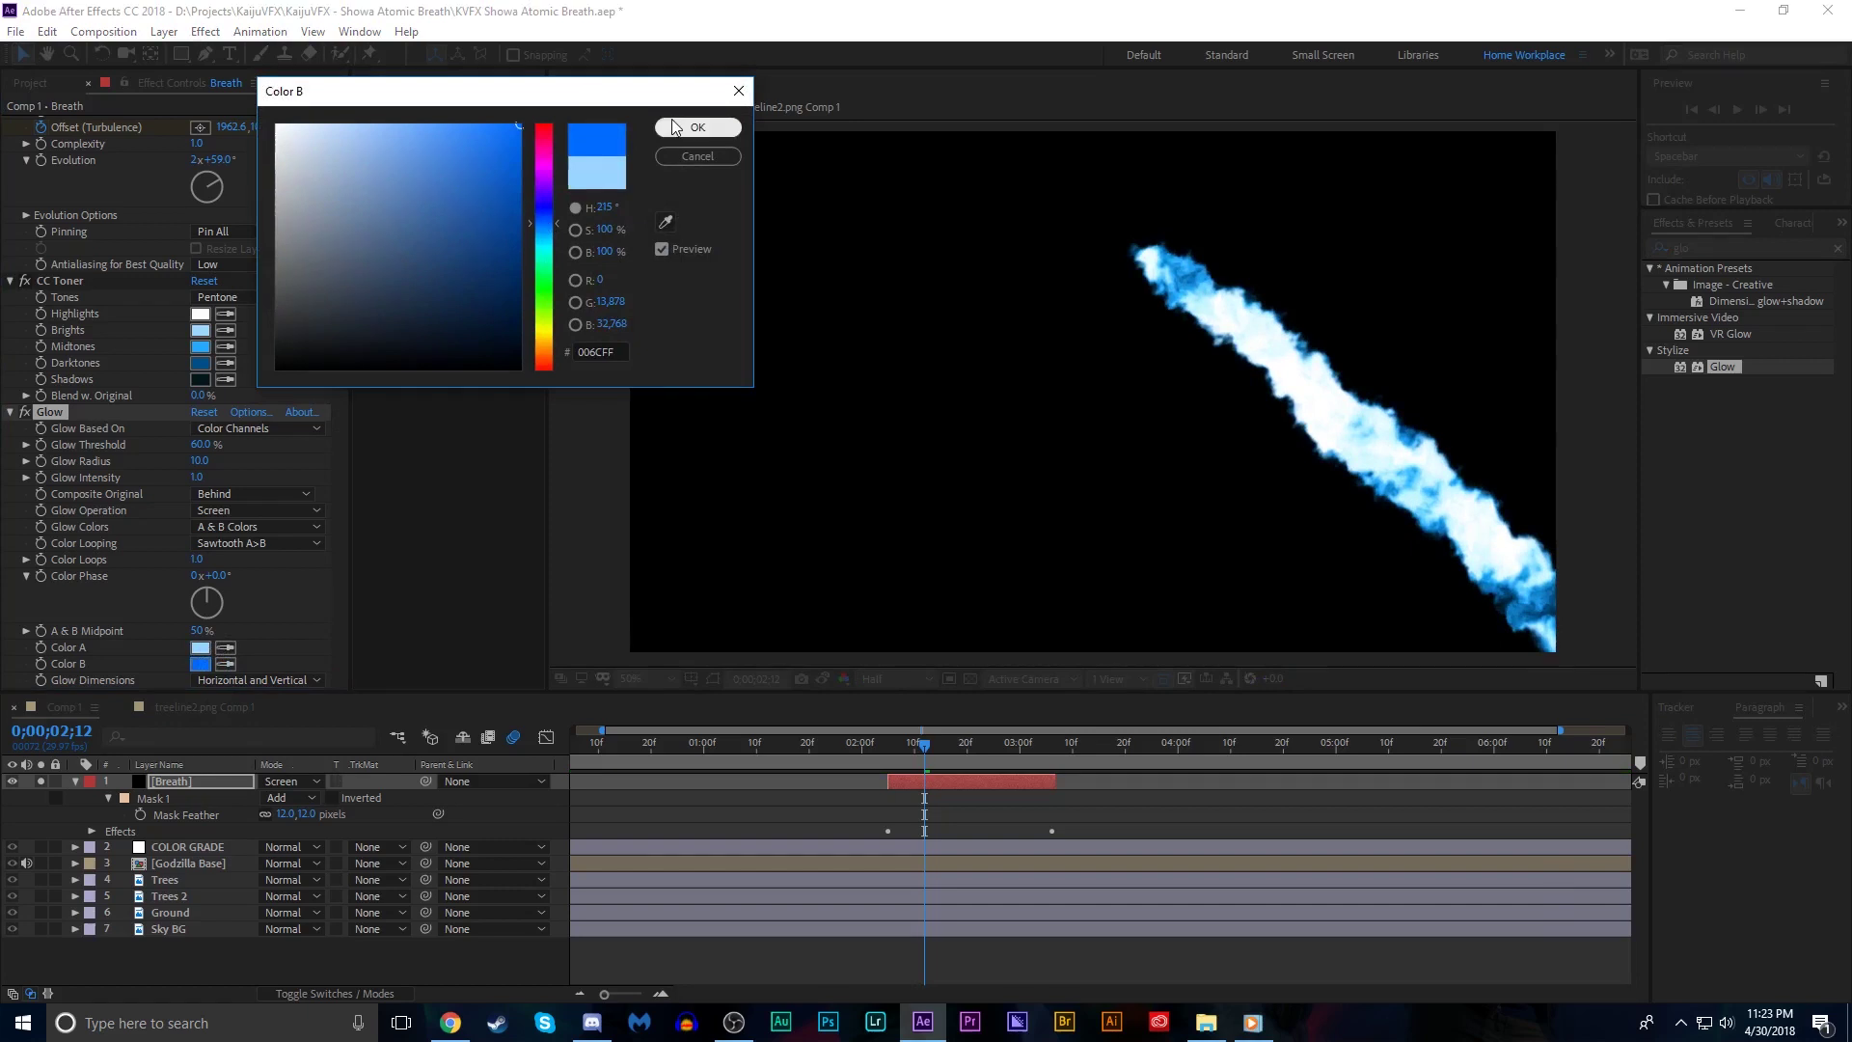
pyautogui.click(698, 126)
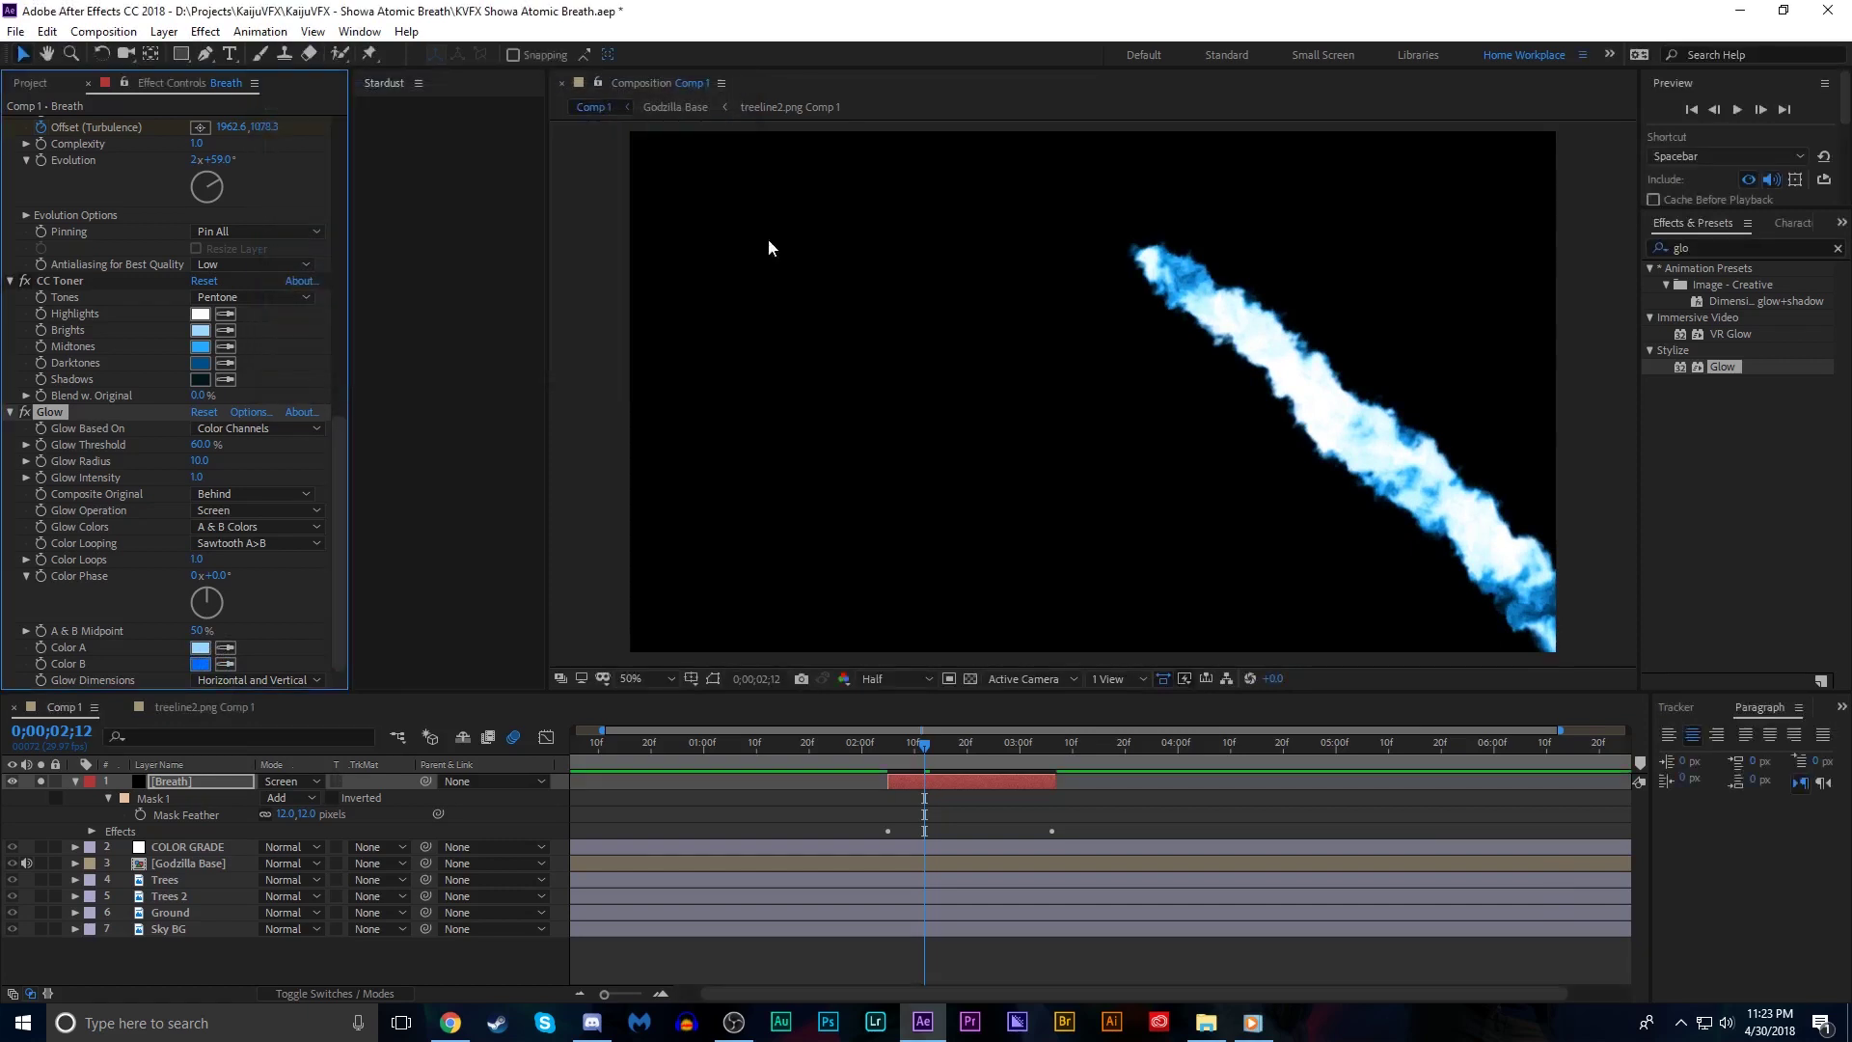
pyautogui.moveTo(205, 453); pyautogui.dragTo(352, 431)
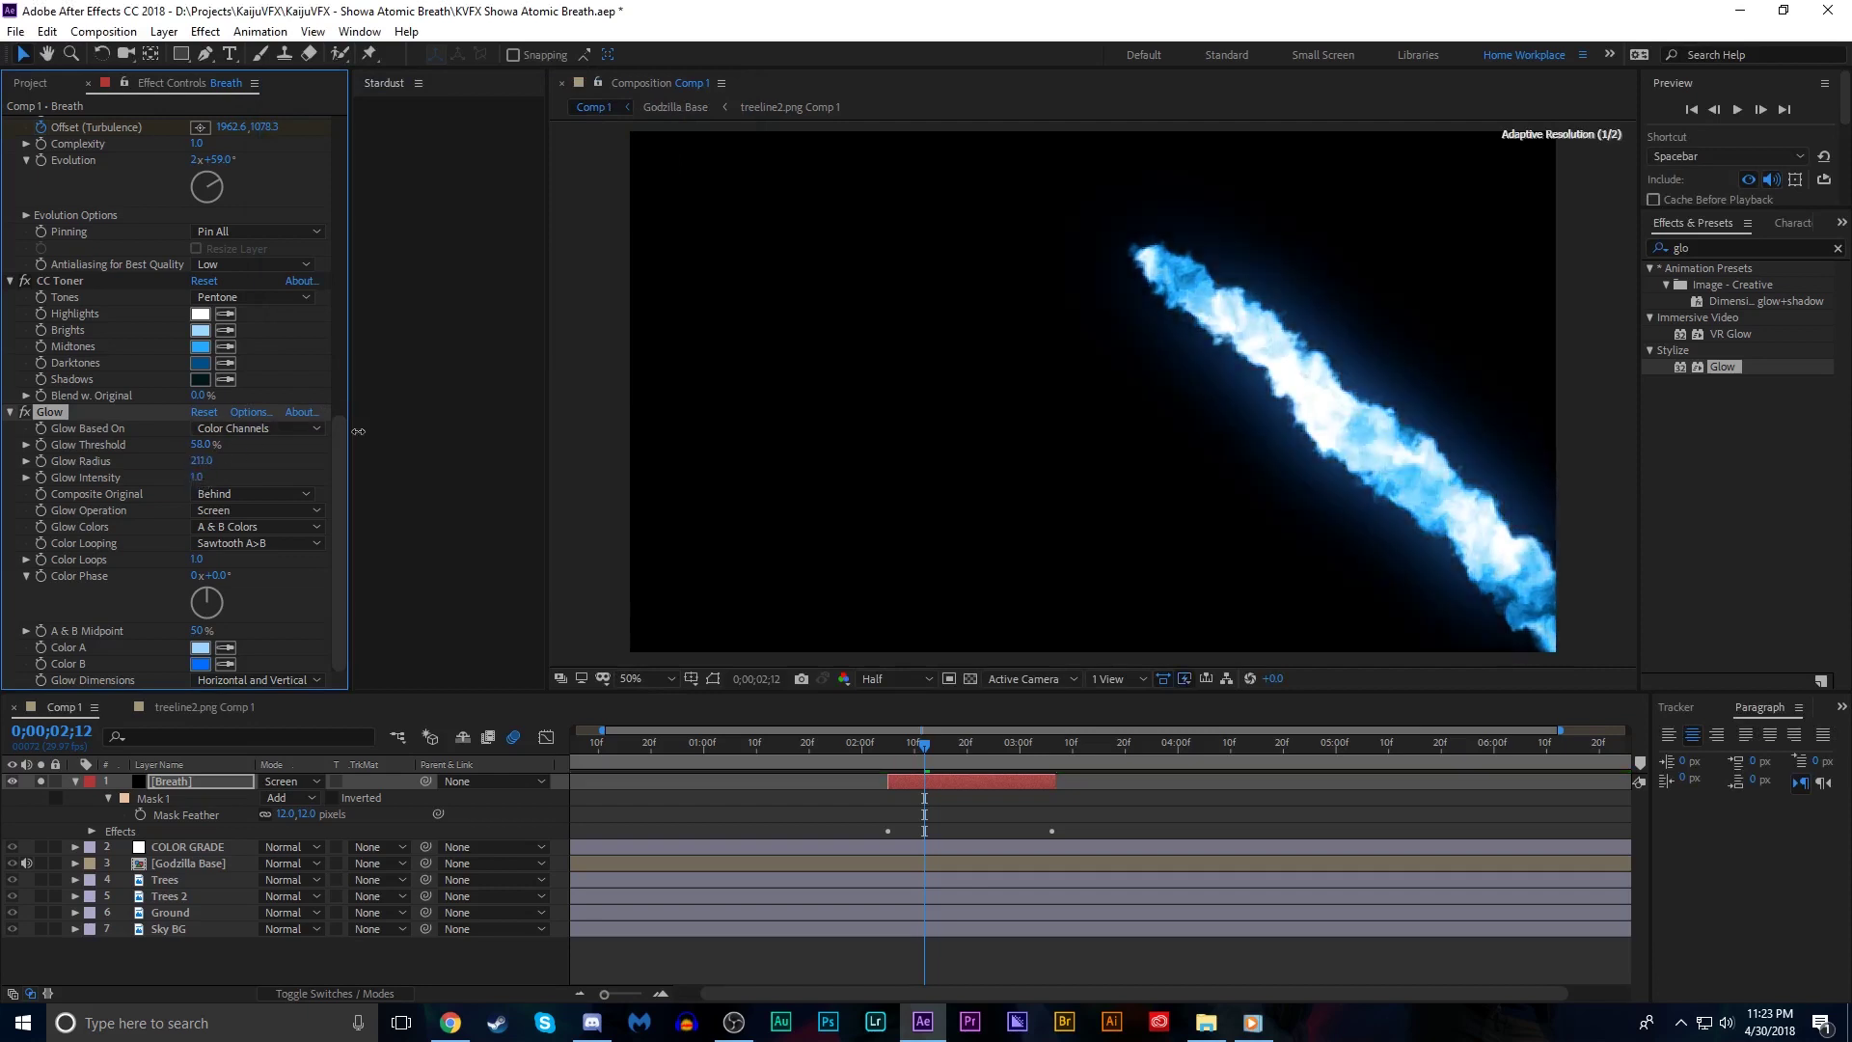
pyautogui.moveTo(204, 445); pyautogui.dragTo(267, 410)
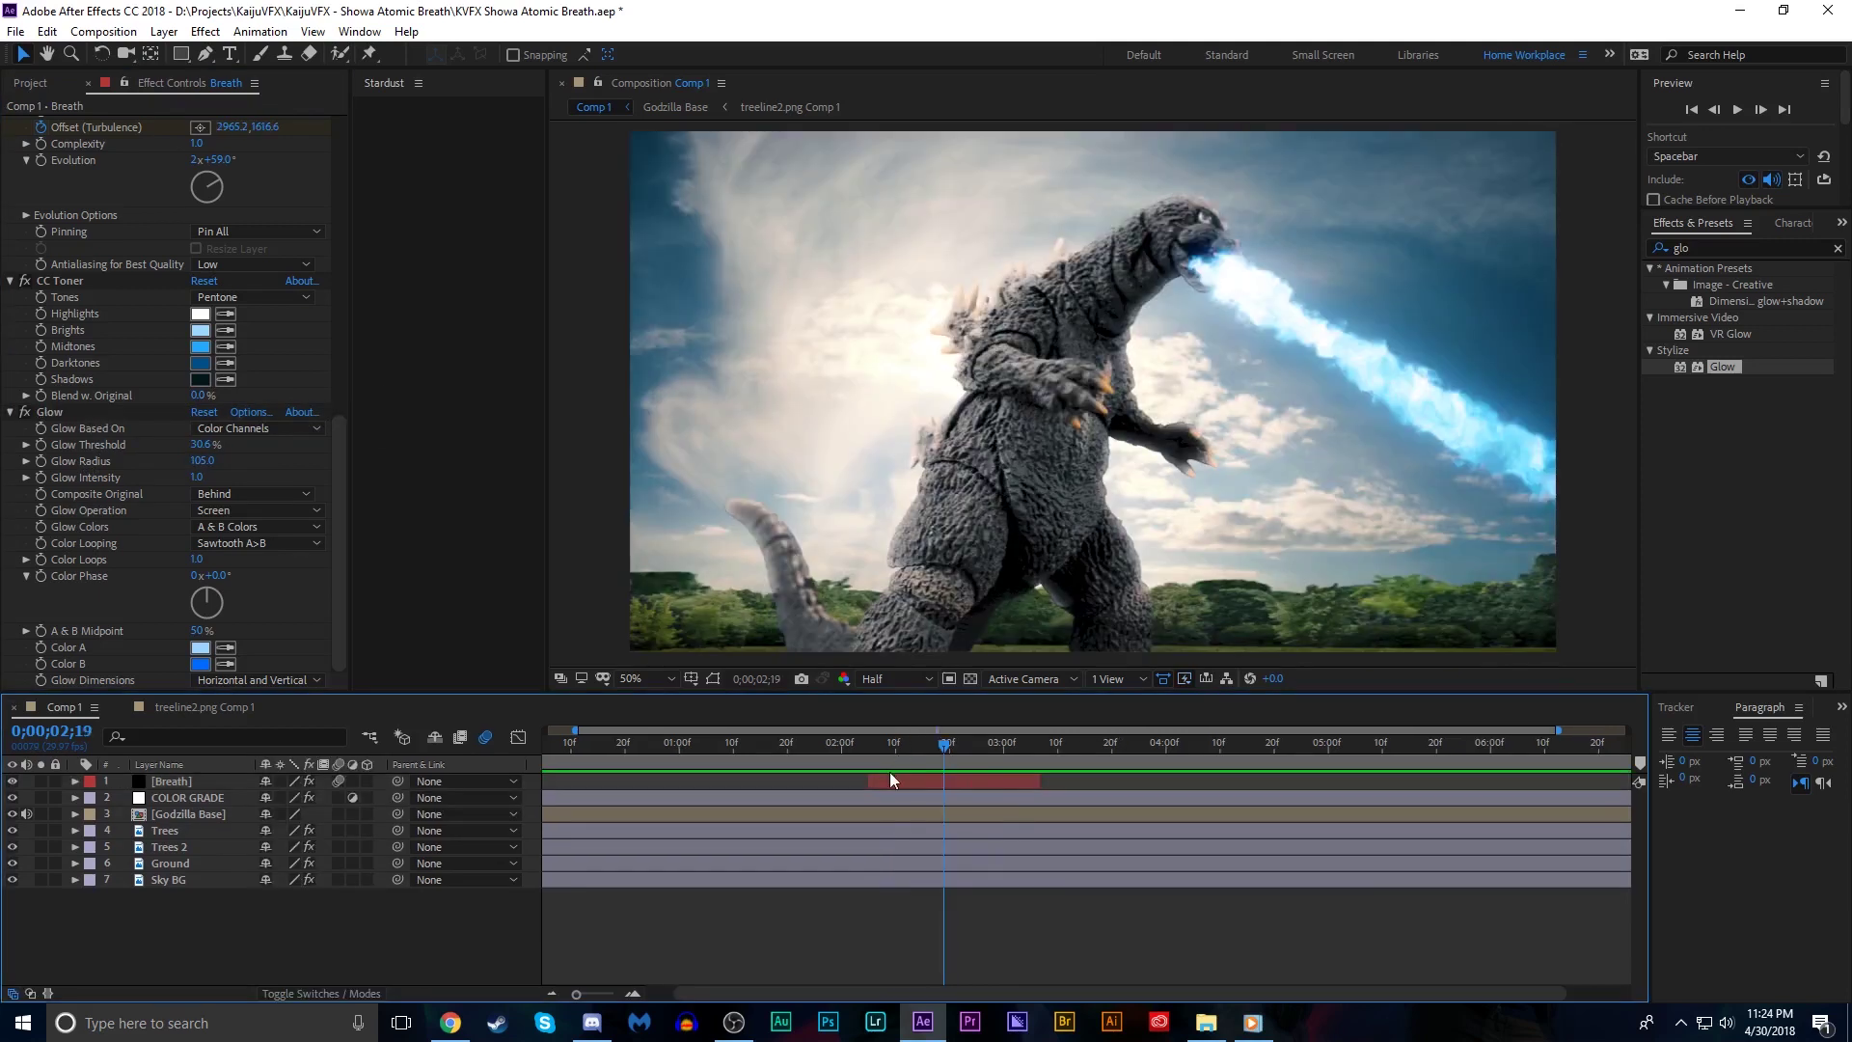
# Duplicate Breath, rename the copy 'Breath Glow', and place it below Breath
pyautogui.click(889, 781)
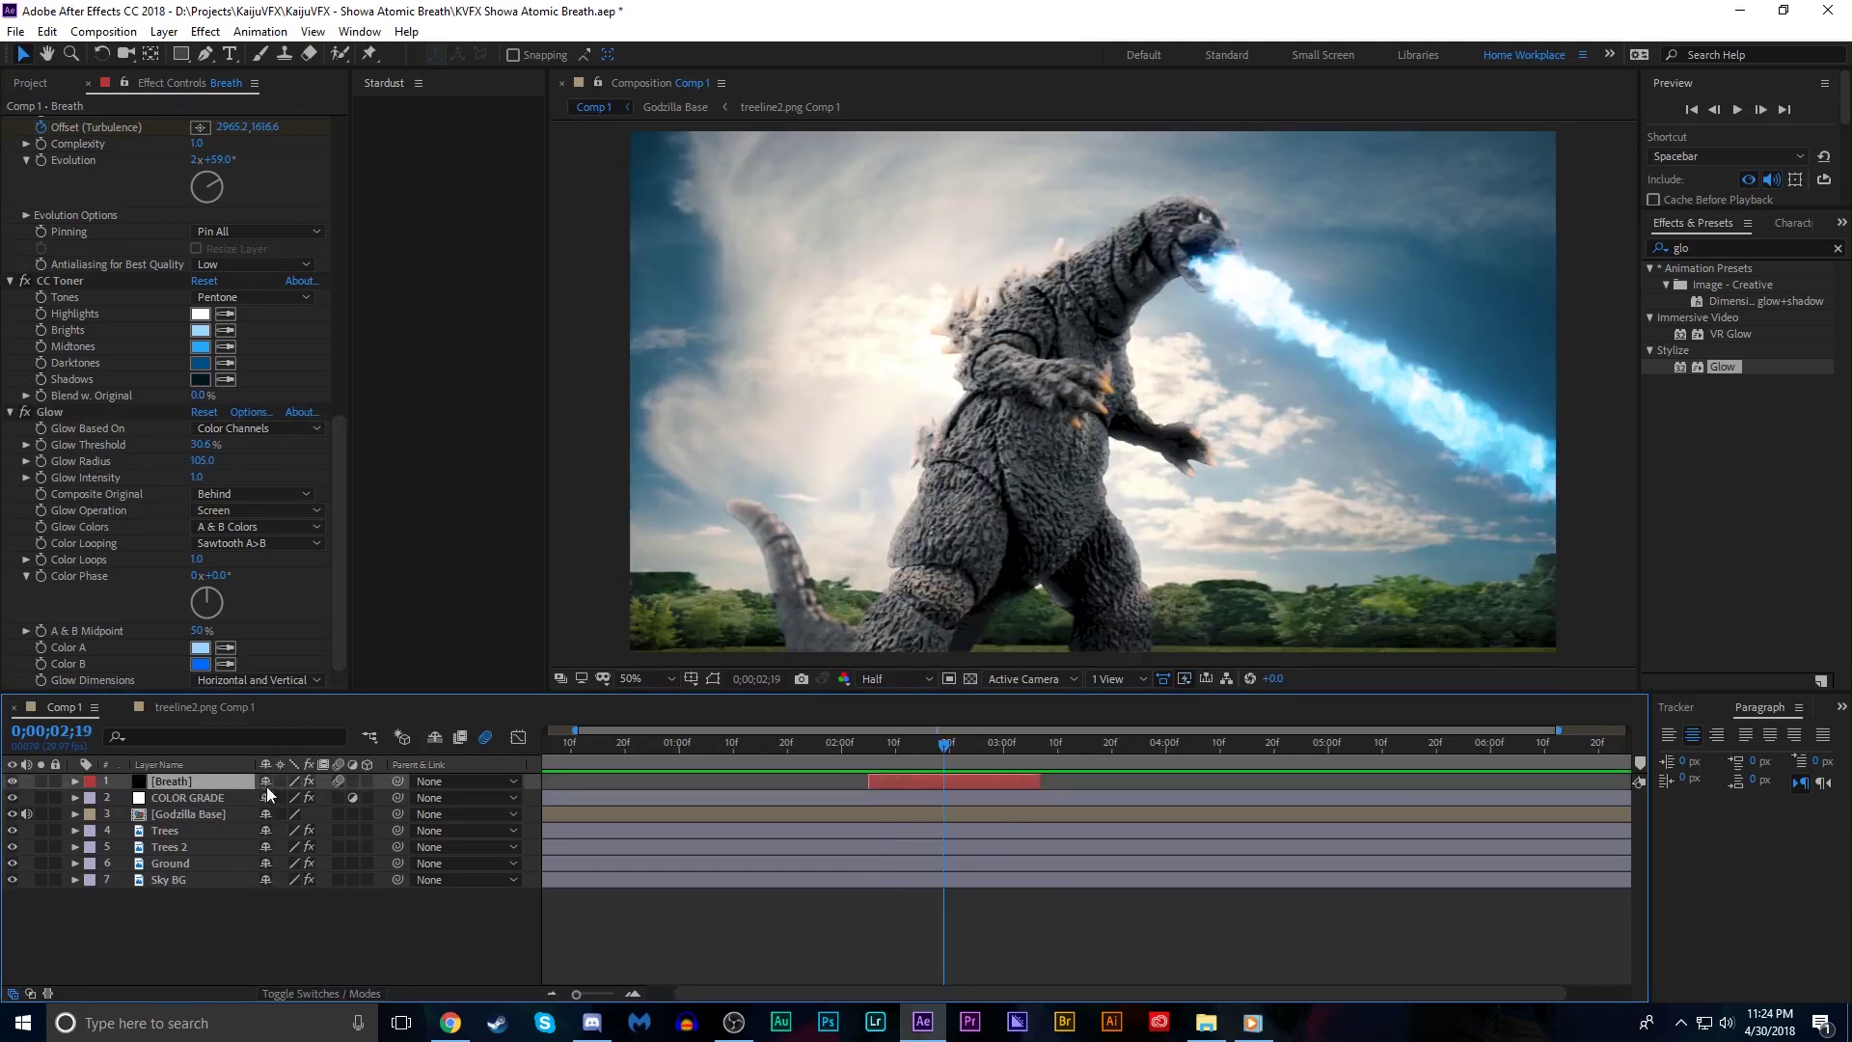
pyautogui.hotkey('ctrl', 'd')
pyautogui.rightClick(170, 783)
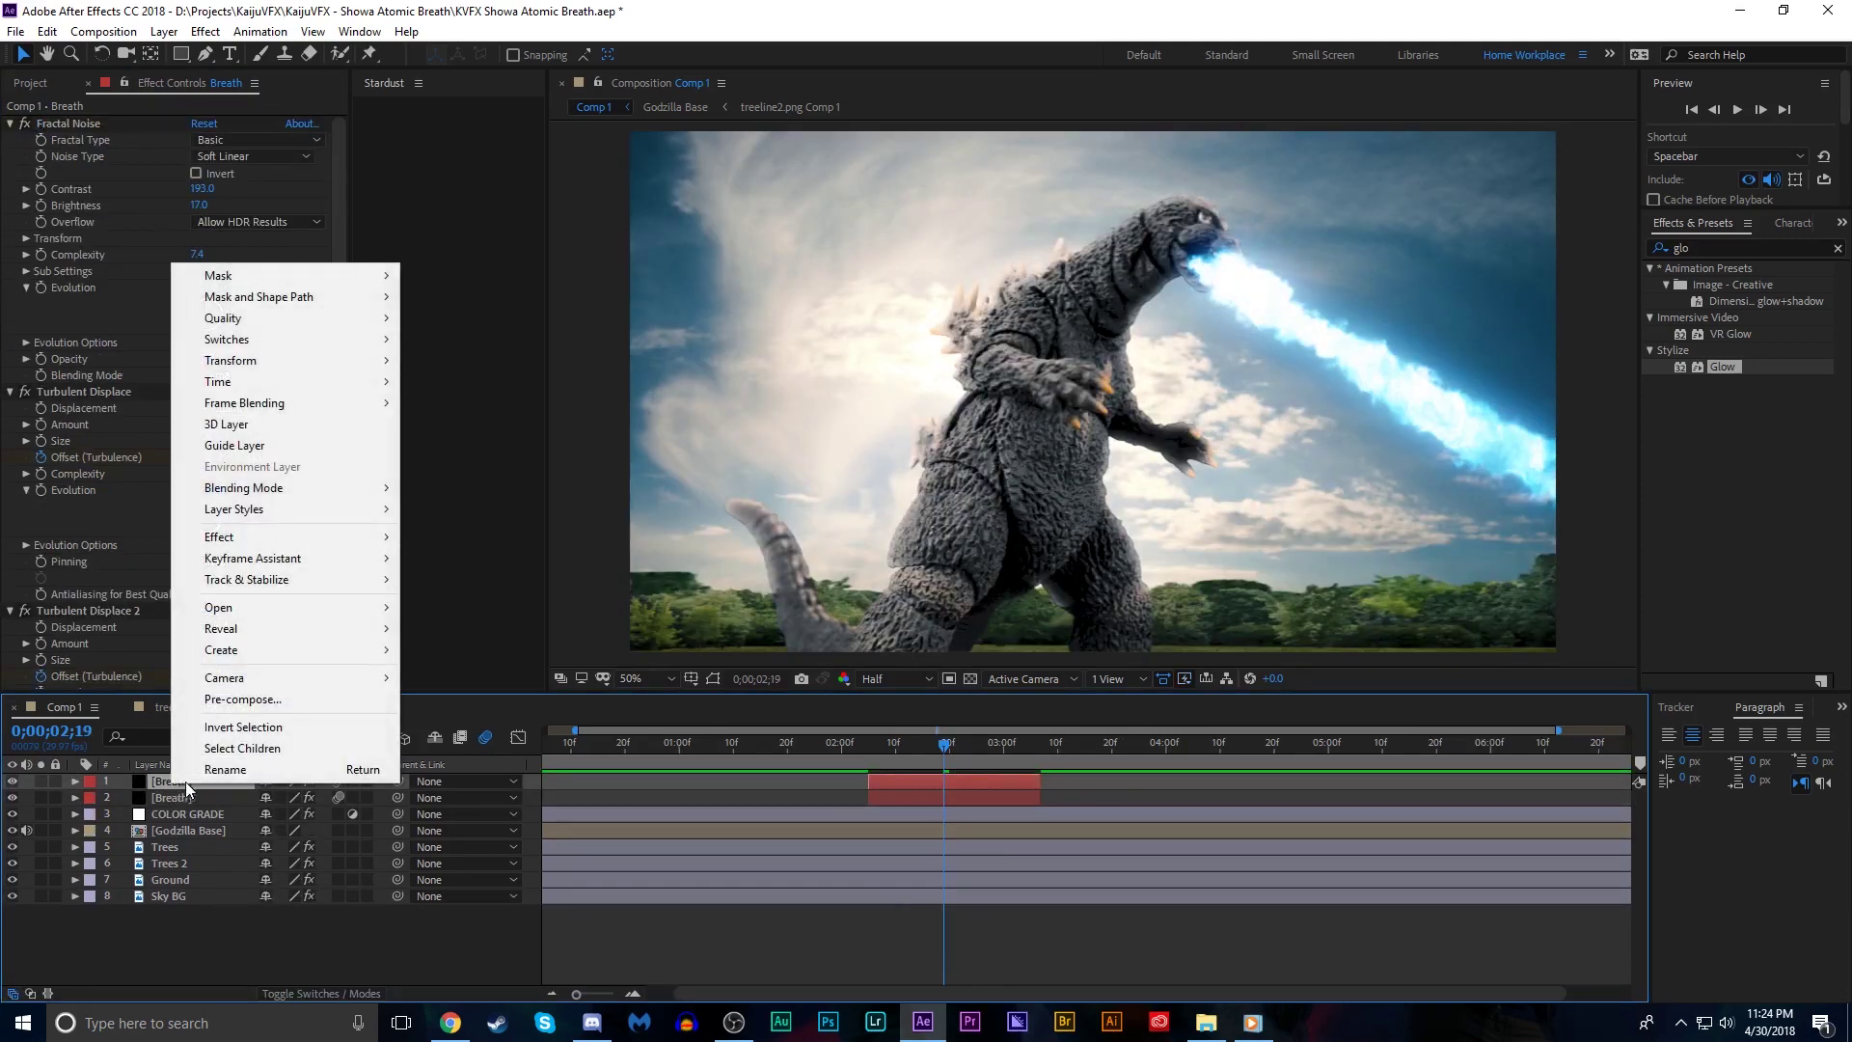
pyautogui.click(197, 772)
pyautogui.write('Glo')
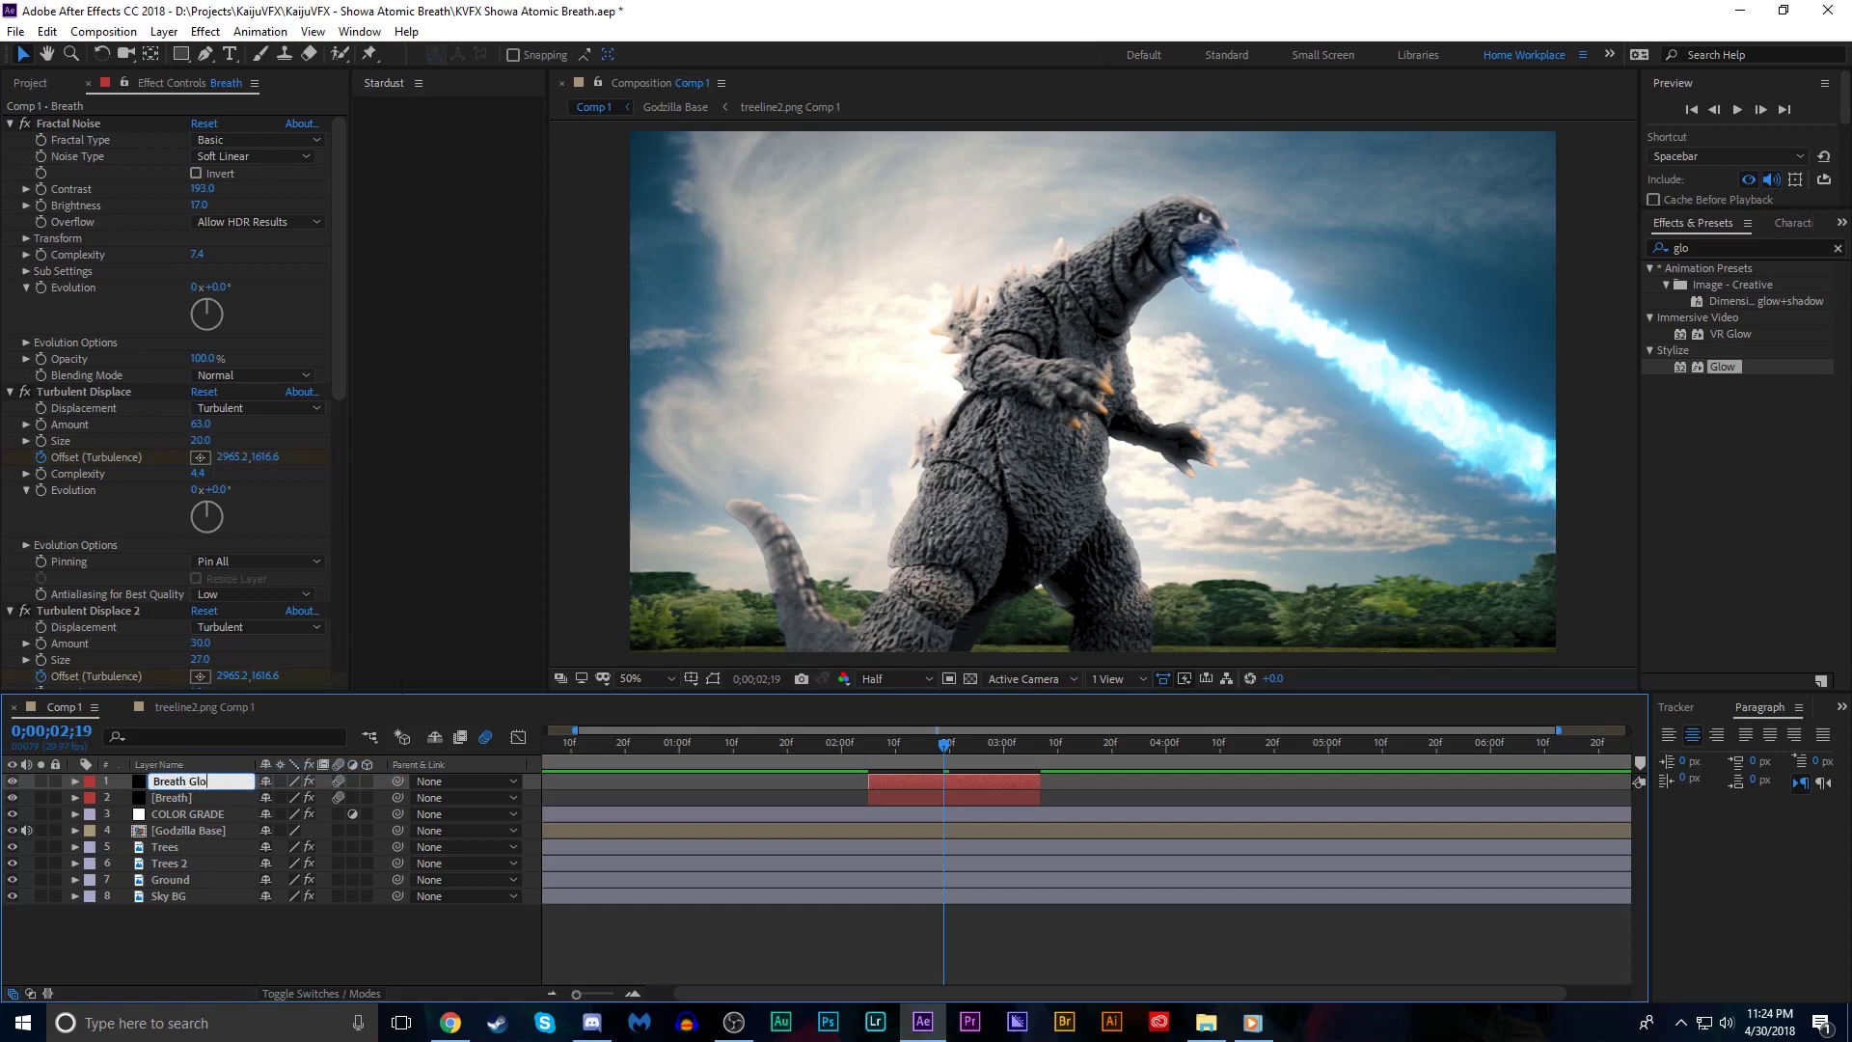
pyautogui.write('w')
pyautogui.press('Return')
pyautogui.moveTo(193, 784); pyautogui.dragTo(86, 801)
# Solo Breath Glow, collapse its effects, and switch off its Glow effect
pyautogui.click(41, 798)
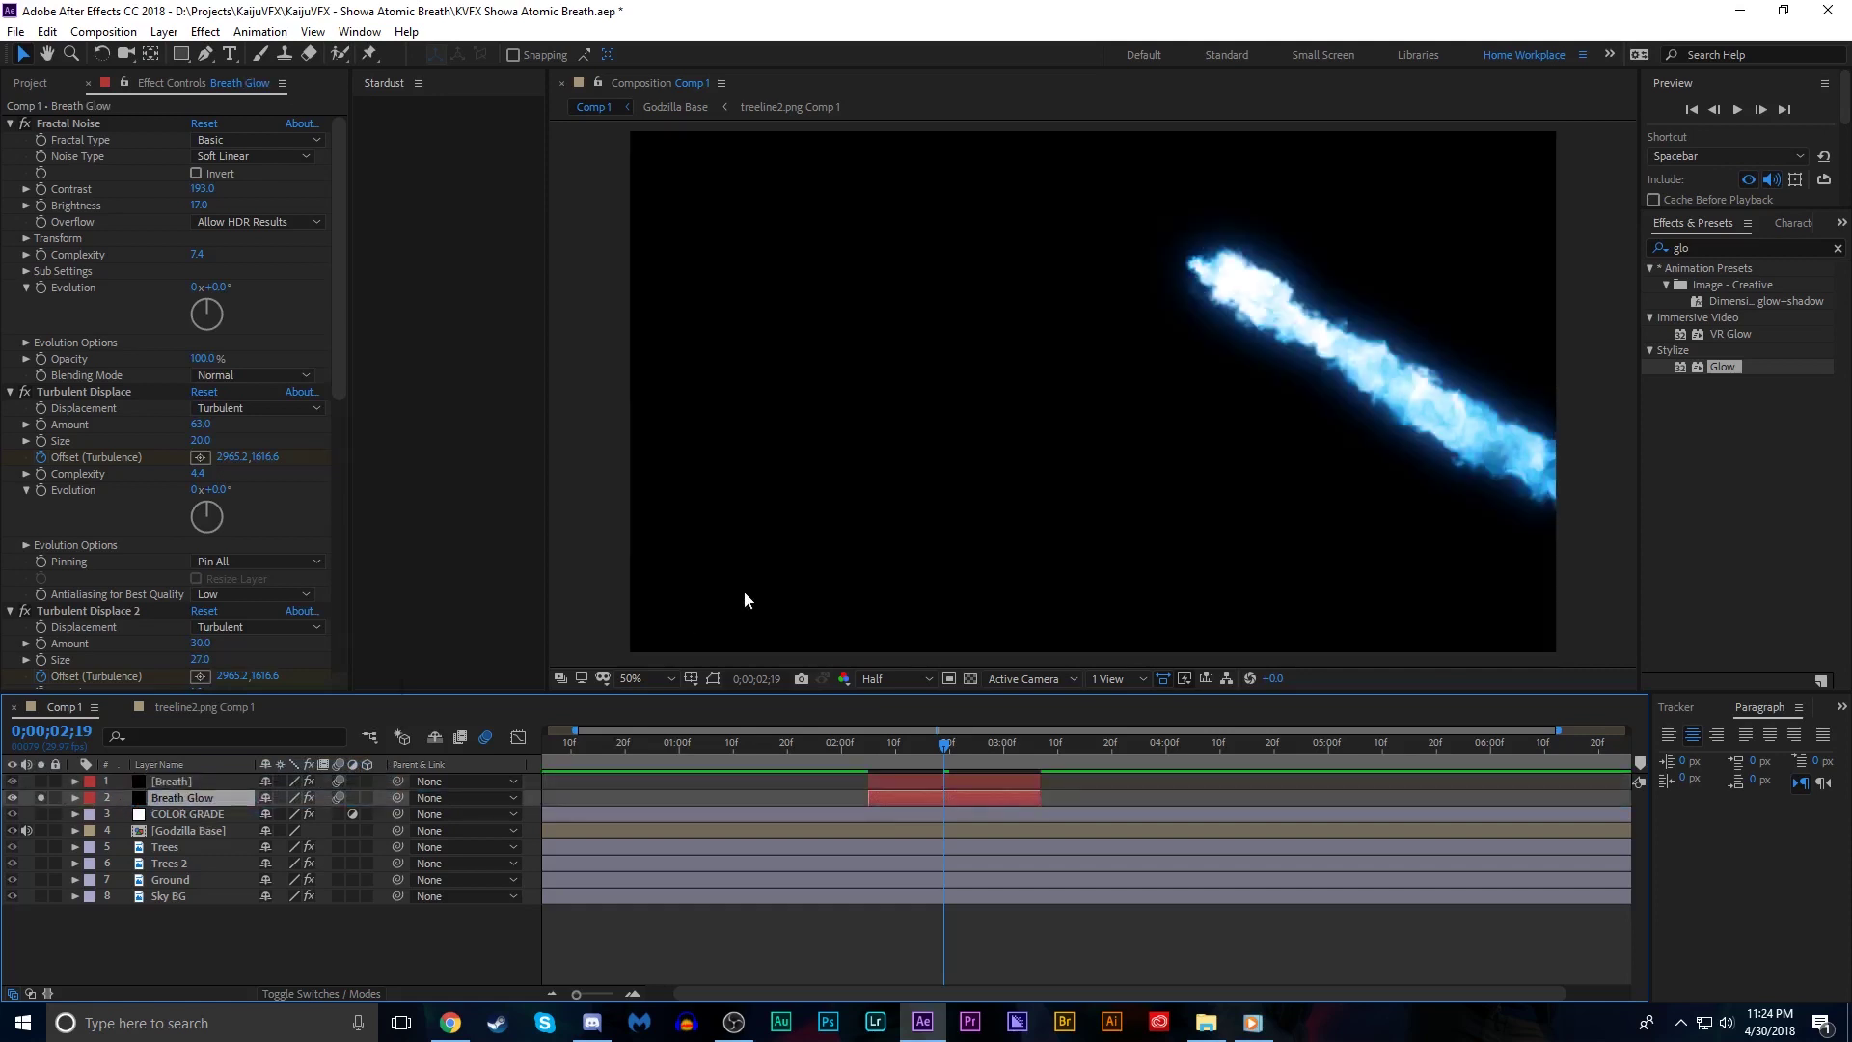
pyautogui.click(8, 142)
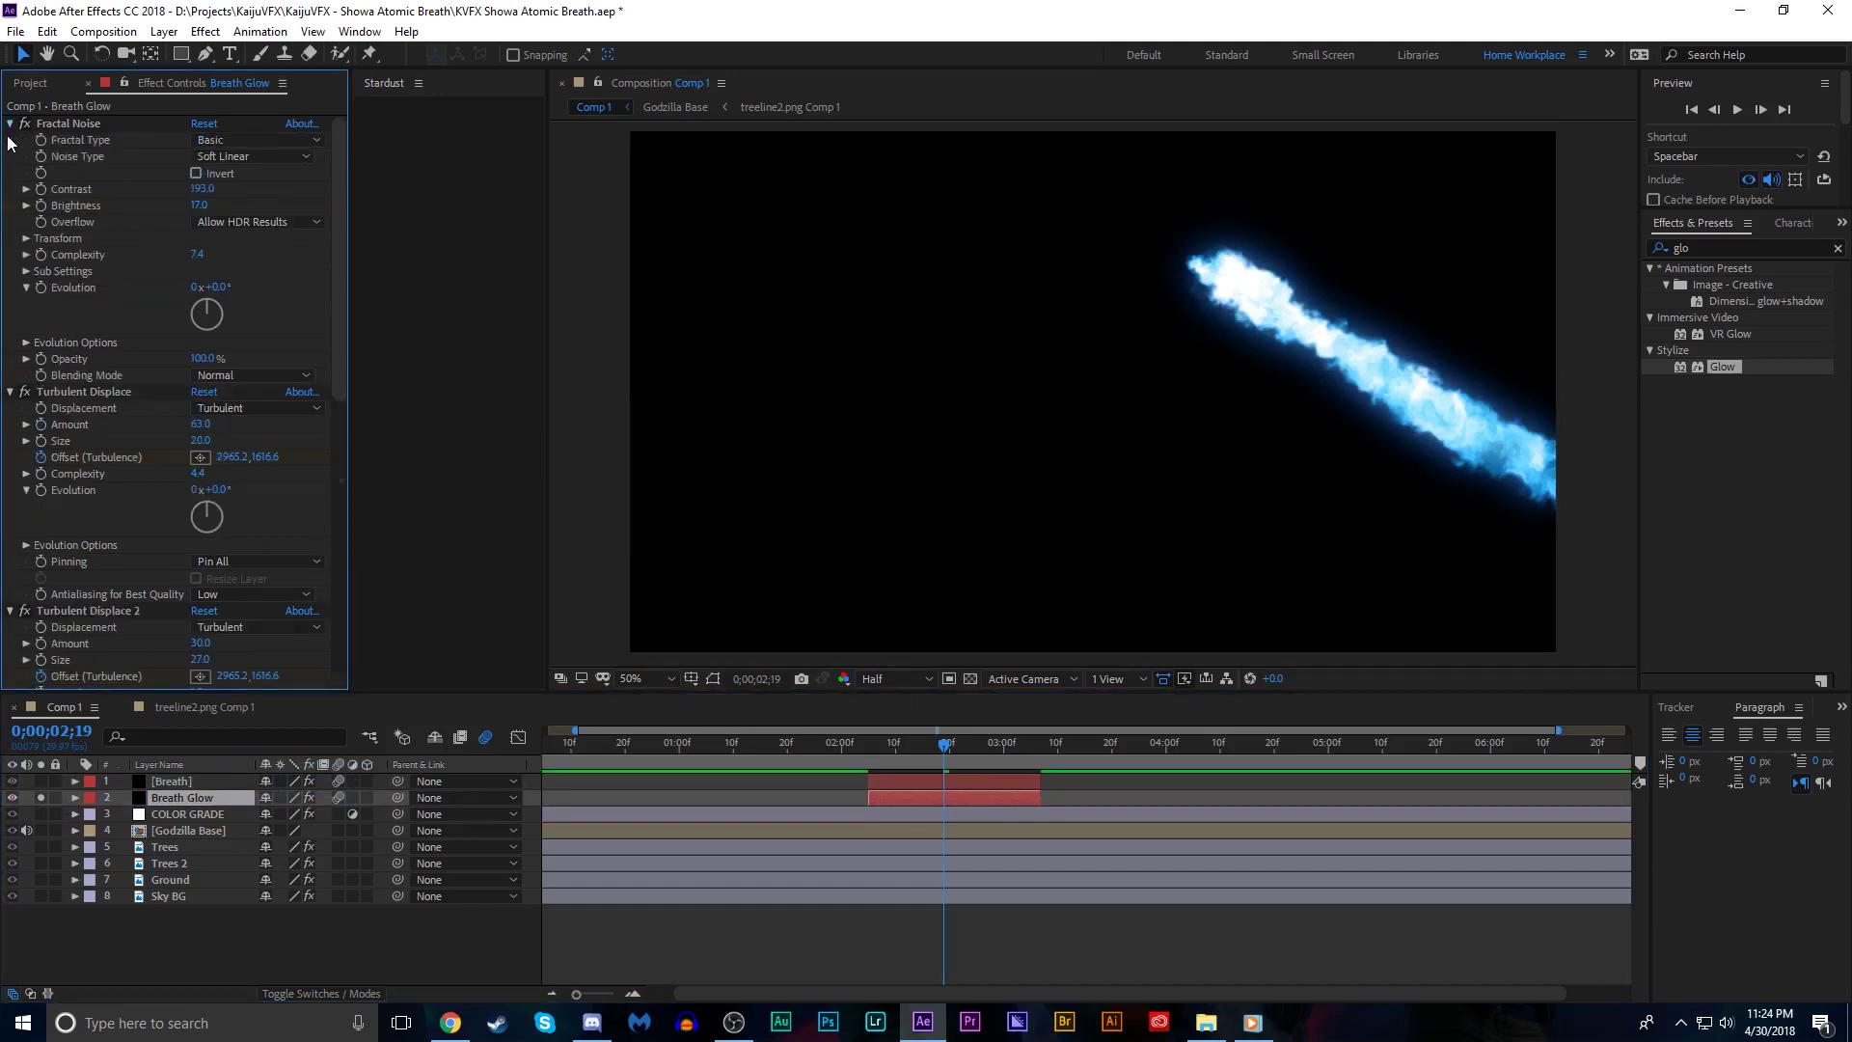
pyautogui.click(10, 123)
pyautogui.click(10, 139)
pyautogui.click(10, 156)
pyautogui.click(10, 173)
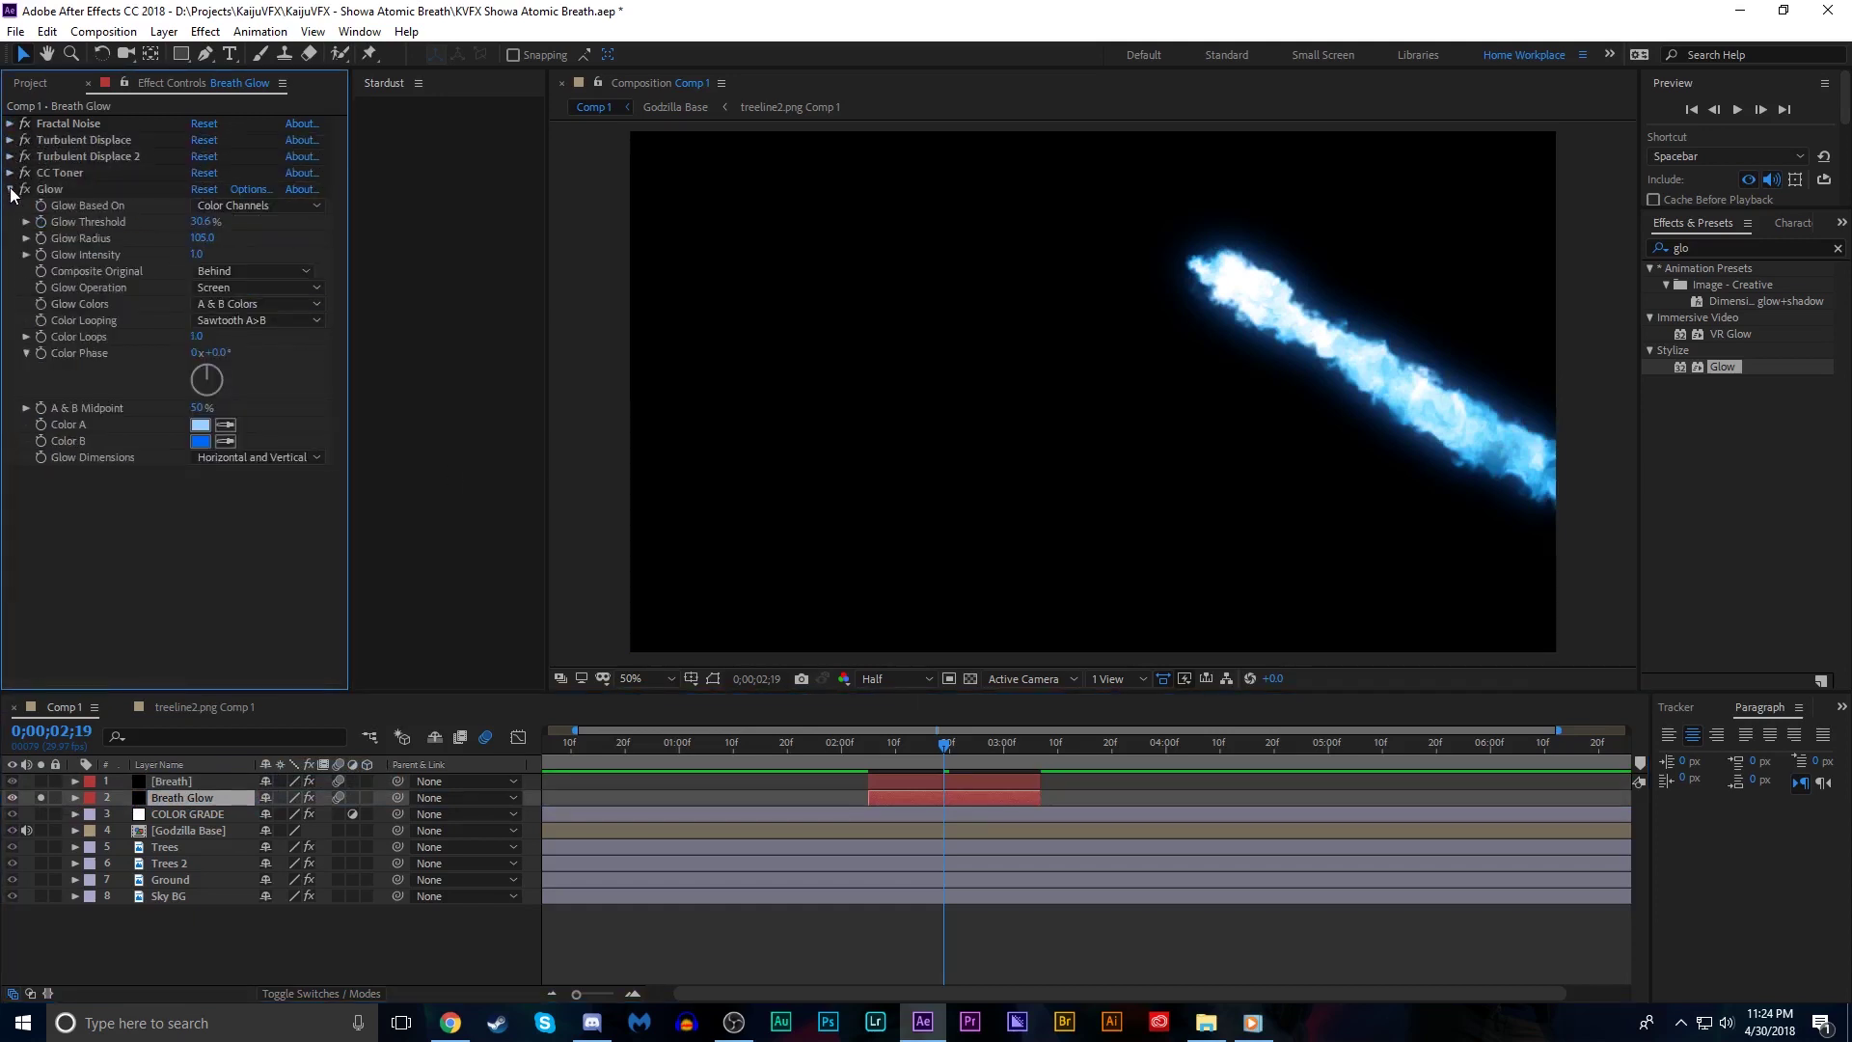
pyautogui.click(25, 189)
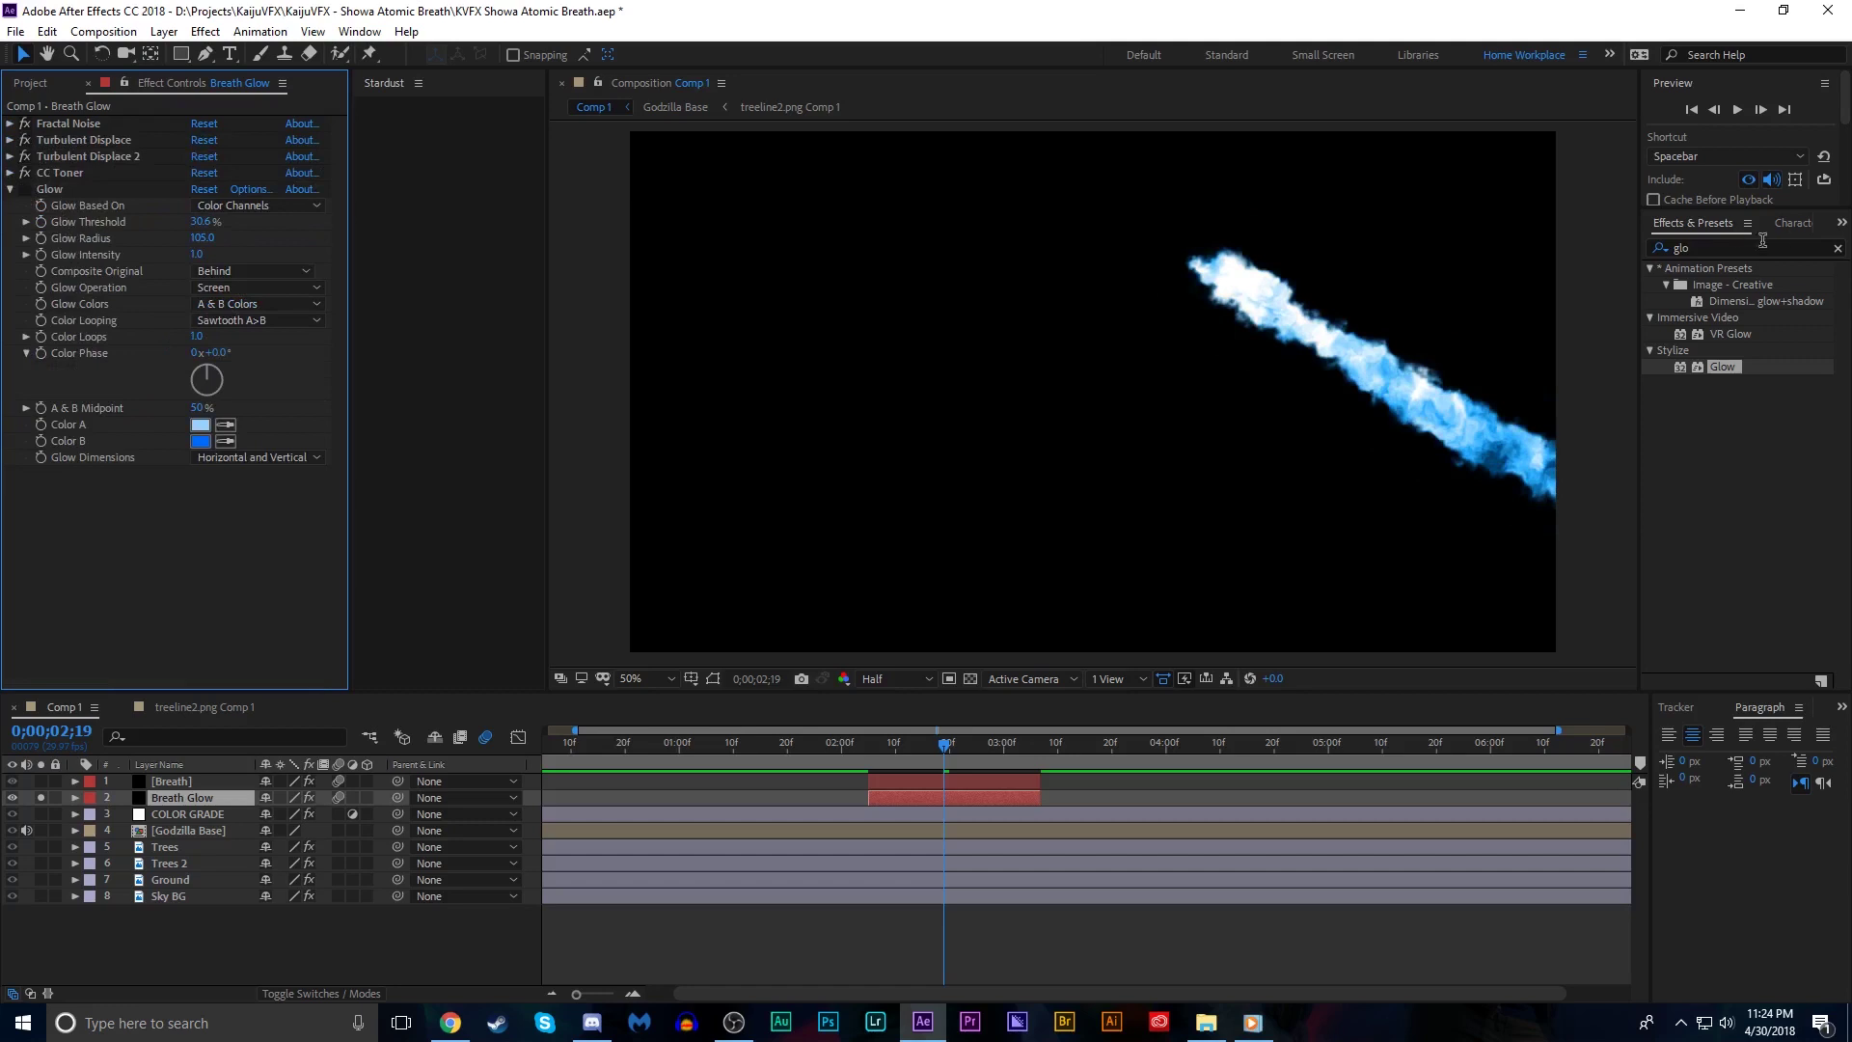
pyautogui.click(1764, 240)
# Apply Fast Box Blur to Breath Glow with Repeat Edge Pixels on and Blur Radius 103
pyautogui.write('fast')
pyautogui.moveTo(1741, 366); pyautogui.dragTo(272, 439)
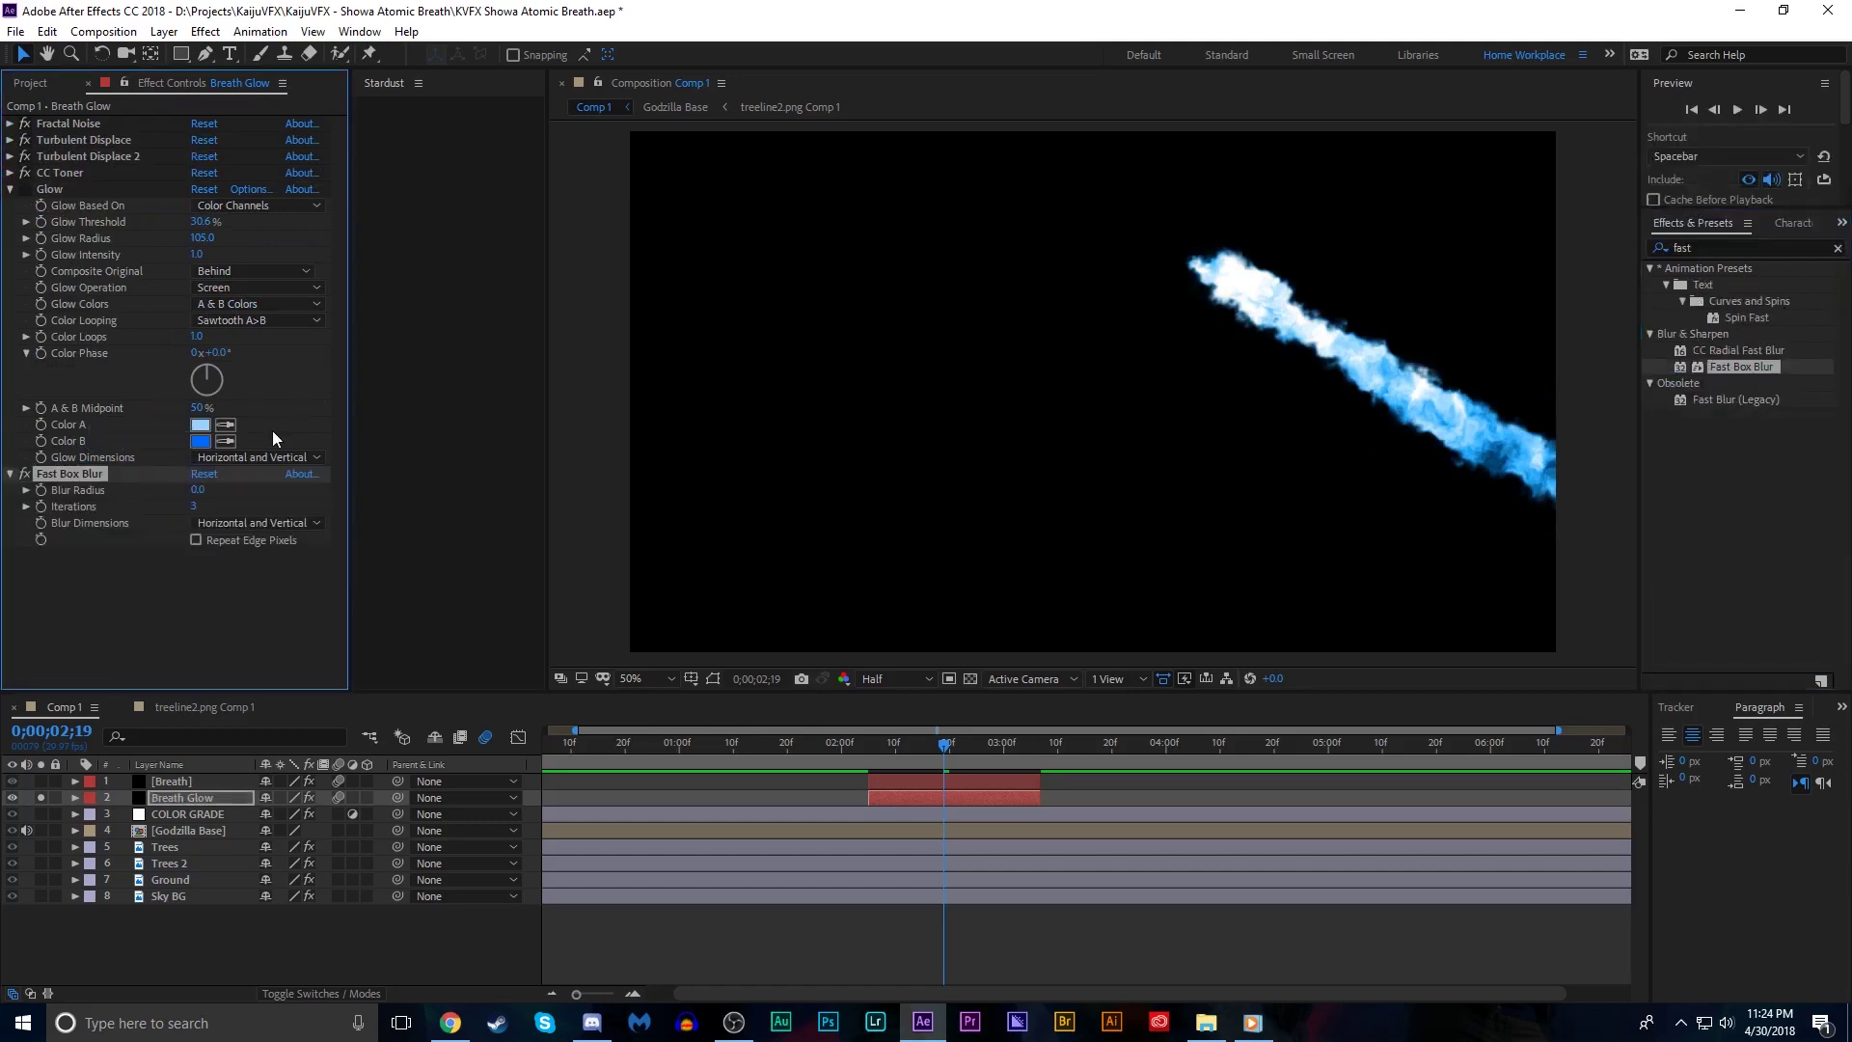
pyautogui.click(217, 542)
pyautogui.moveTo(198, 492); pyautogui.dragTo(235, 458)
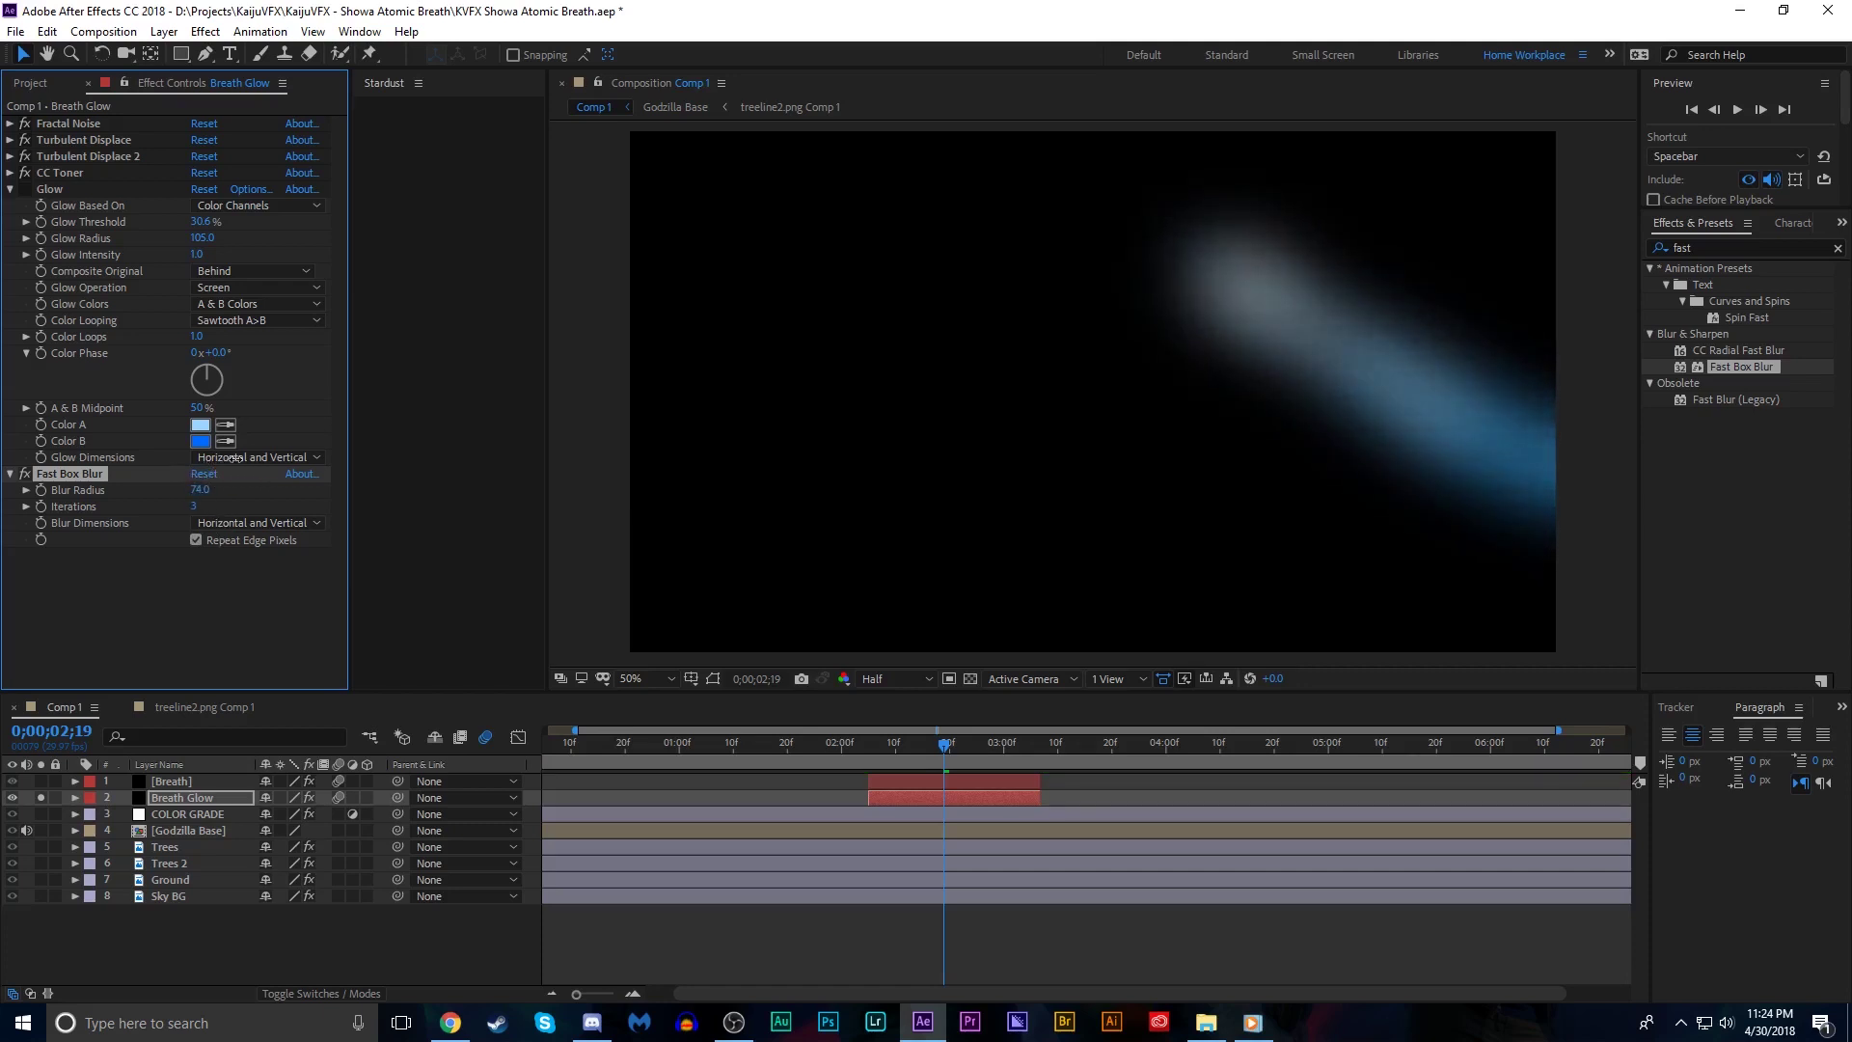
pyautogui.click(40, 781)
pyautogui.moveTo(200, 489); pyautogui.dragTo(134, 176)
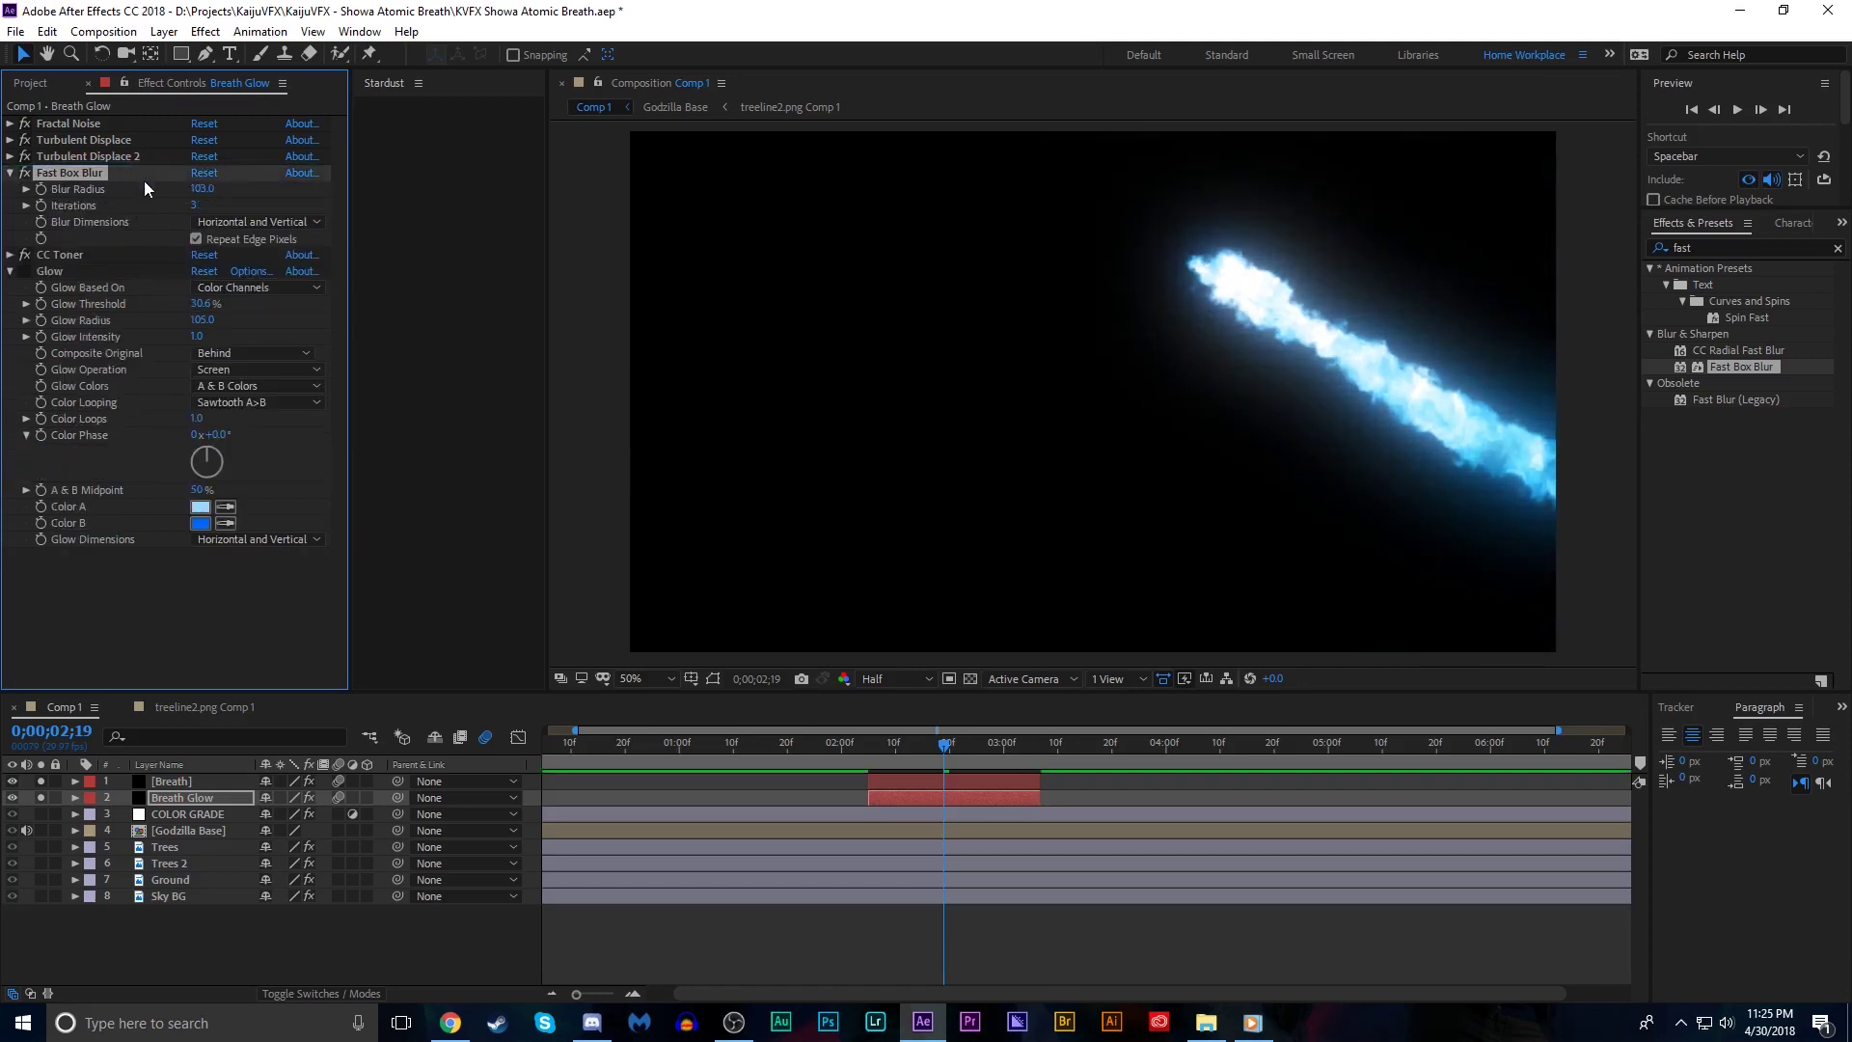
# Match Breath Glow's toner Brights and Midtones to the Highlights blue and widen blur radius to 215
pyautogui.click(11, 256)
pyautogui.click(200, 287)
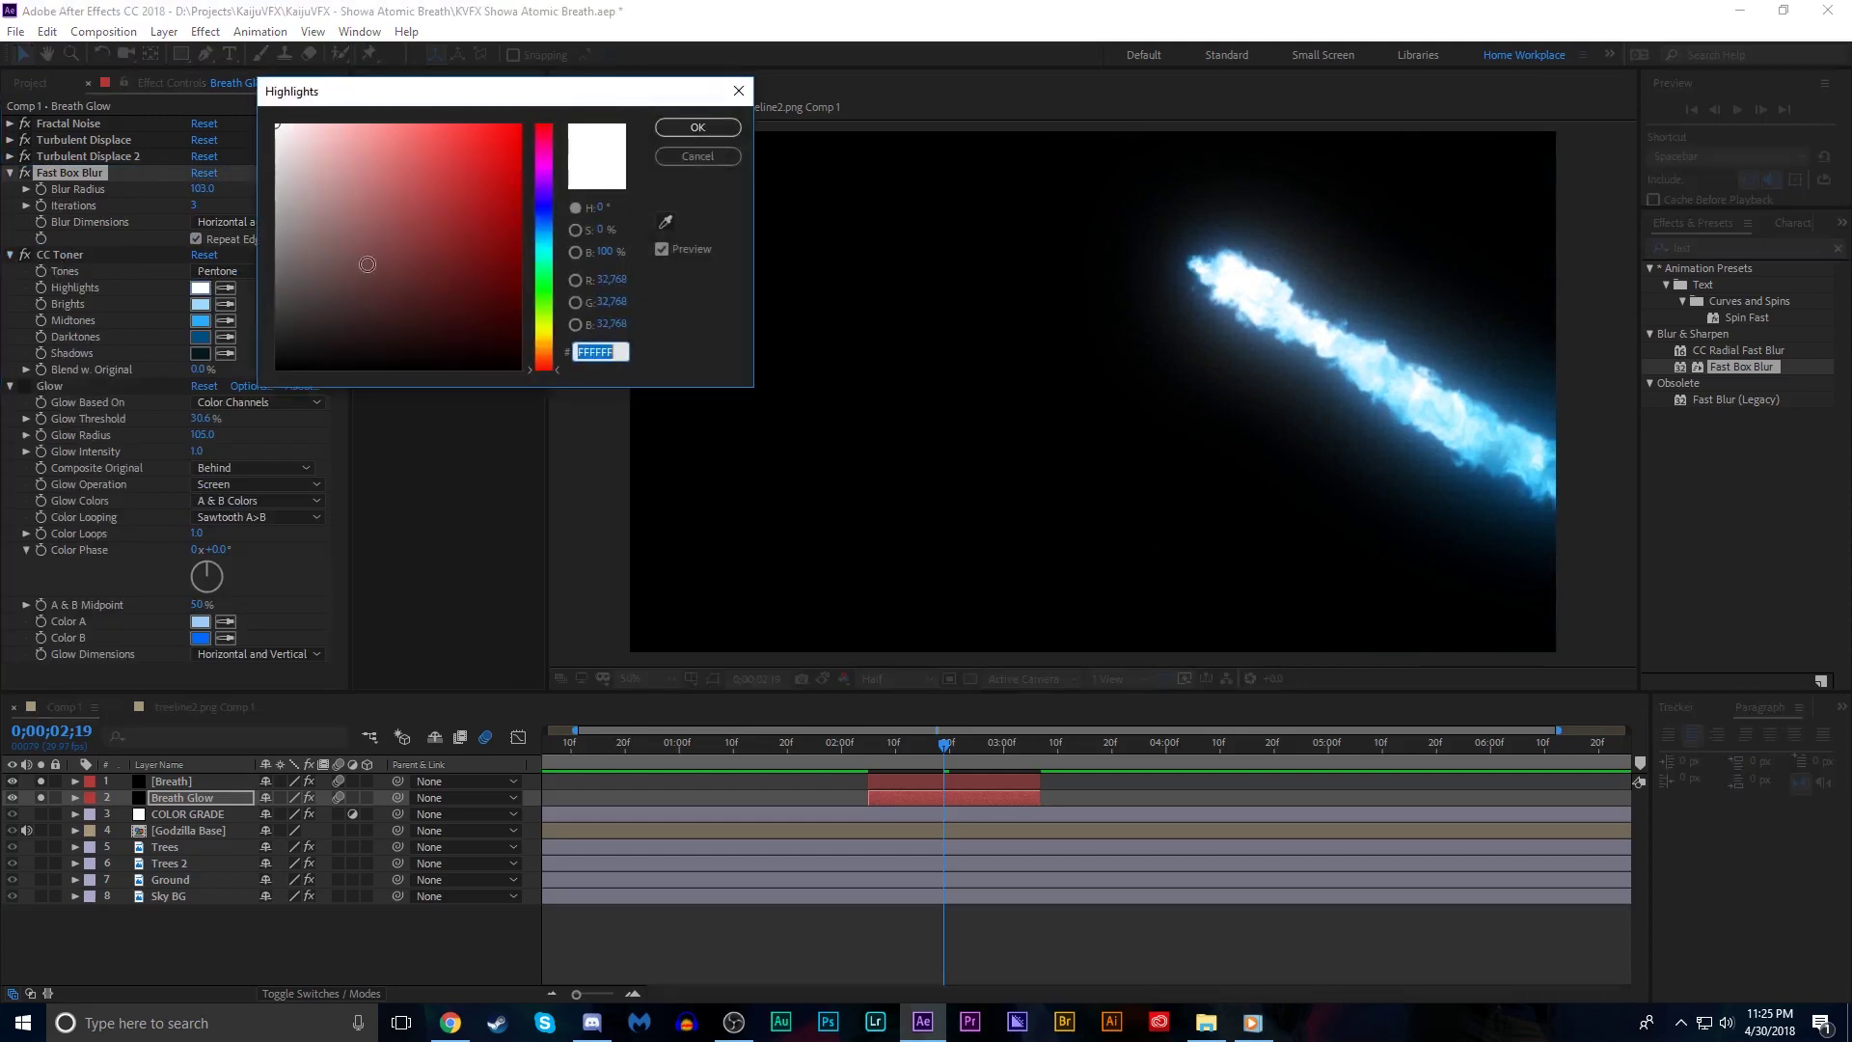
pyautogui.click(687, 129)
pyautogui.click(204, 288)
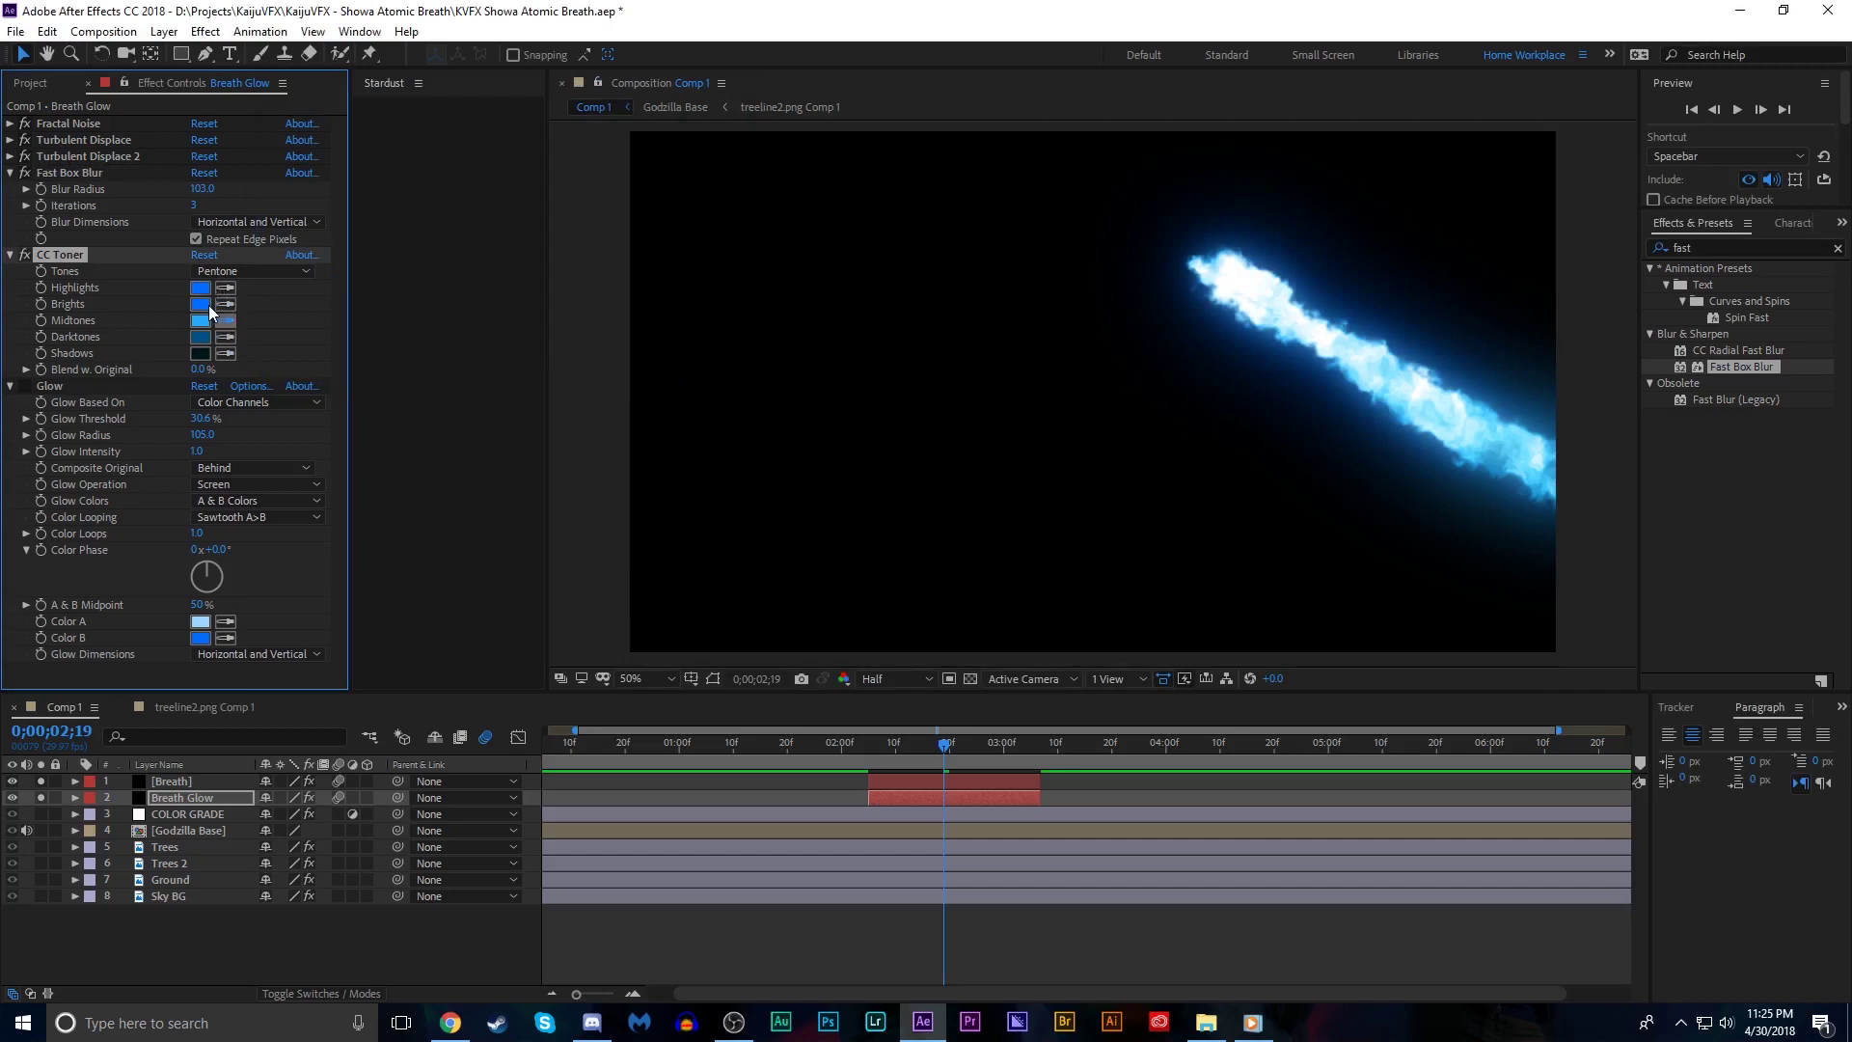
pyautogui.click(208, 305)
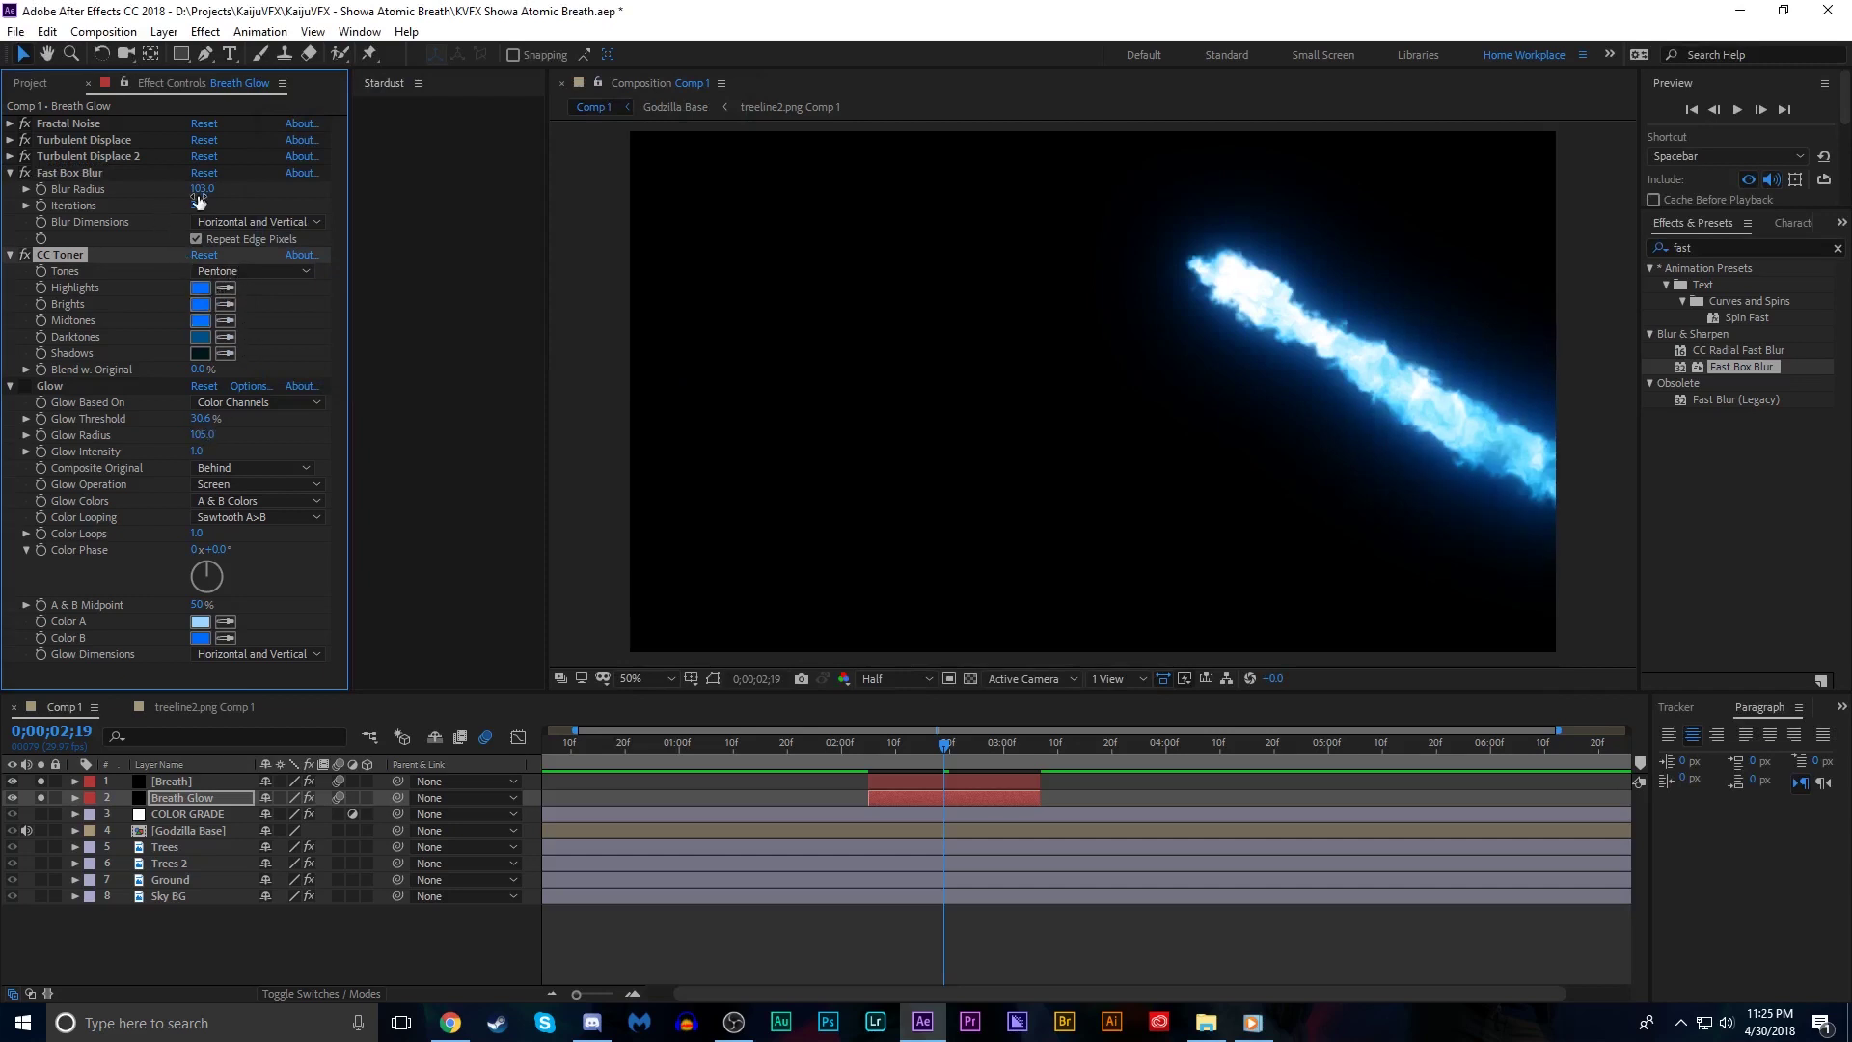
pyautogui.moveTo(199, 199); pyautogui.dragTo(169, 178)
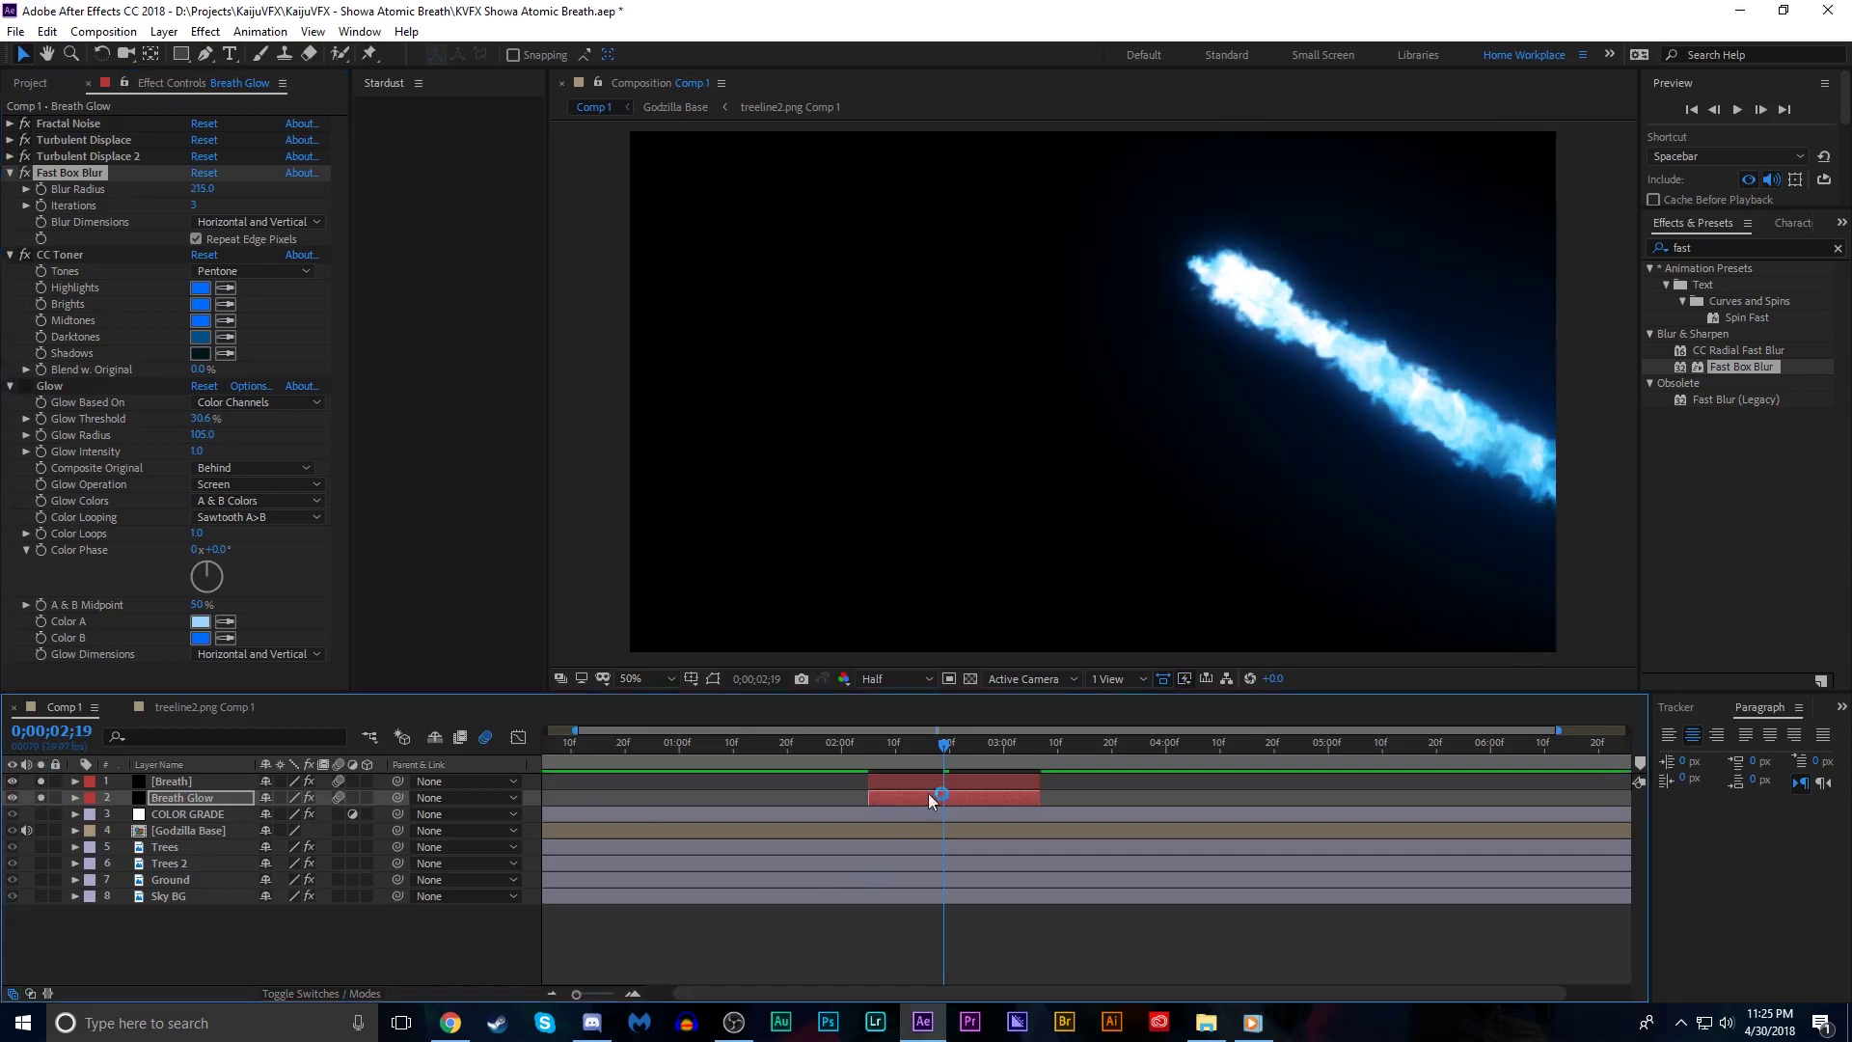
pyautogui.moveTo(943, 744); pyautogui.dragTo(893, 748)
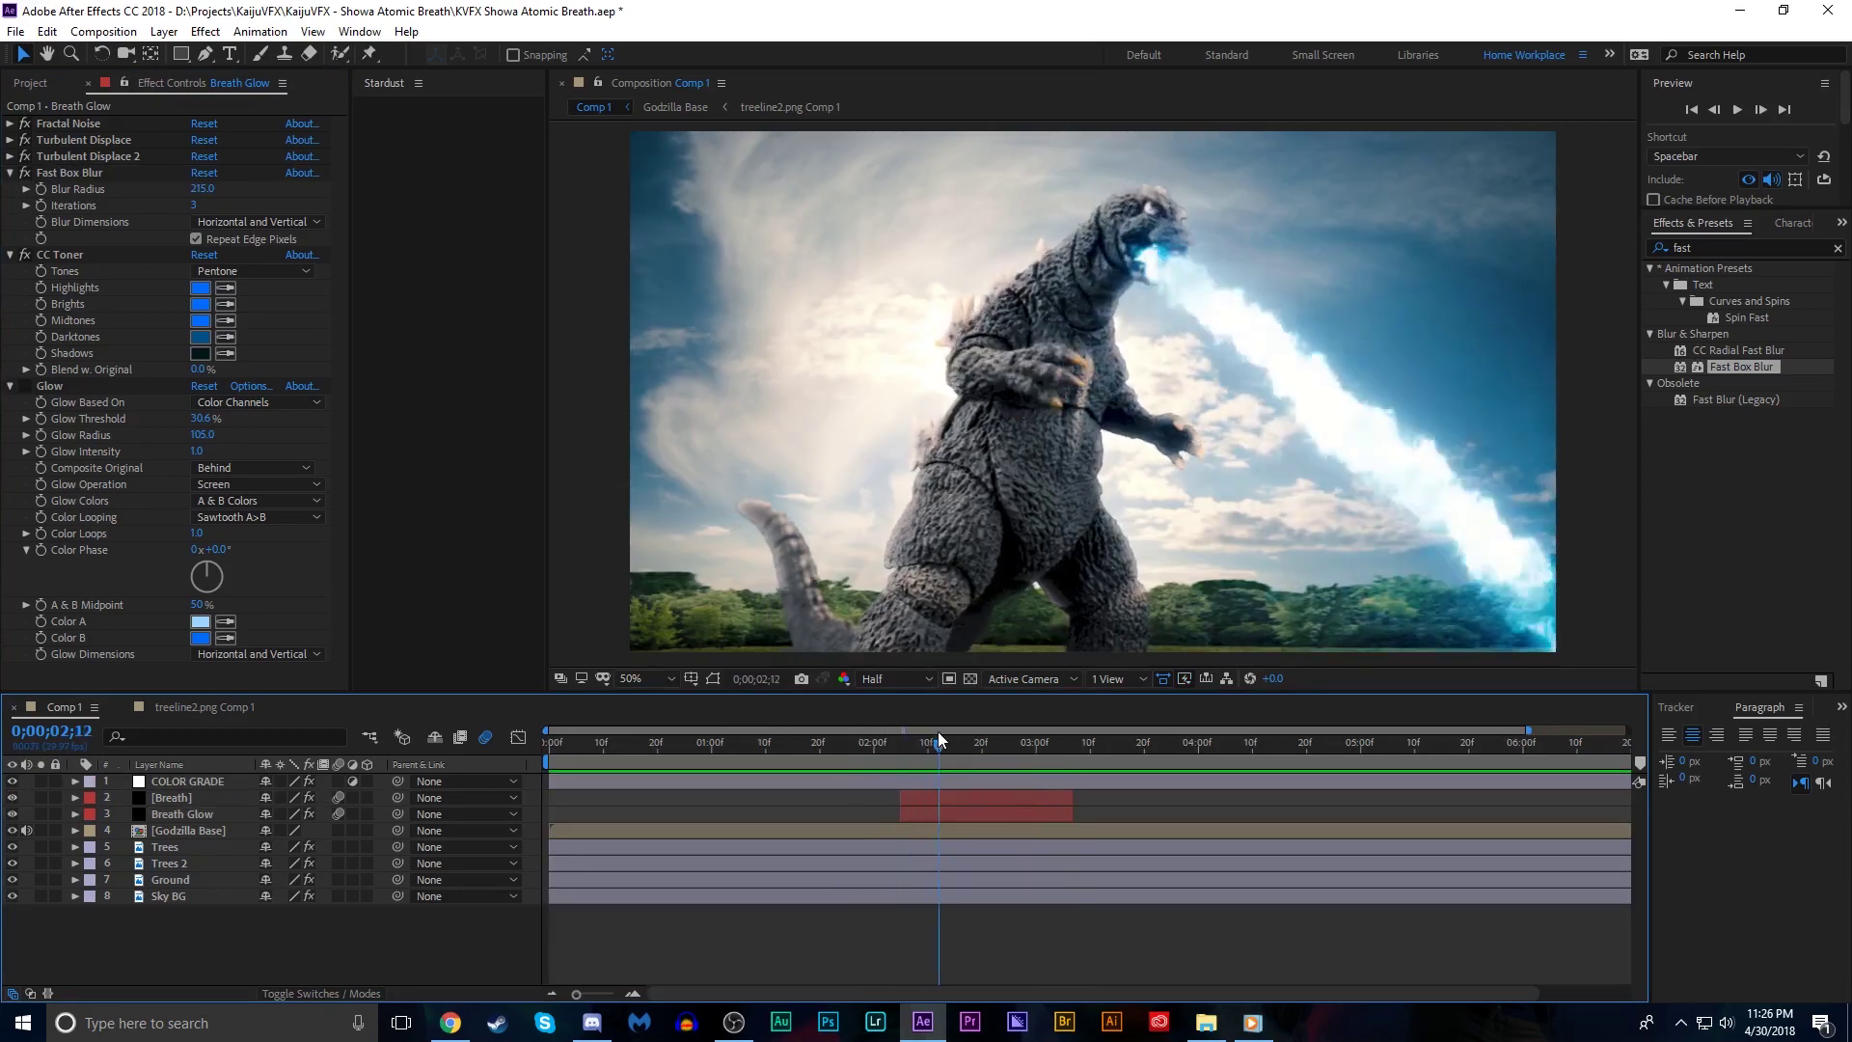
# Scrub through later and earlier frames to review the beam over the scene, then zoom the timeline out
pyautogui.moveTo(937, 732); pyautogui.dragTo(1016, 683)
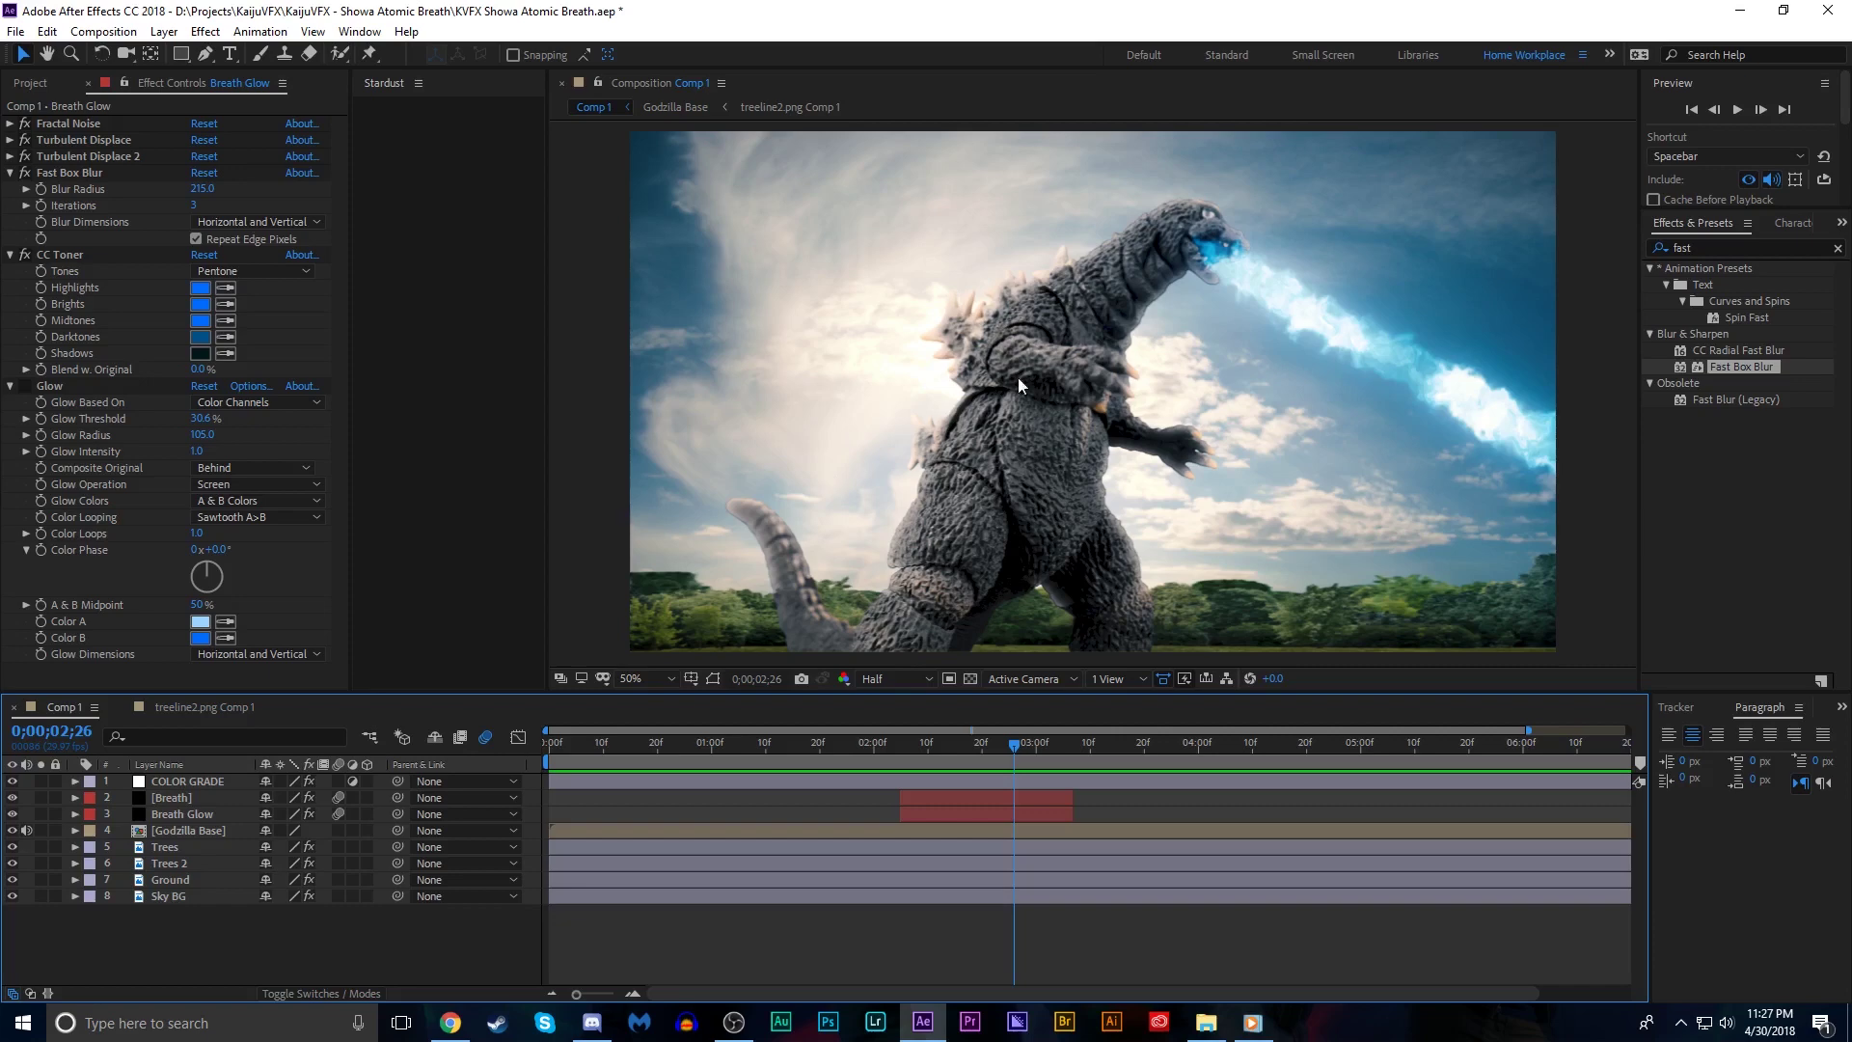
pyautogui.moveTo(1005, 755); pyautogui.dragTo(866, 720)
pyautogui.press('-')
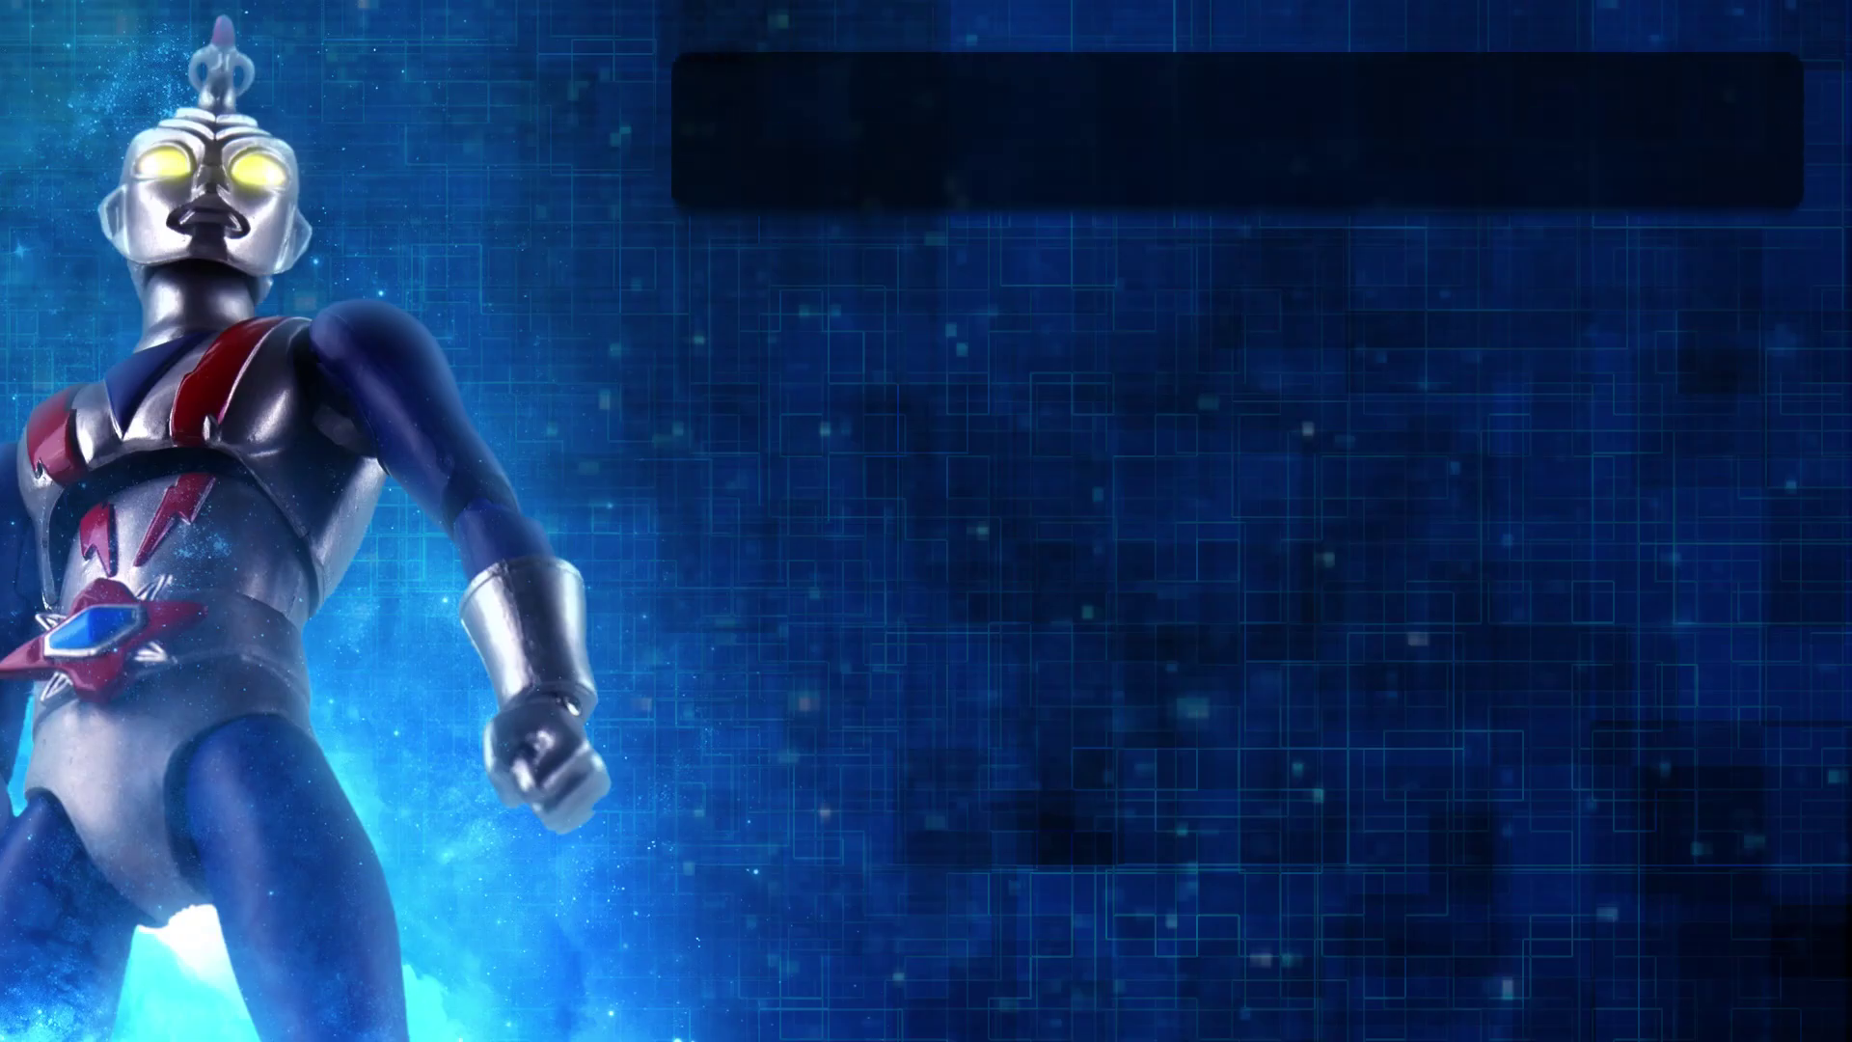